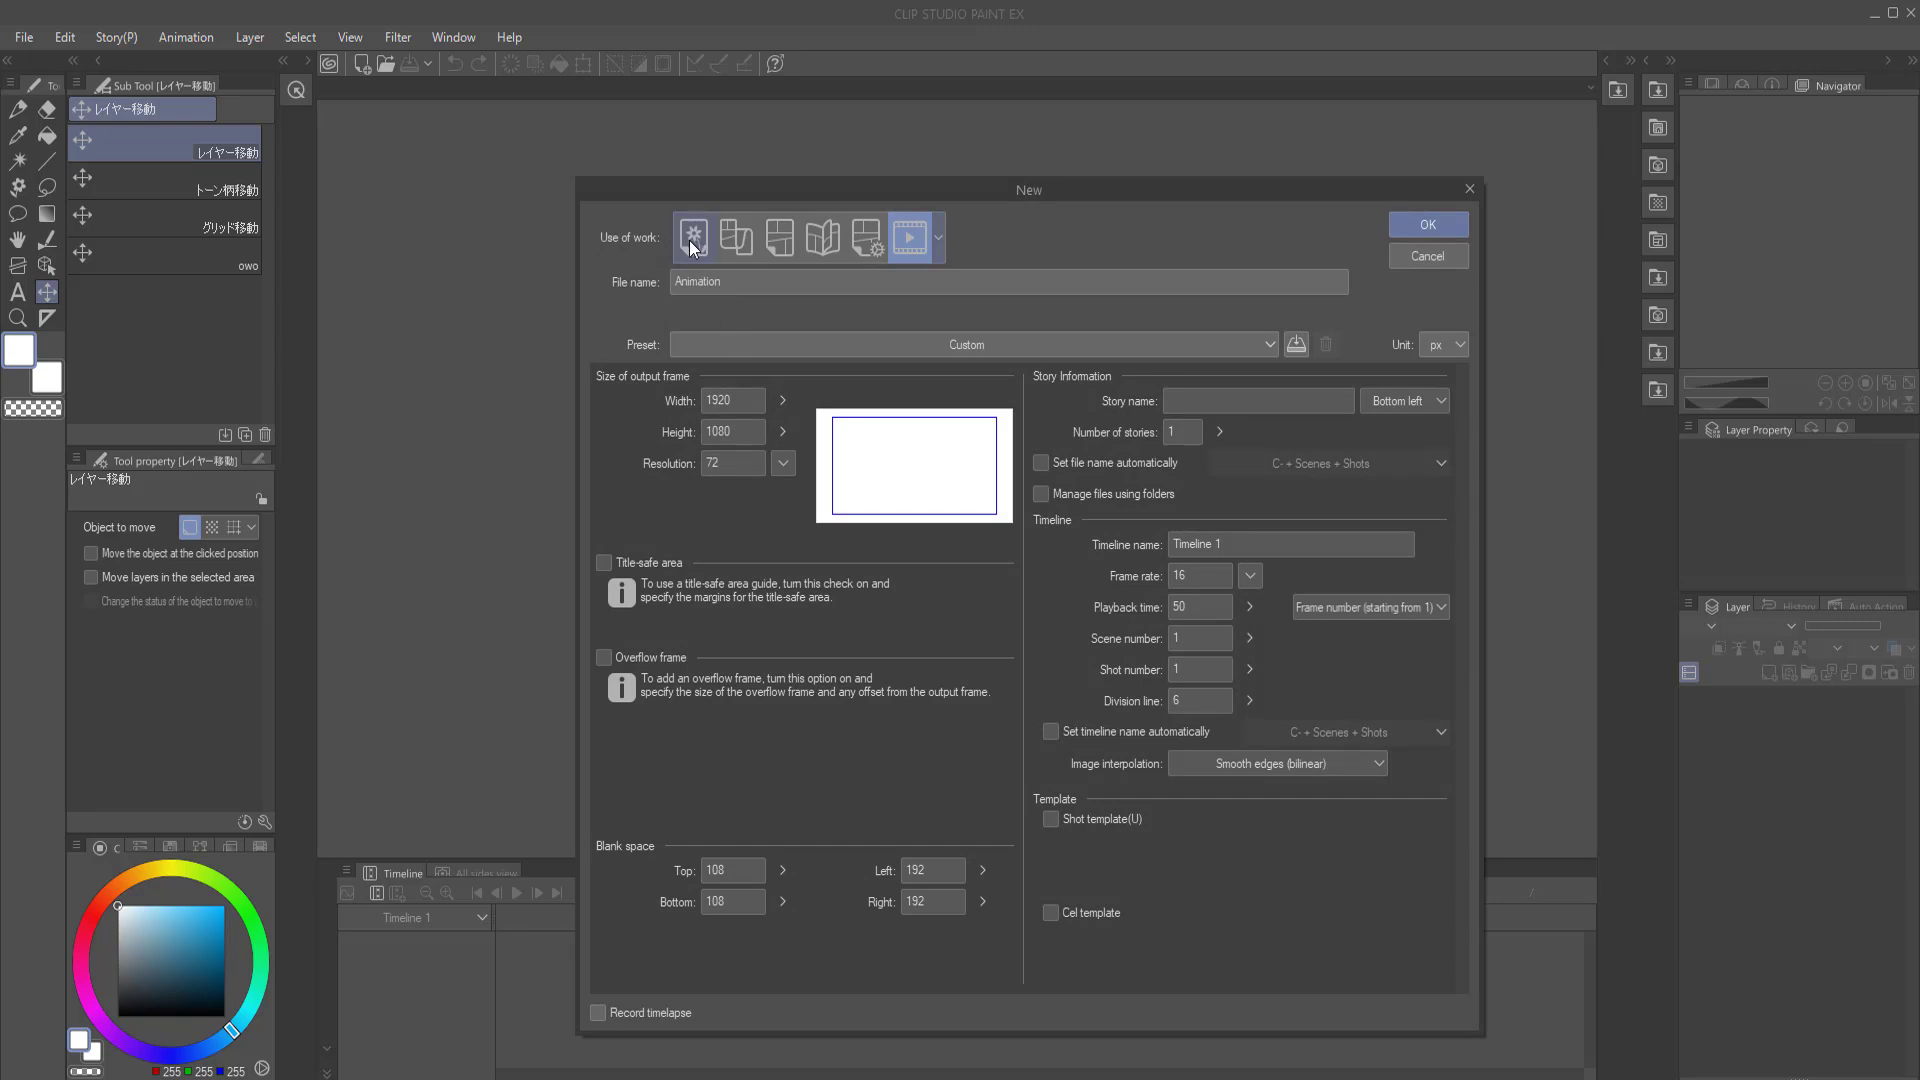
{"action": "left_click", "coordinate": [691, 238]}
{"action": "left_click", "coordinate": [752, 242]}
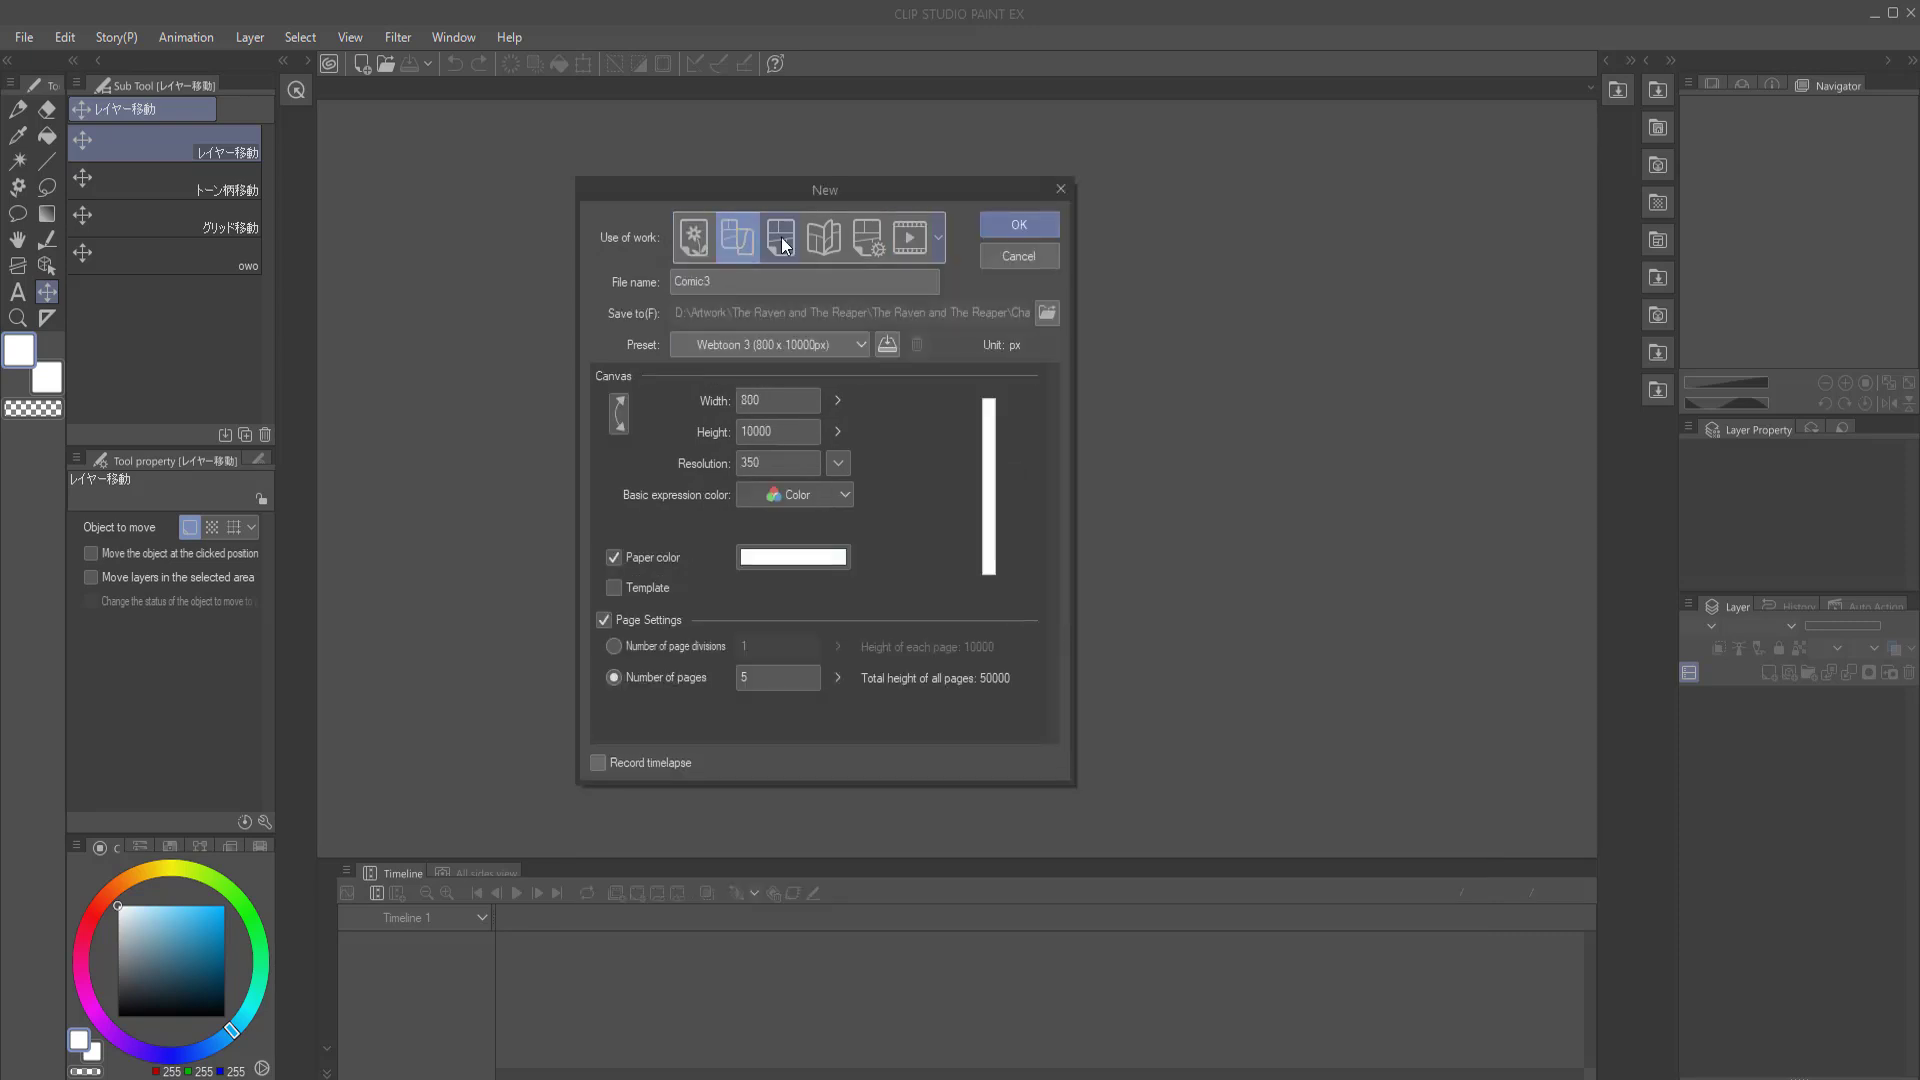
{"action": "left_click", "coordinate": [795, 242]}
{"action": "left_click", "coordinate": [830, 243]}
{"action": "left_click", "coordinate": [861, 246]}
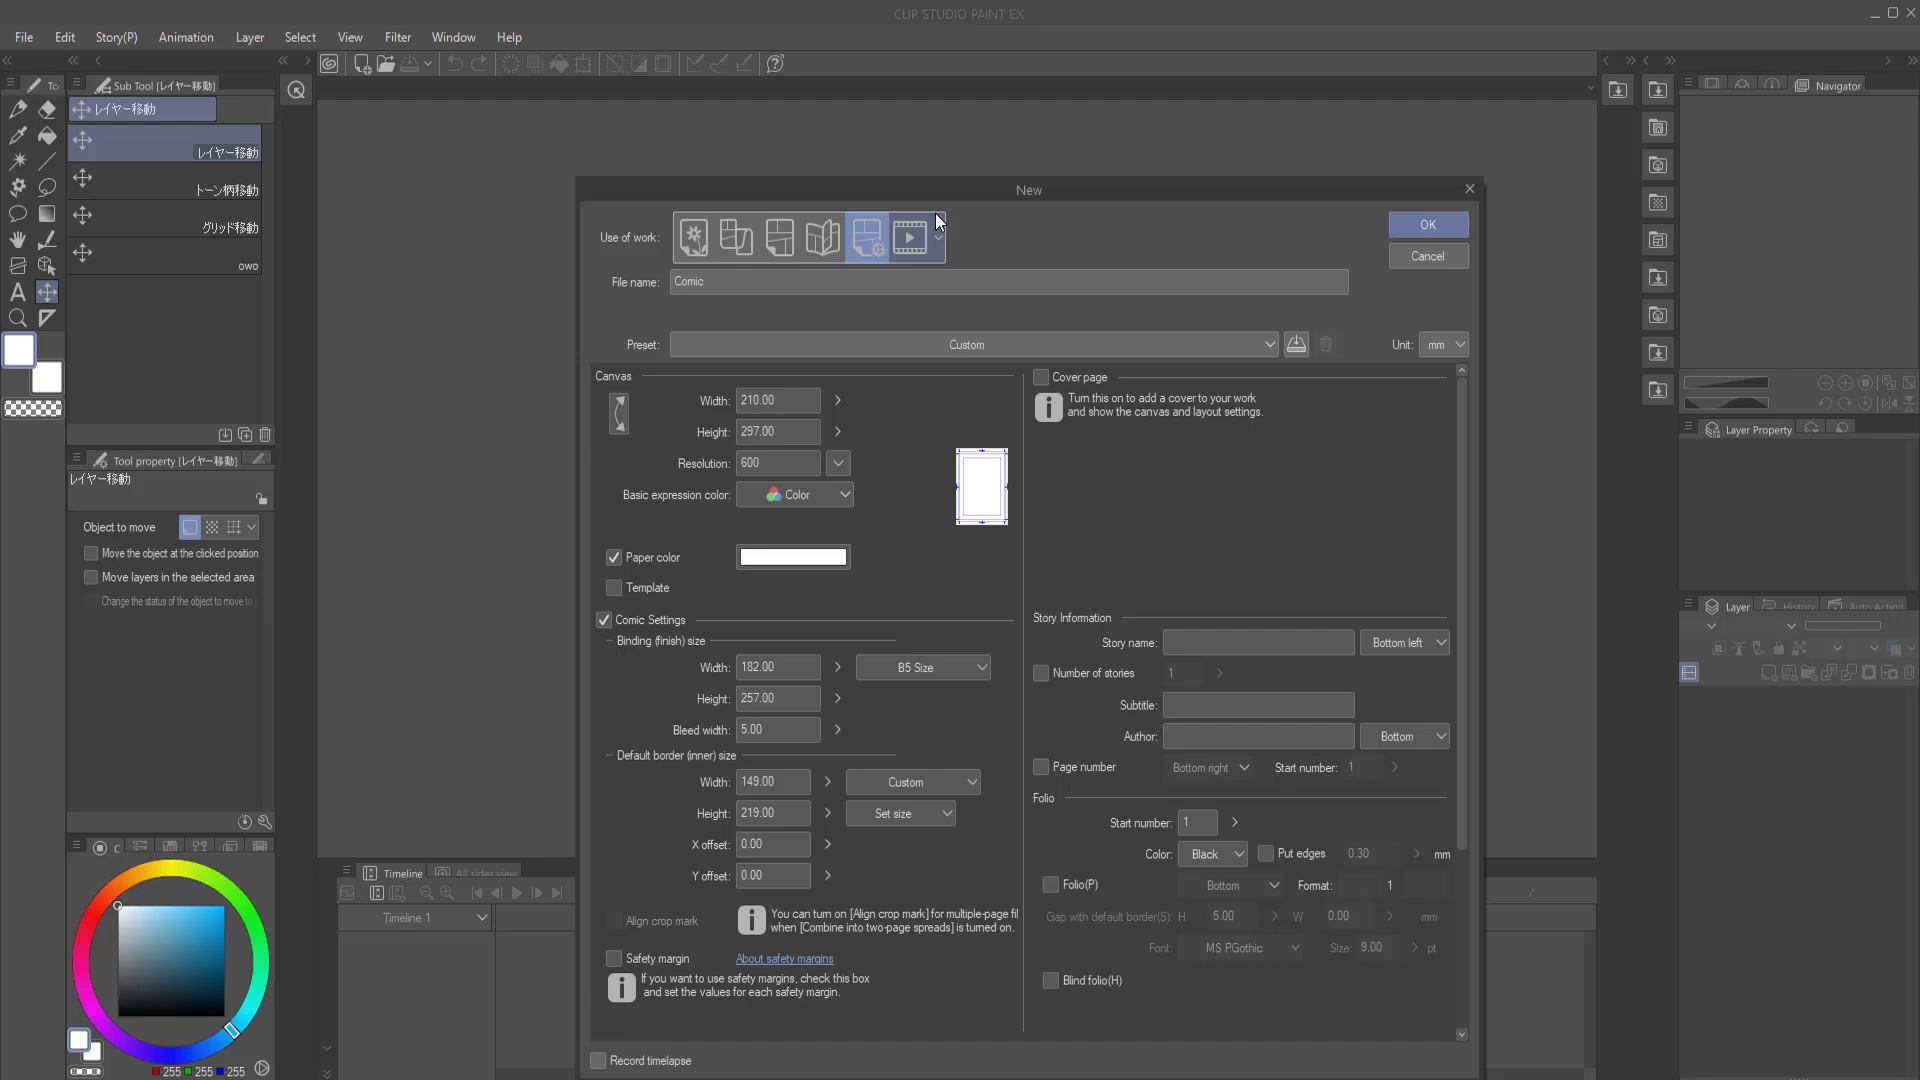
{"action": "left_click", "coordinate": [903, 237]}
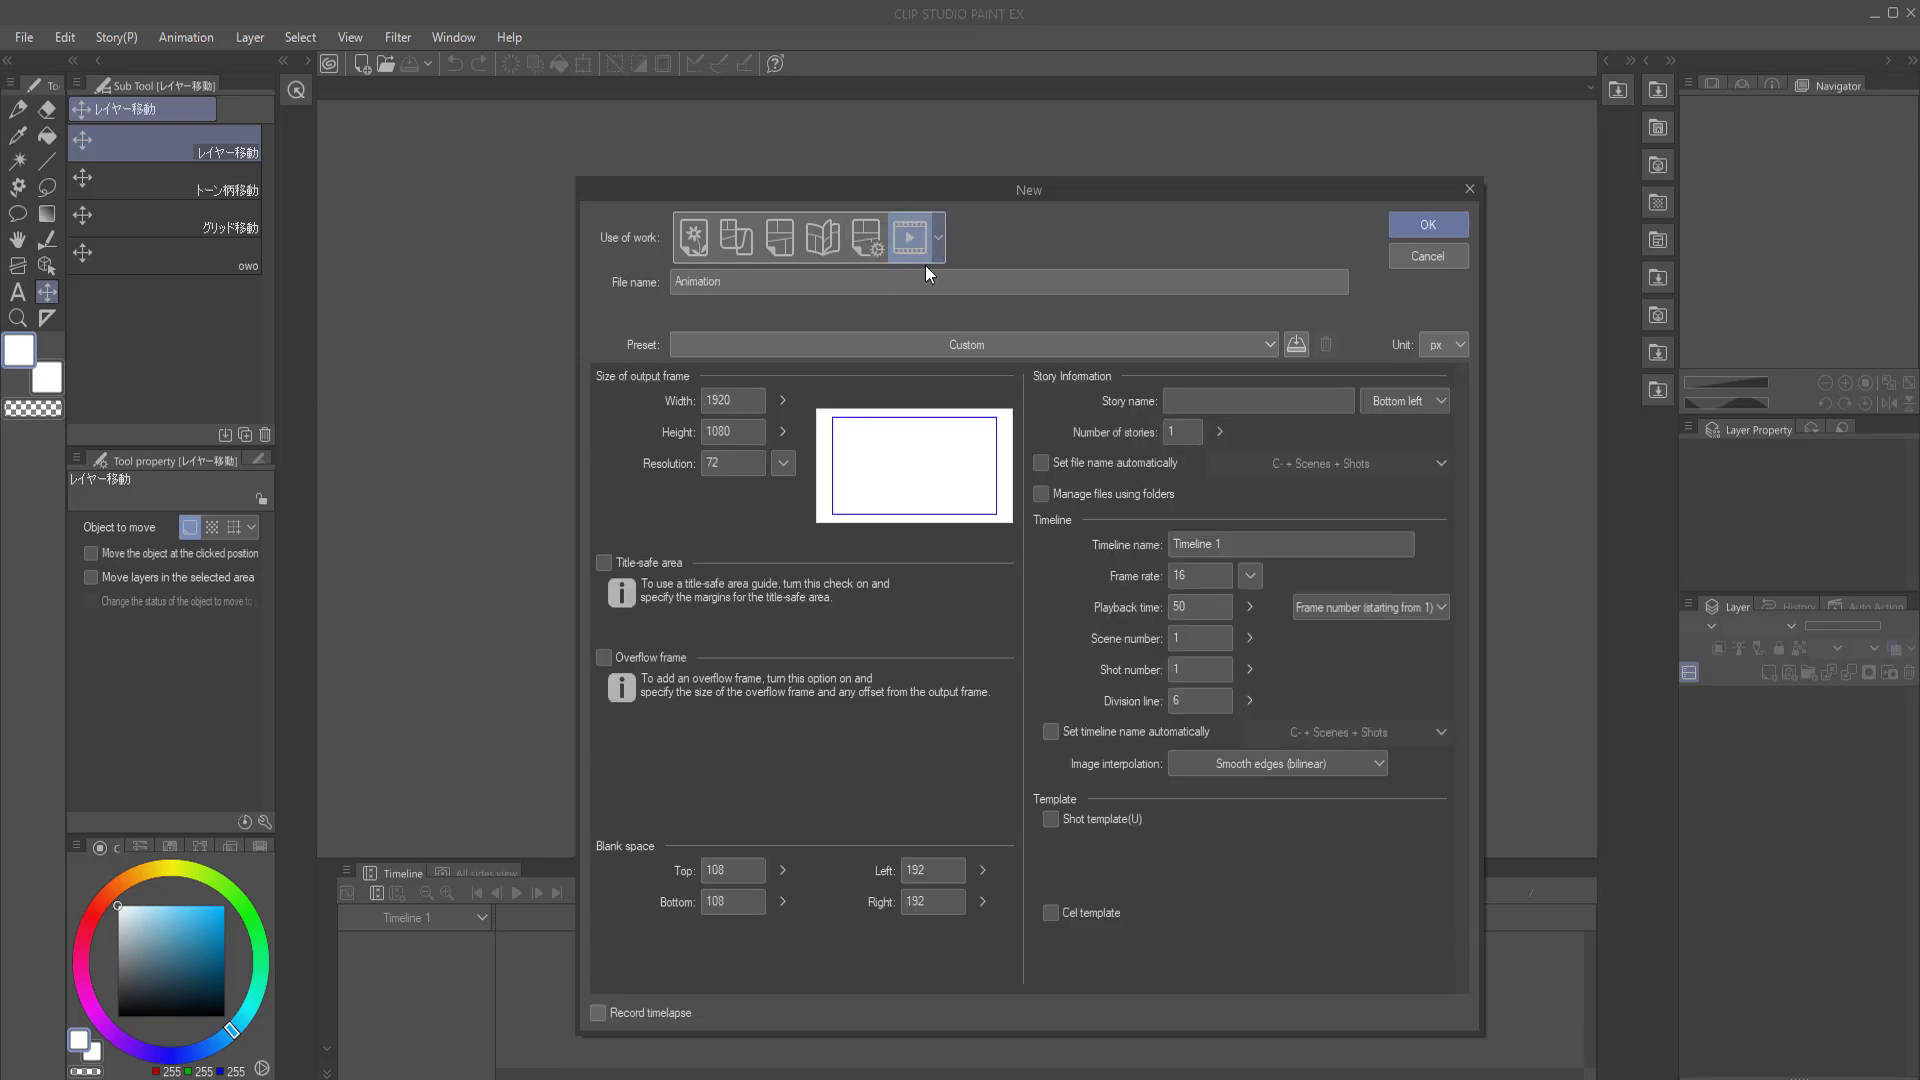
{"action": "left_click", "coordinate": [798, 290]}
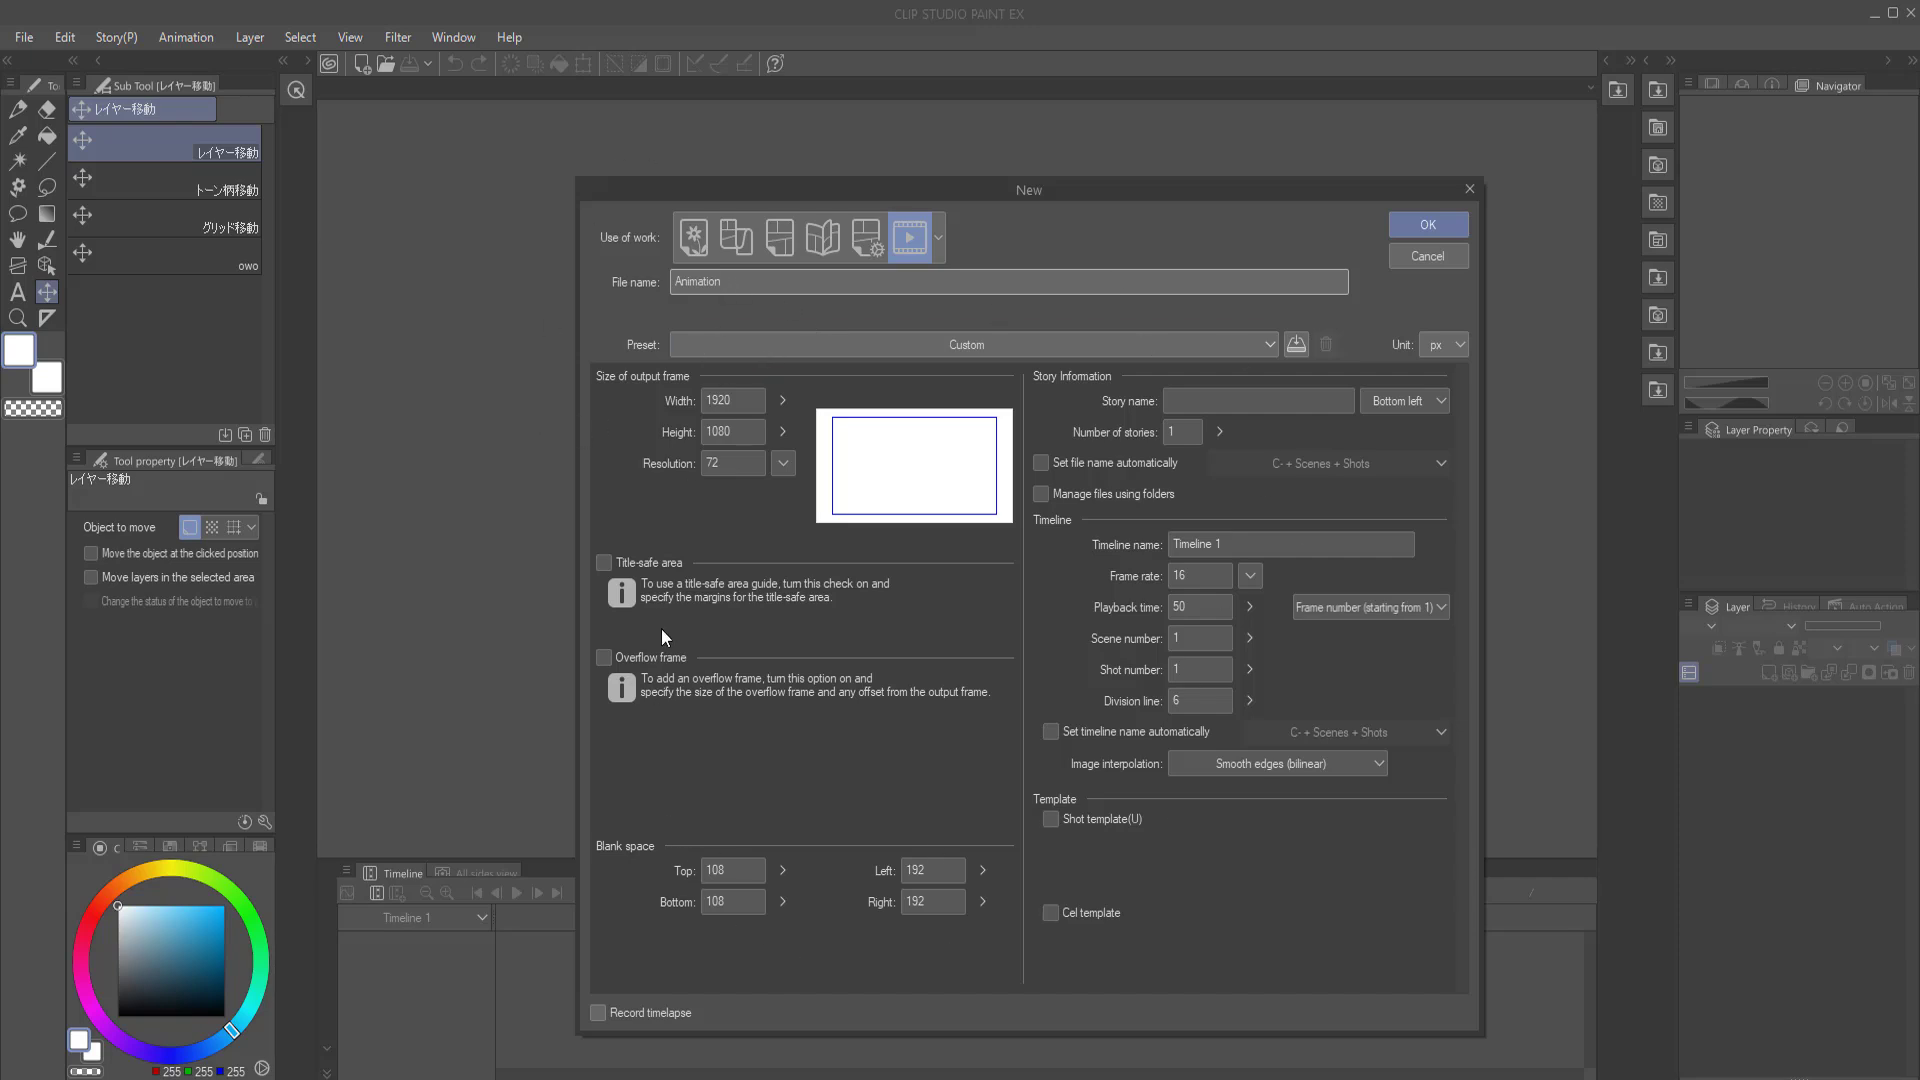
{"action": "left_click_drag", "start_coordinate": [896, 190], "coordinate": [852, 159]}
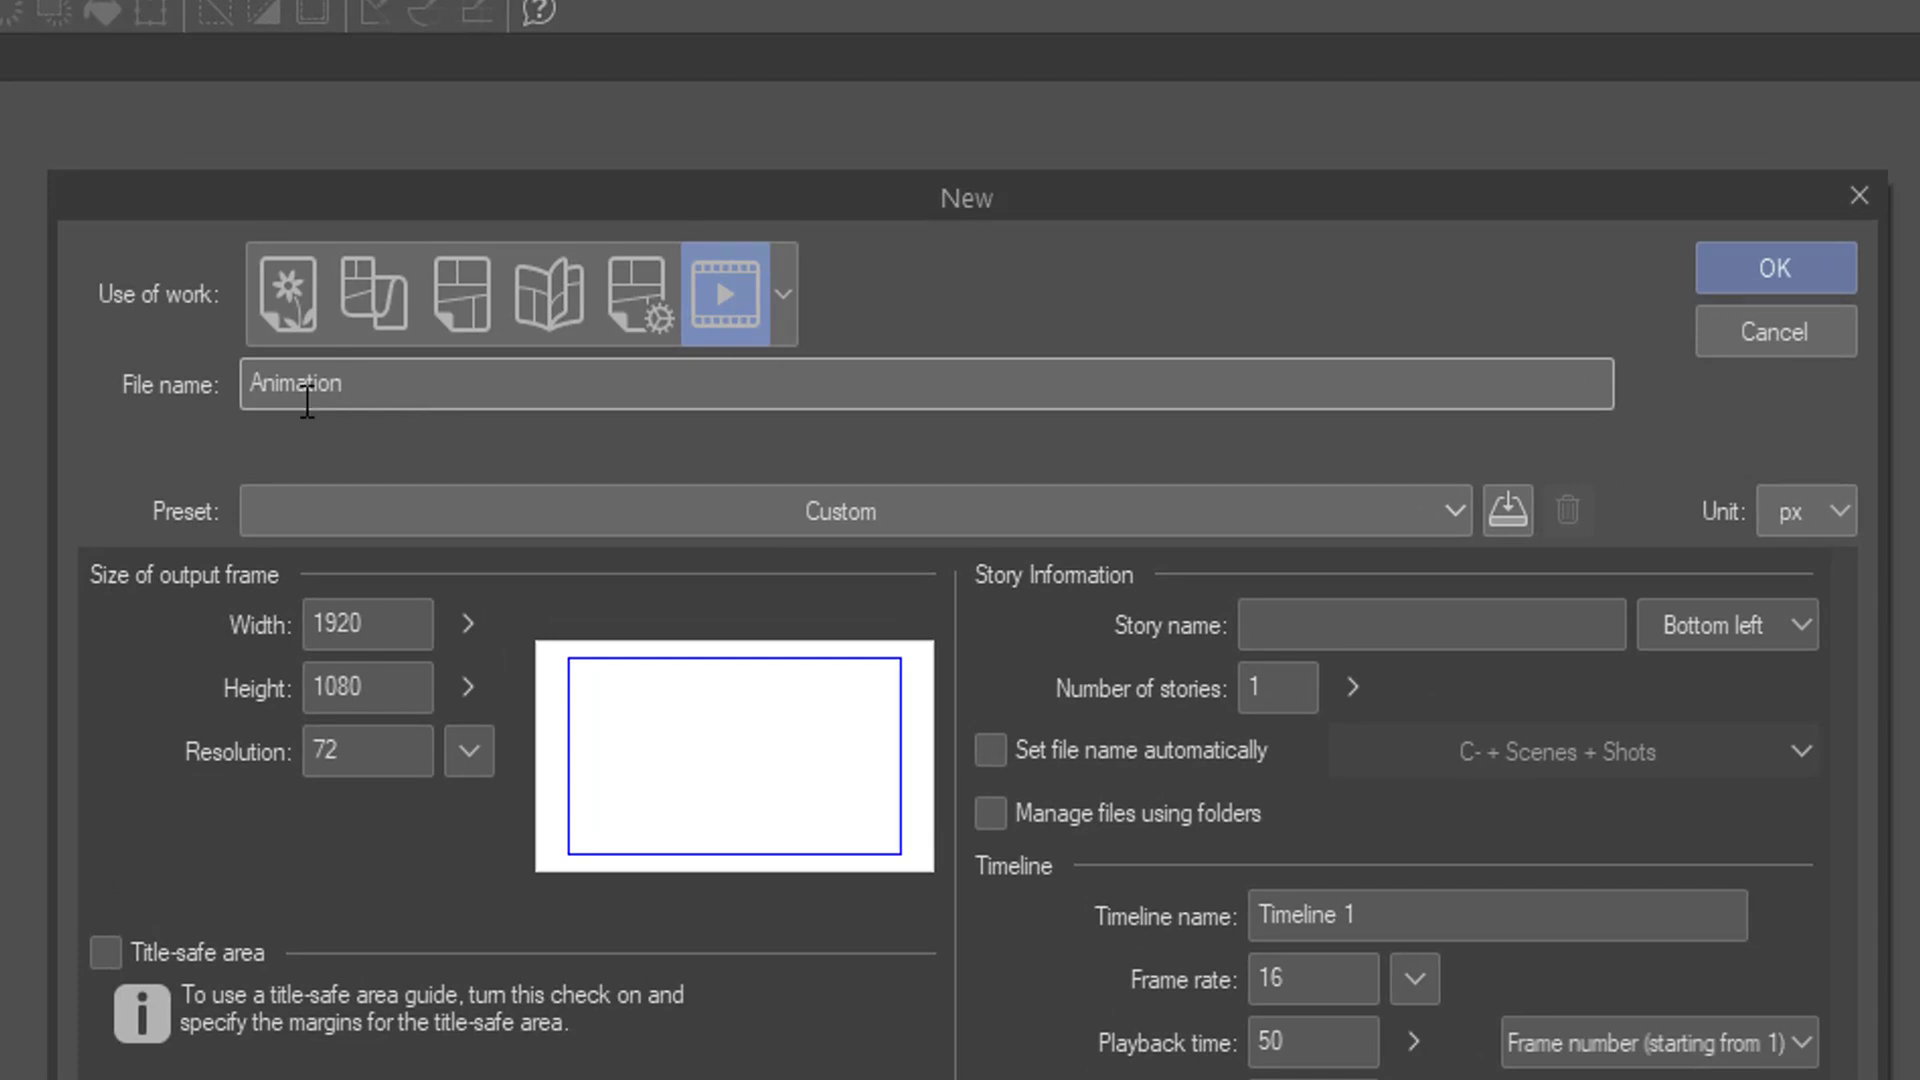
- Try the 1920 x 1080 size preset, then set the preset back to Custom
{"action": "double_click", "coordinate": [360, 383]}
{"action": "left_click", "coordinate": [359, 358]}
{"action": "left_click", "coordinate": [722, 513]}
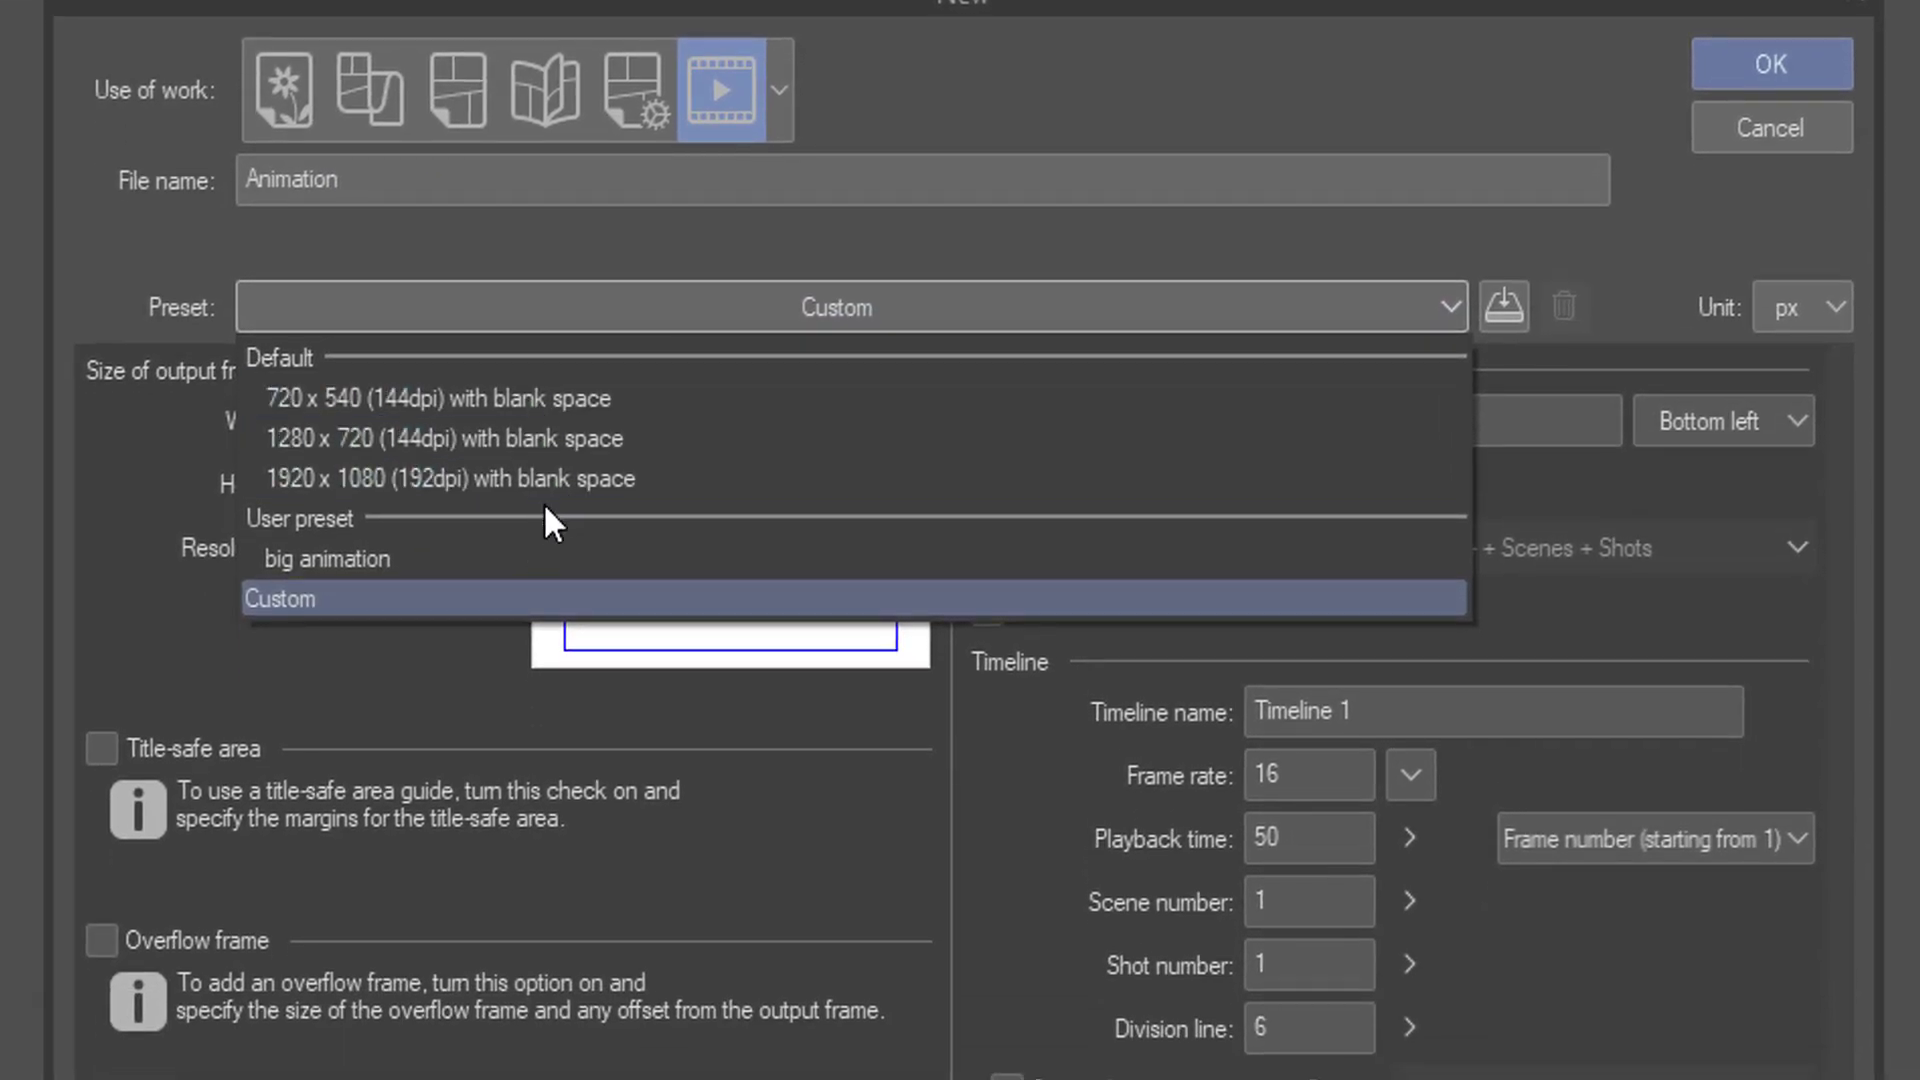
{"action": "left_click", "coordinate": [550, 480]}
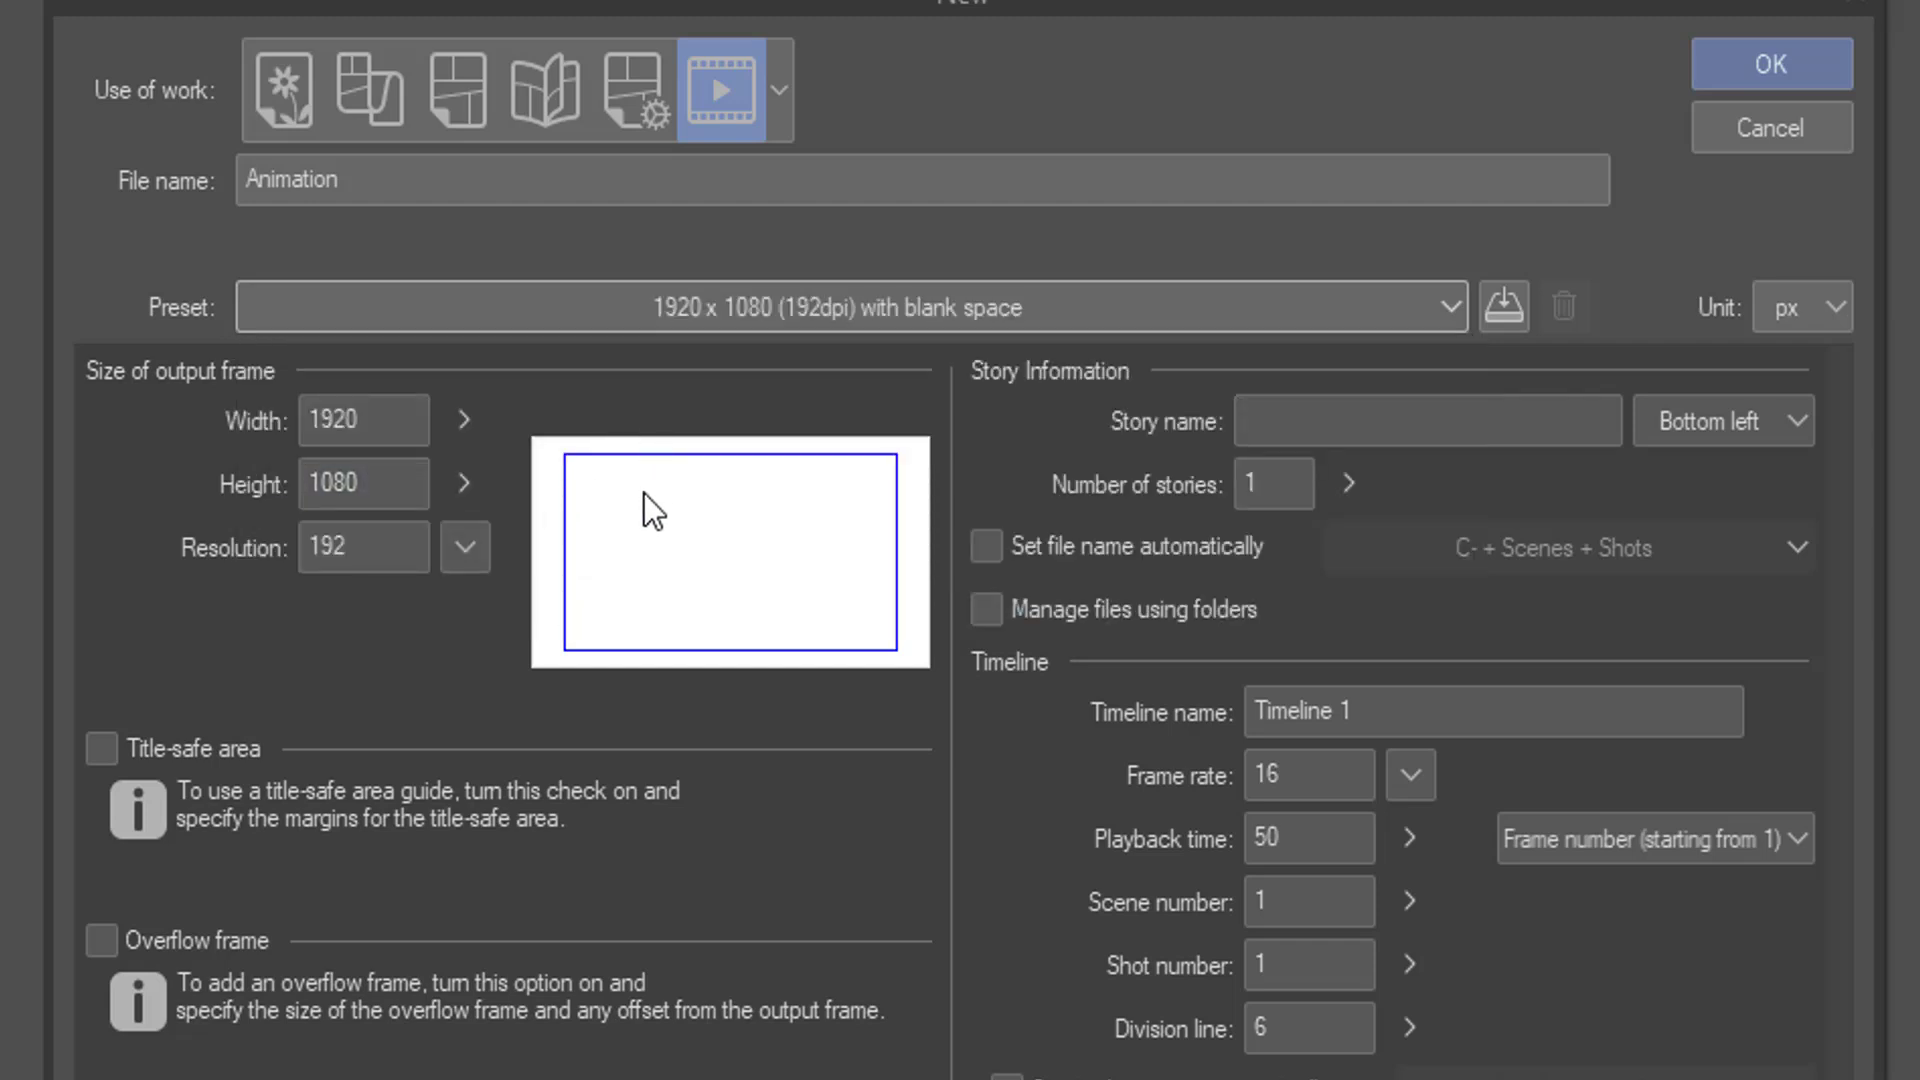
{"action": "left_click", "coordinate": [736, 316]}
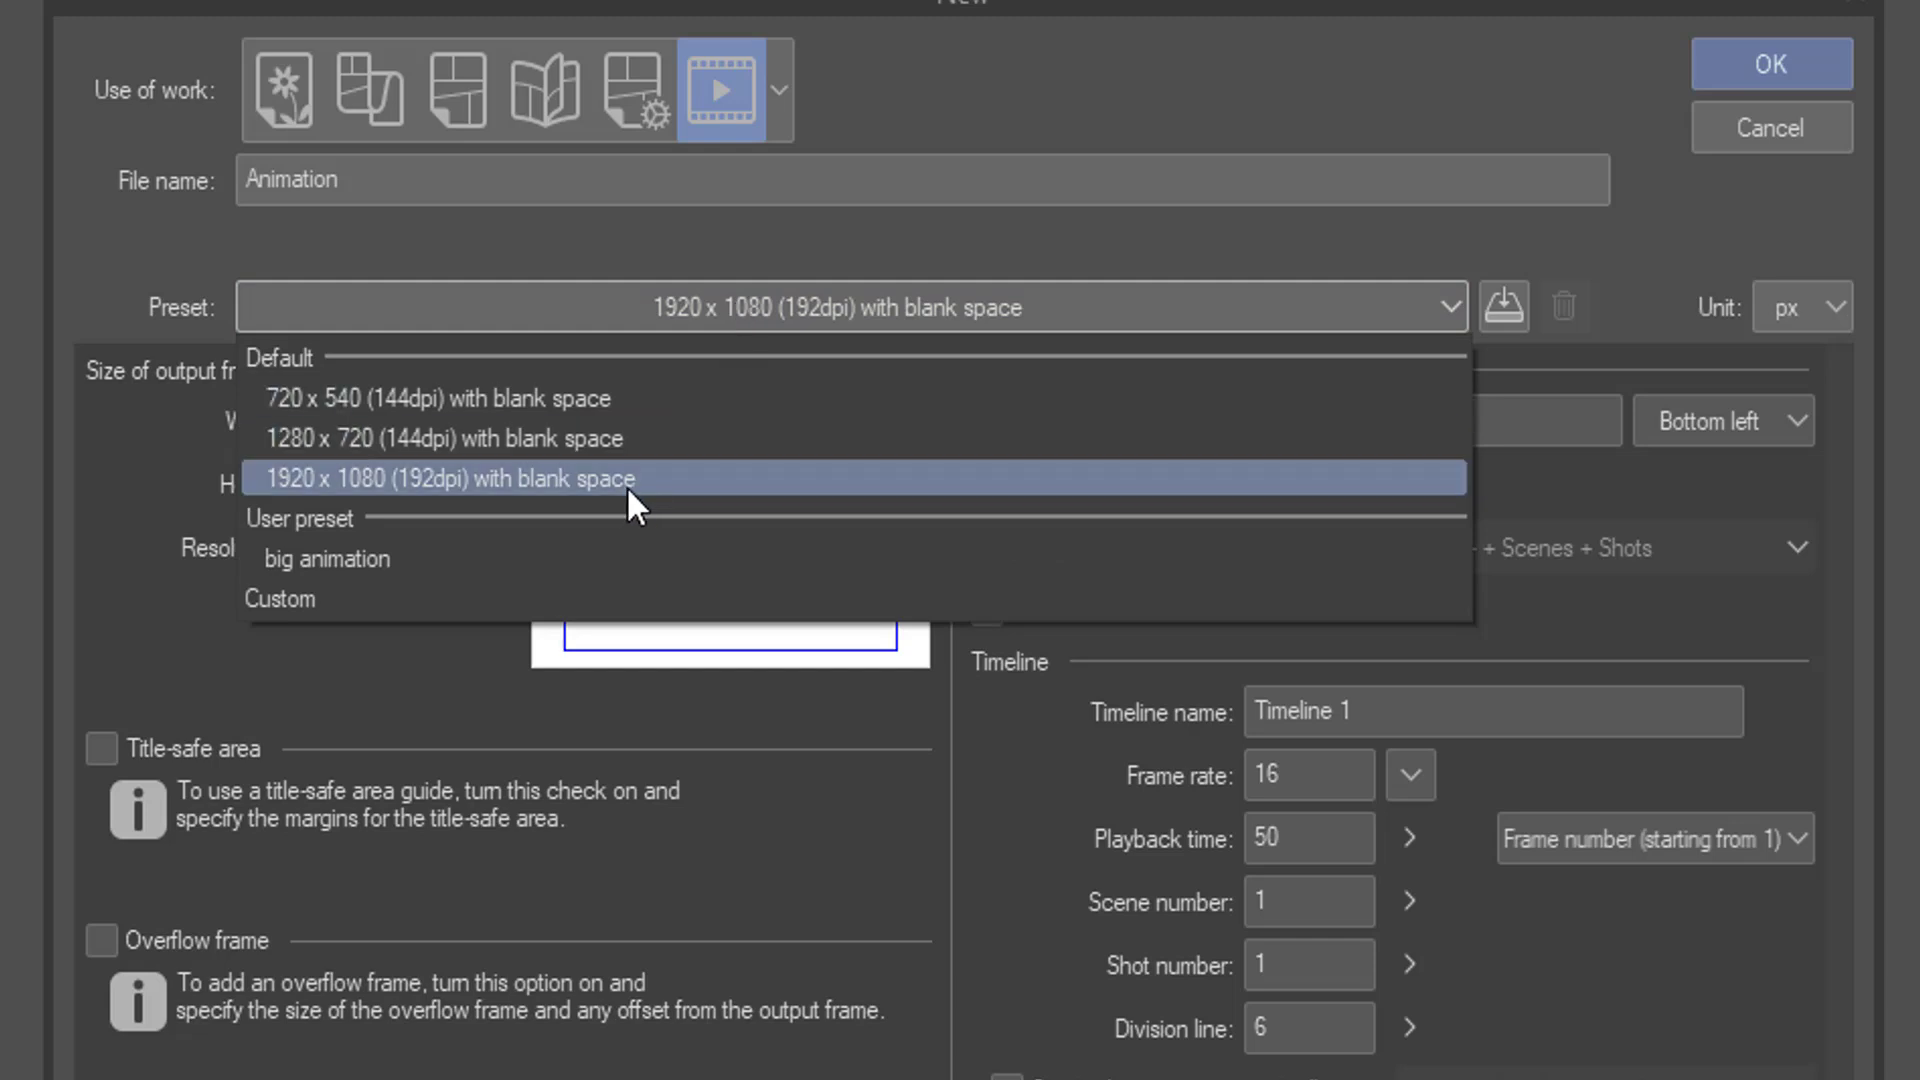
{"action": "left_click", "coordinate": [511, 598]}
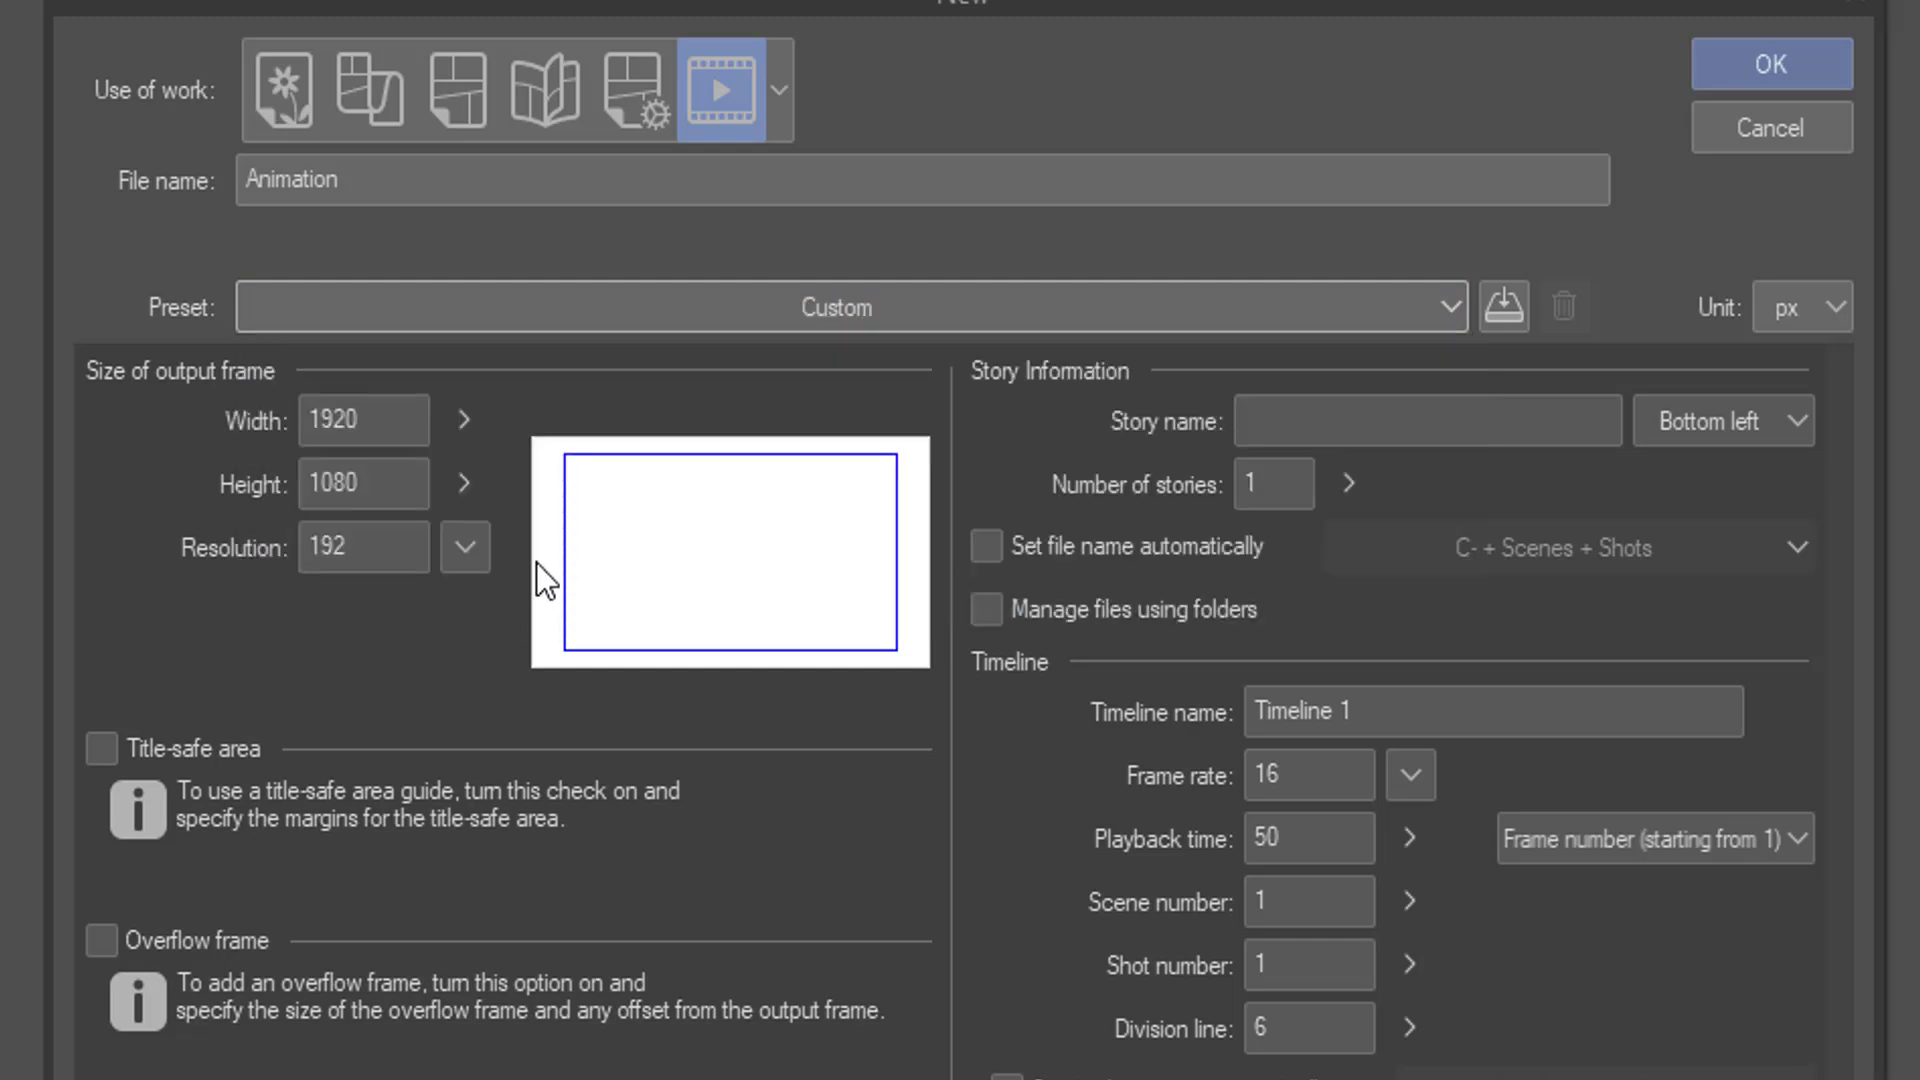
{"action": "left_click", "coordinate": [800, 318]}
{"action": "left_click", "coordinate": [694, 478]}
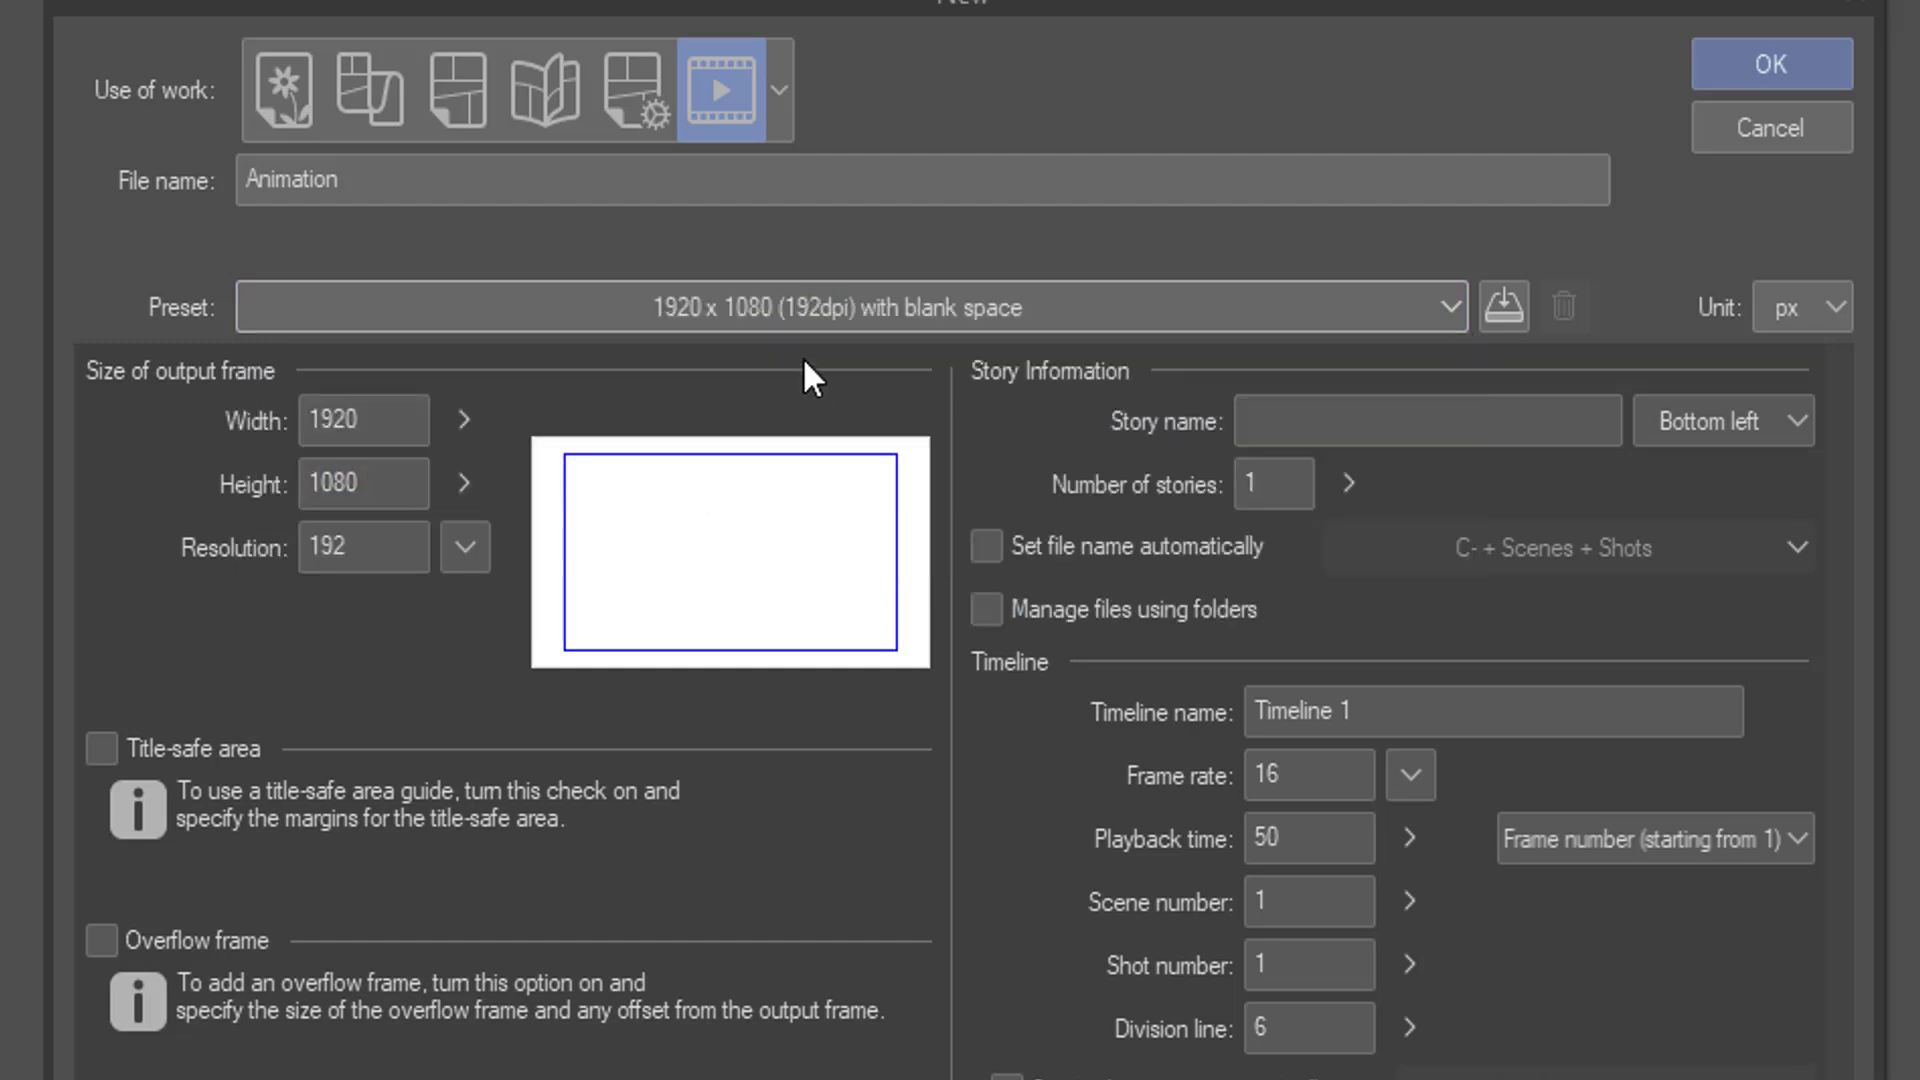
{"action": "left_click", "coordinate": [1042, 302]}
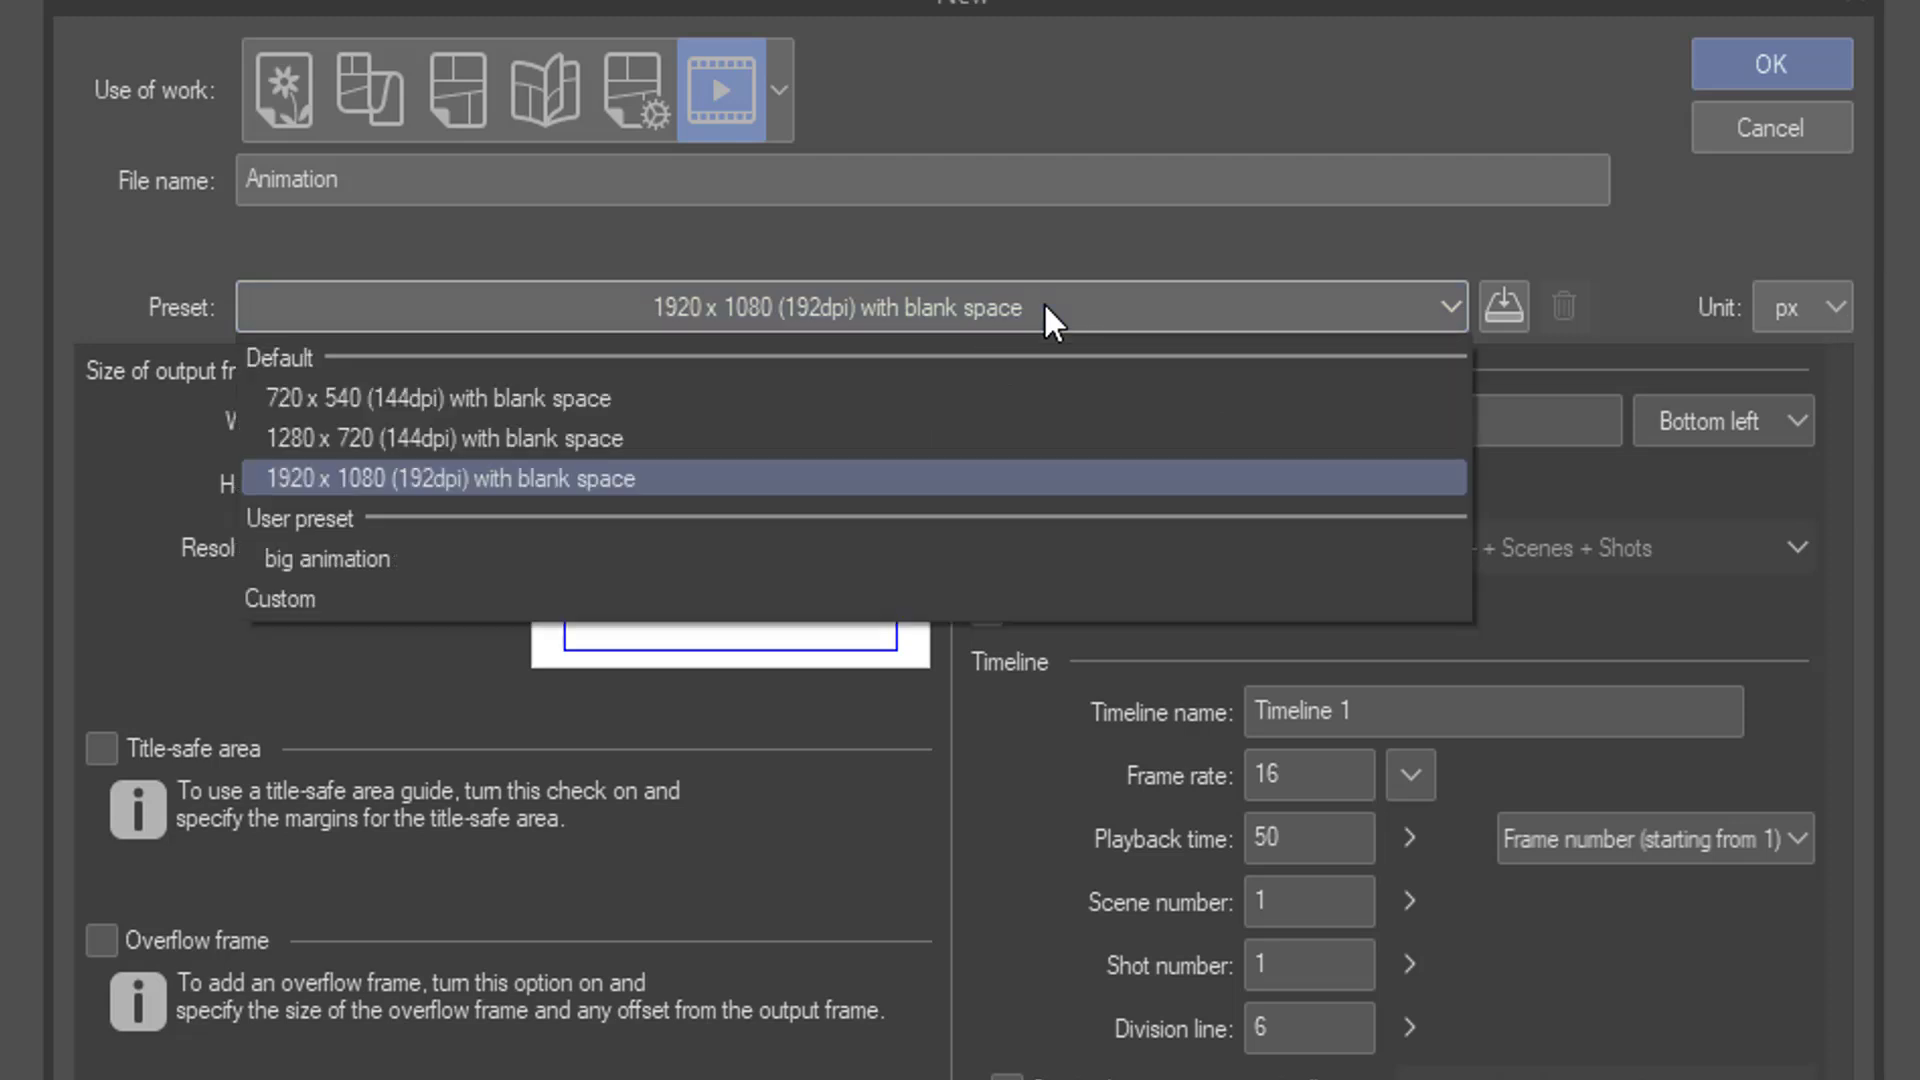
{"action": "left_click", "coordinate": [343, 598]}
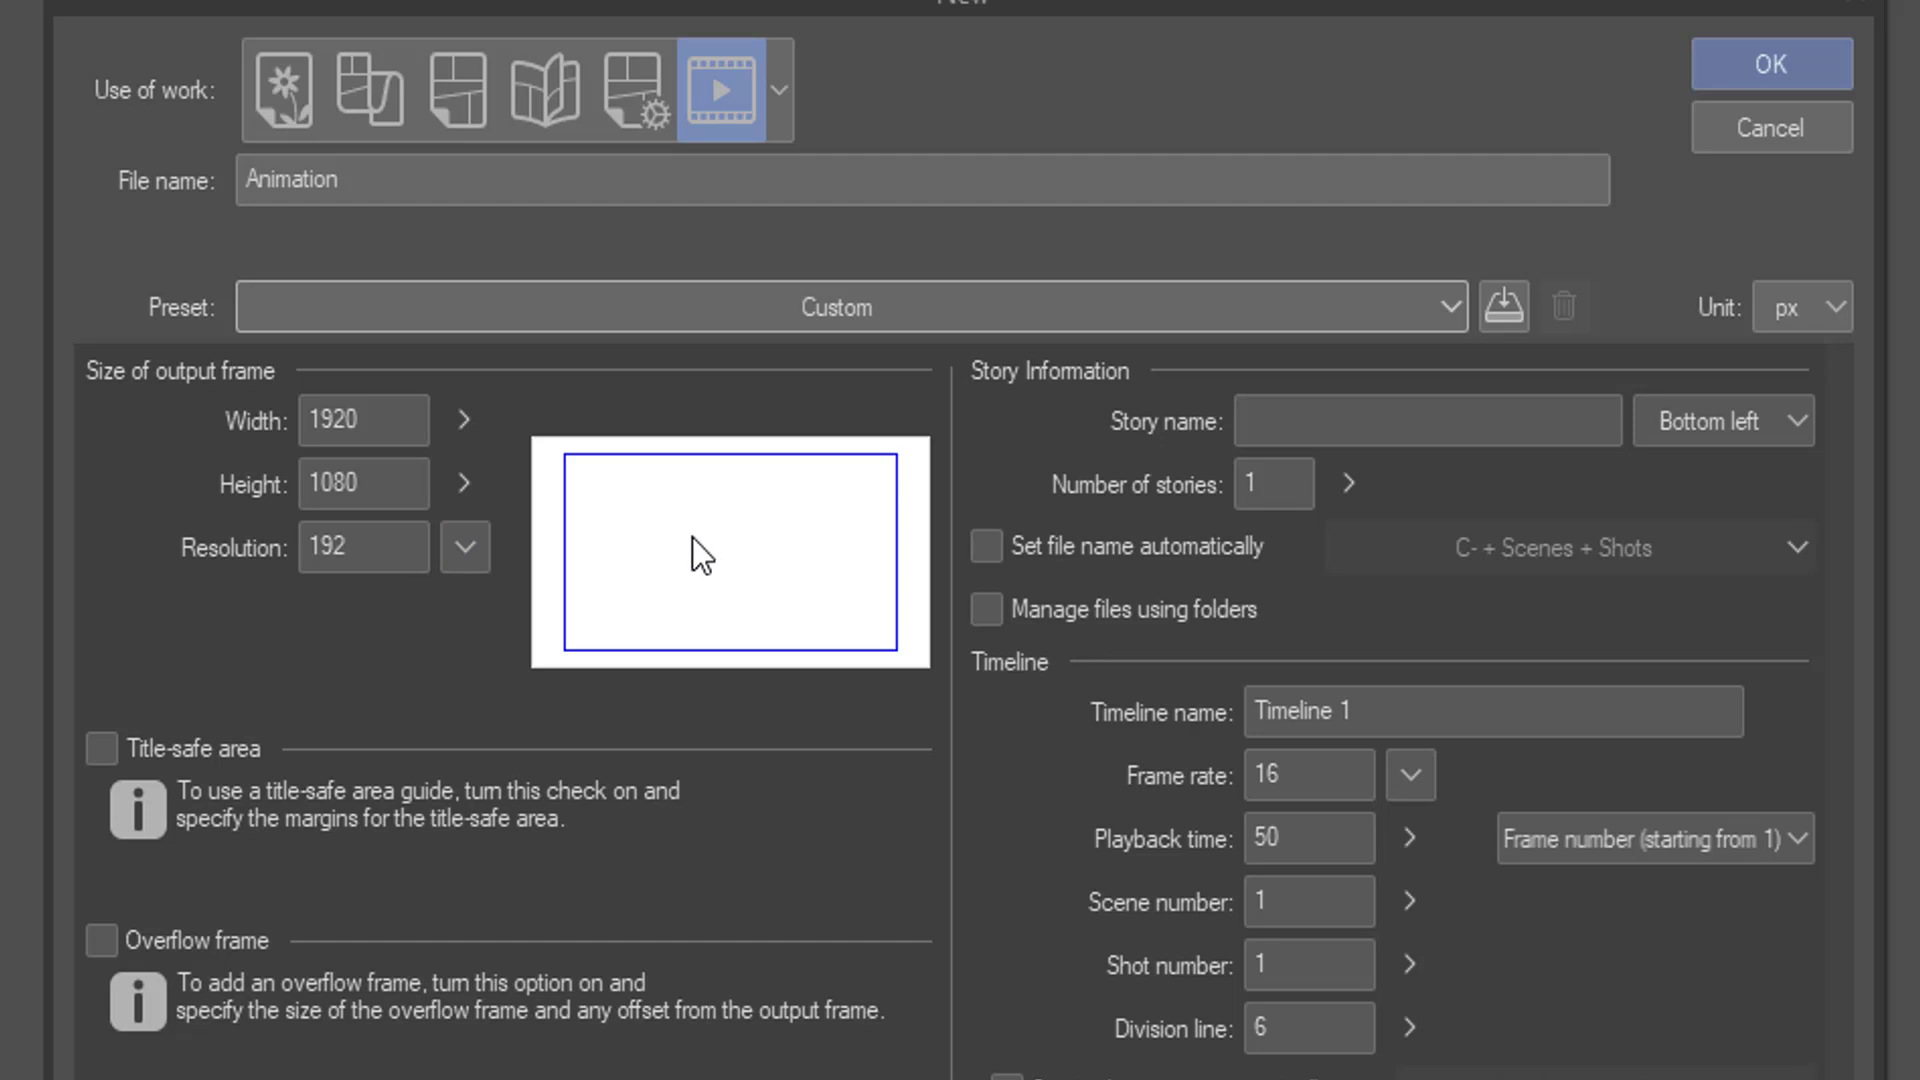
- Set the resolution to 144 dpi from the standard resolutions list
{"action": "left_click", "coordinate": [476, 545]}
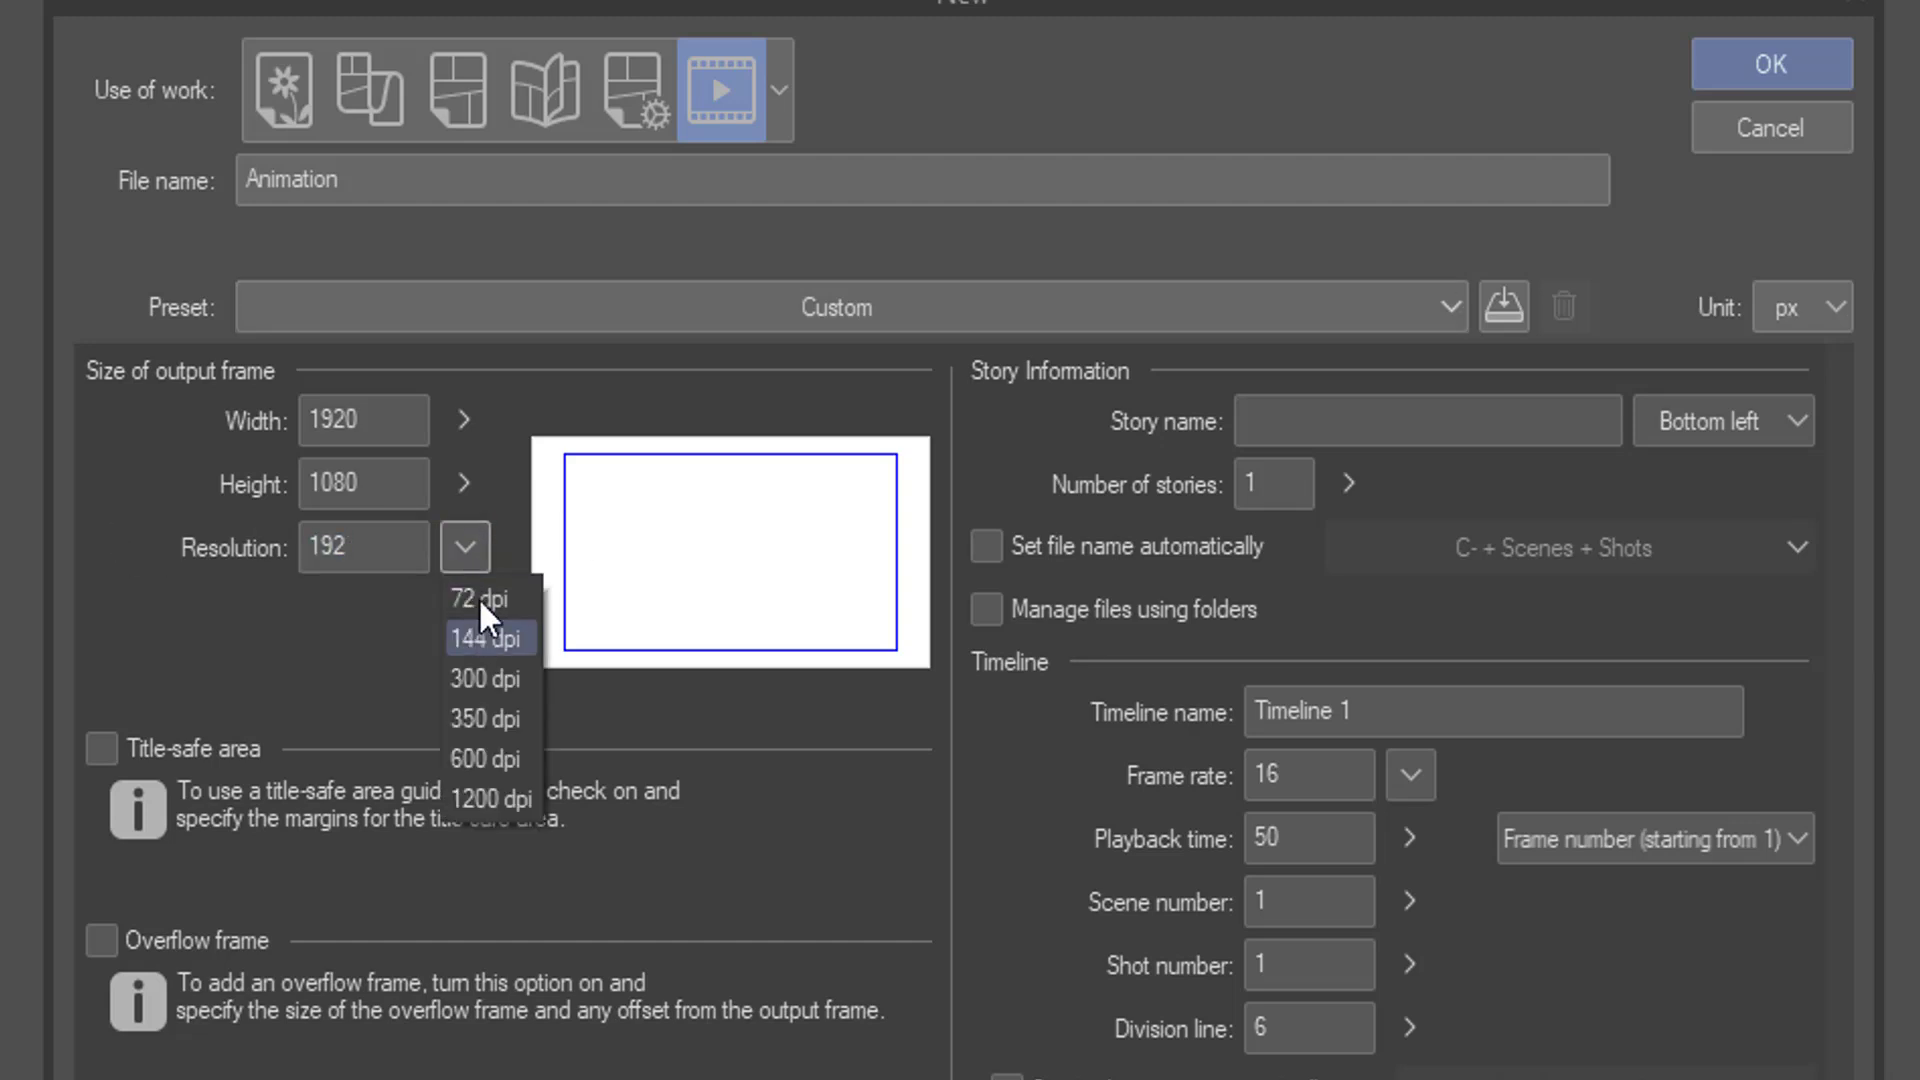
{"action": "left_click", "coordinate": [479, 598]}
{"action": "left_click", "coordinate": [470, 548]}
{"action": "left_click", "coordinate": [484, 636]}
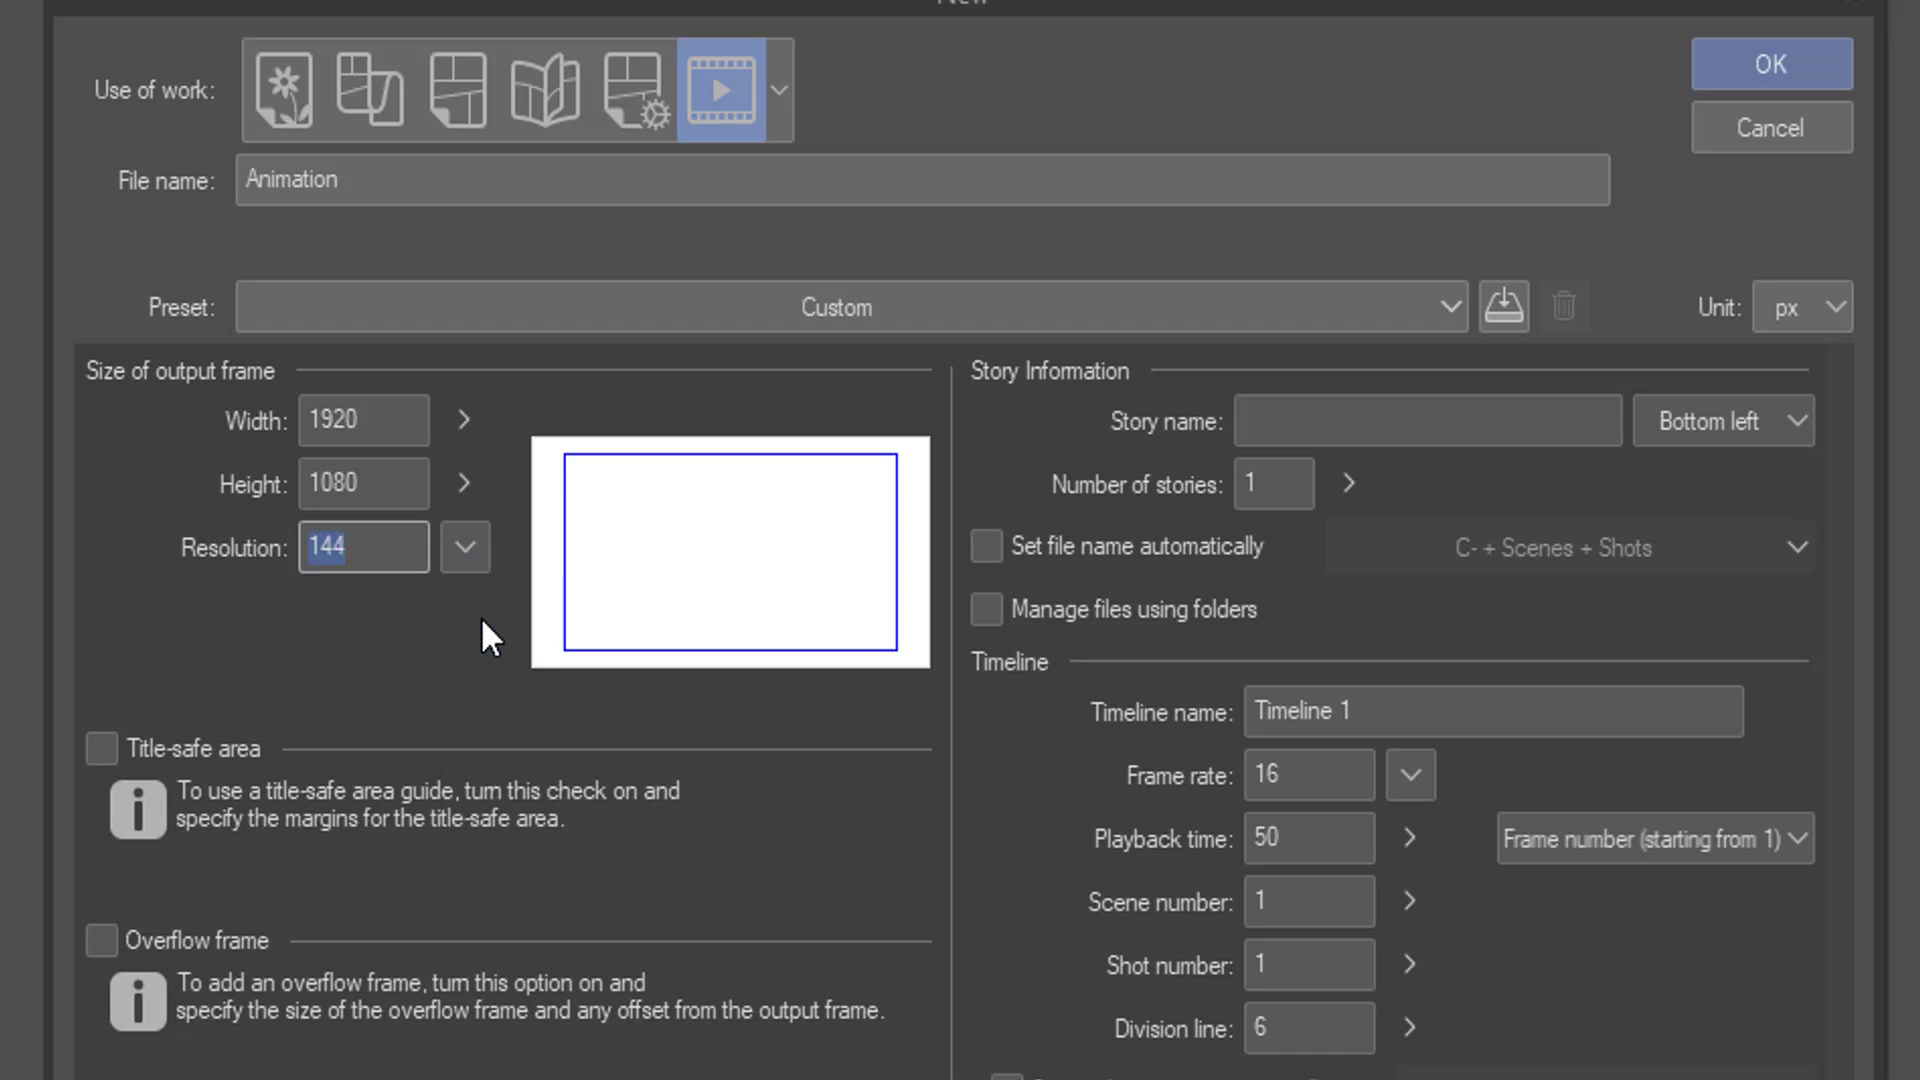
{"action": "left_click", "coordinate": [462, 549]}
{"action": "left_click", "coordinate": [487, 600]}
{"action": "left_click", "coordinate": [464, 548]}
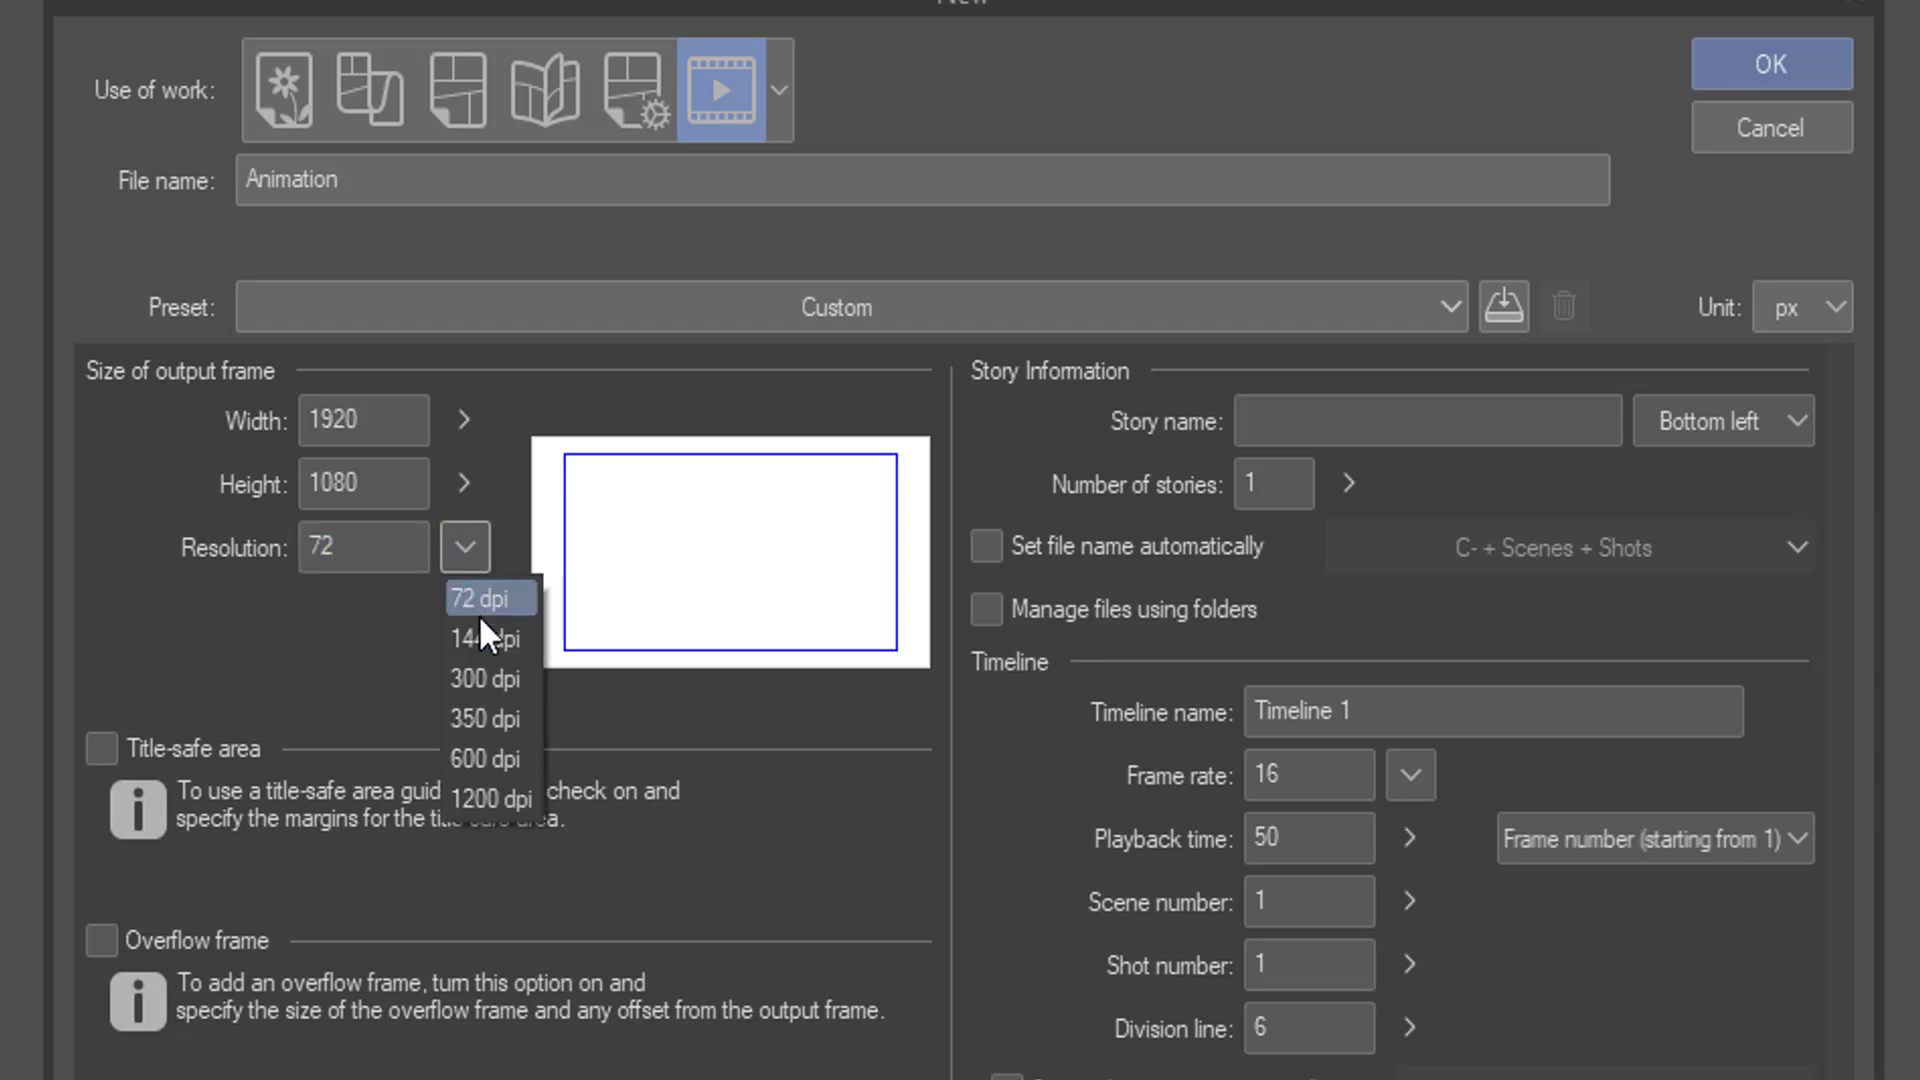
{"action": "left_click", "coordinate": [480, 600]}
{"action": "left_click", "coordinate": [462, 548]}
{"action": "left_click", "coordinate": [480, 638]}
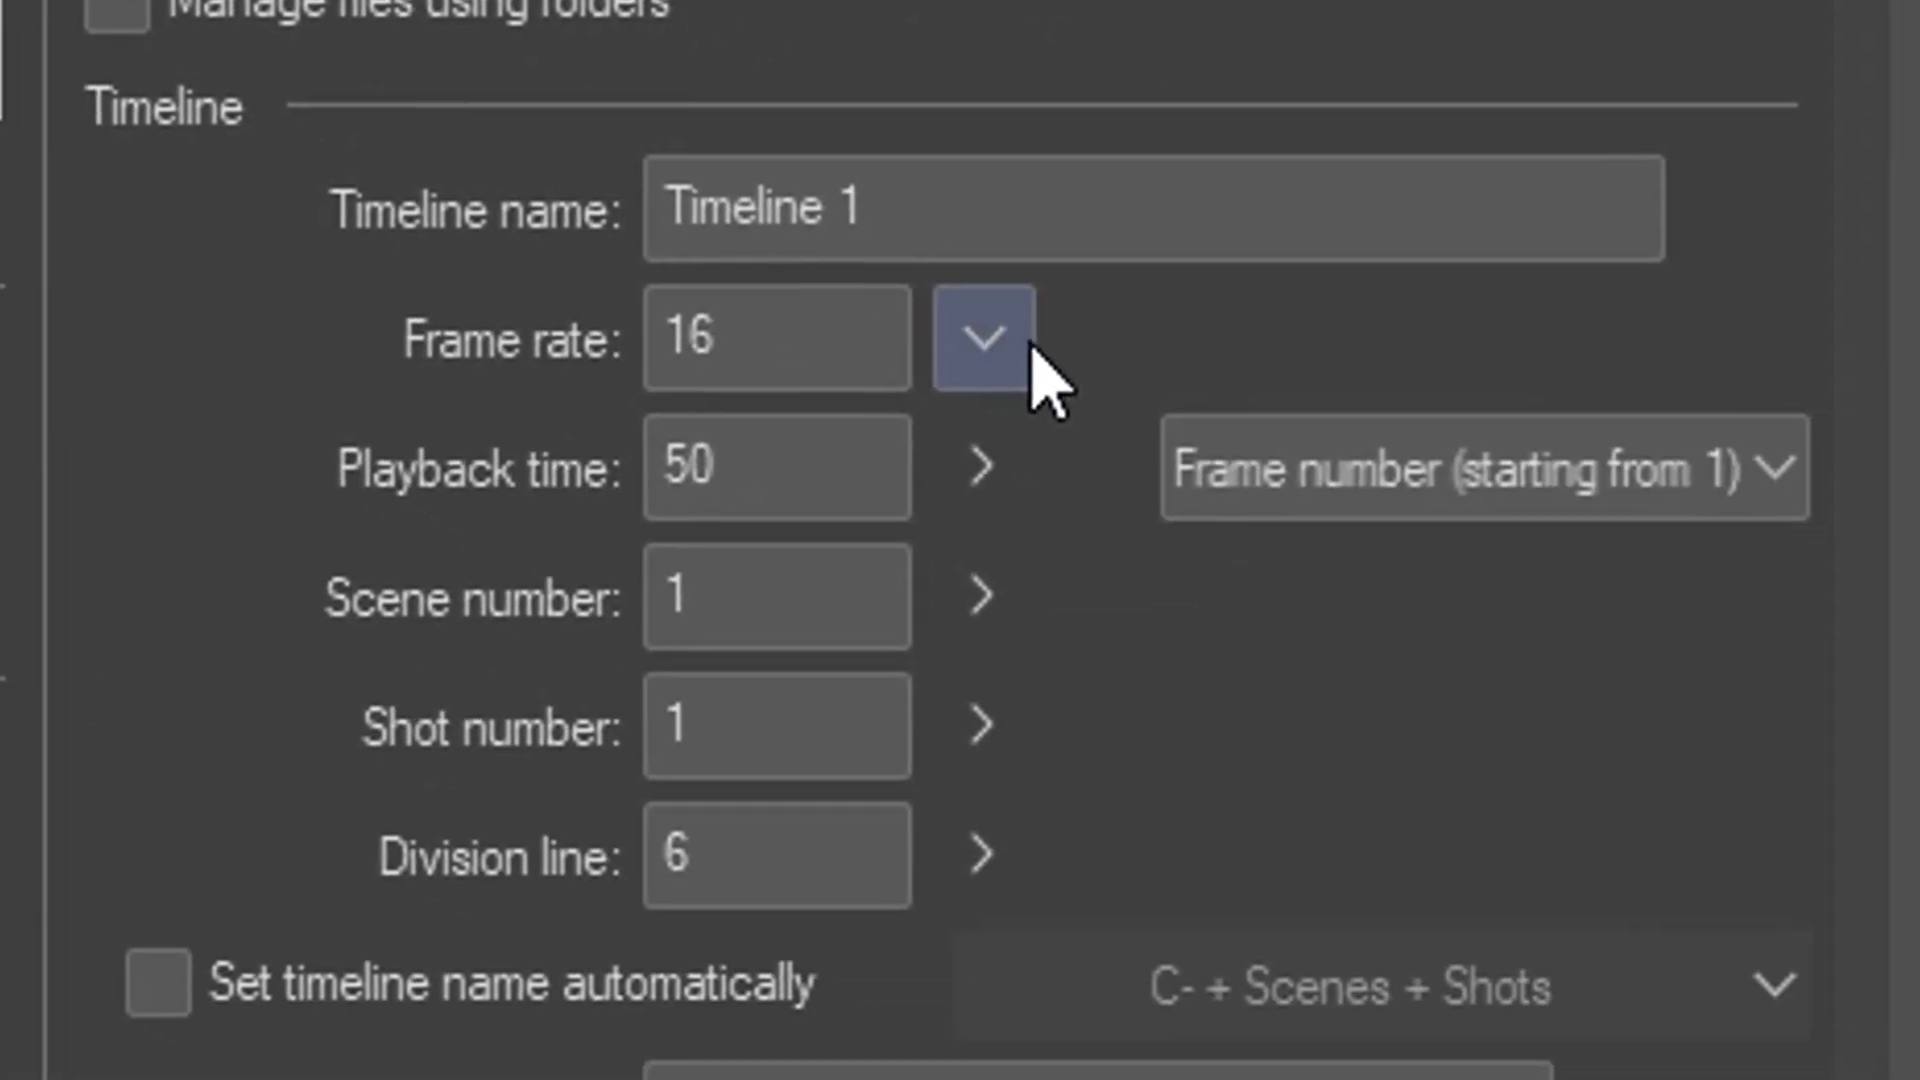
{"action": "left_click", "coordinate": [1030, 345]}
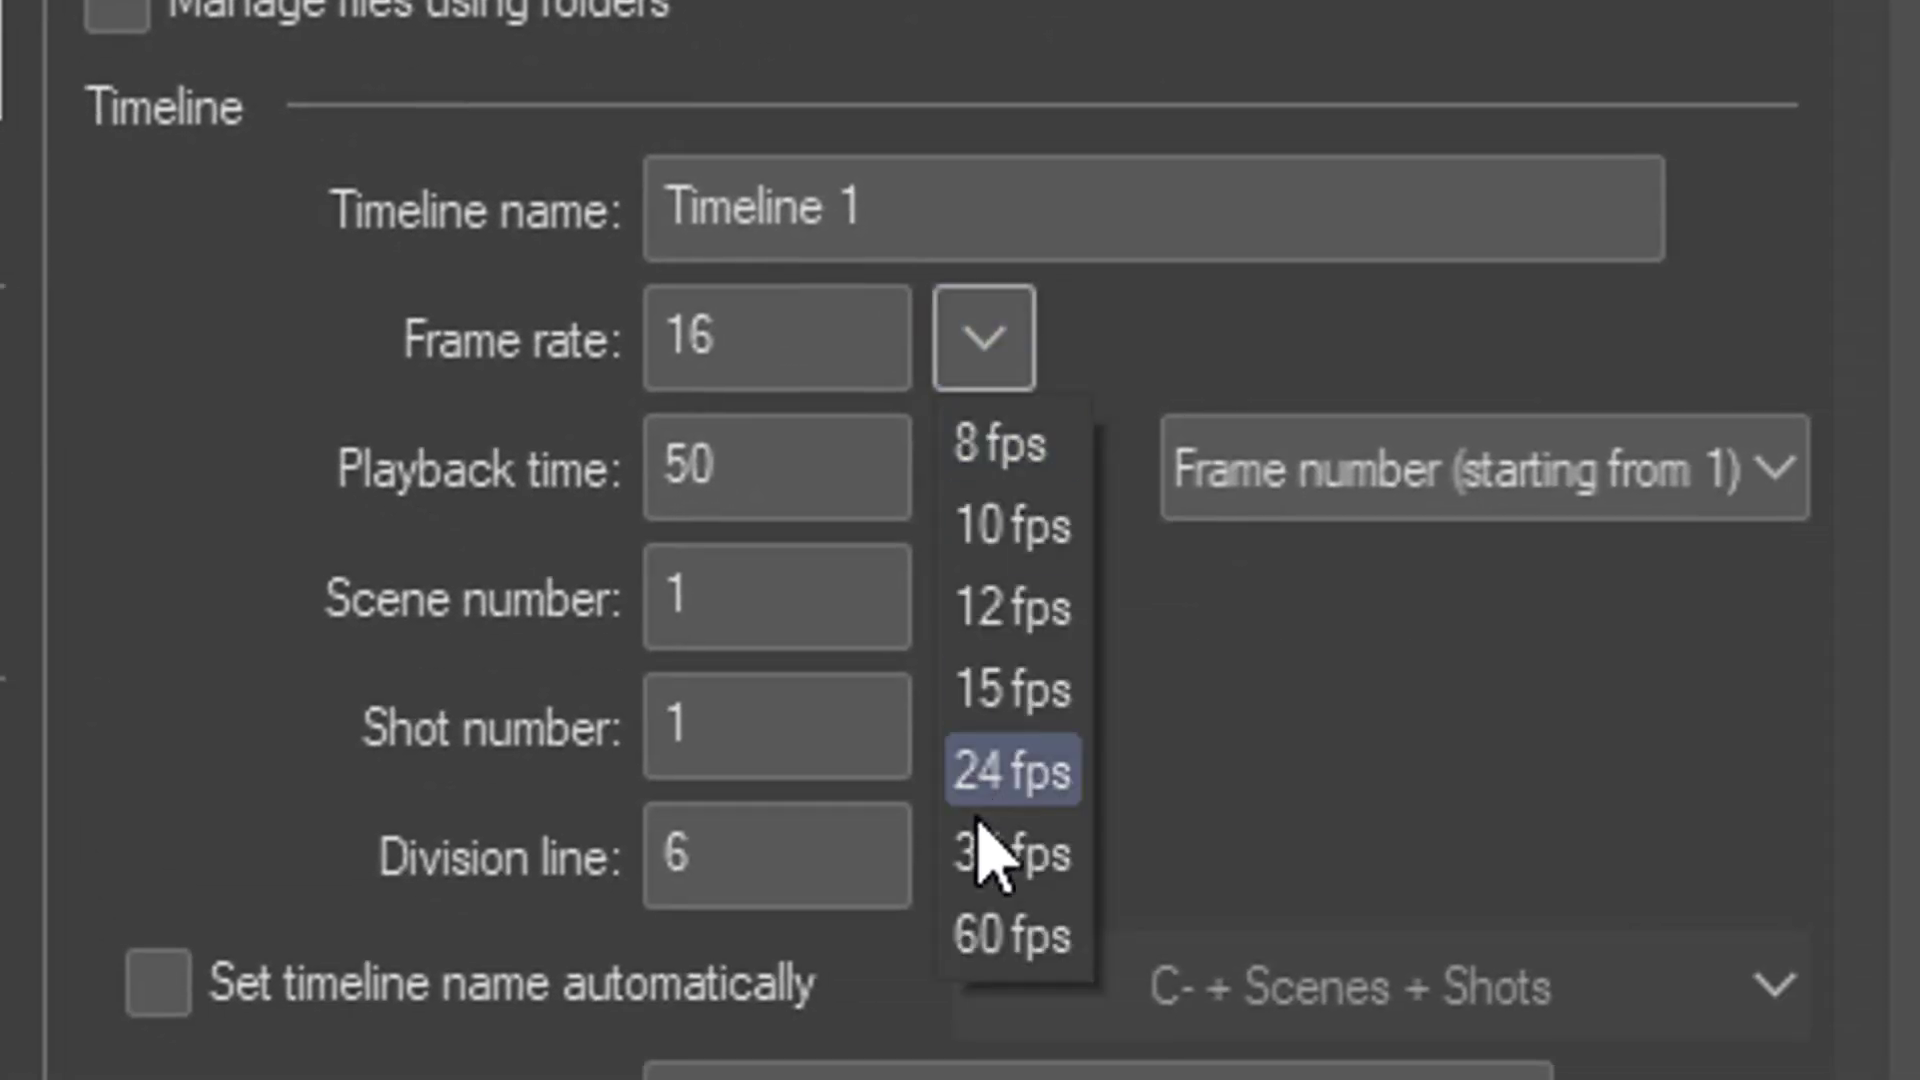
{"action": "left_click", "coordinate": [1082, 350]}
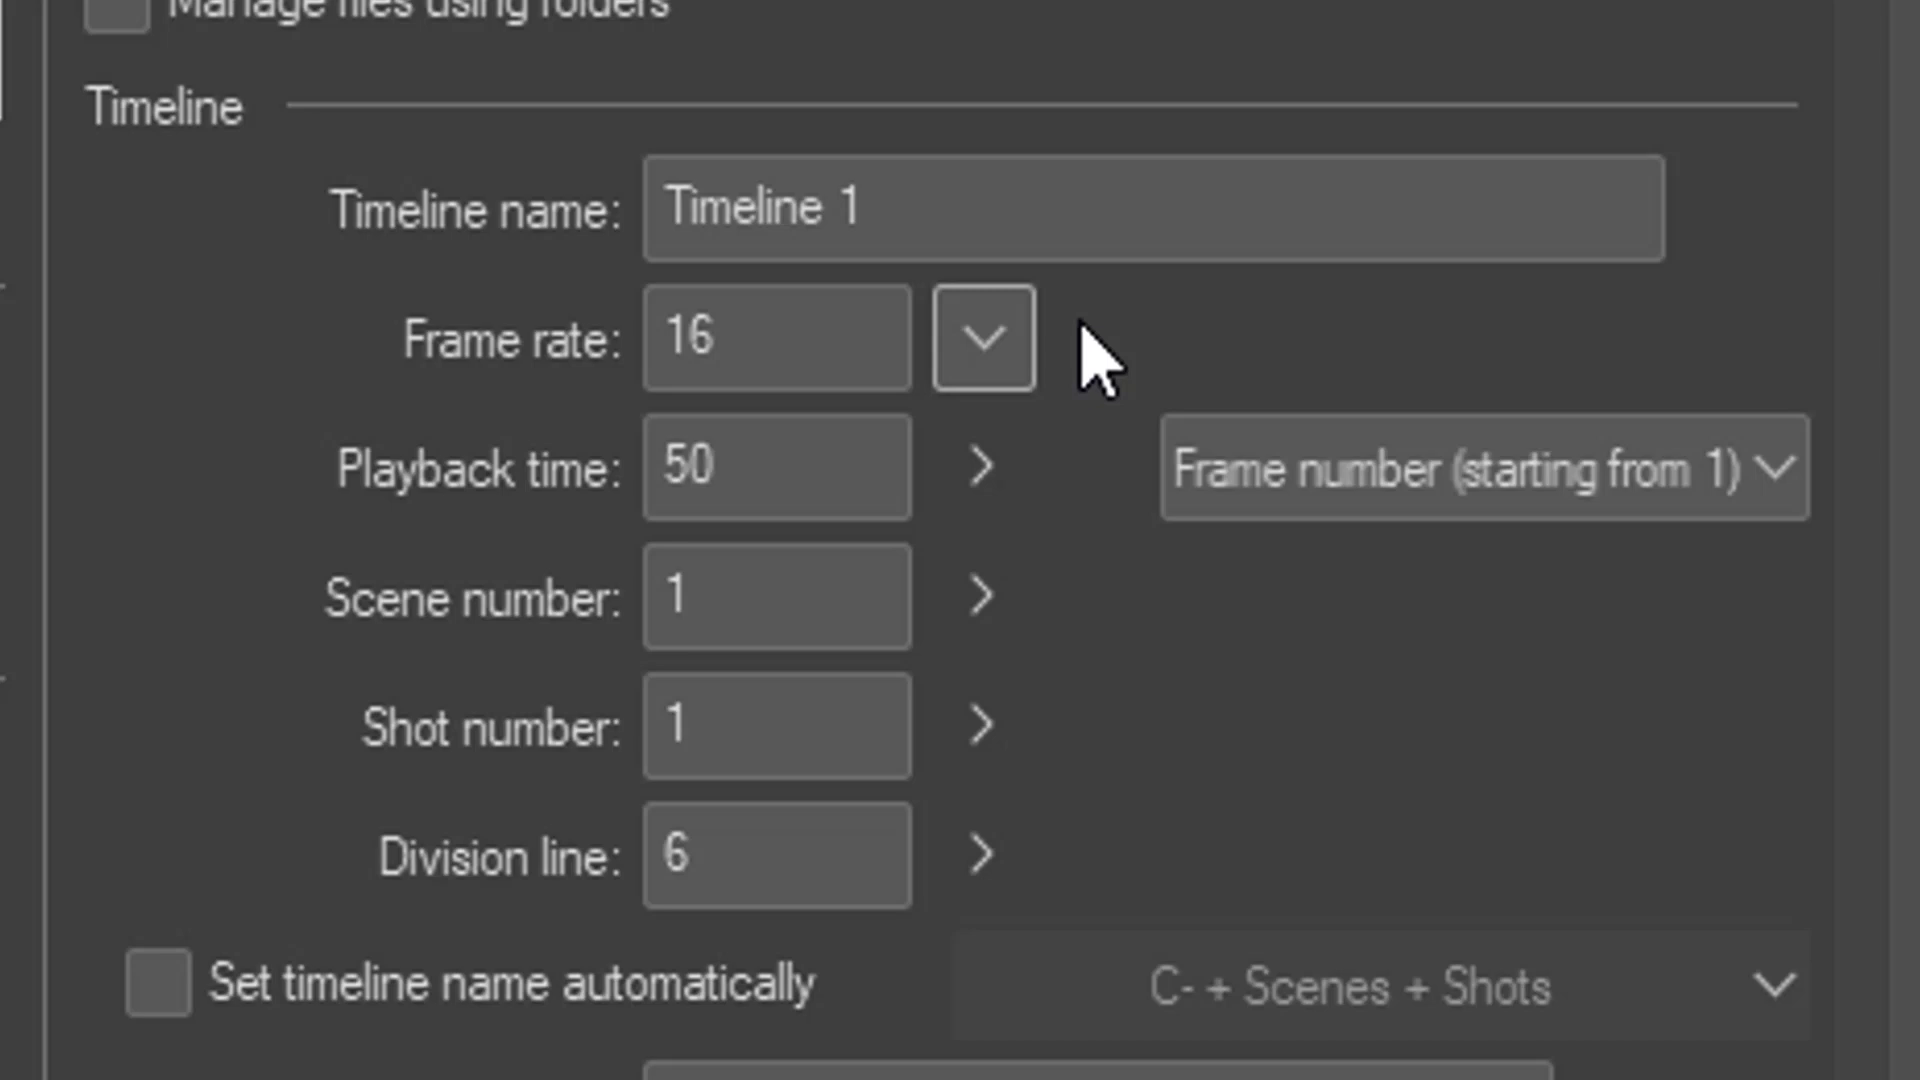
{"action": "left_click", "coordinate": [963, 358]}
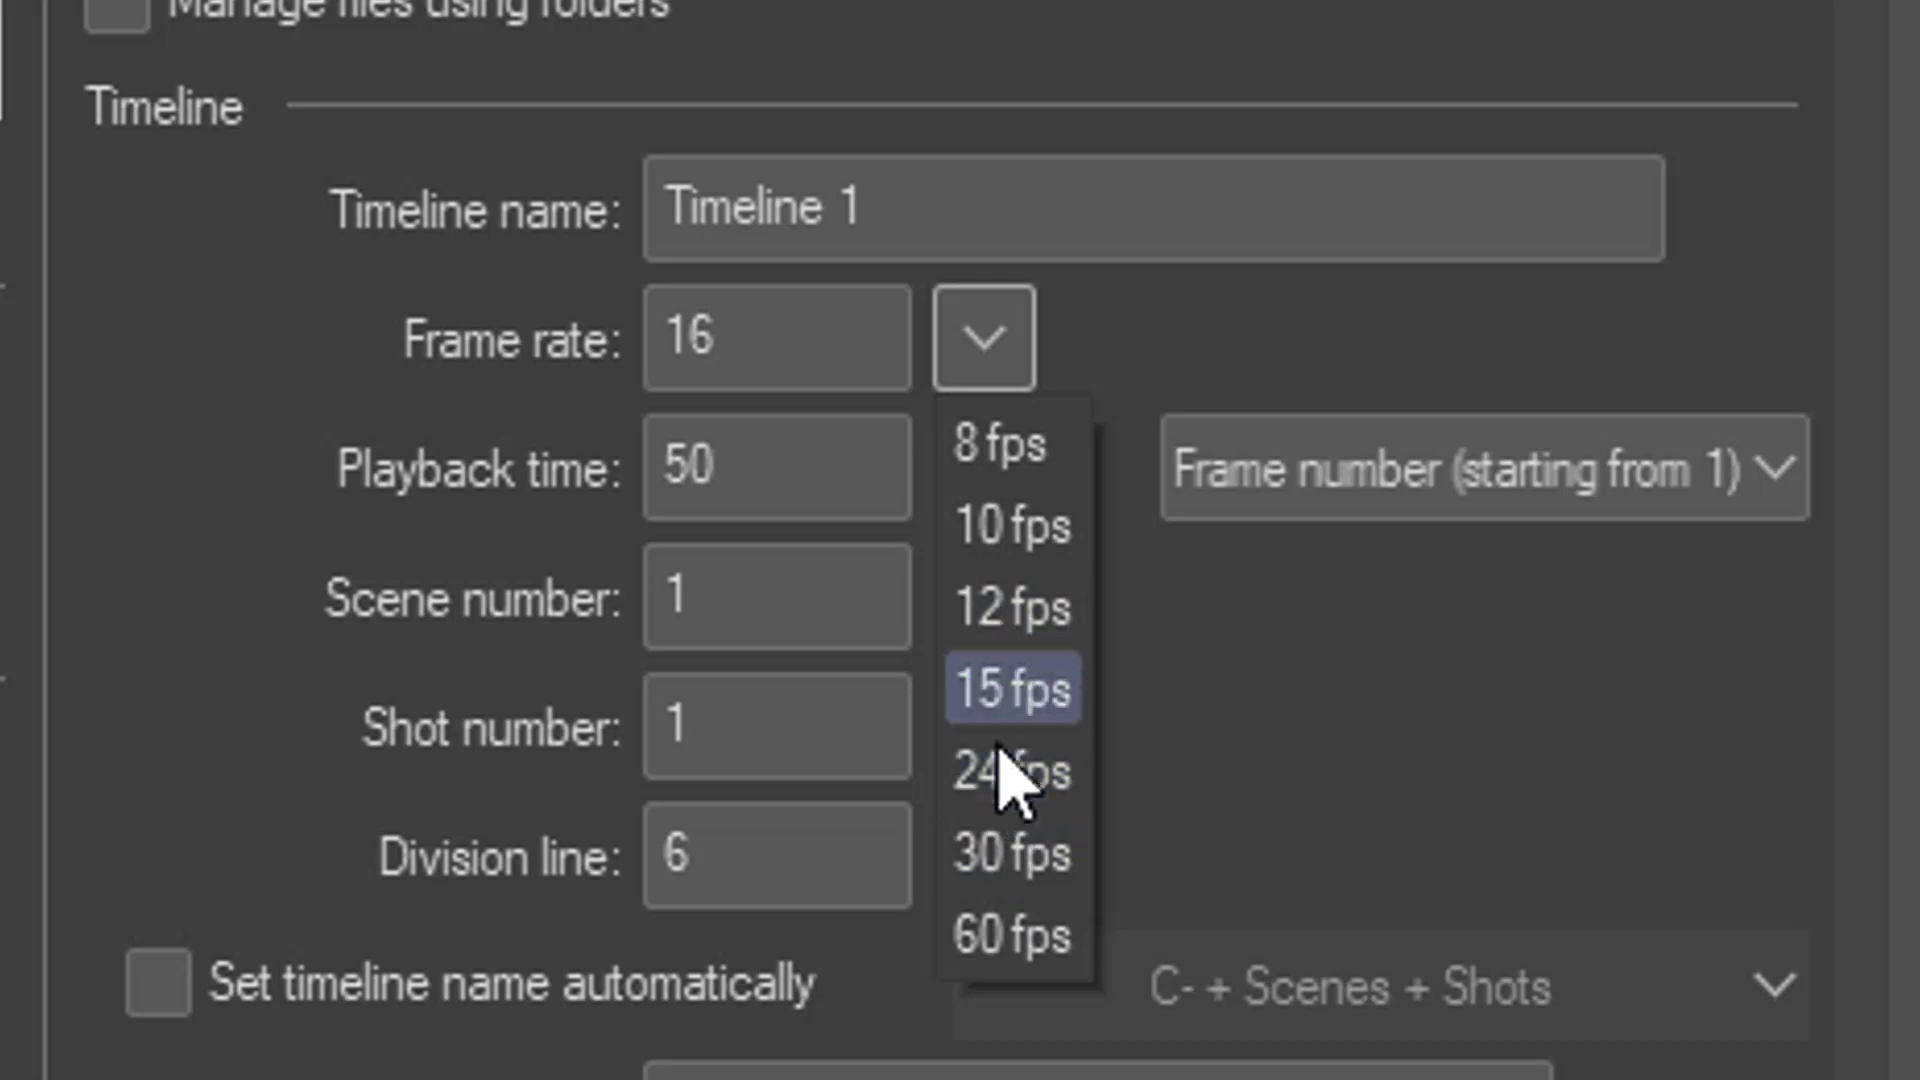
{"action": "left_click", "coordinate": [1119, 375]}
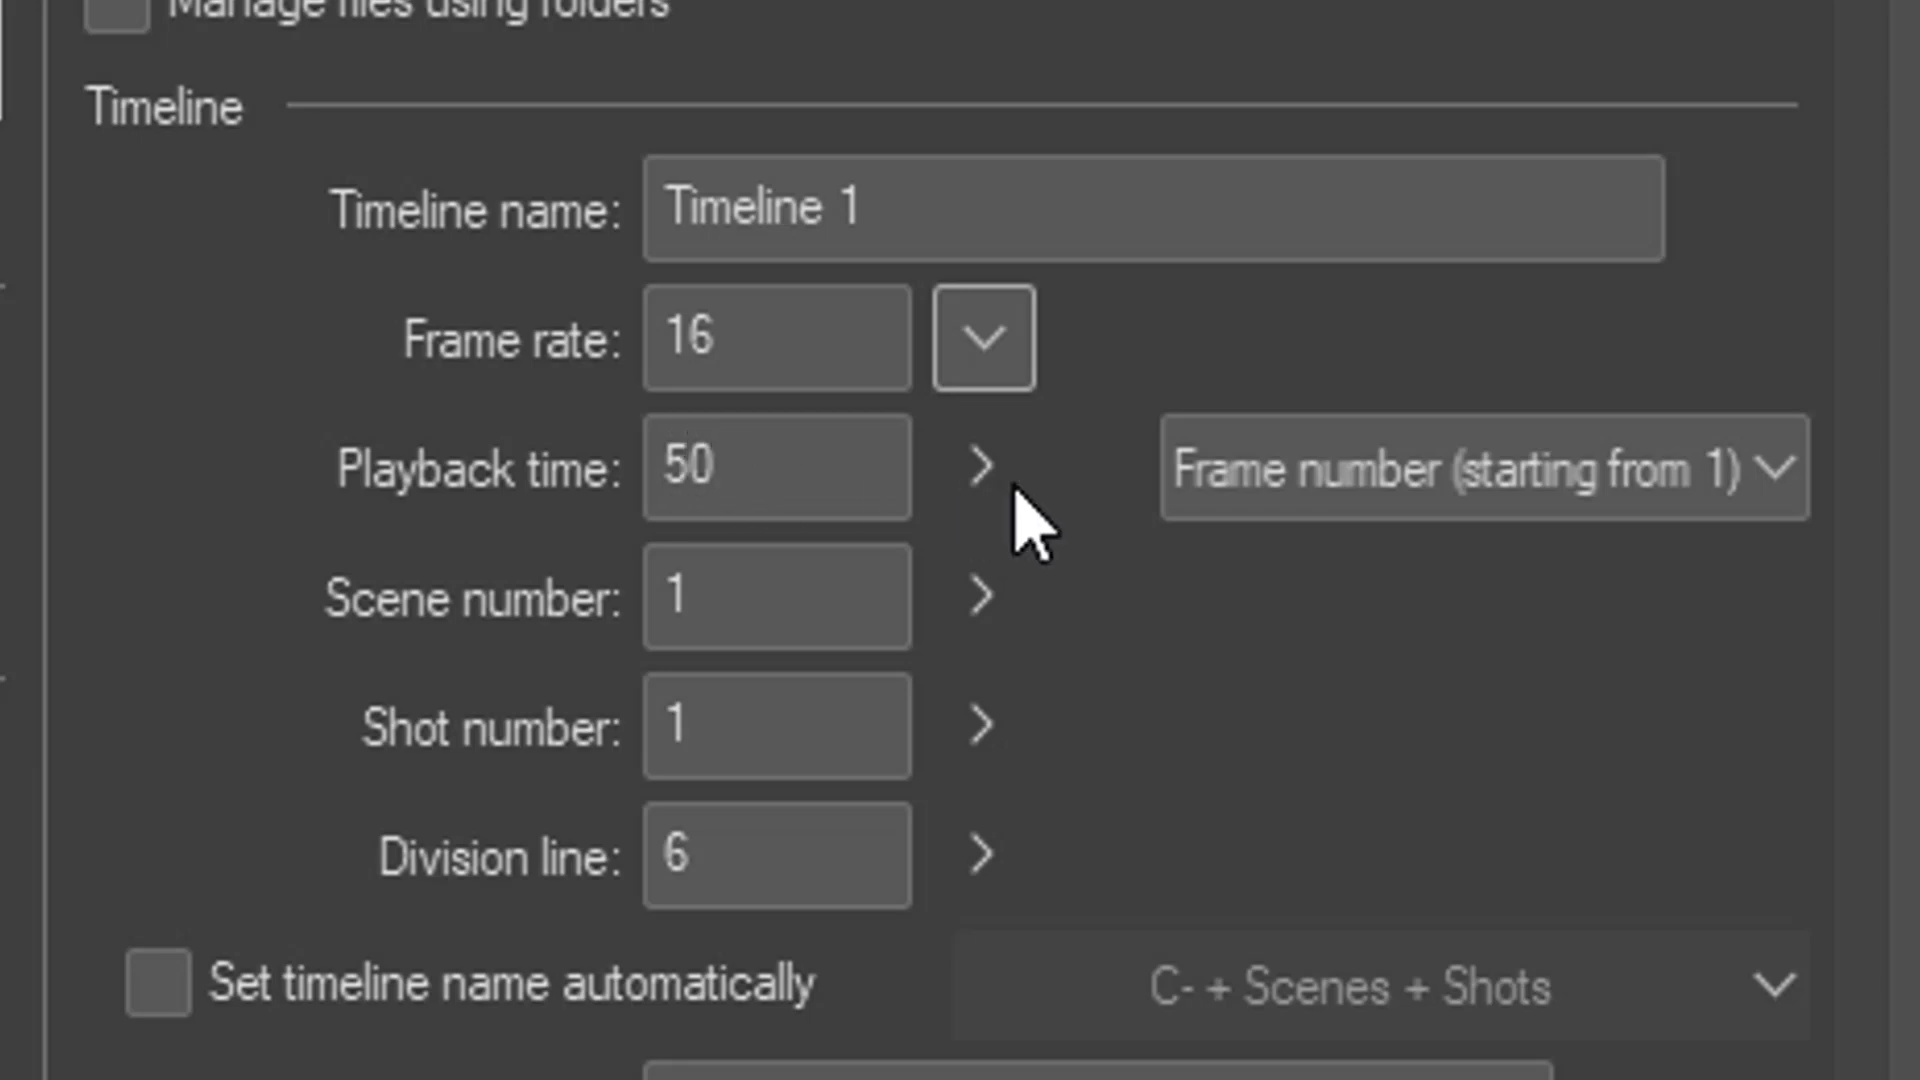
{"action": "left_click", "coordinate": [984, 470]}
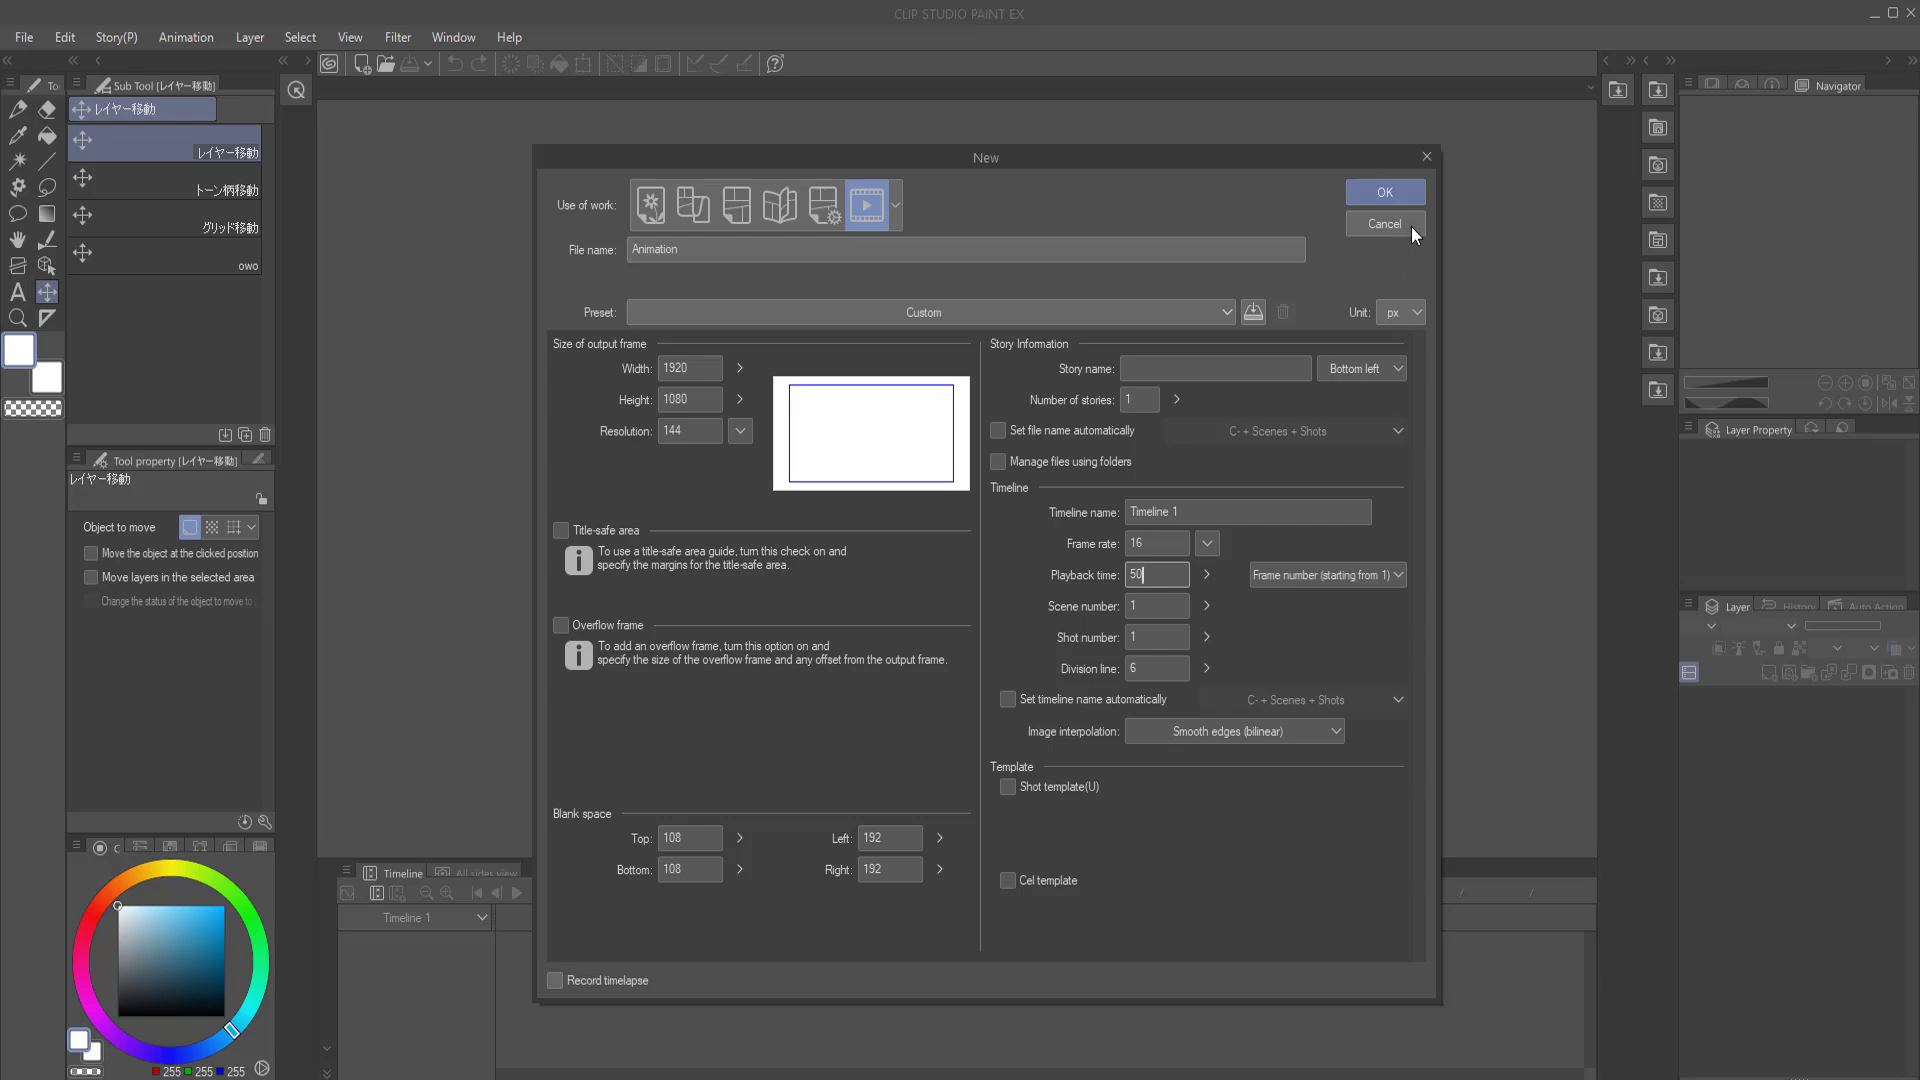
{"action": "left_click", "coordinate": [1418, 200]}
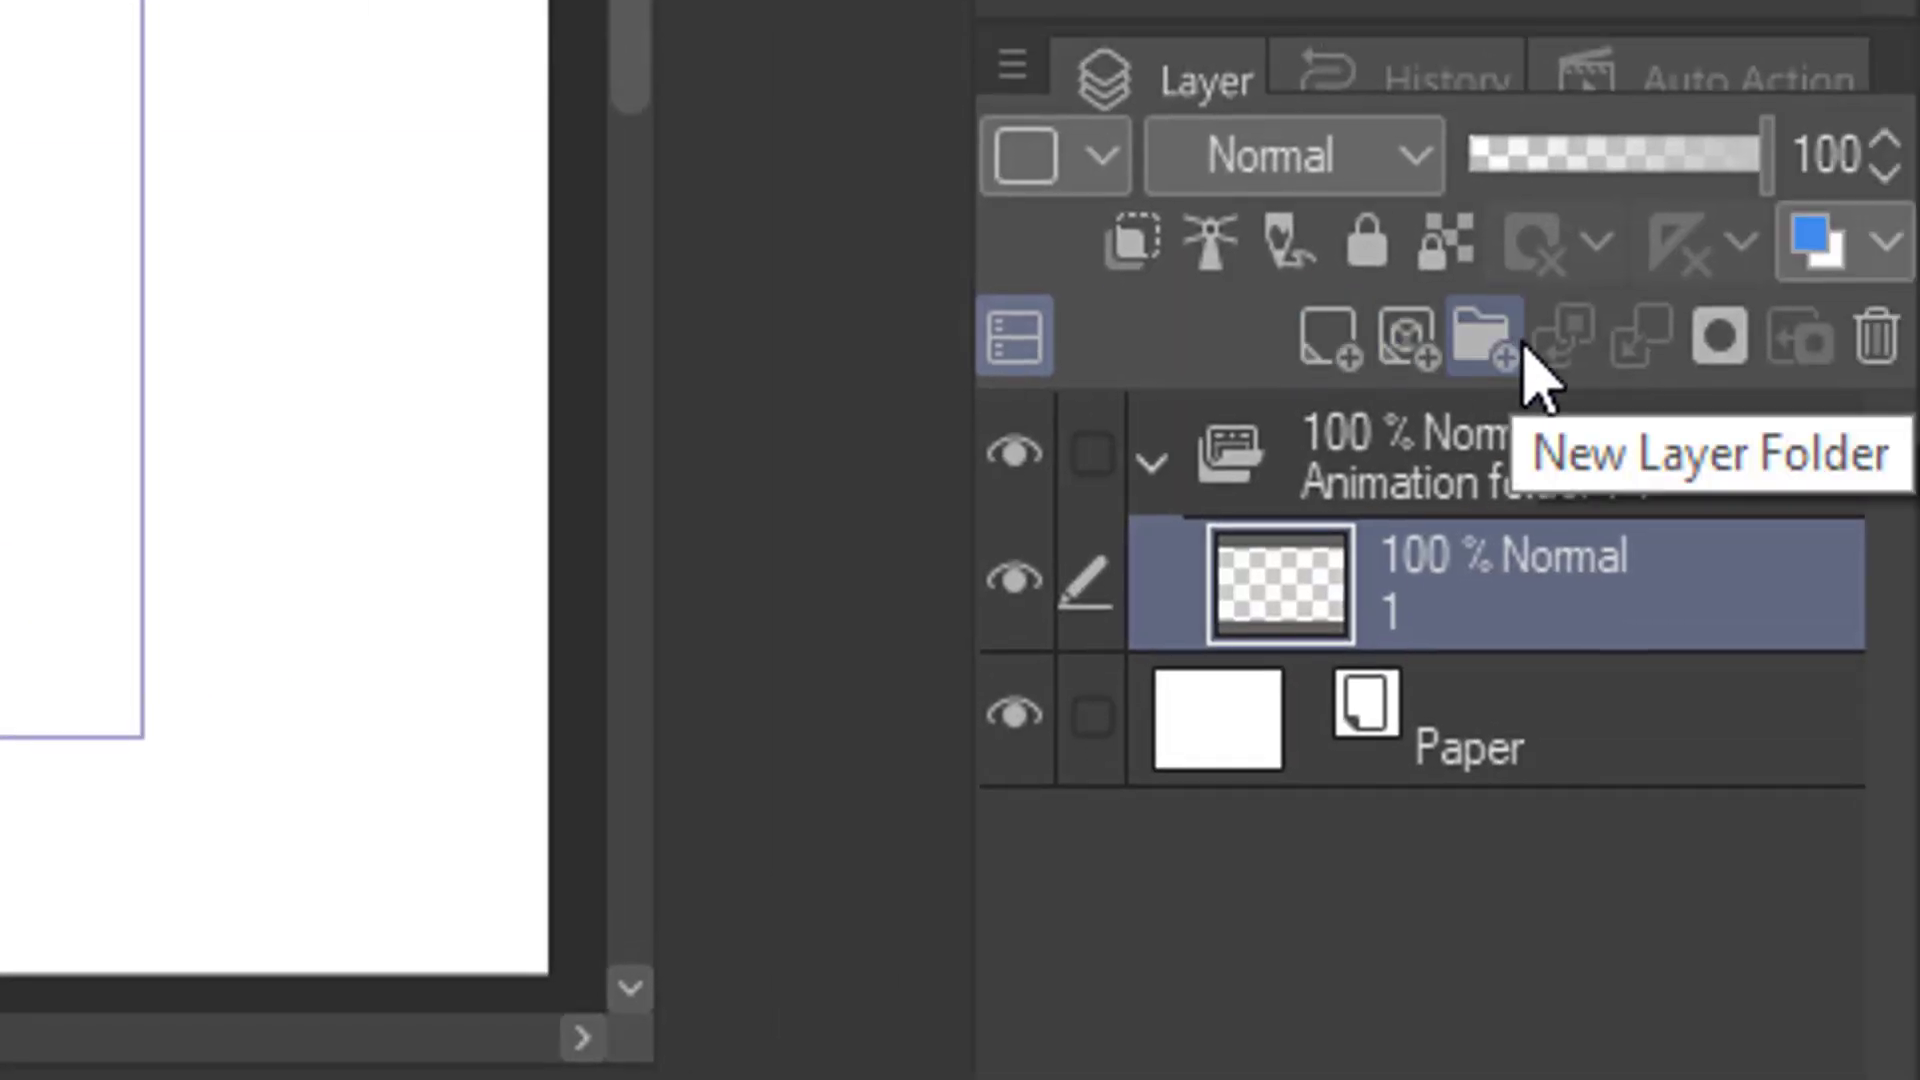
{"action": "left_click", "coordinate": [1152, 462]}
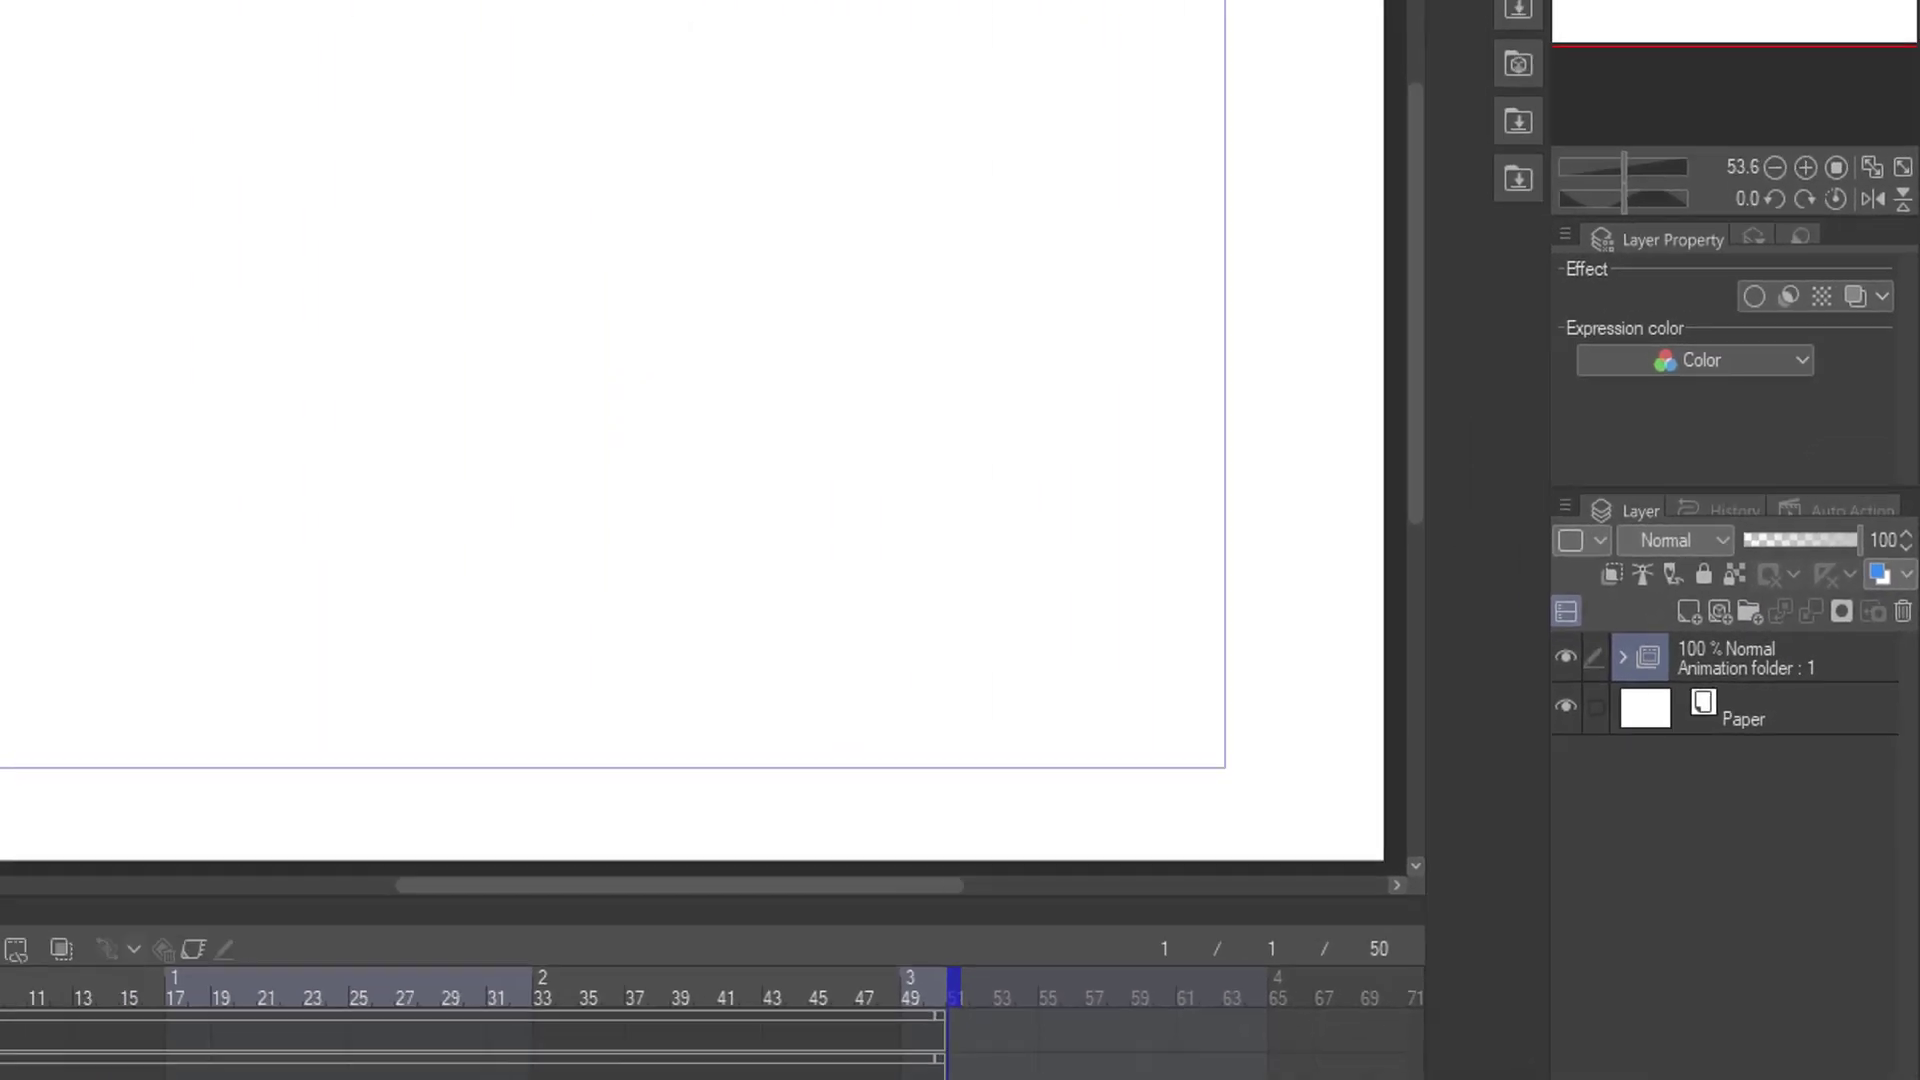
{"action": "left_click", "coordinate": [639, 896]}
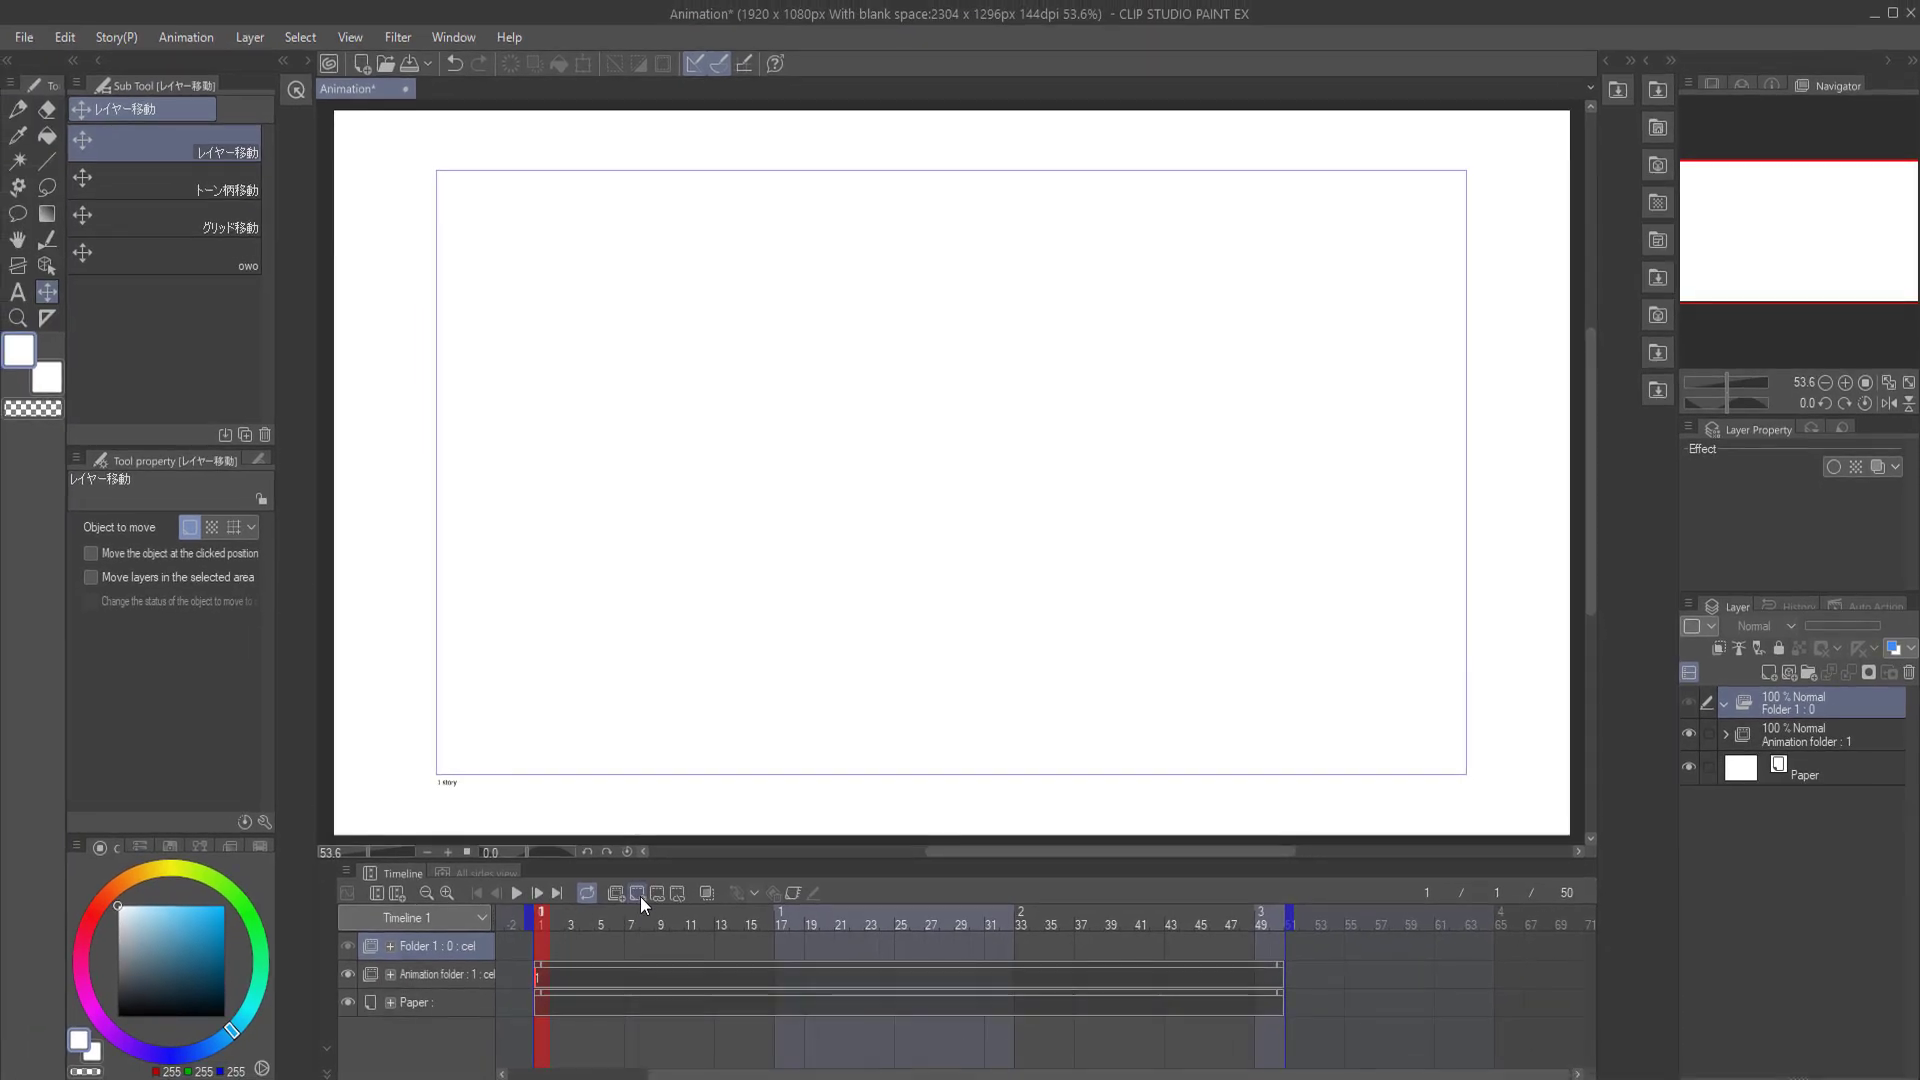
{"action": "left_click", "coordinate": [640, 896]}
{"action": "left_click", "coordinate": [657, 887]}
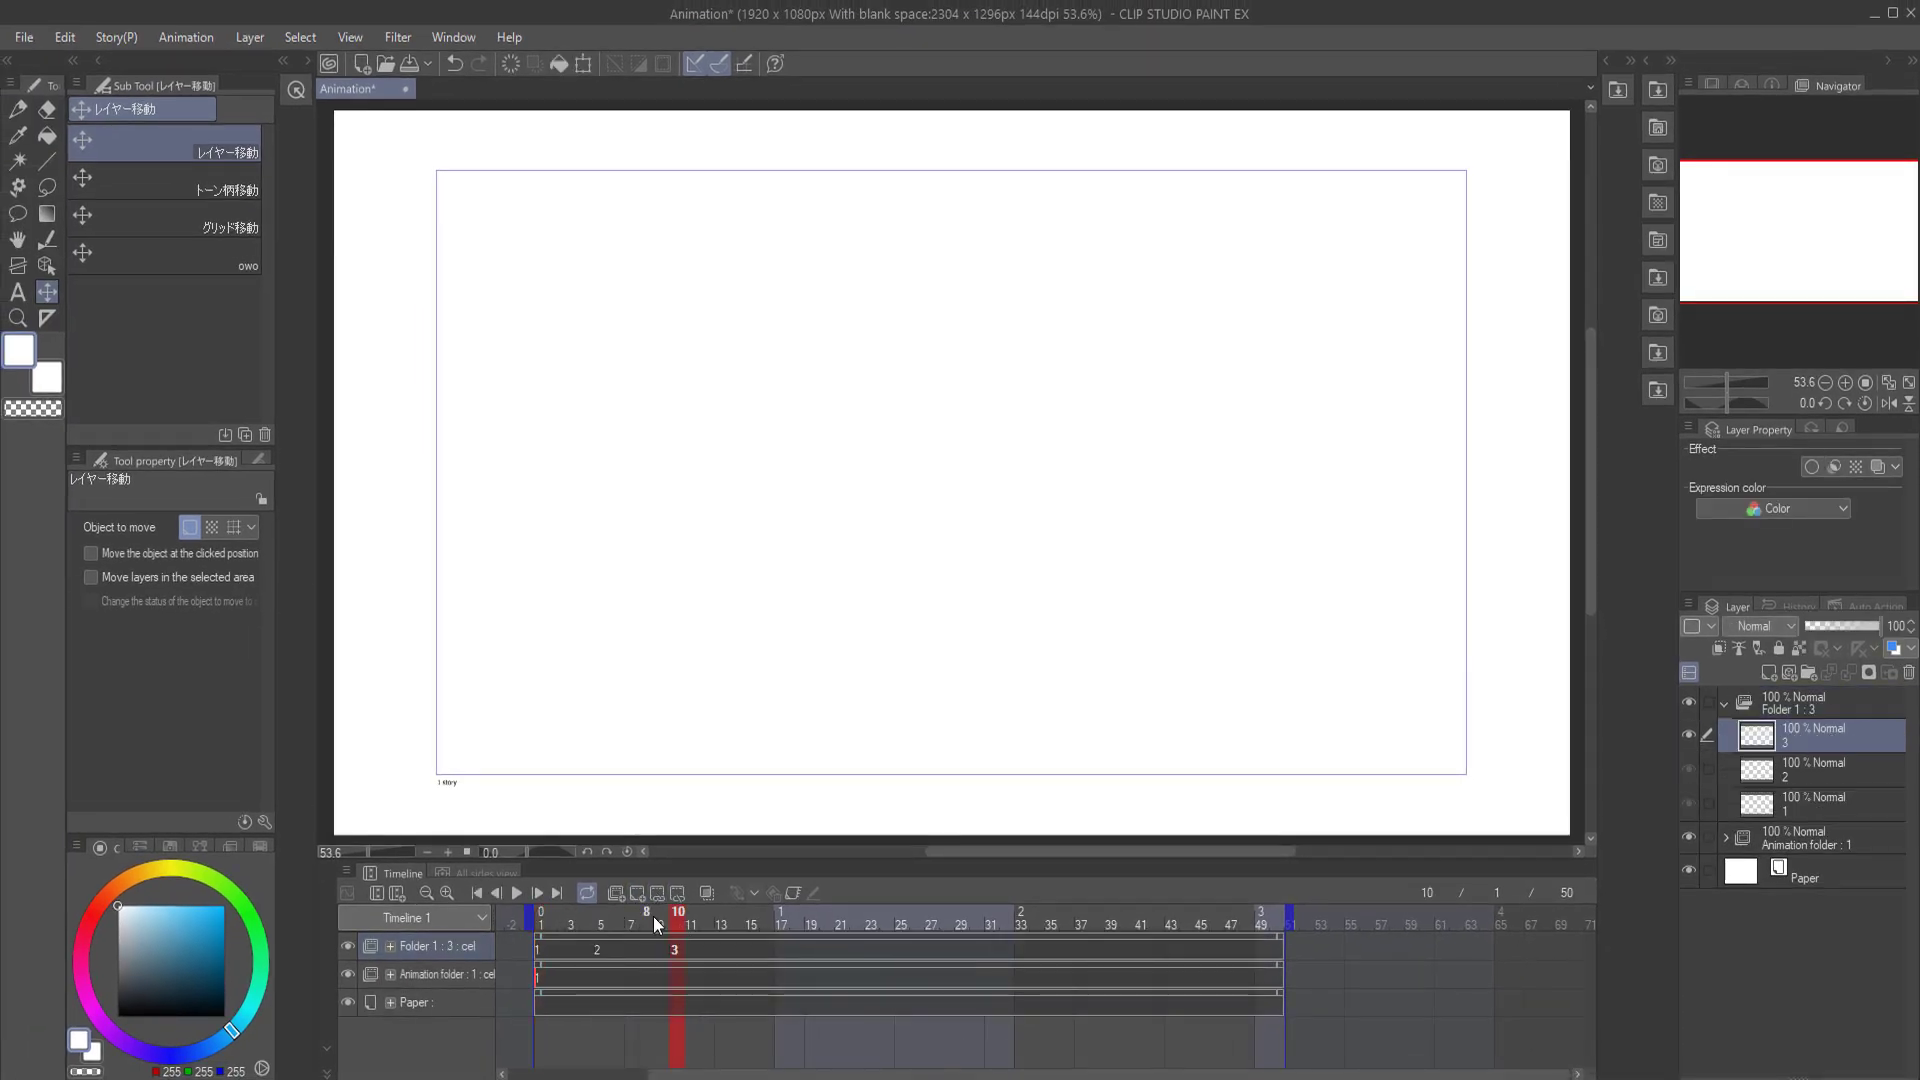
{"action": "left_click_drag", "start_coordinate": [652, 916], "coordinate": [522, 918]}
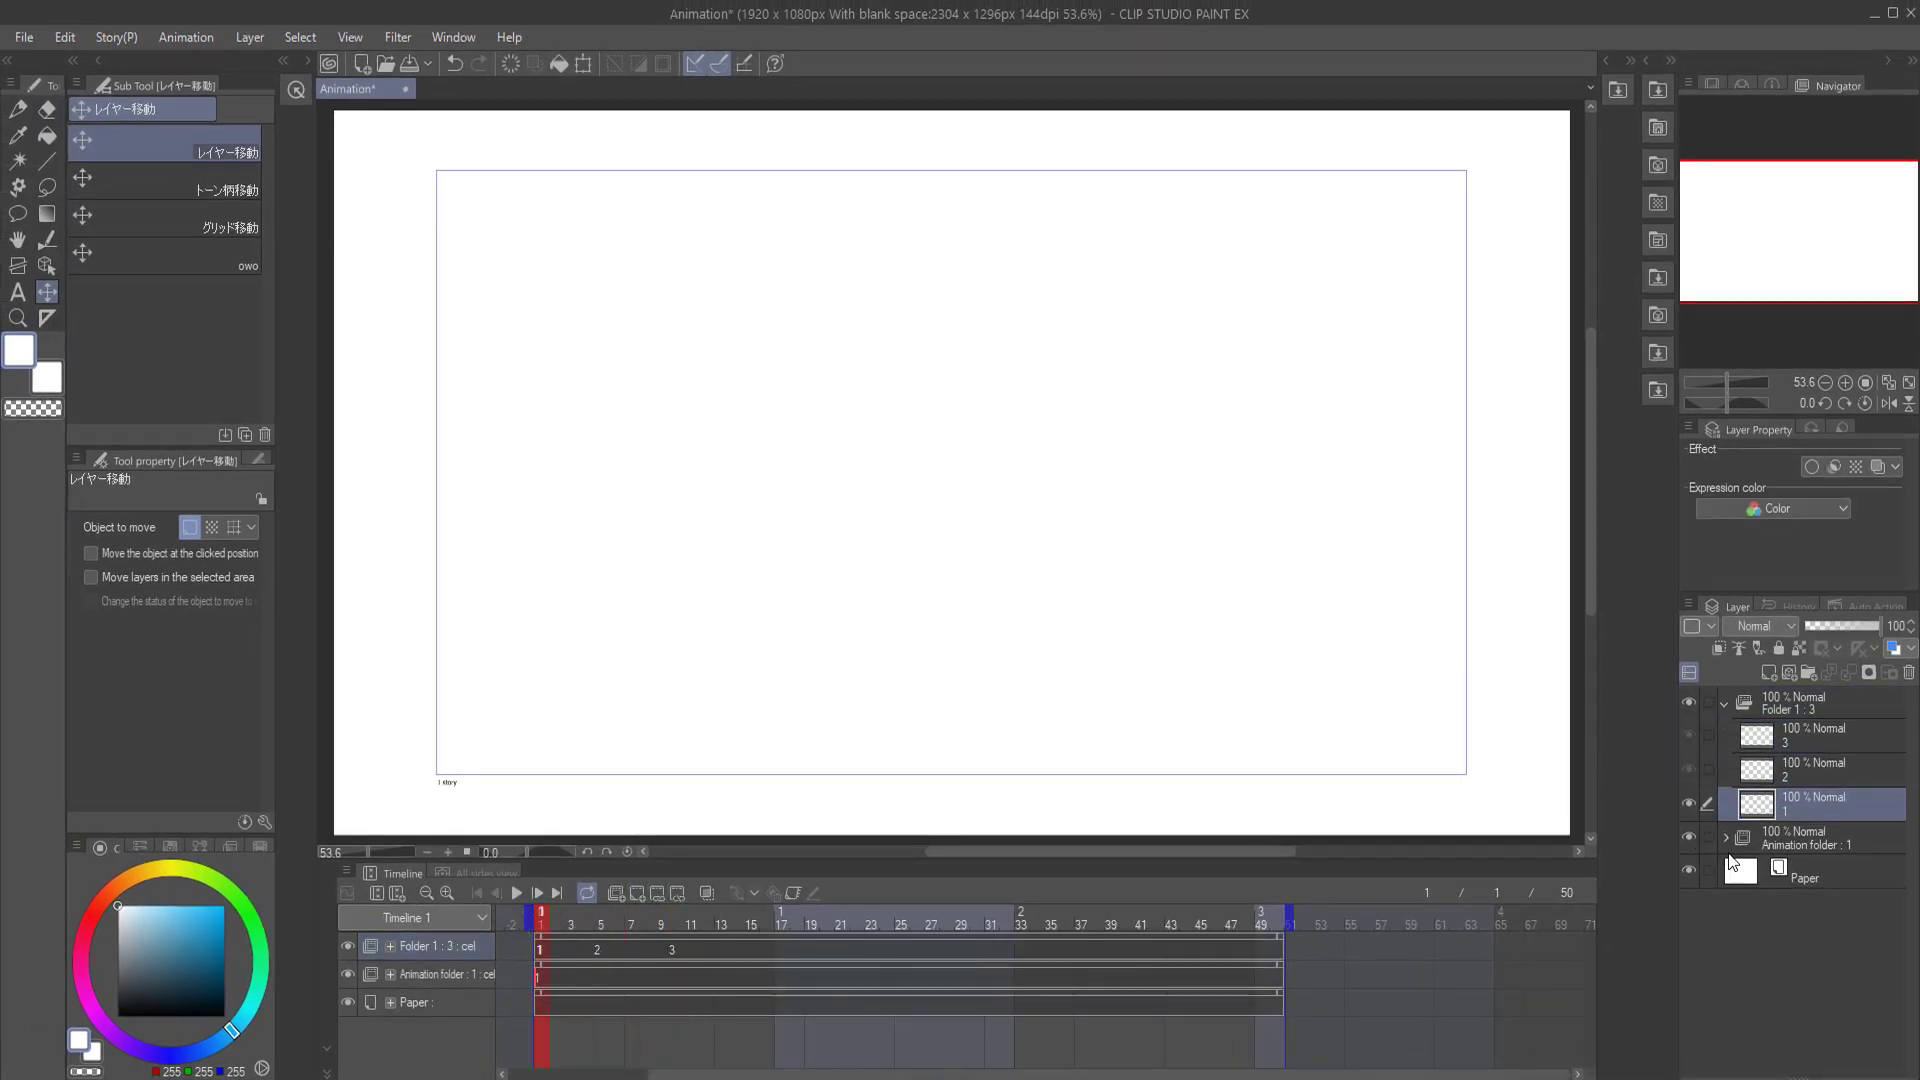
{"action": "left_click", "coordinate": [1735, 868]}
{"action": "left_click", "coordinate": [1808, 676]}
{"action": "left_click", "coordinate": [1773, 672]}
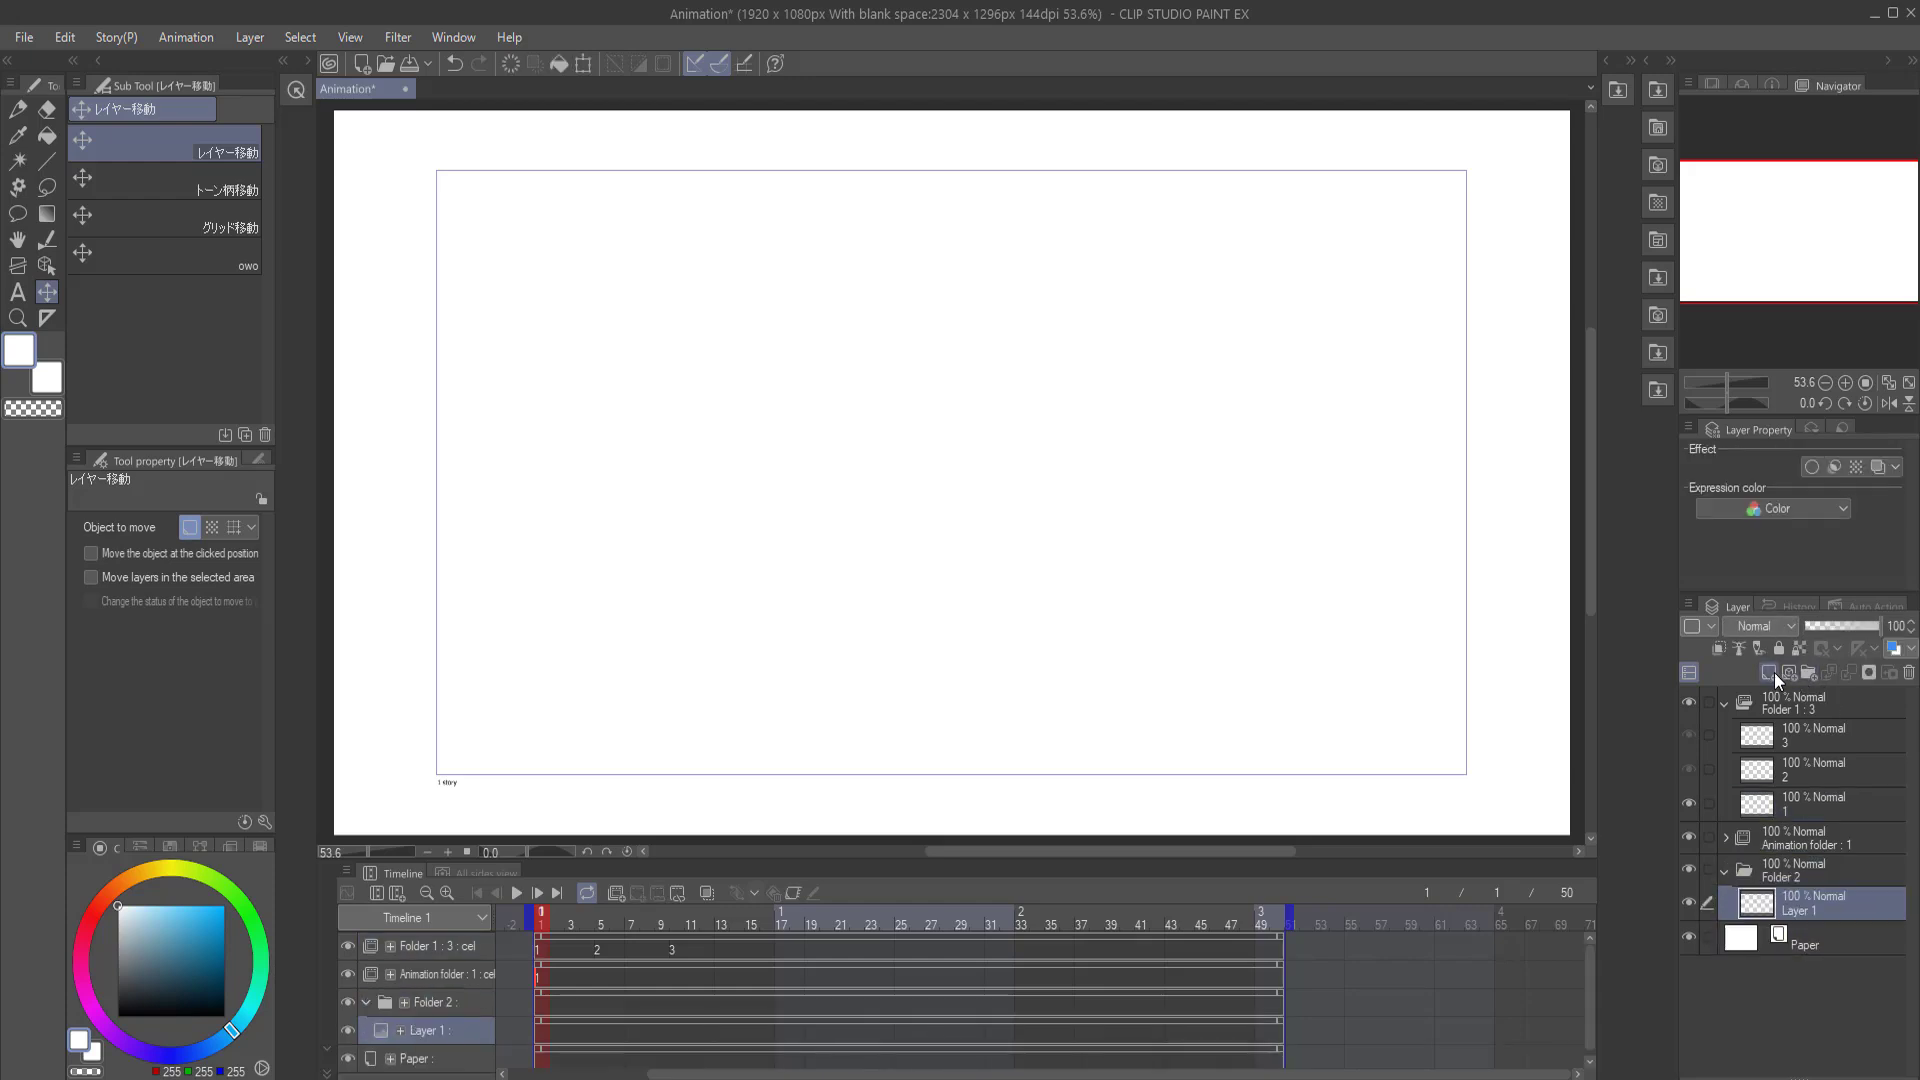
{"action": "left_click", "coordinate": [1774, 672]}
{"action": "left_click", "coordinate": [1774, 672]}
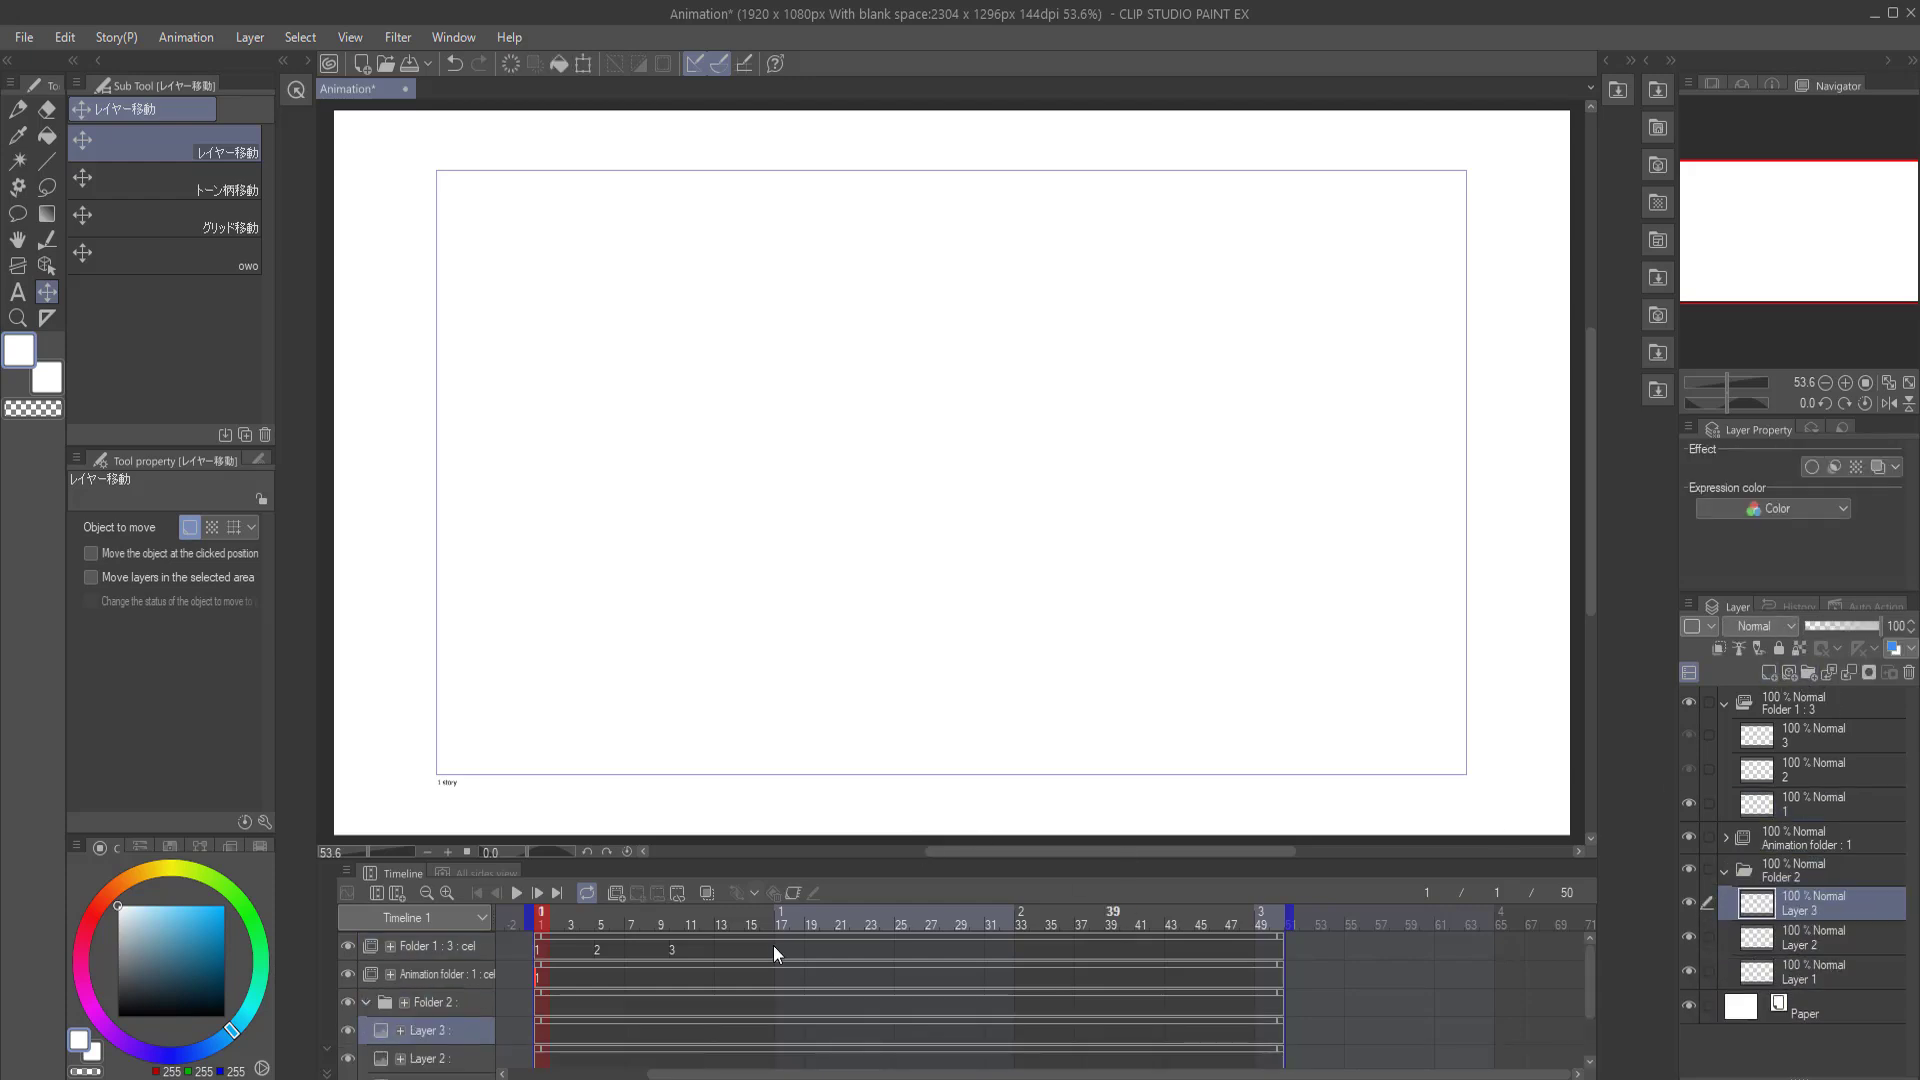
{"action": "left_click", "coordinate": [1867, 867]}
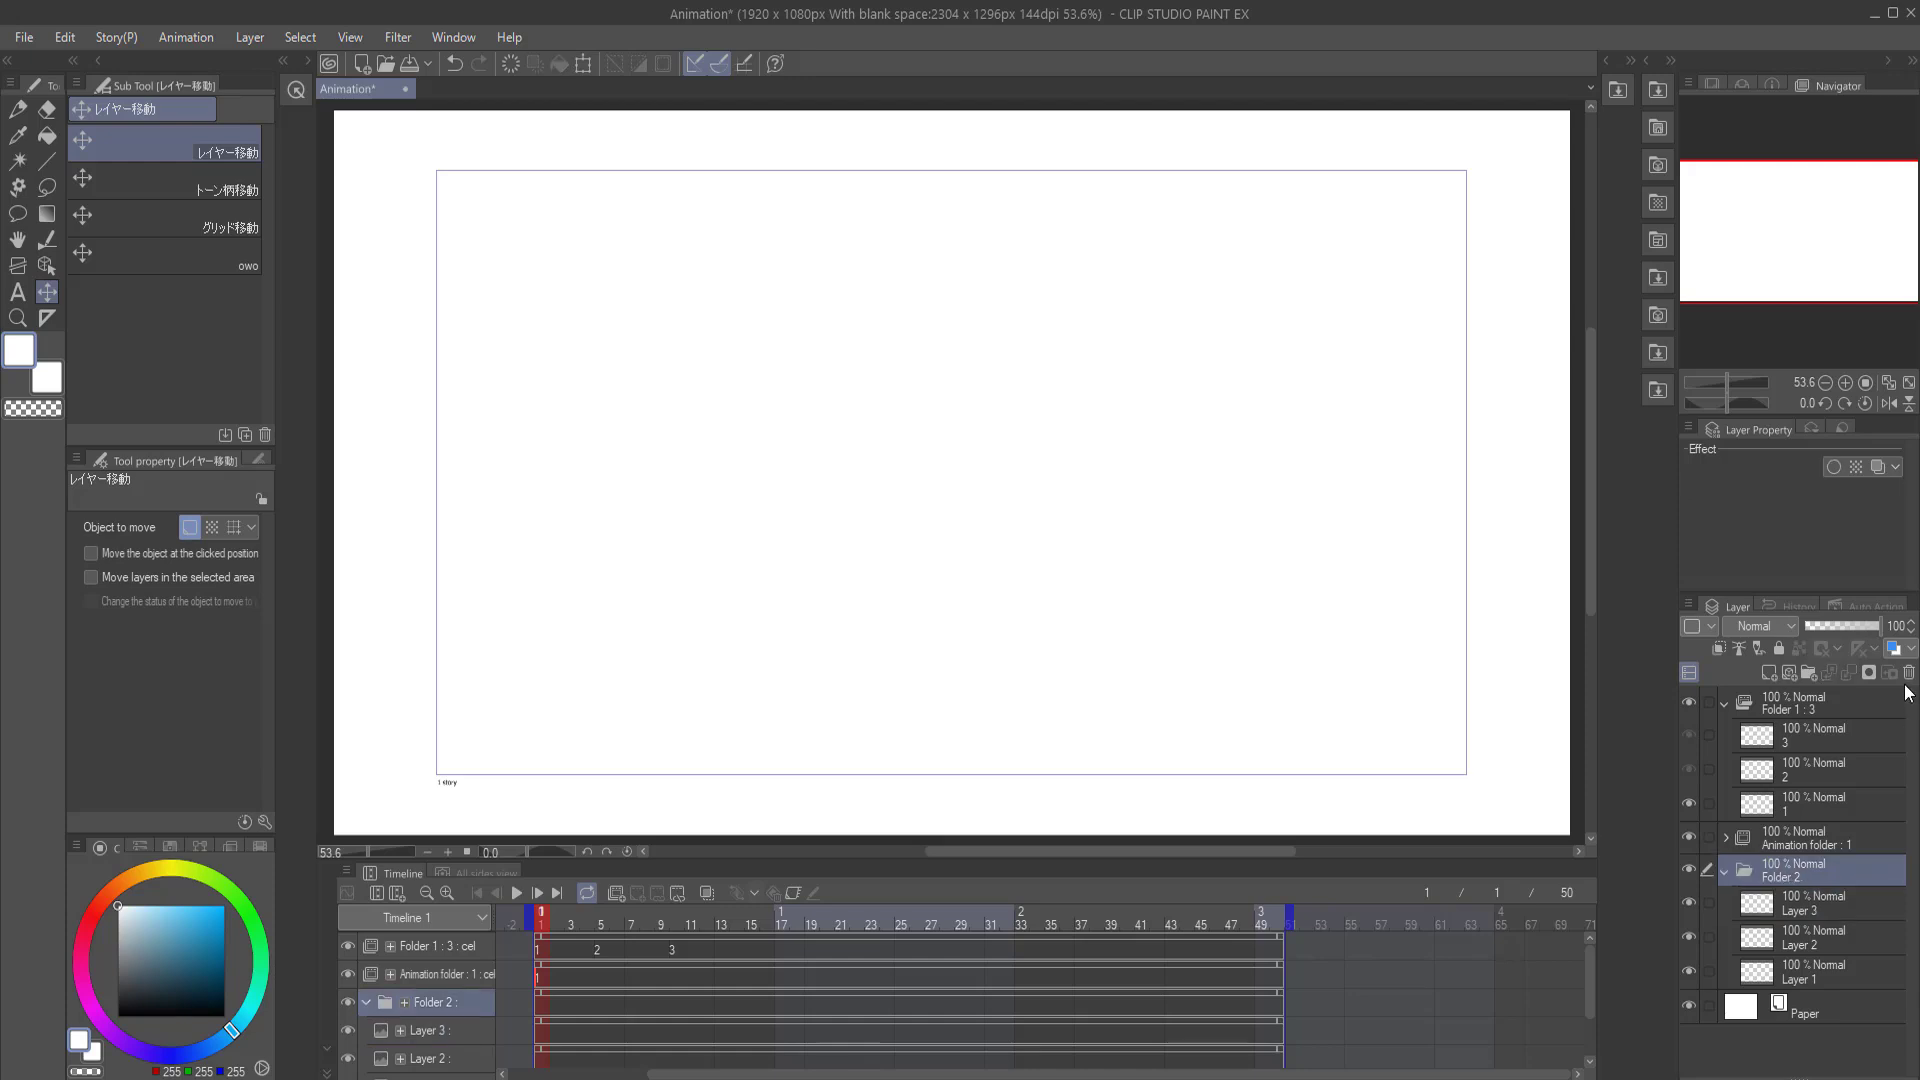
{"action": "left_click", "coordinate": [1909, 672]}
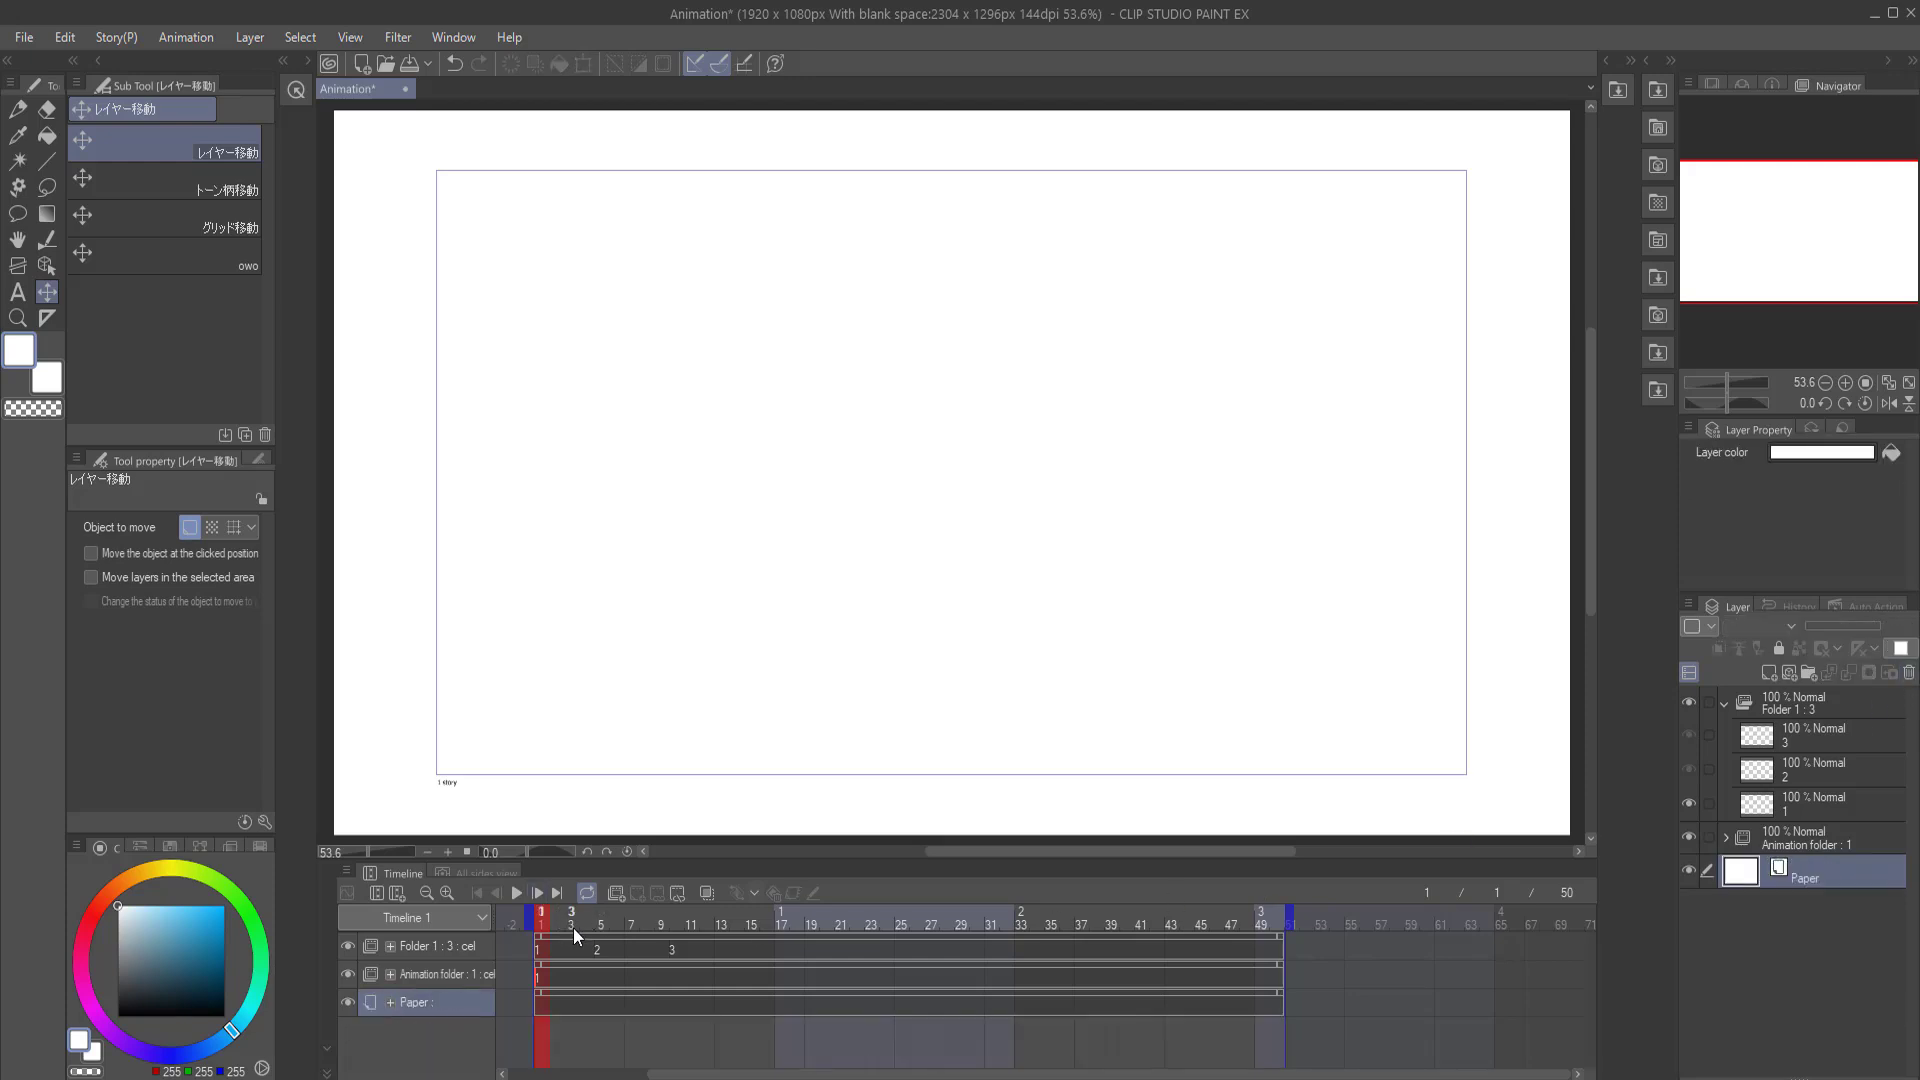
- Return to frame 1 of Folder 1 and hand-letter the word VECTOR on the canvas
{"action": "left_click_drag", "start_coordinate": [710, 952], "coordinate": [597, 918]}
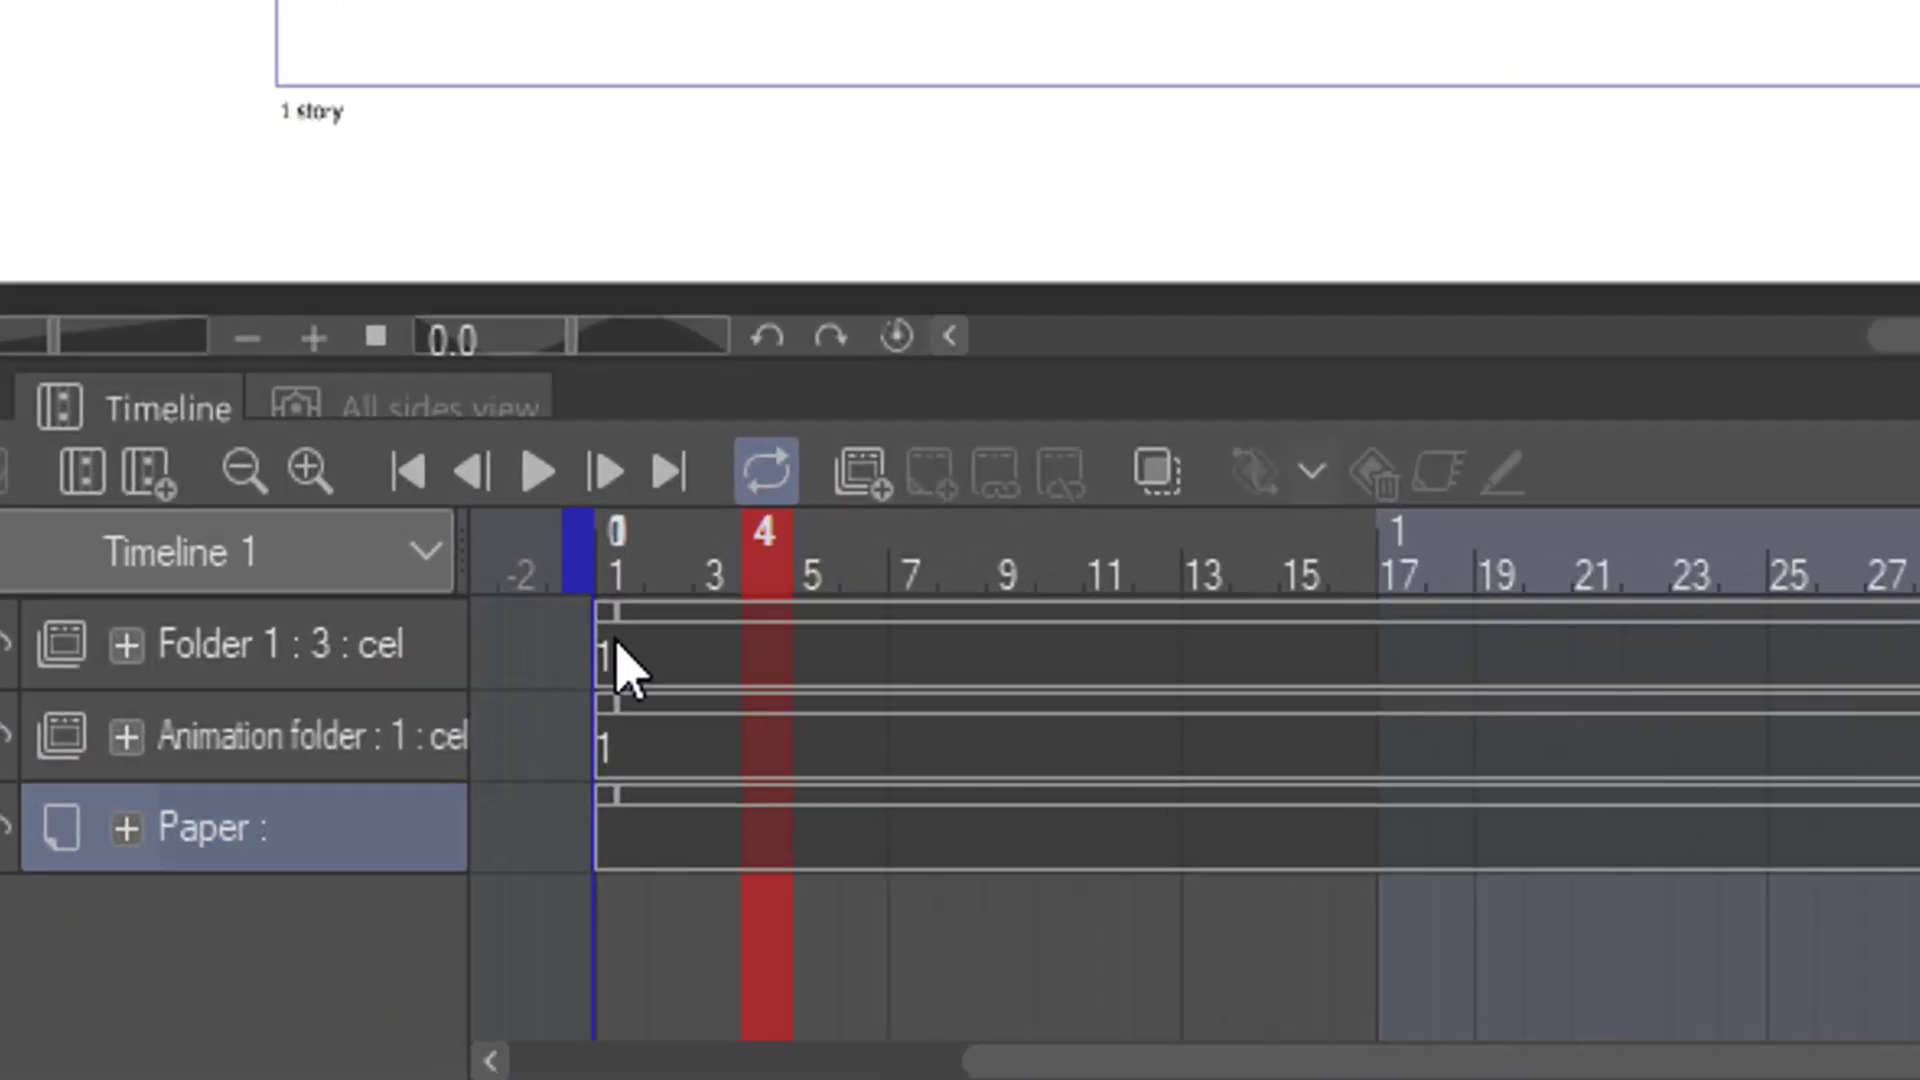
{"action": "left_click", "coordinate": [543, 950]}
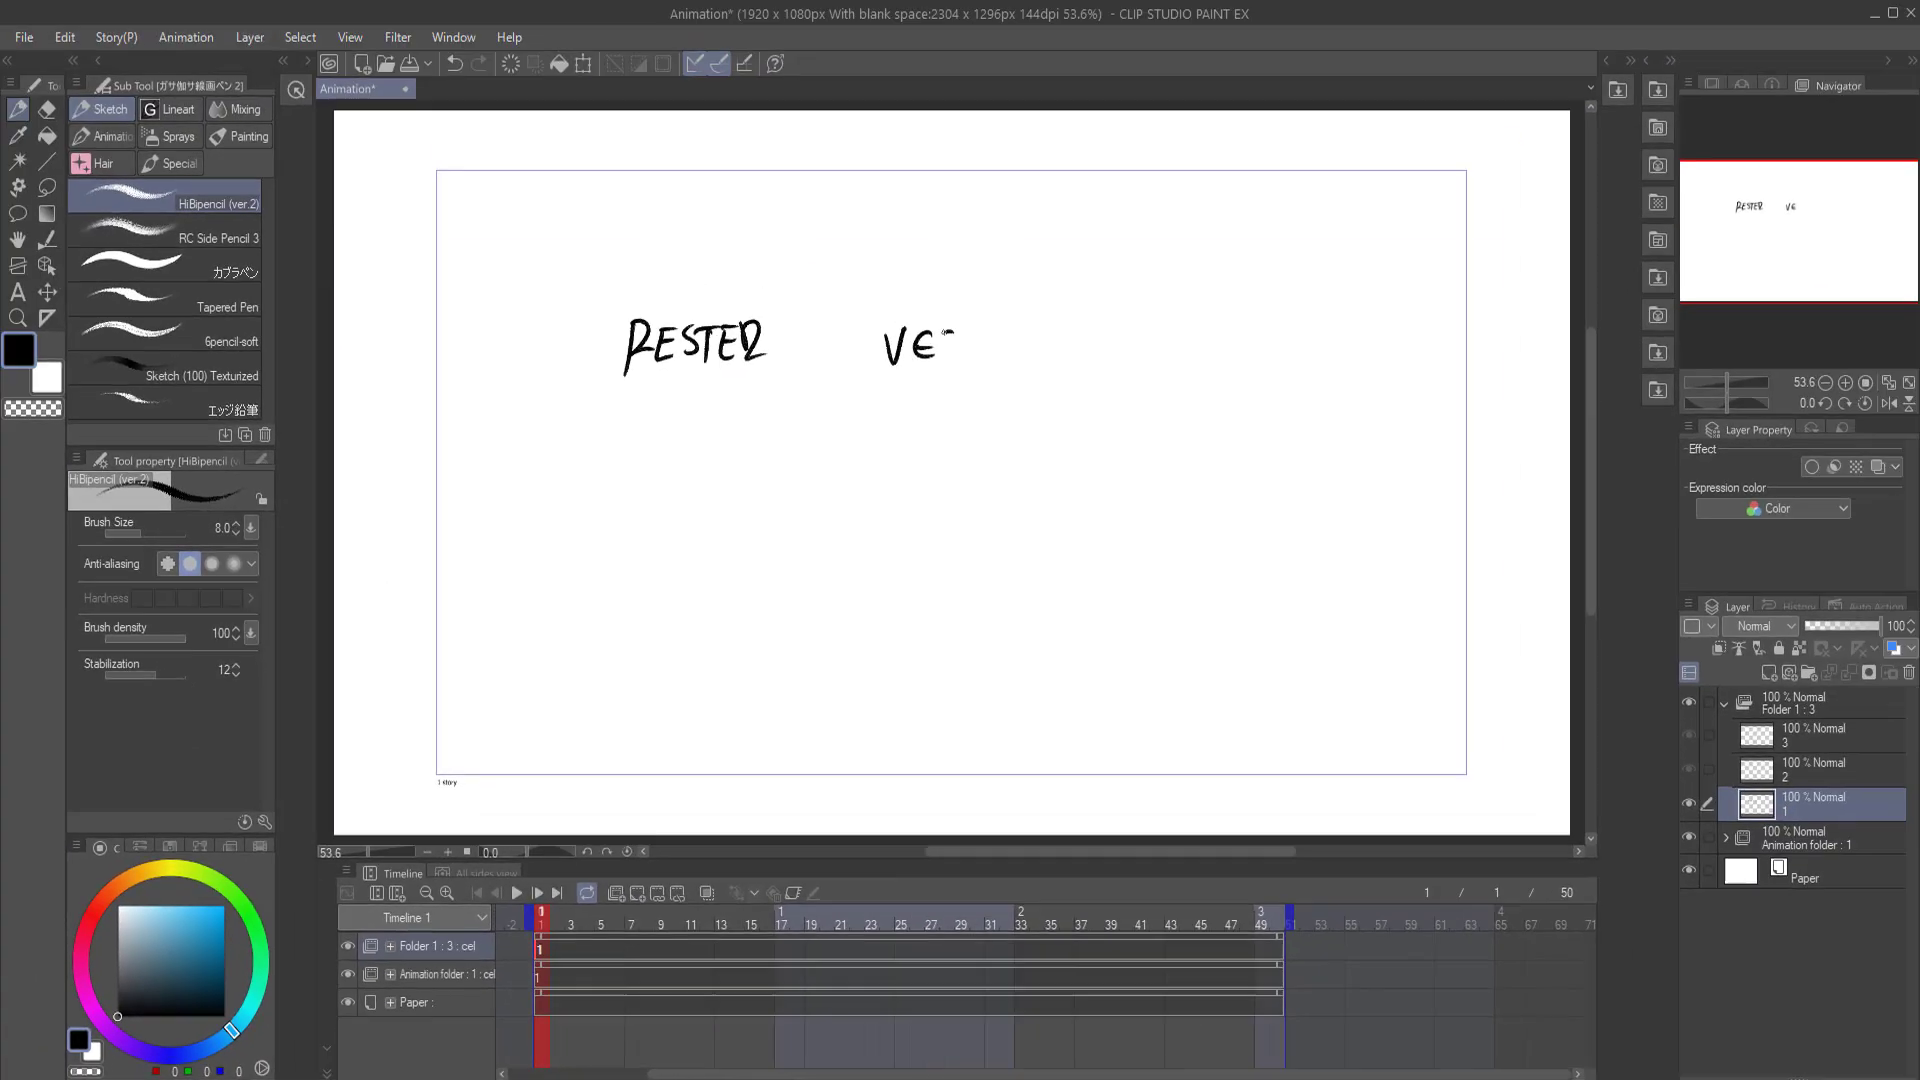
{"action": "left_click_drag", "start_coordinate": [952, 333], "coordinate": [958, 357]}
{"action": "left_click_drag", "start_coordinate": [966, 333], "coordinate": [965, 359]}
{"action": "mouse_move", "coordinate": [950, 331]}
{"action": "left_mouse_down"}
{"action": "mouse_move", "coordinate": [978, 330]}
{"action": "mouse_move", "coordinate": [1002, 366]}
{"action": "left_mouse_up"}
{"action": "left_click_drag", "start_coordinate": [1003, 330], "coordinate": [1018, 368]}
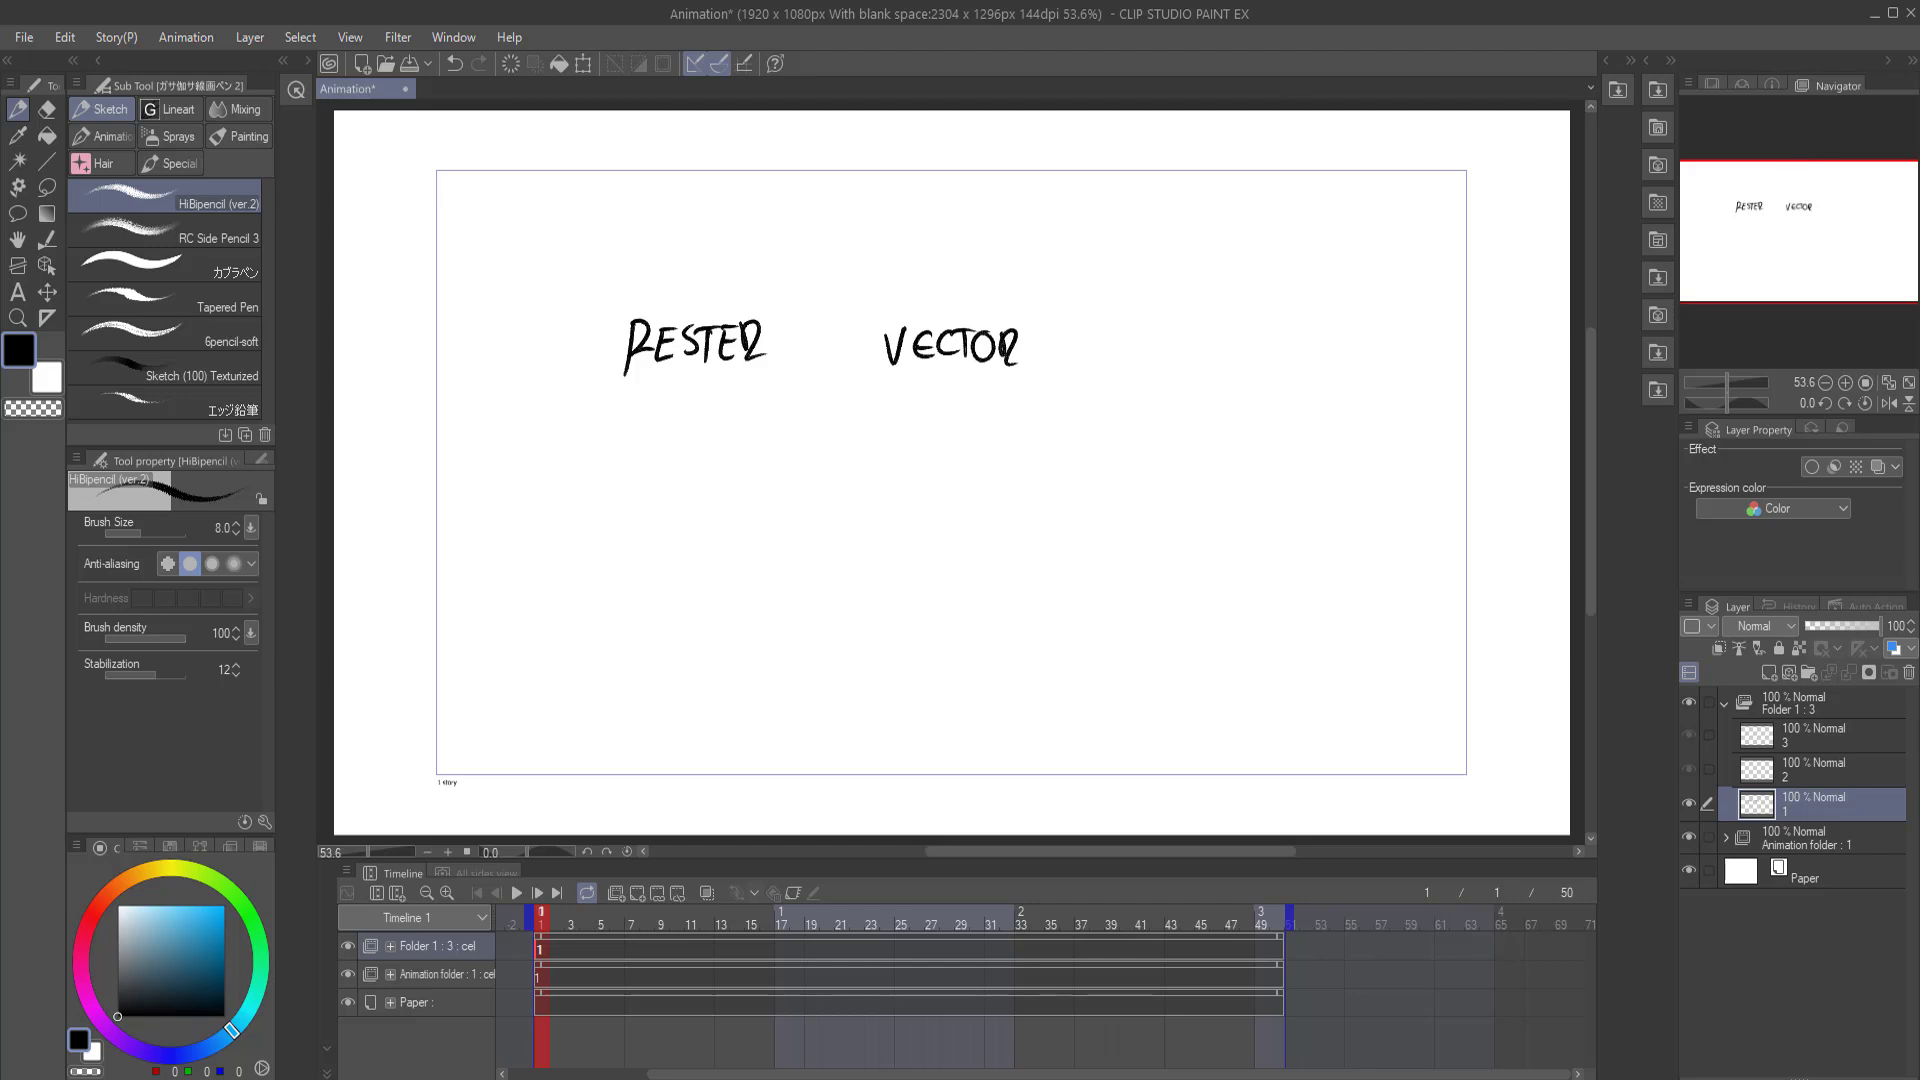
- Draw and erase a zigzag below RESTER on a new raster layer, removing the extra Layer 2
{"action": "left_click", "coordinate": [1768, 671]}
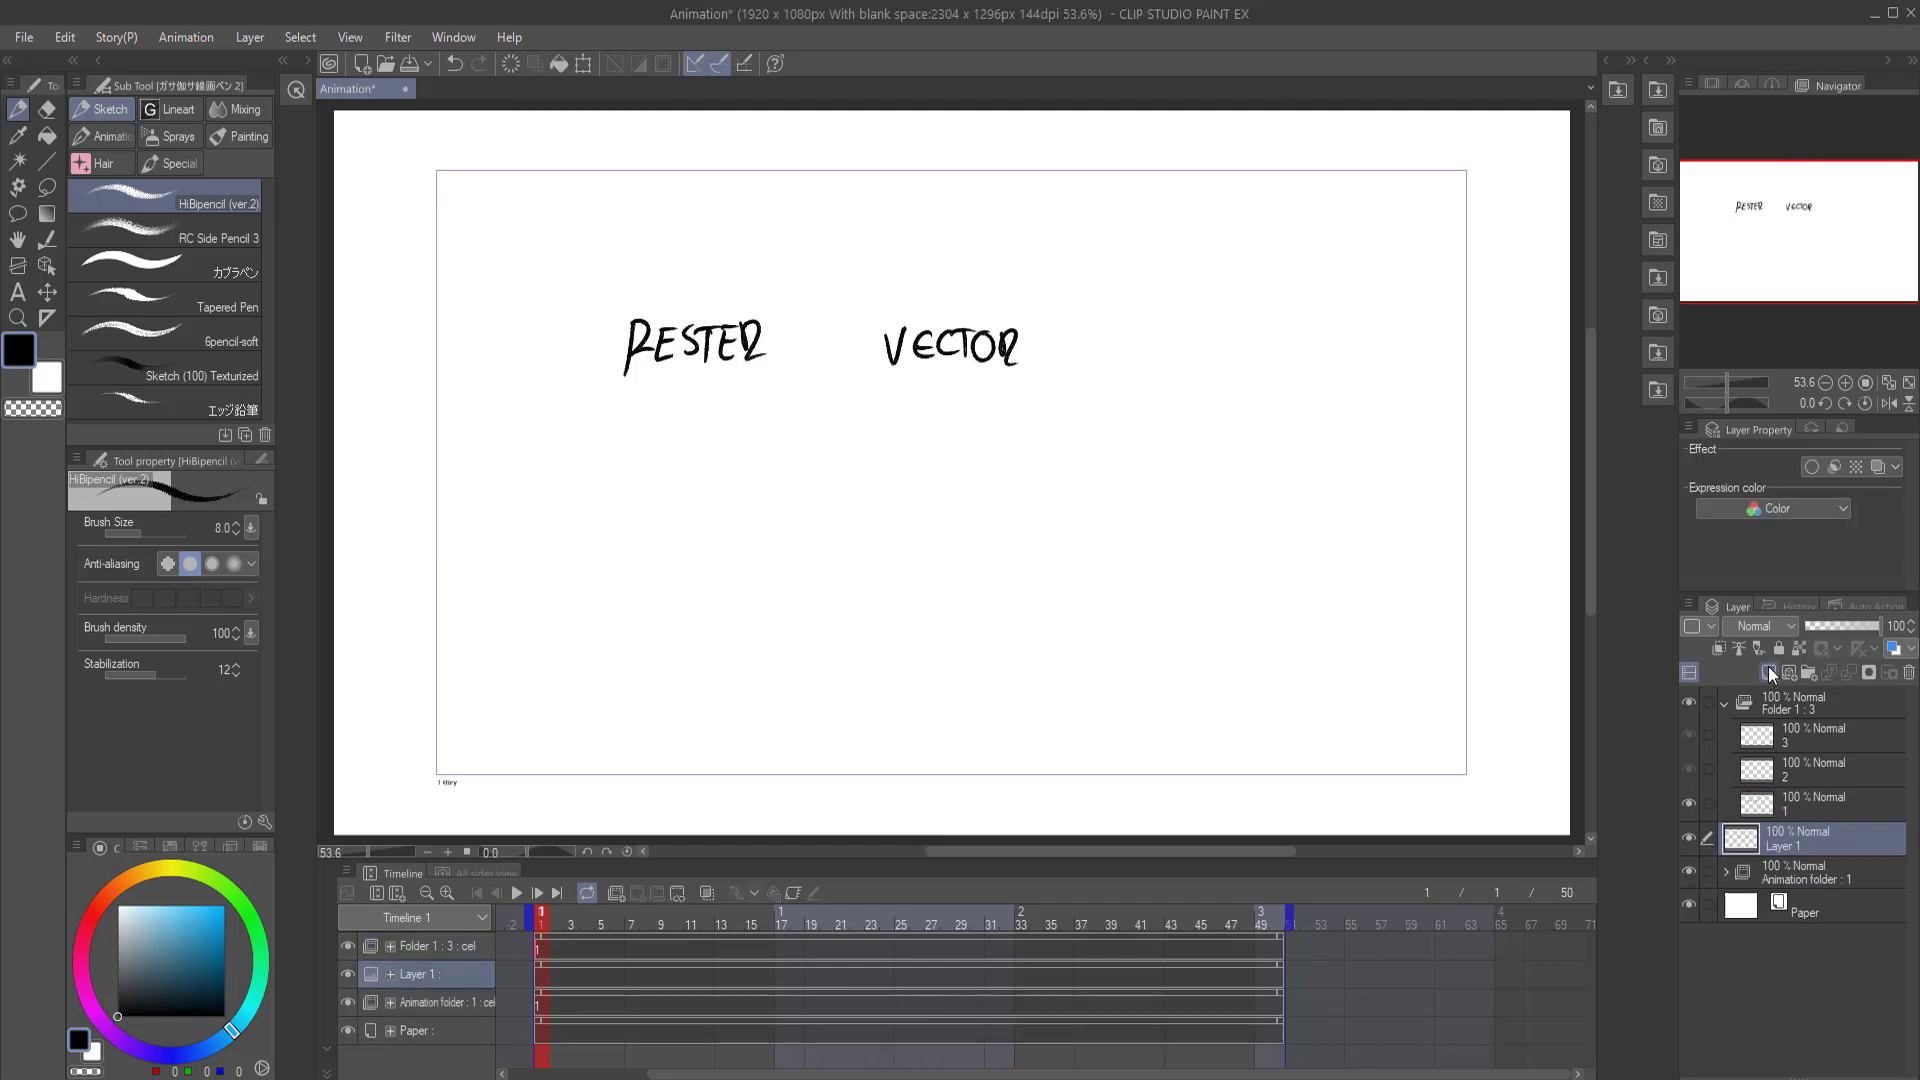
{"action": "mouse_move", "coordinate": [632, 497]}
{"action": "left_mouse_down"}
{"action": "mouse_move", "coordinate": [678, 420]}
{"action": "mouse_move", "coordinate": [712, 450]}
{"action": "mouse_move", "coordinate": [662, 492]}
{"action": "left_mouse_up"}
{"action": "key", "text": "e"}
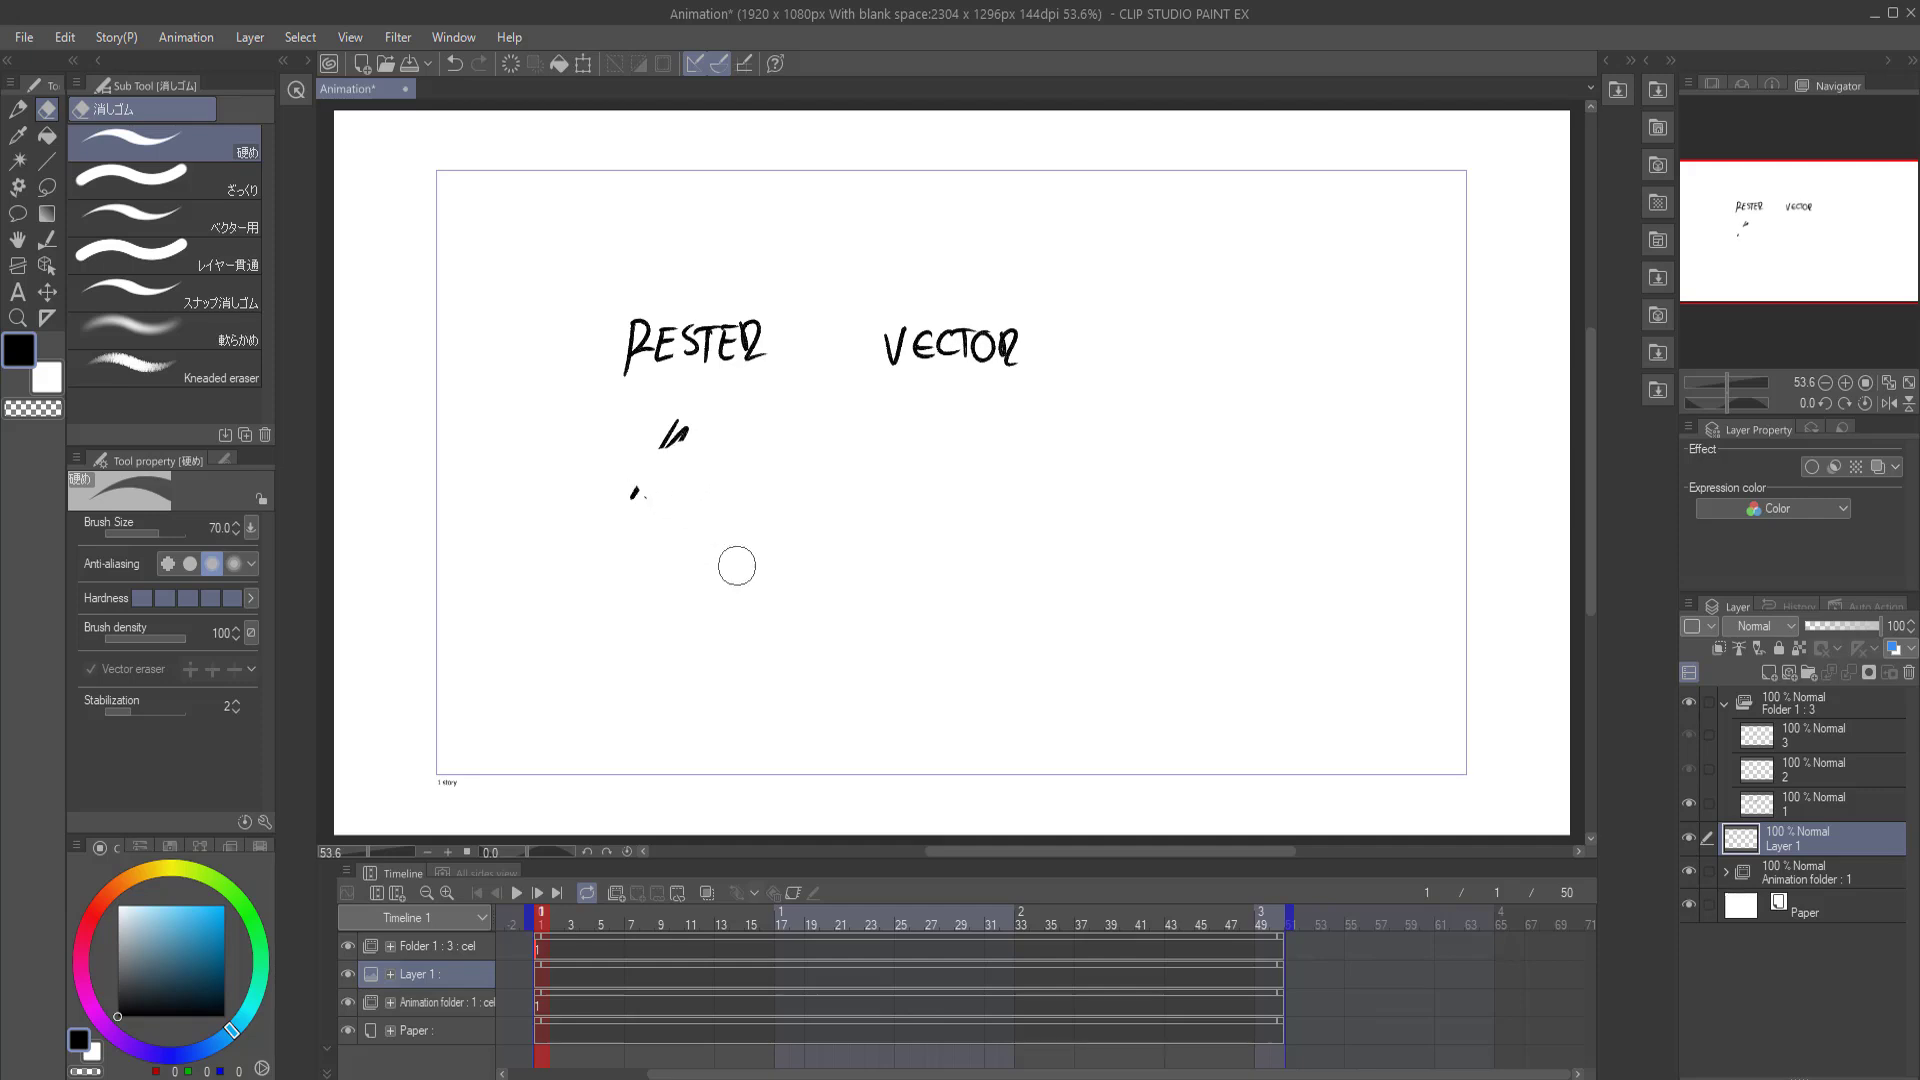
{"action": "left_click", "coordinate": [1768, 672]}
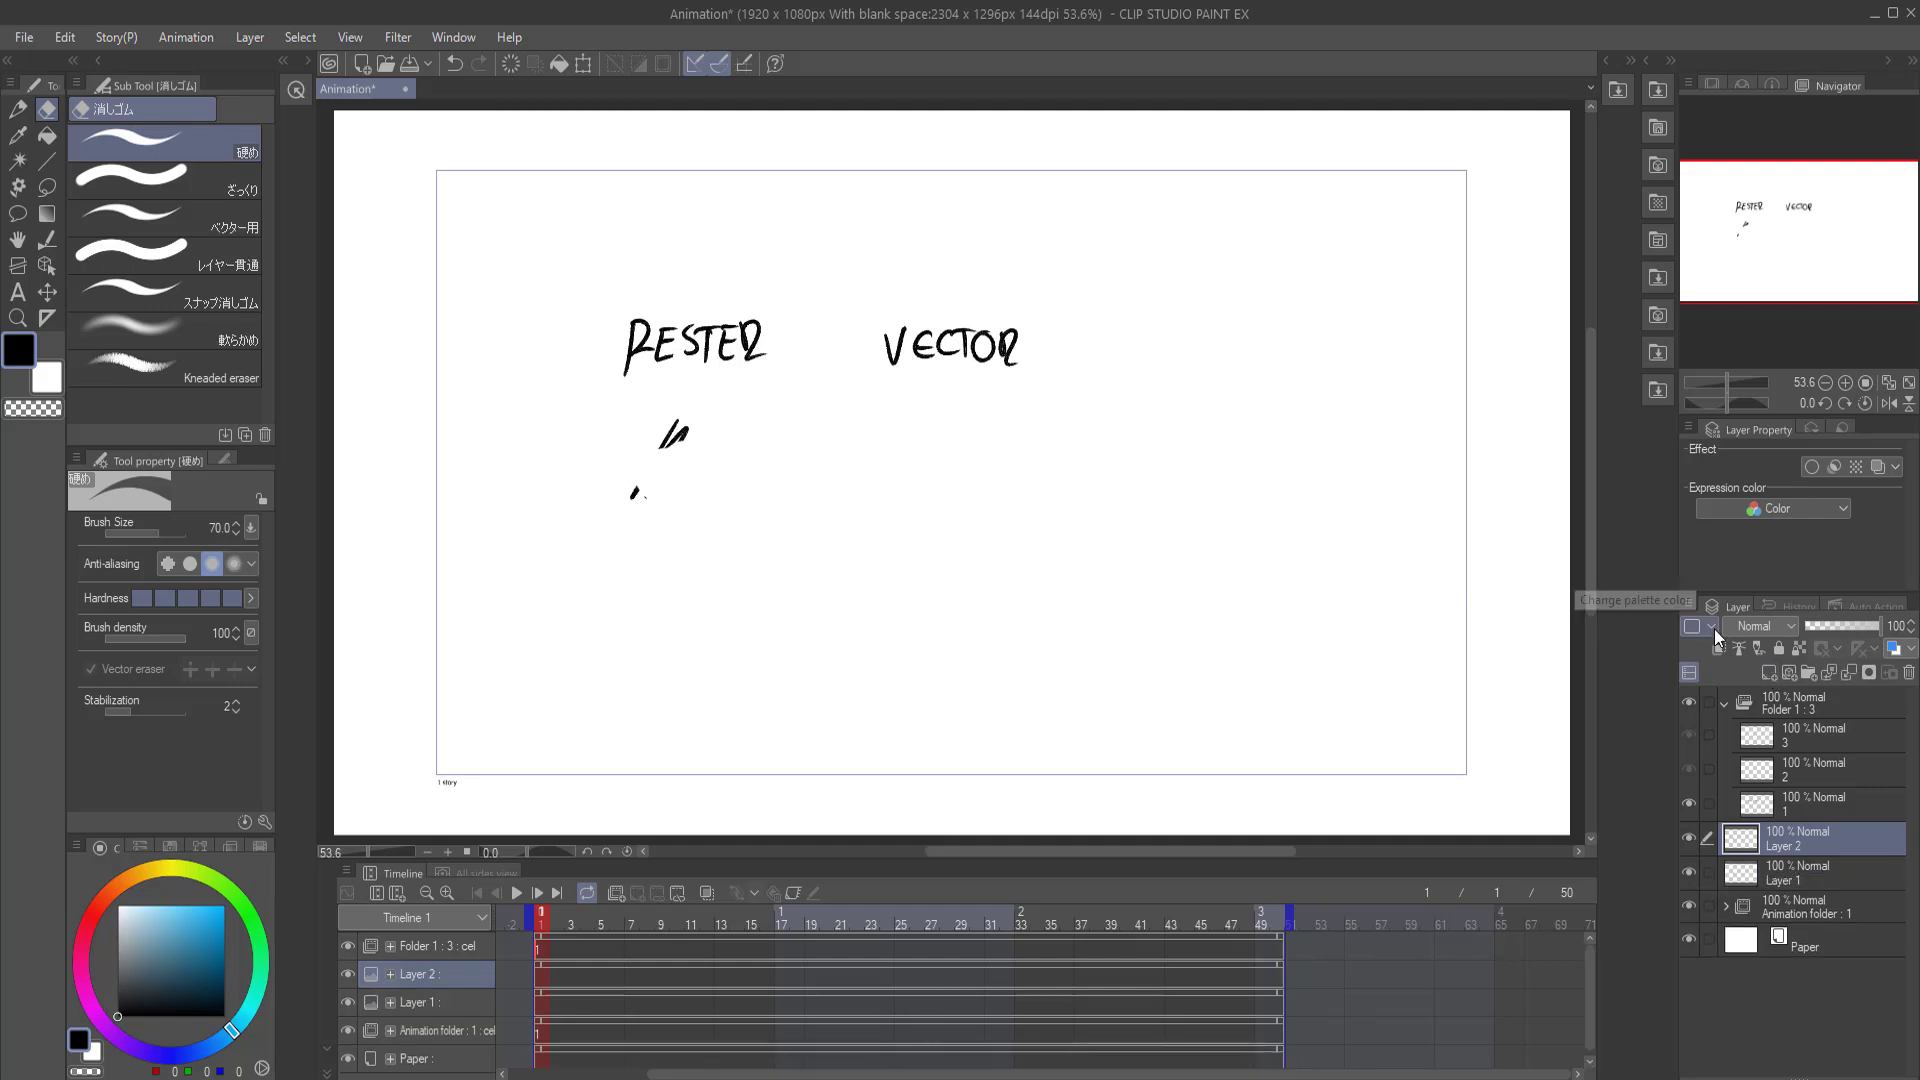
{"action": "left_click", "coordinate": [19, 112]}
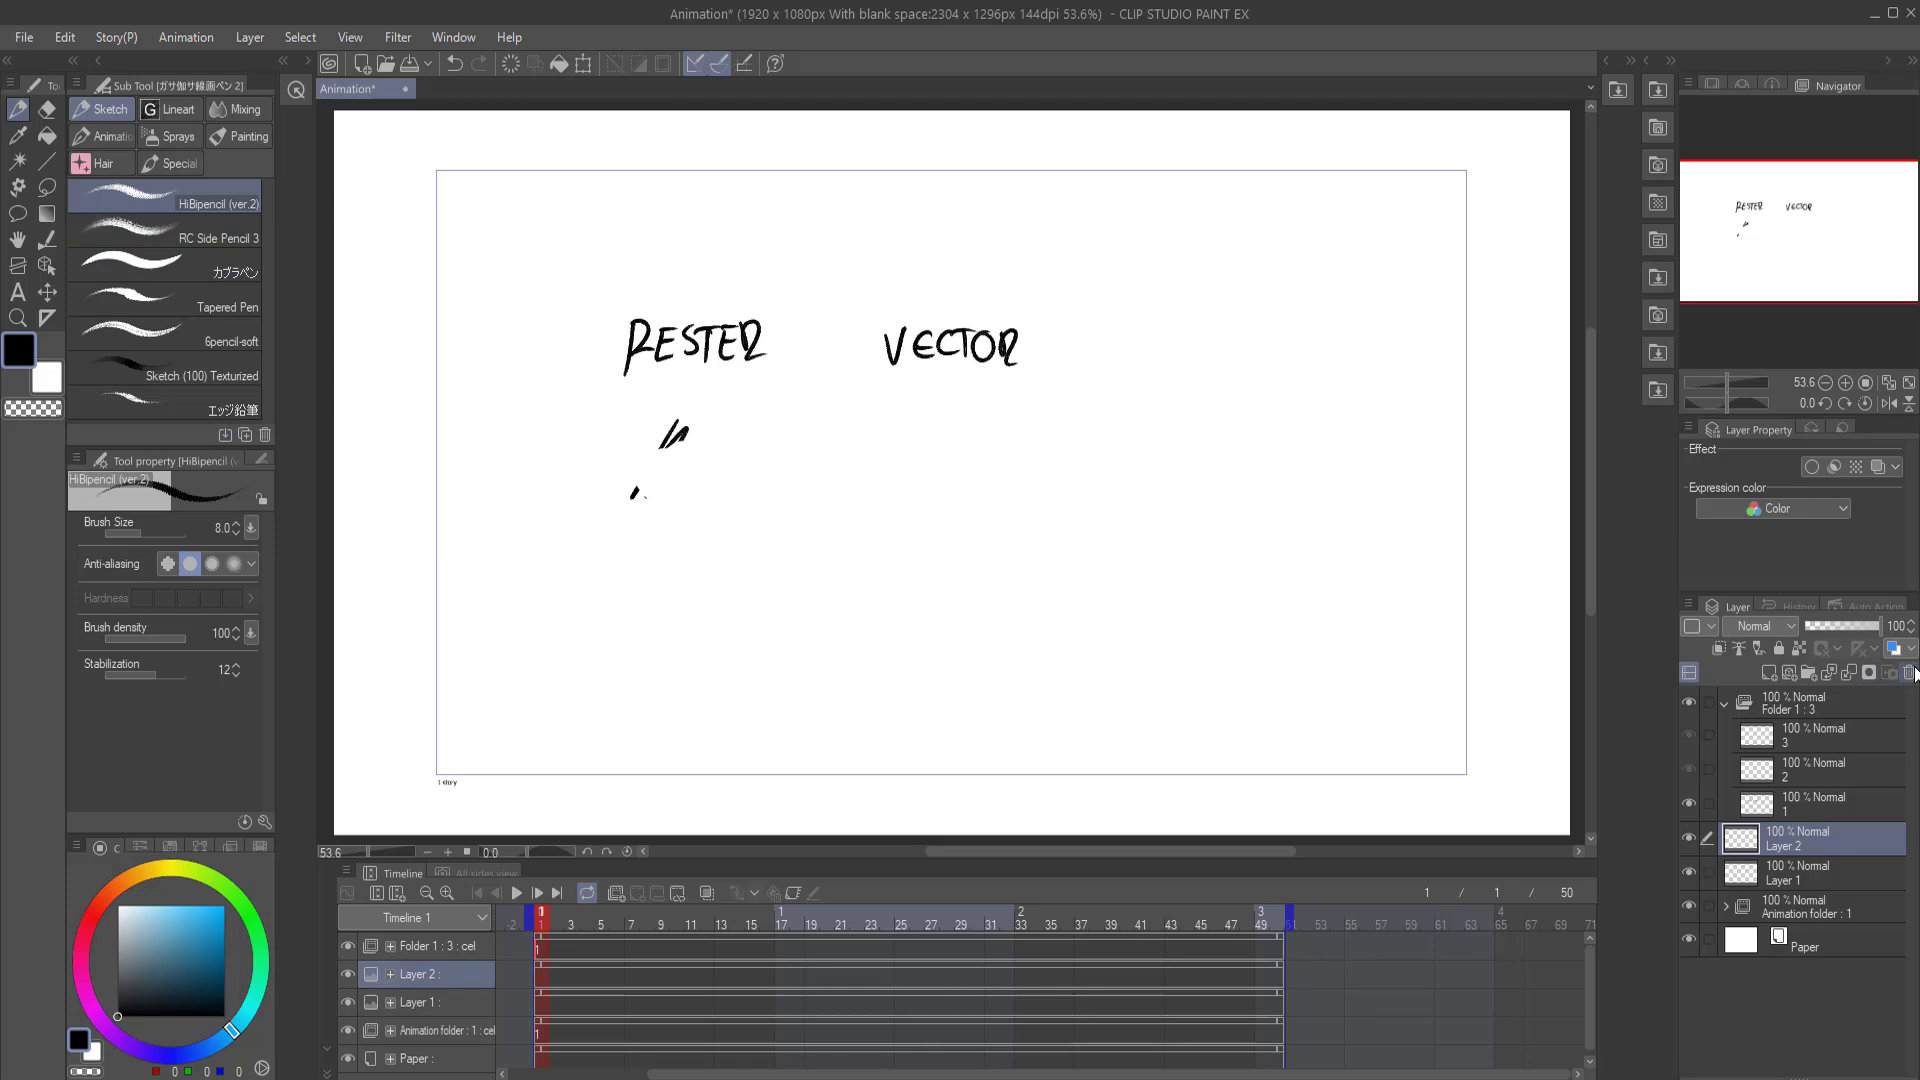
{"action": "left_click", "coordinate": [1909, 672]}
- On a new vector layer, draw crossing strokes under VECTOR and erase them up to their intersections
{"action": "left_click", "coordinate": [1788, 672]}
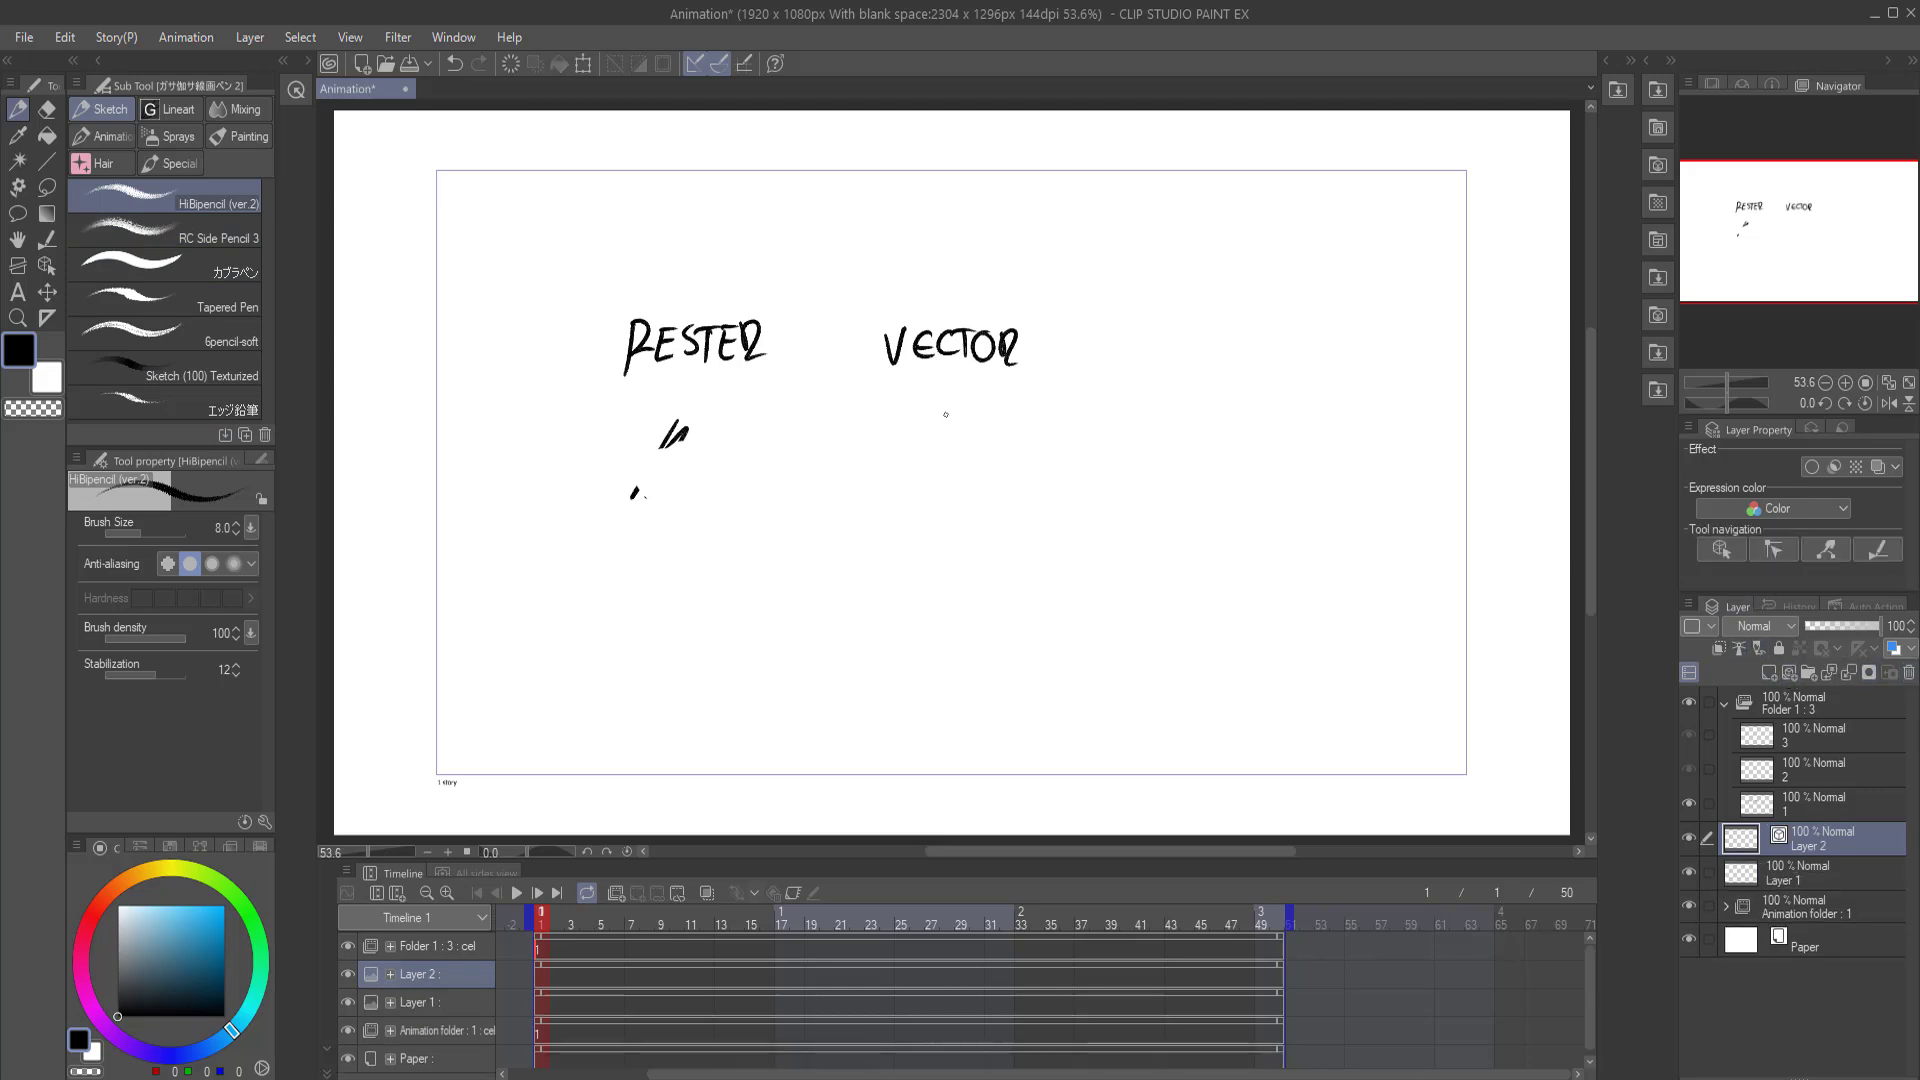
{"action": "mouse_move", "coordinate": [946, 413]}
{"action": "left_mouse_down"}
{"action": "mouse_move", "coordinate": [938, 510]}
{"action": "mouse_move", "coordinate": [968, 431]}
{"action": "mouse_move", "coordinate": [1056, 466]}
{"action": "left_mouse_up"}
{"action": "left_click_drag", "start_coordinate": [886, 407], "coordinate": [1007, 555]}
{"action": "left_click_drag", "start_coordinate": [851, 444], "coordinate": [995, 572]}
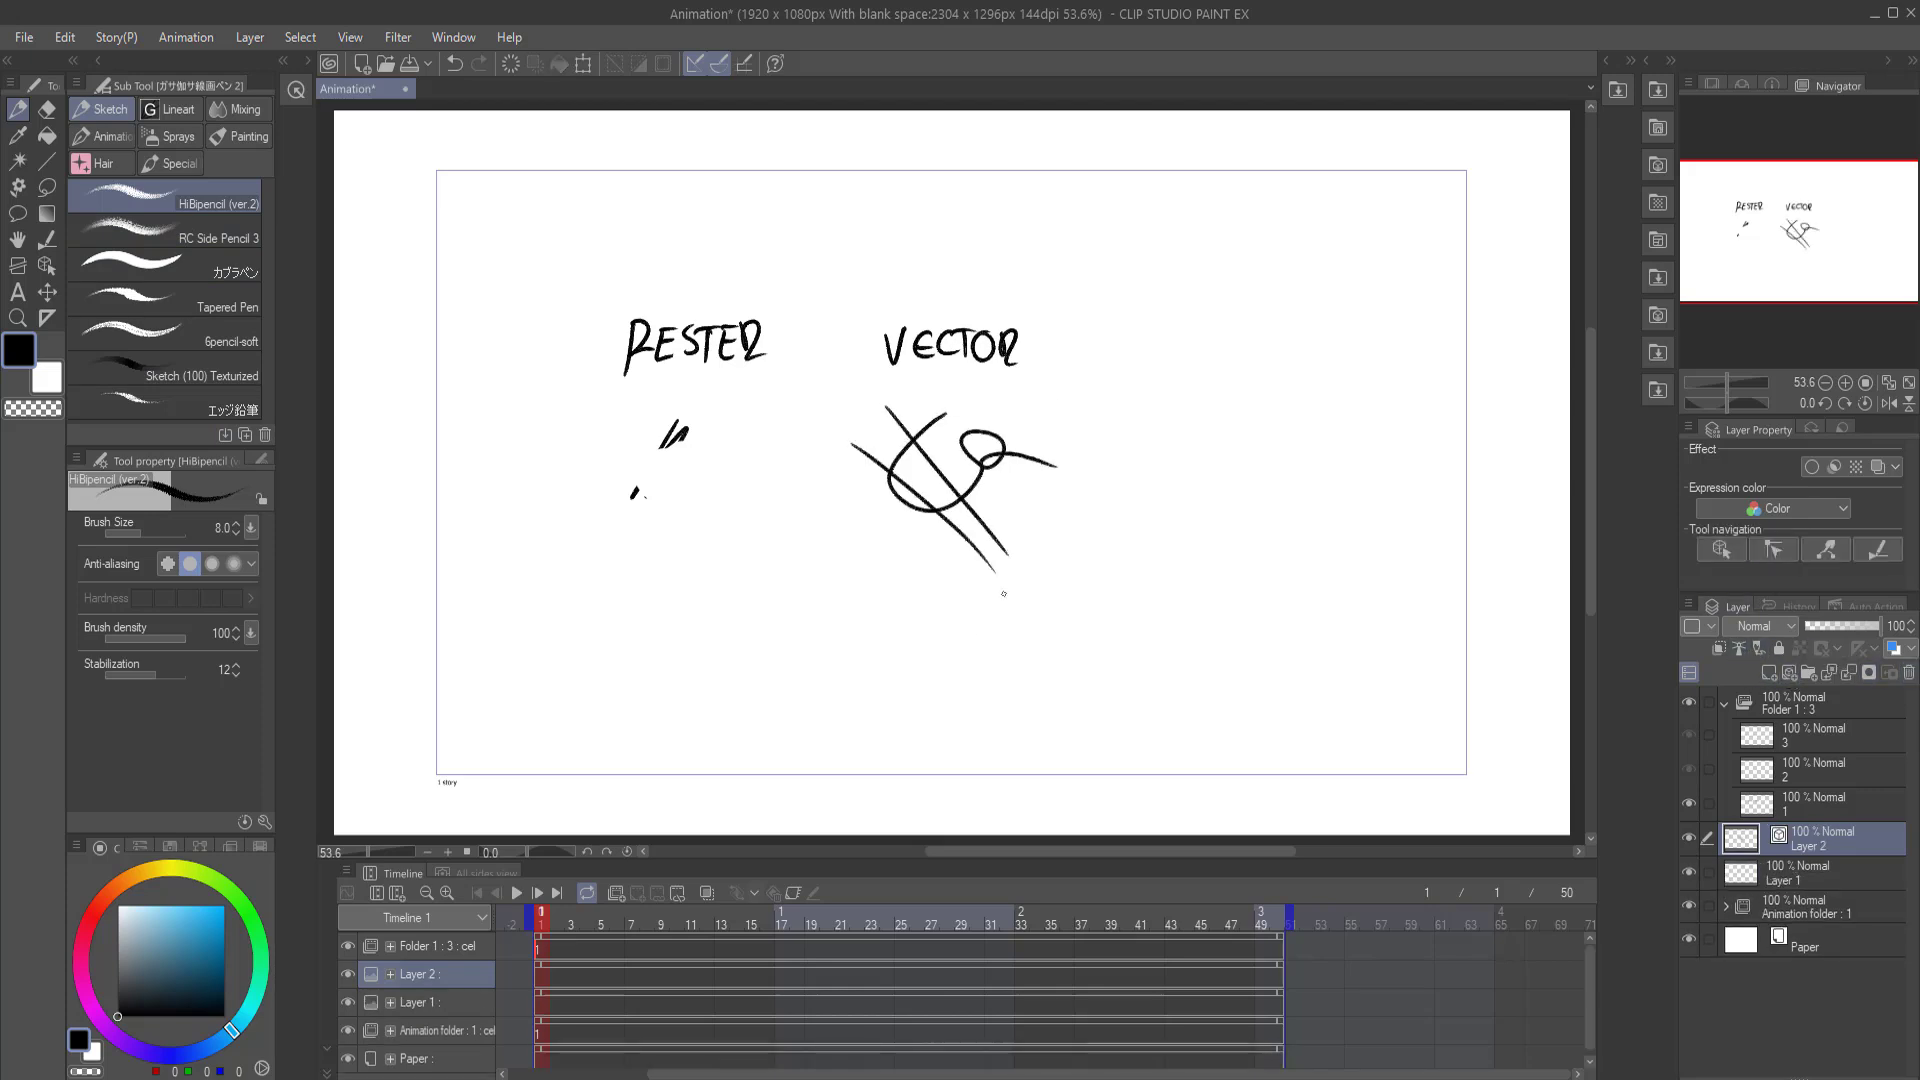
{"action": "key", "text": "e"}
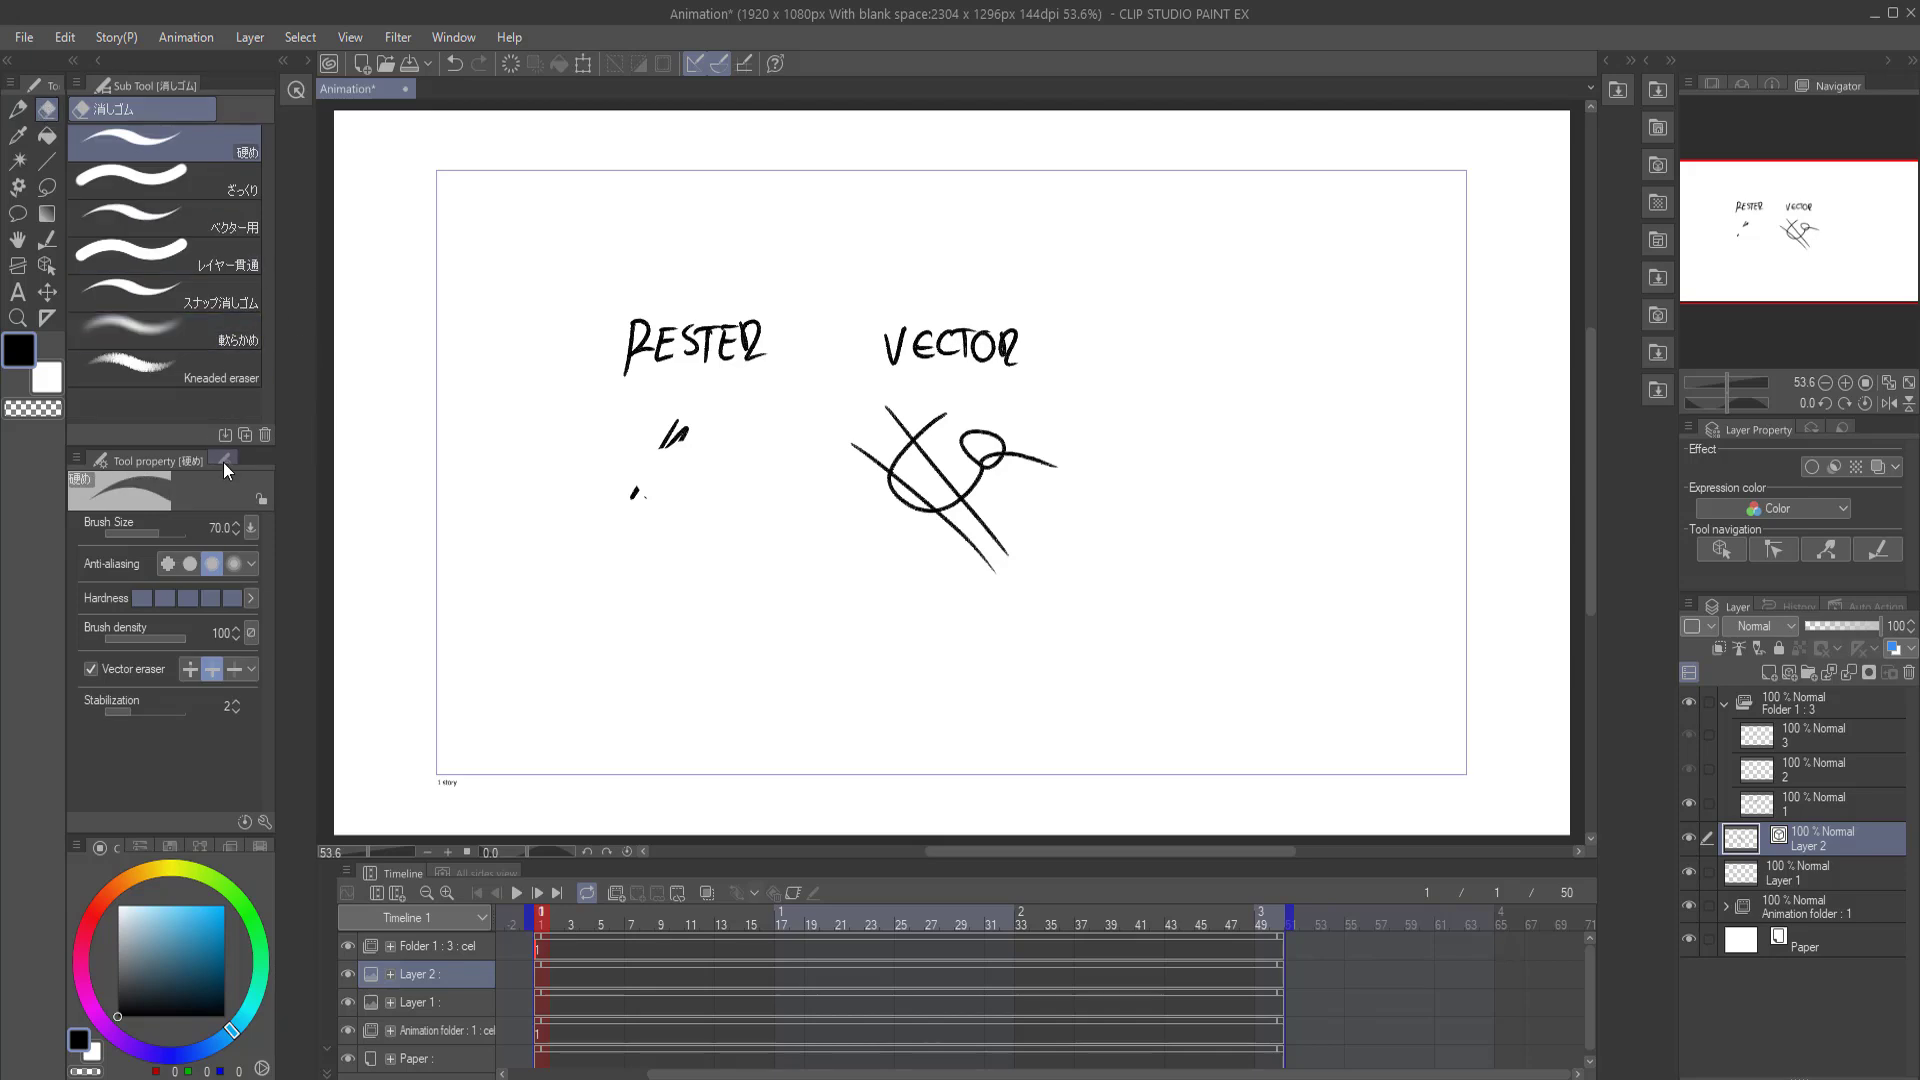
{"action": "left_click", "coordinate": [261, 458]}
{"action": "left_click_drag", "start_coordinate": [893, 404], "coordinate": [906, 432]}
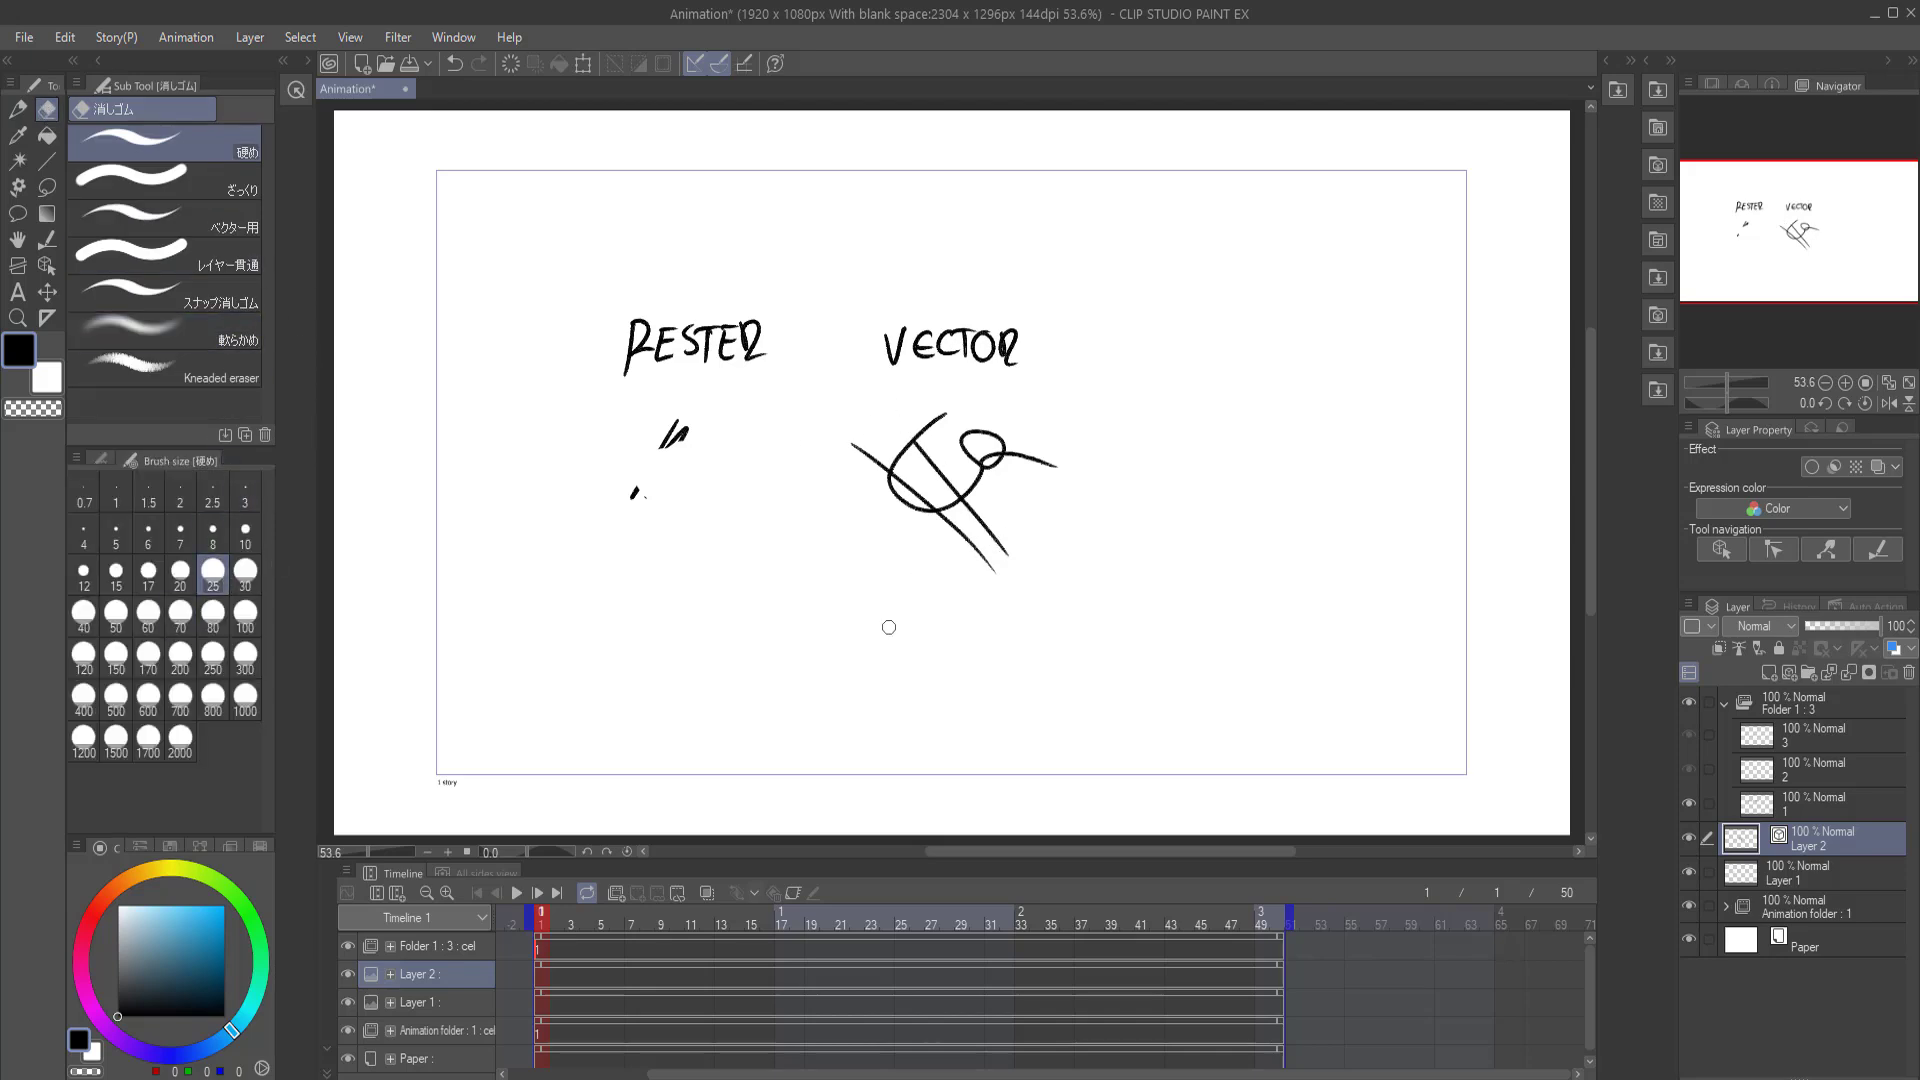
{"action": "mouse_move", "coordinate": [995, 549]}
{"action": "left_mouse_down"}
{"action": "mouse_move", "coordinate": [838, 464]}
{"action": "mouse_move", "coordinate": [678, 426]}
{"action": "mouse_move", "coordinate": [718, 478]}
{"action": "mouse_move", "coordinate": [989, 562]}
{"action": "left_mouse_up"}
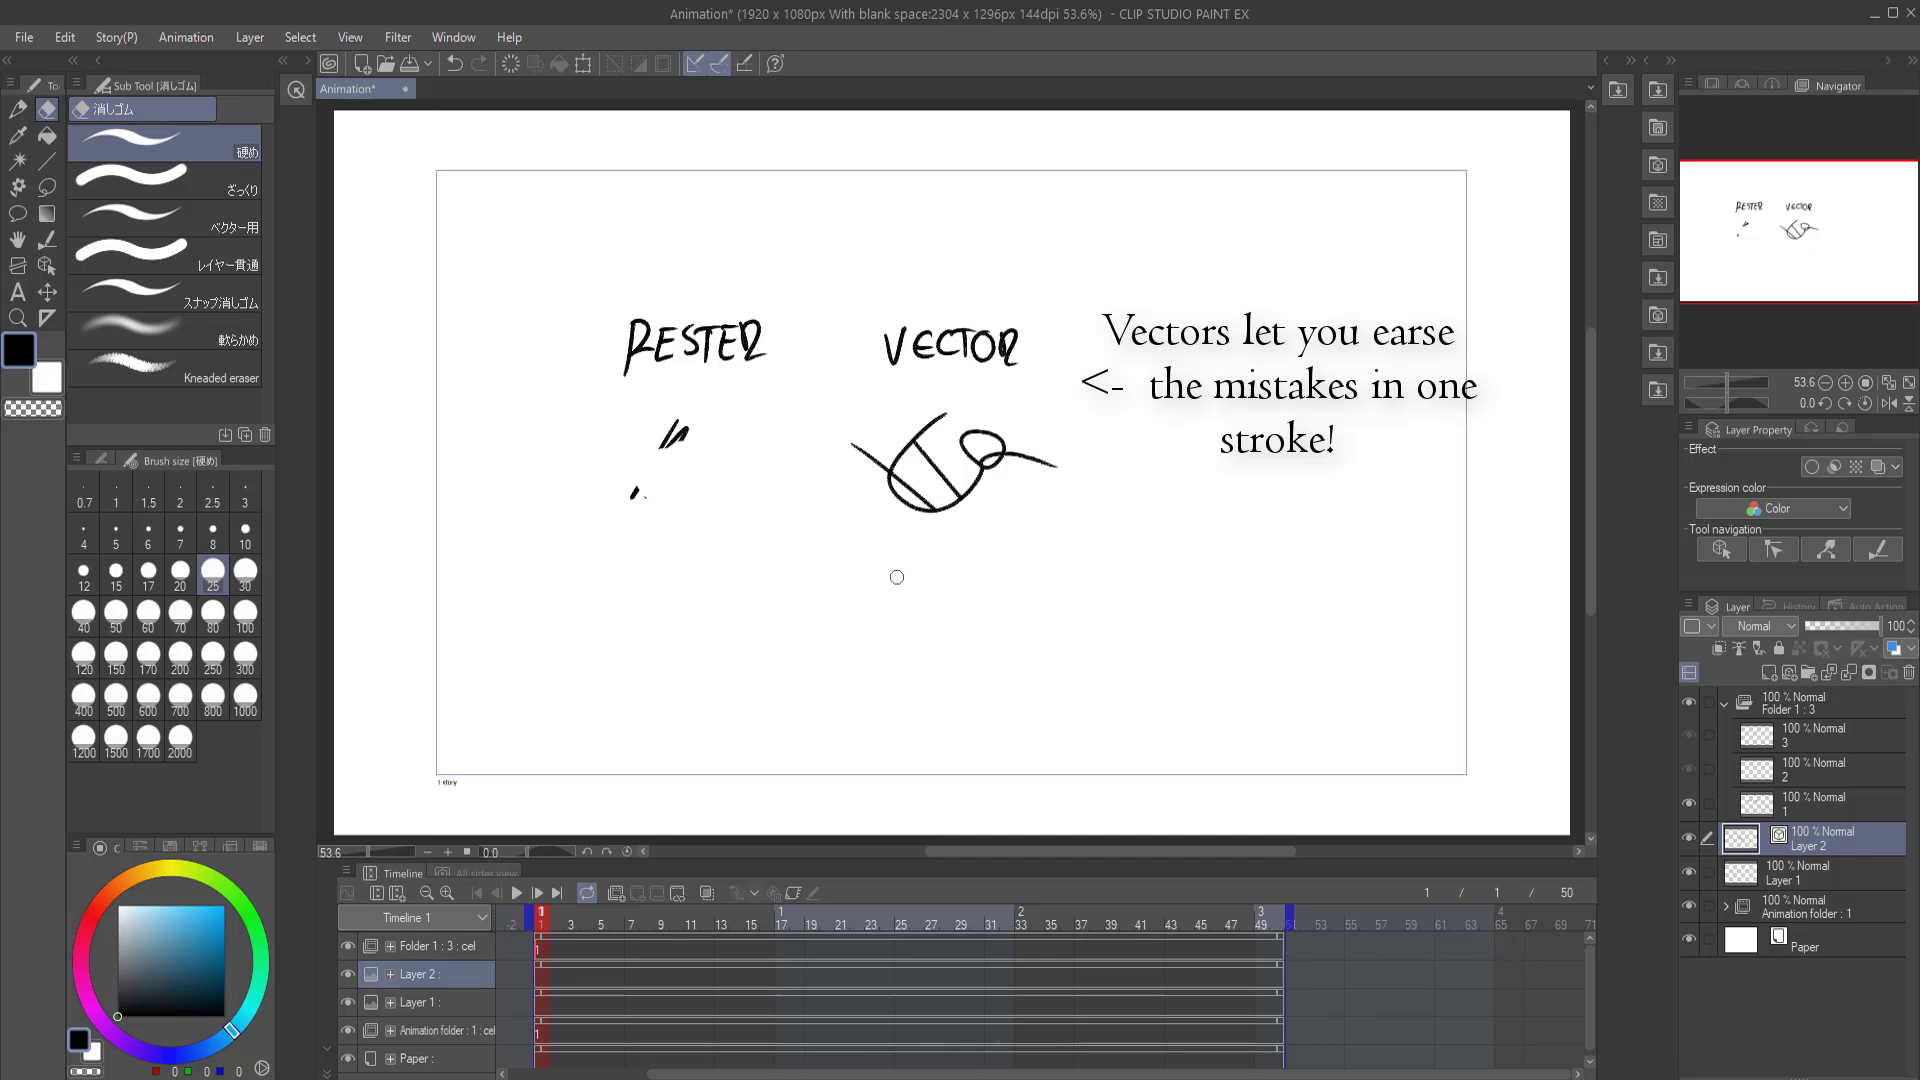
{"action": "mouse_move", "coordinate": [910, 486]}
{"action": "left_mouse_down"}
{"action": "mouse_move", "coordinate": [973, 435]}
{"action": "mouse_move", "coordinate": [934, 473]}
{"action": "mouse_move", "coordinate": [963, 445]}
{"action": "mouse_move", "coordinate": [857, 474]}
{"action": "mouse_move", "coordinate": [994, 472]}
{"action": "mouse_move", "coordinate": [960, 451]}
{"action": "mouse_move", "coordinate": [1014, 434]}
{"action": "mouse_move", "coordinate": [1011, 551]}
{"action": "mouse_move", "coordinate": [1030, 455]}
{"action": "left_mouse_up"}
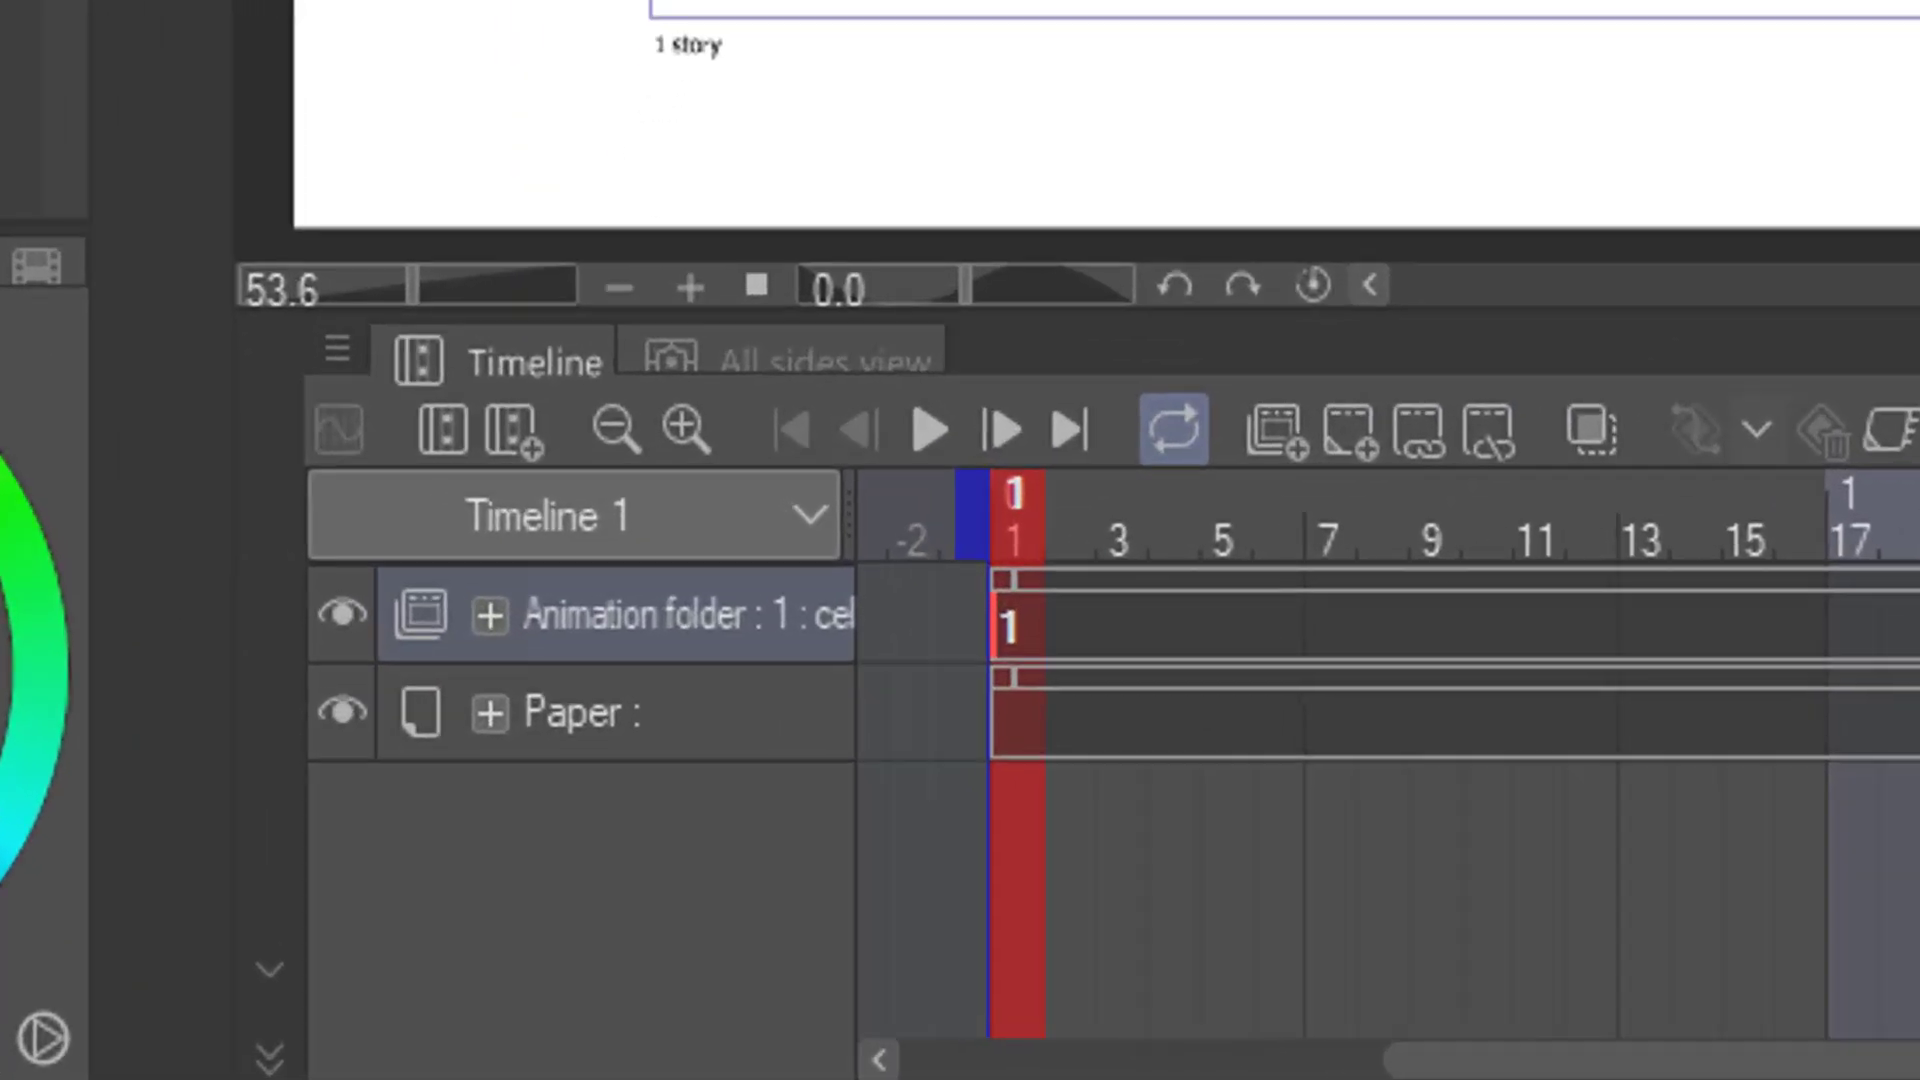
- Add test cels at frames 4 and 9, then loop-play and stop the animation
{"action": "left_click", "coordinate": [1160, 540]}
{"action": "left_click", "coordinate": [1349, 430]}
{"action": "left_click", "coordinate": [1432, 540]}
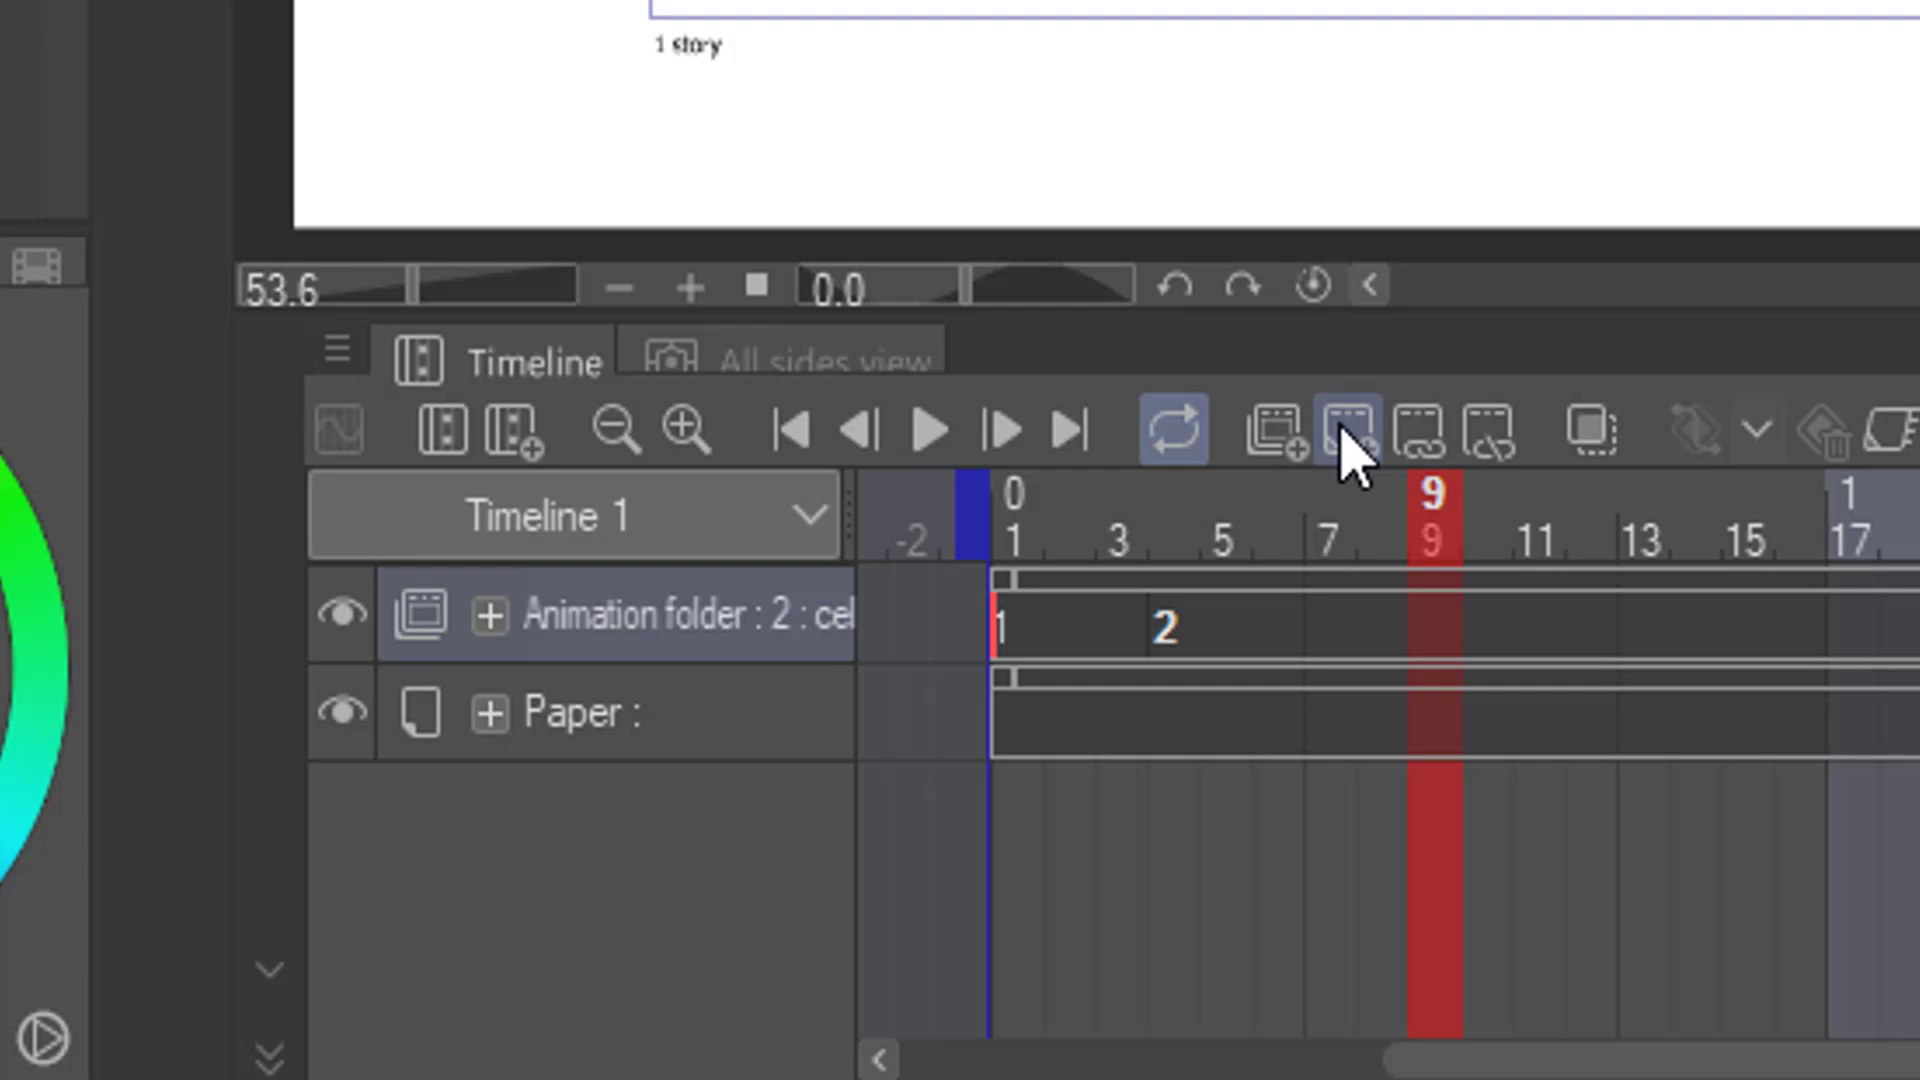
{"action": "left_click", "coordinate": [1348, 430]}
{"action": "key", "text": "Return"}
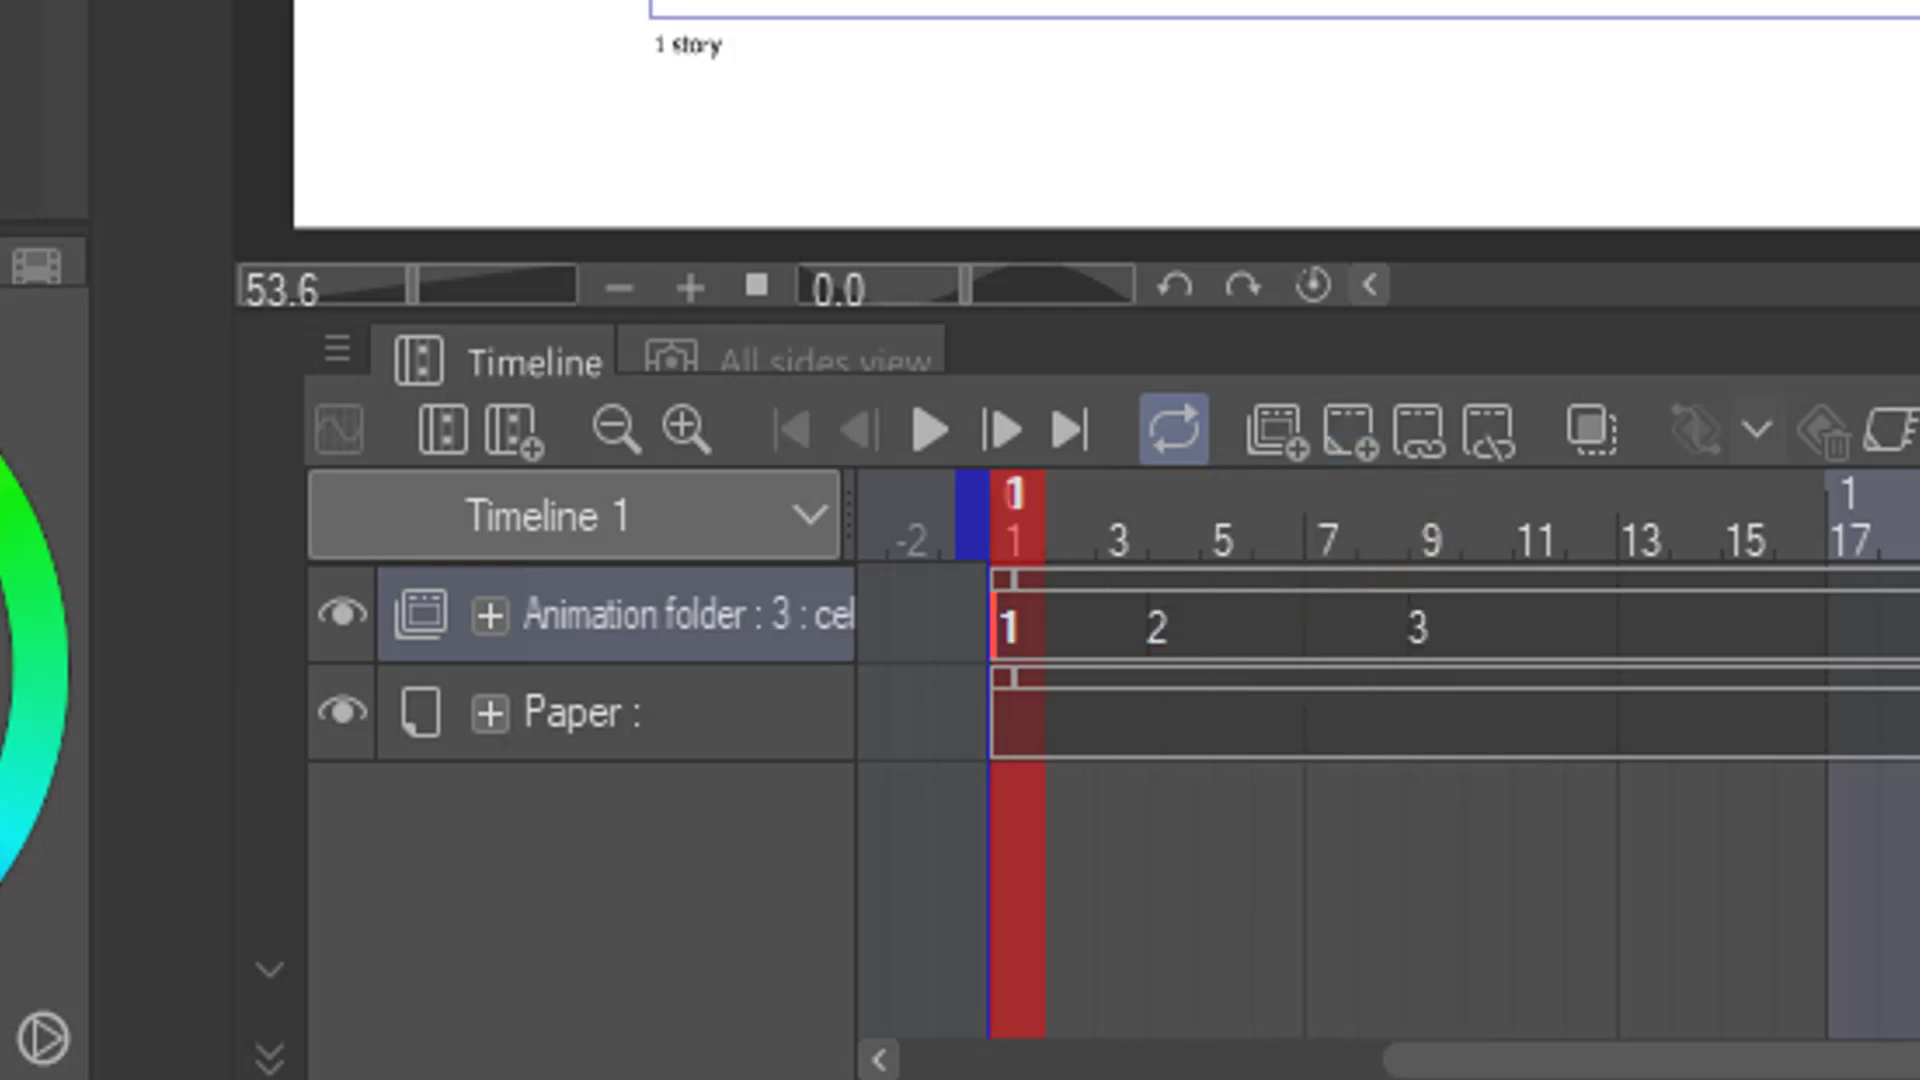
{"action": "key", "text": "Return"}
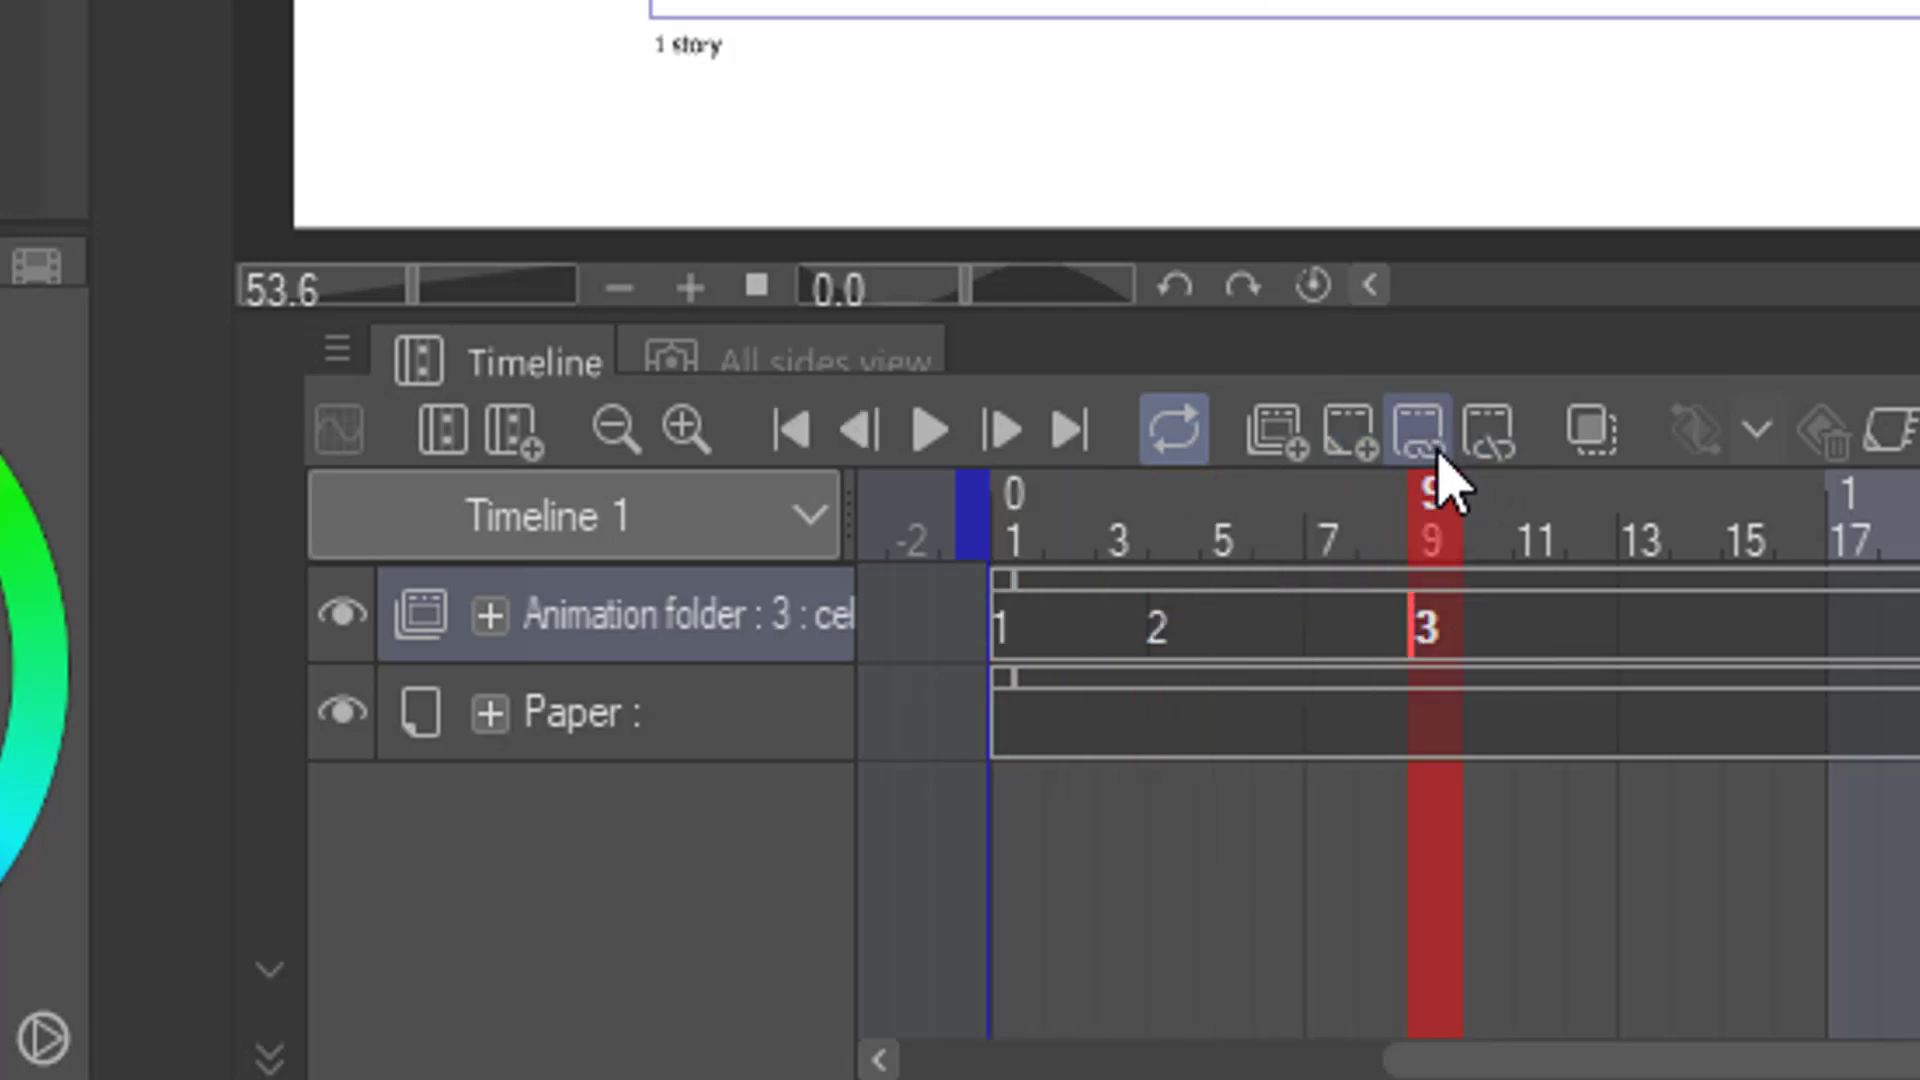
- Replace the test cels with new cels 1a at frame 4 and 1b at frame 9
{"action": "left_click", "coordinate": [1489, 435]}
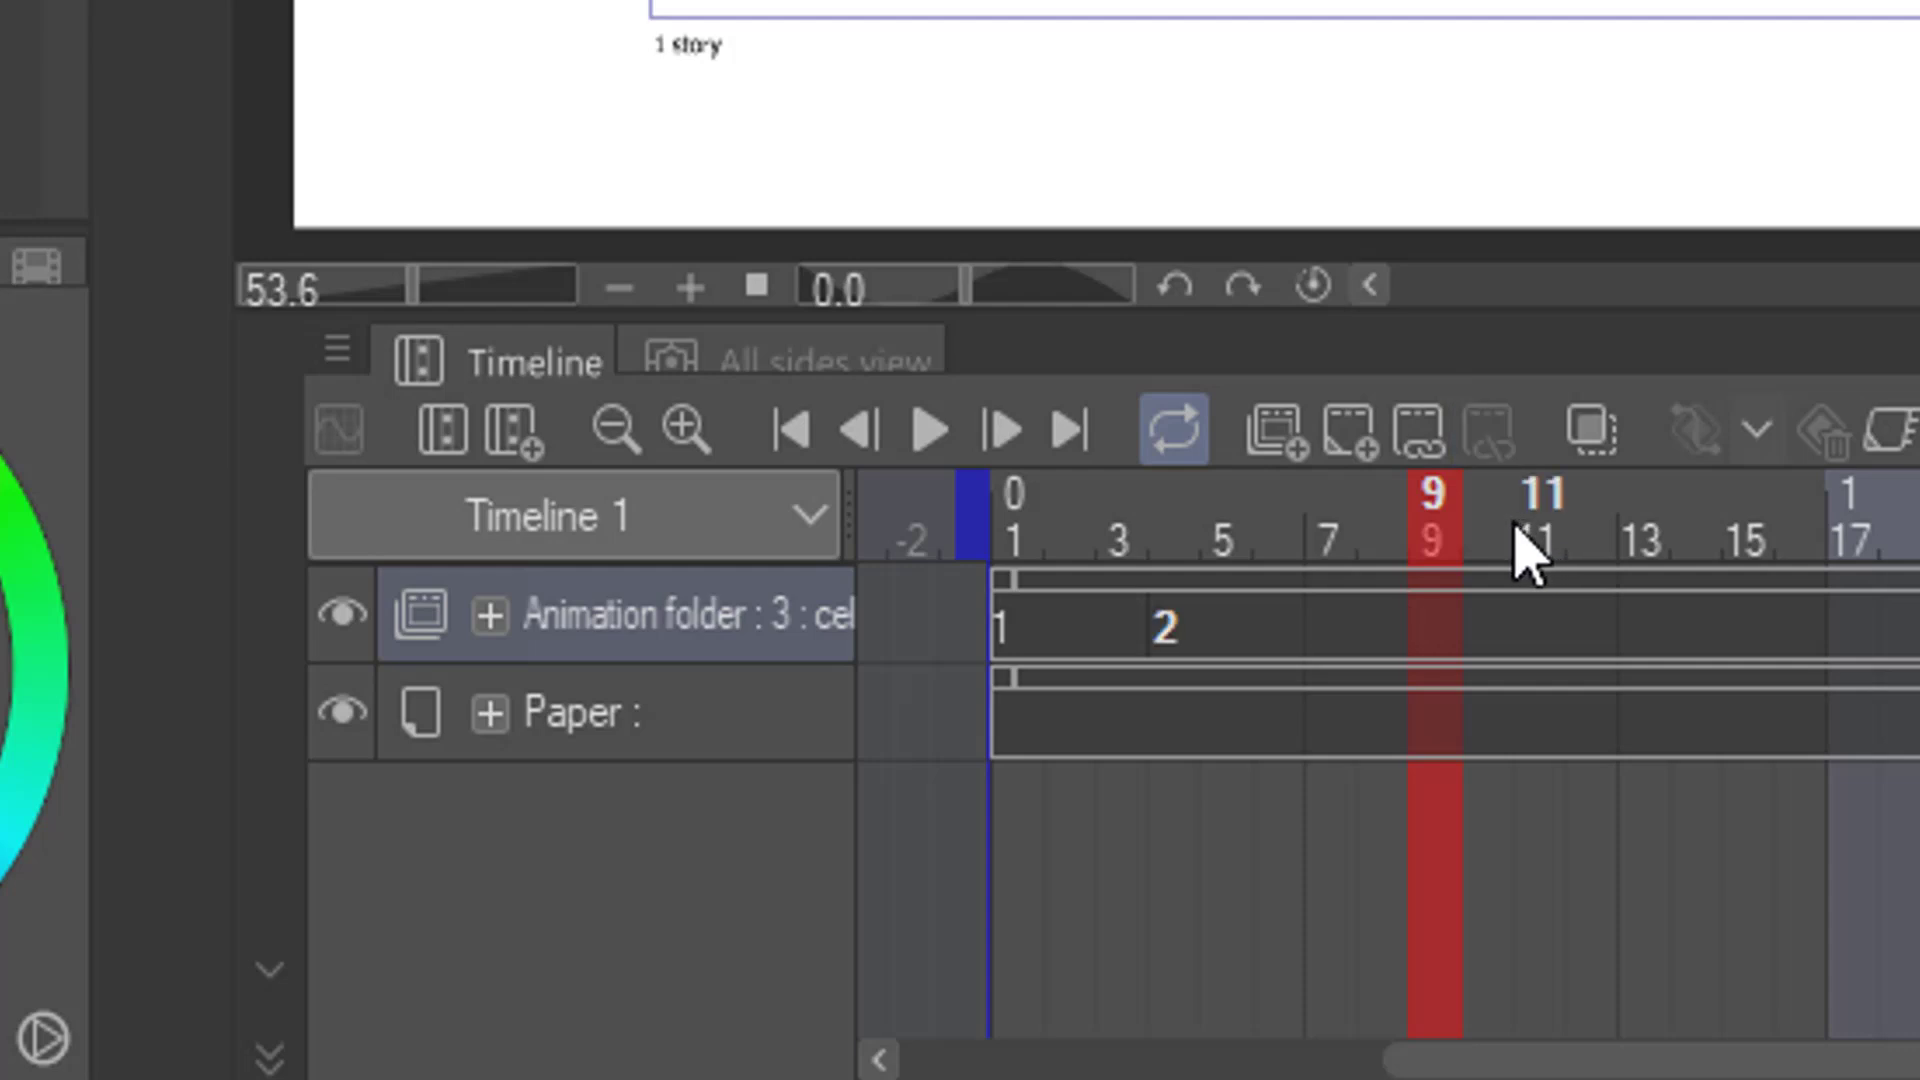
{"action": "left_click", "coordinate": [1166, 650]}
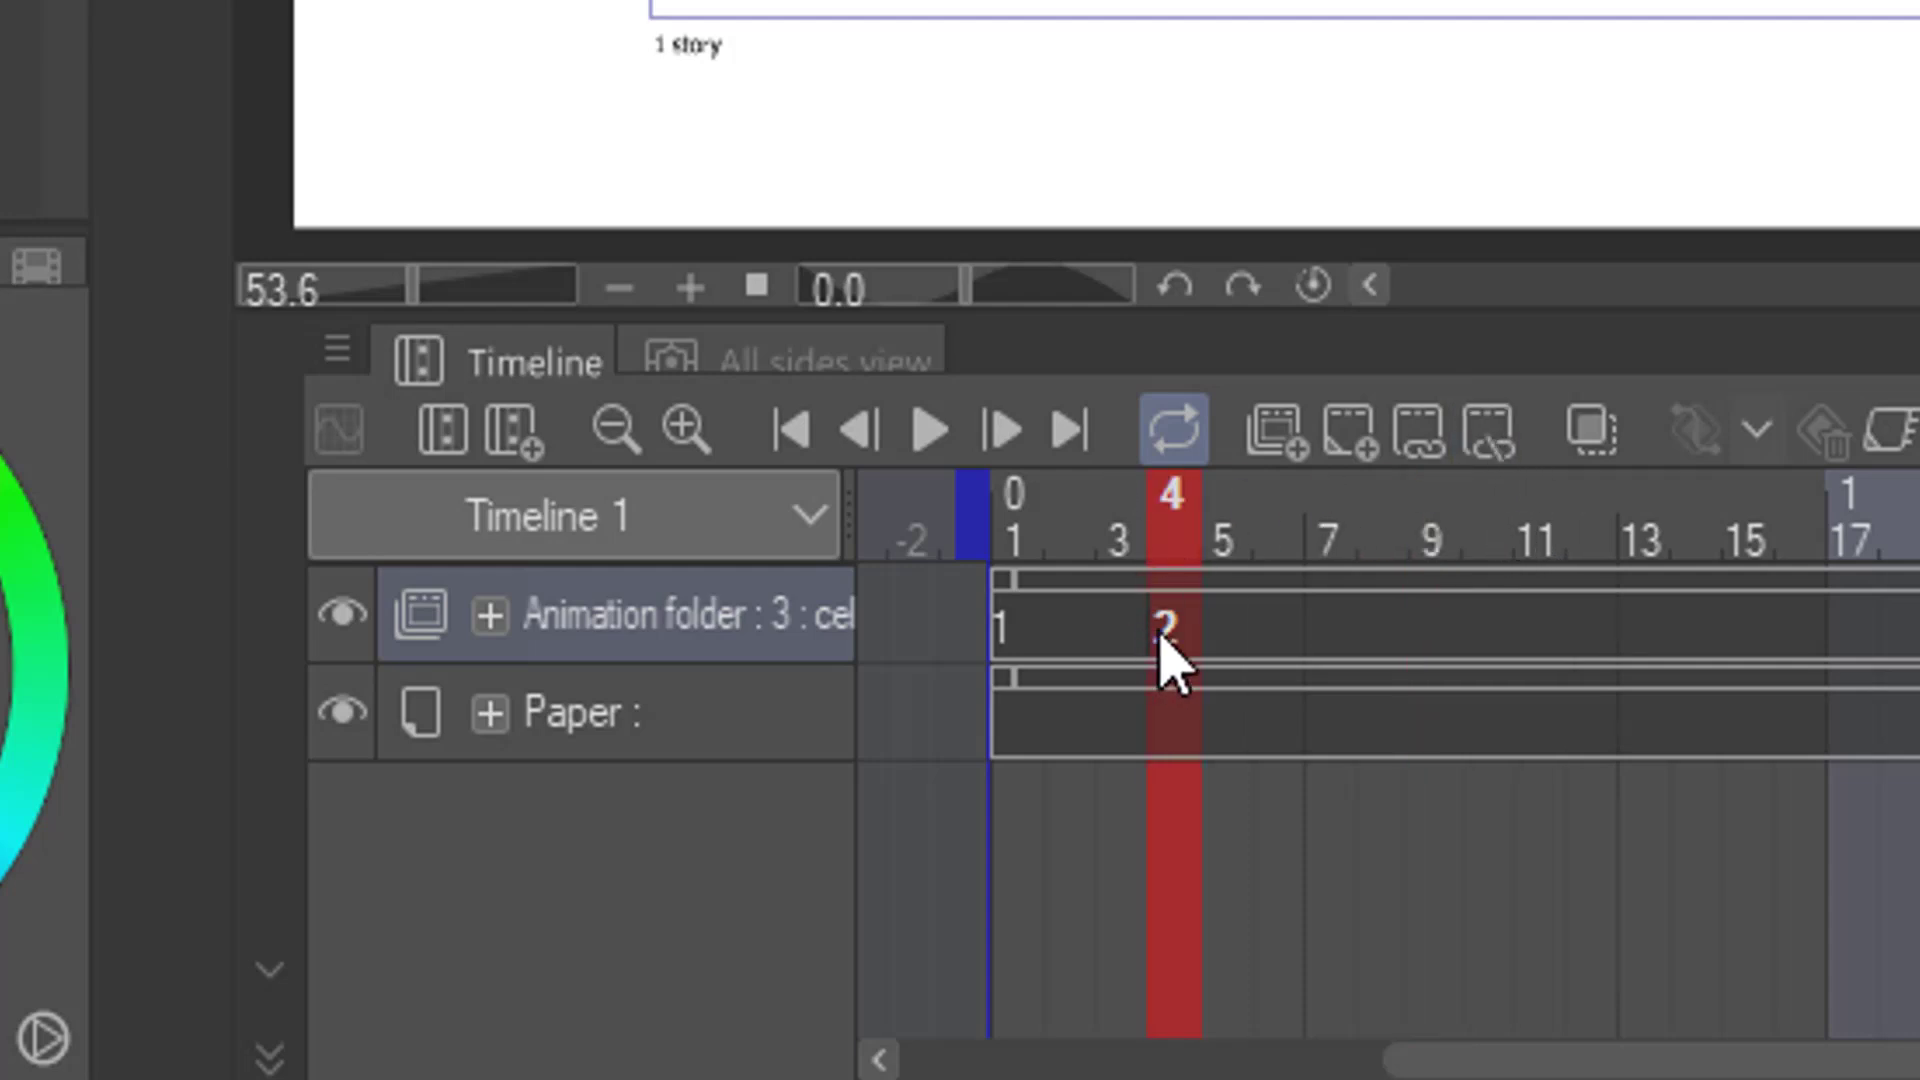
{"action": "left_click", "coordinate": [1510, 430]}
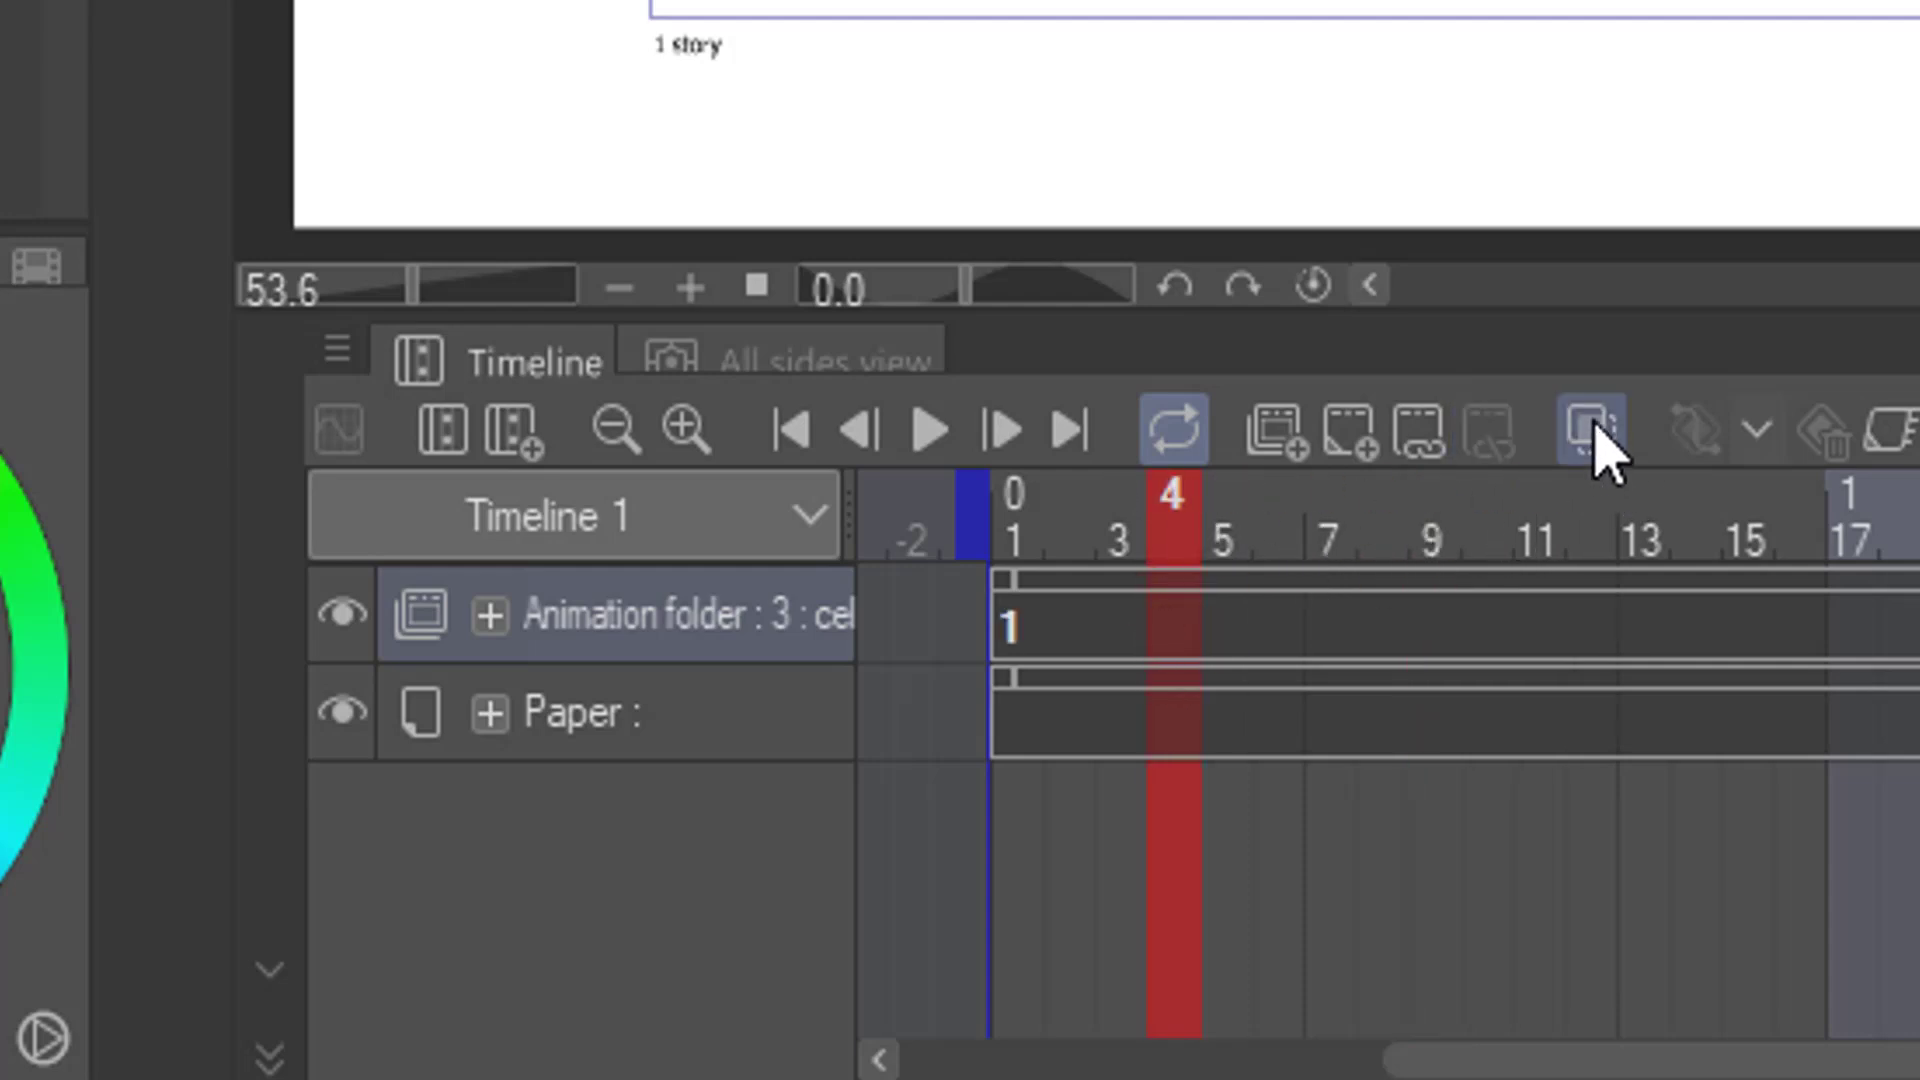
{"action": "left_click", "coordinate": [1351, 436]}
{"action": "left_click", "coordinate": [1435, 495]}
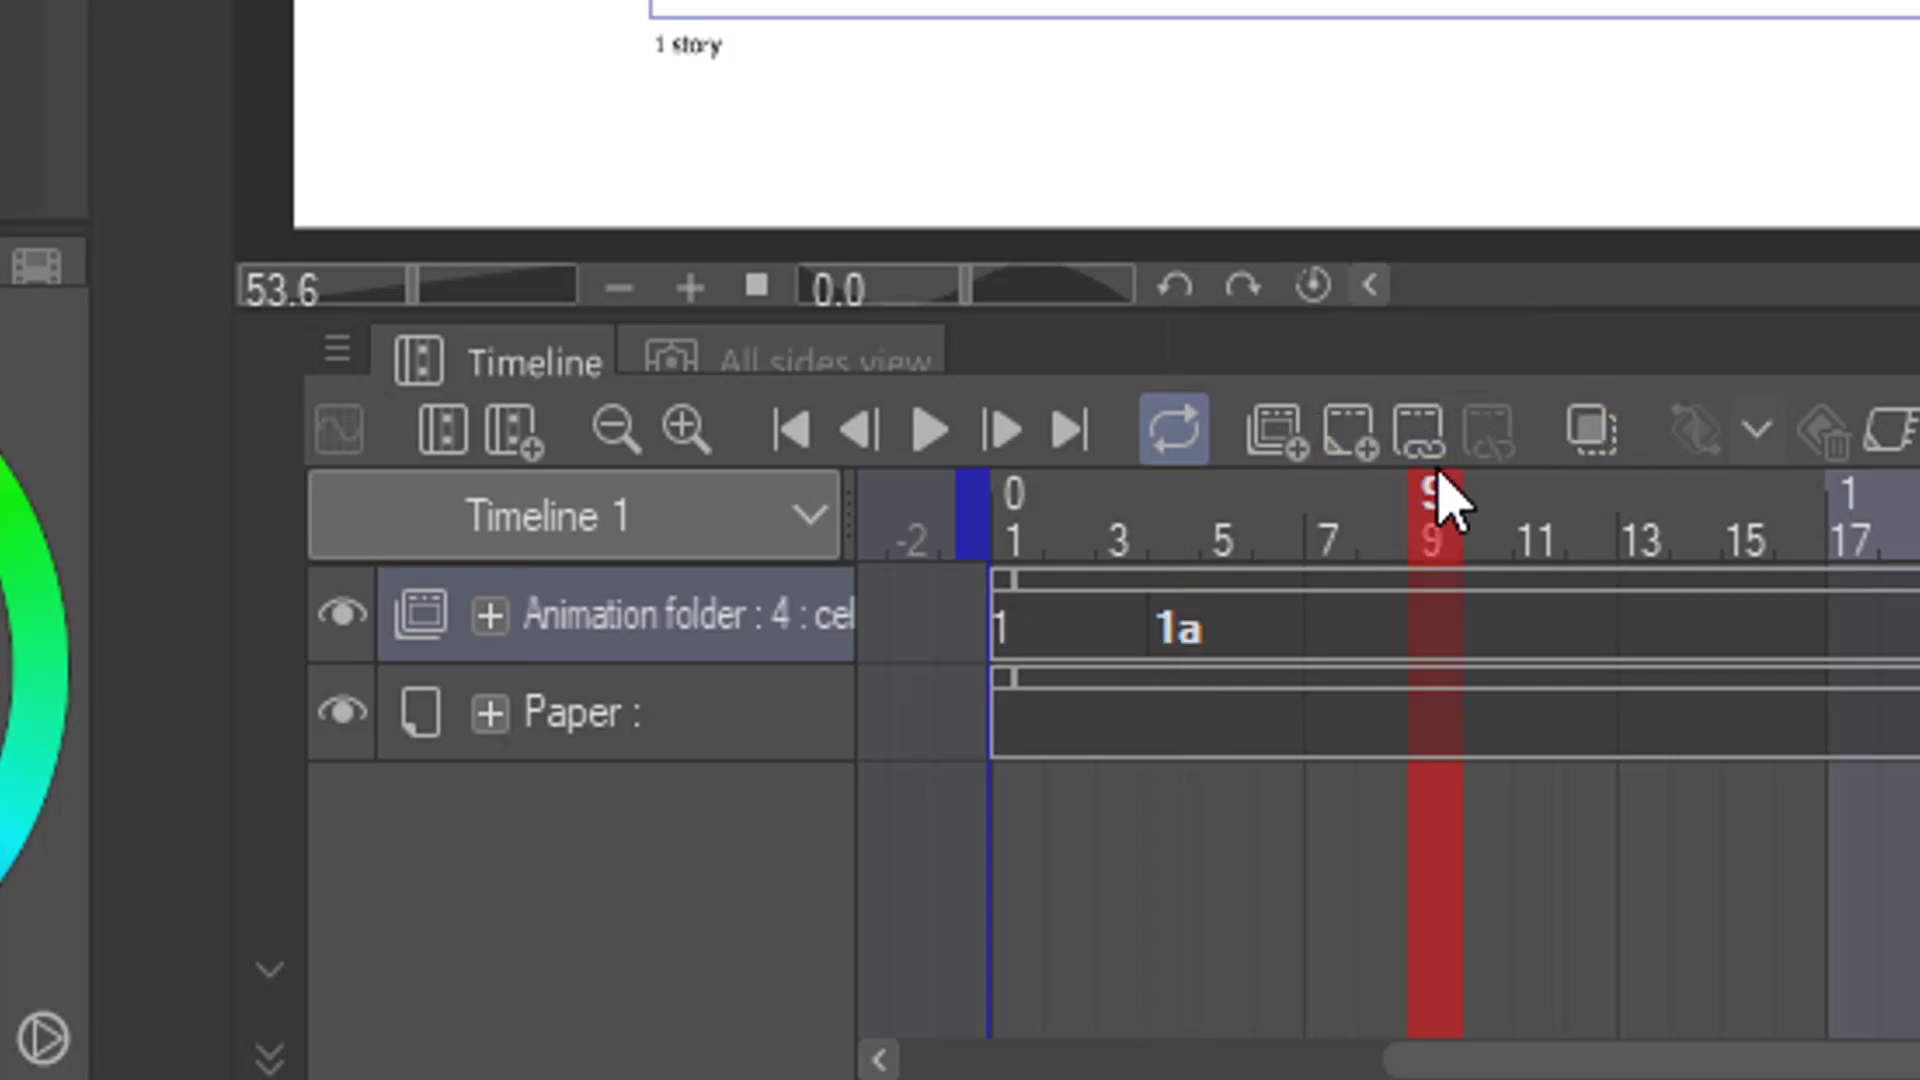
{"action": "left_click", "coordinate": [1349, 432]}
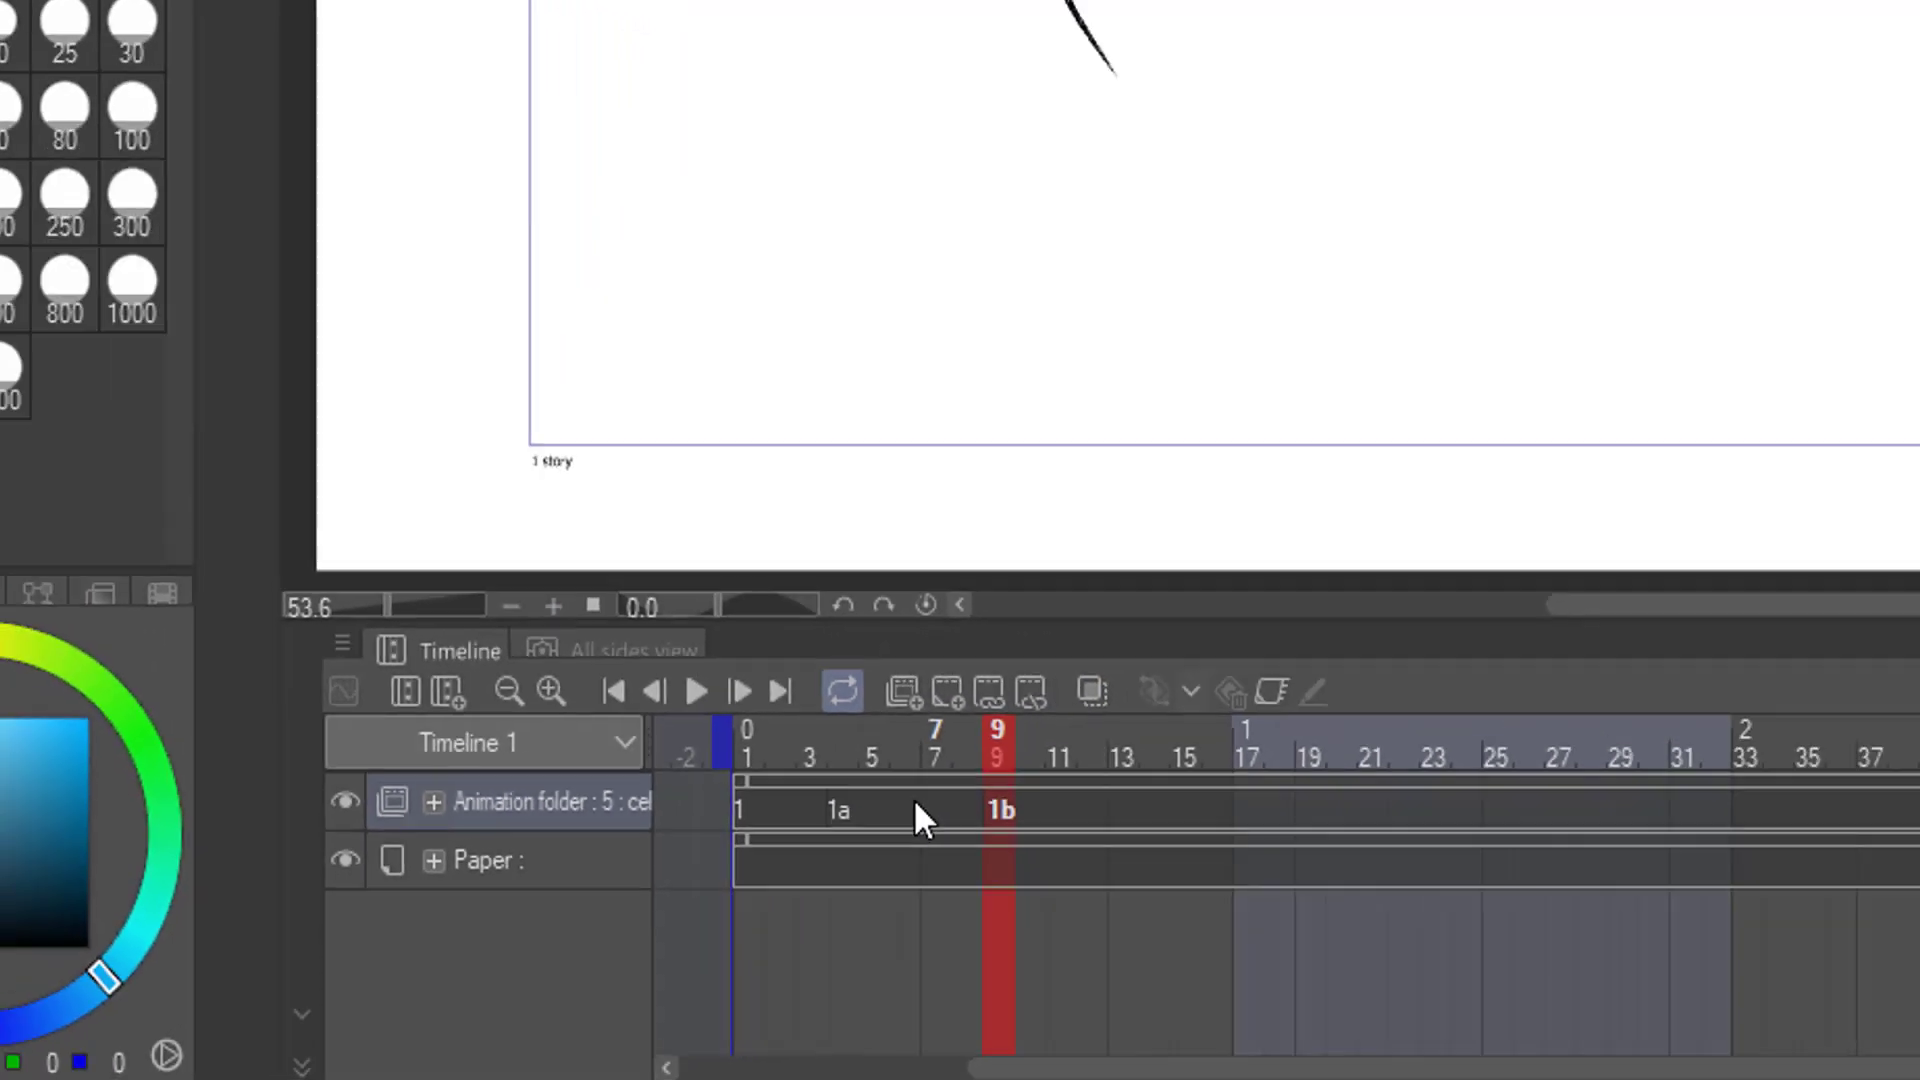
{"action": "left_click", "coordinate": [1275, 620]}
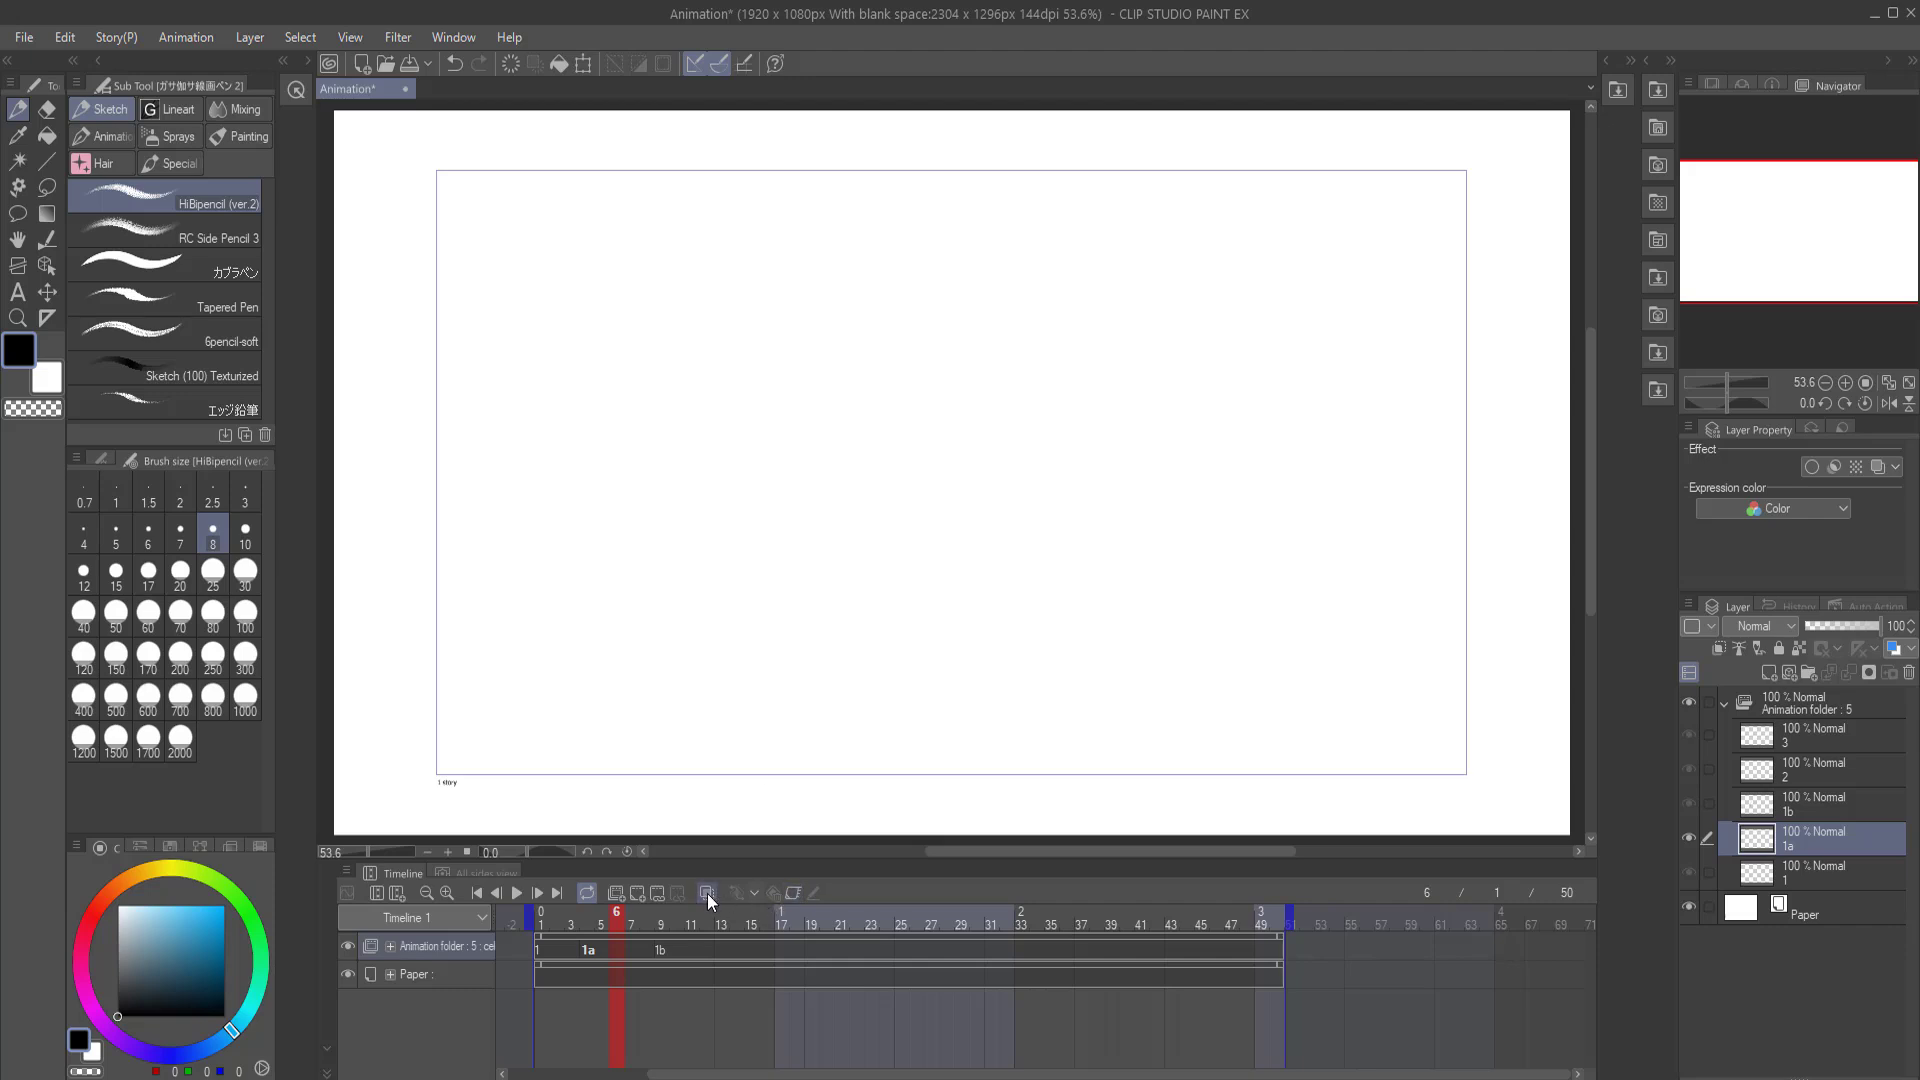
- Turn on onion skin and draw a black test curve on cel 1
{"action": "left_click", "coordinate": [706, 892]}
{"action": "left_click", "coordinate": [556, 918]}
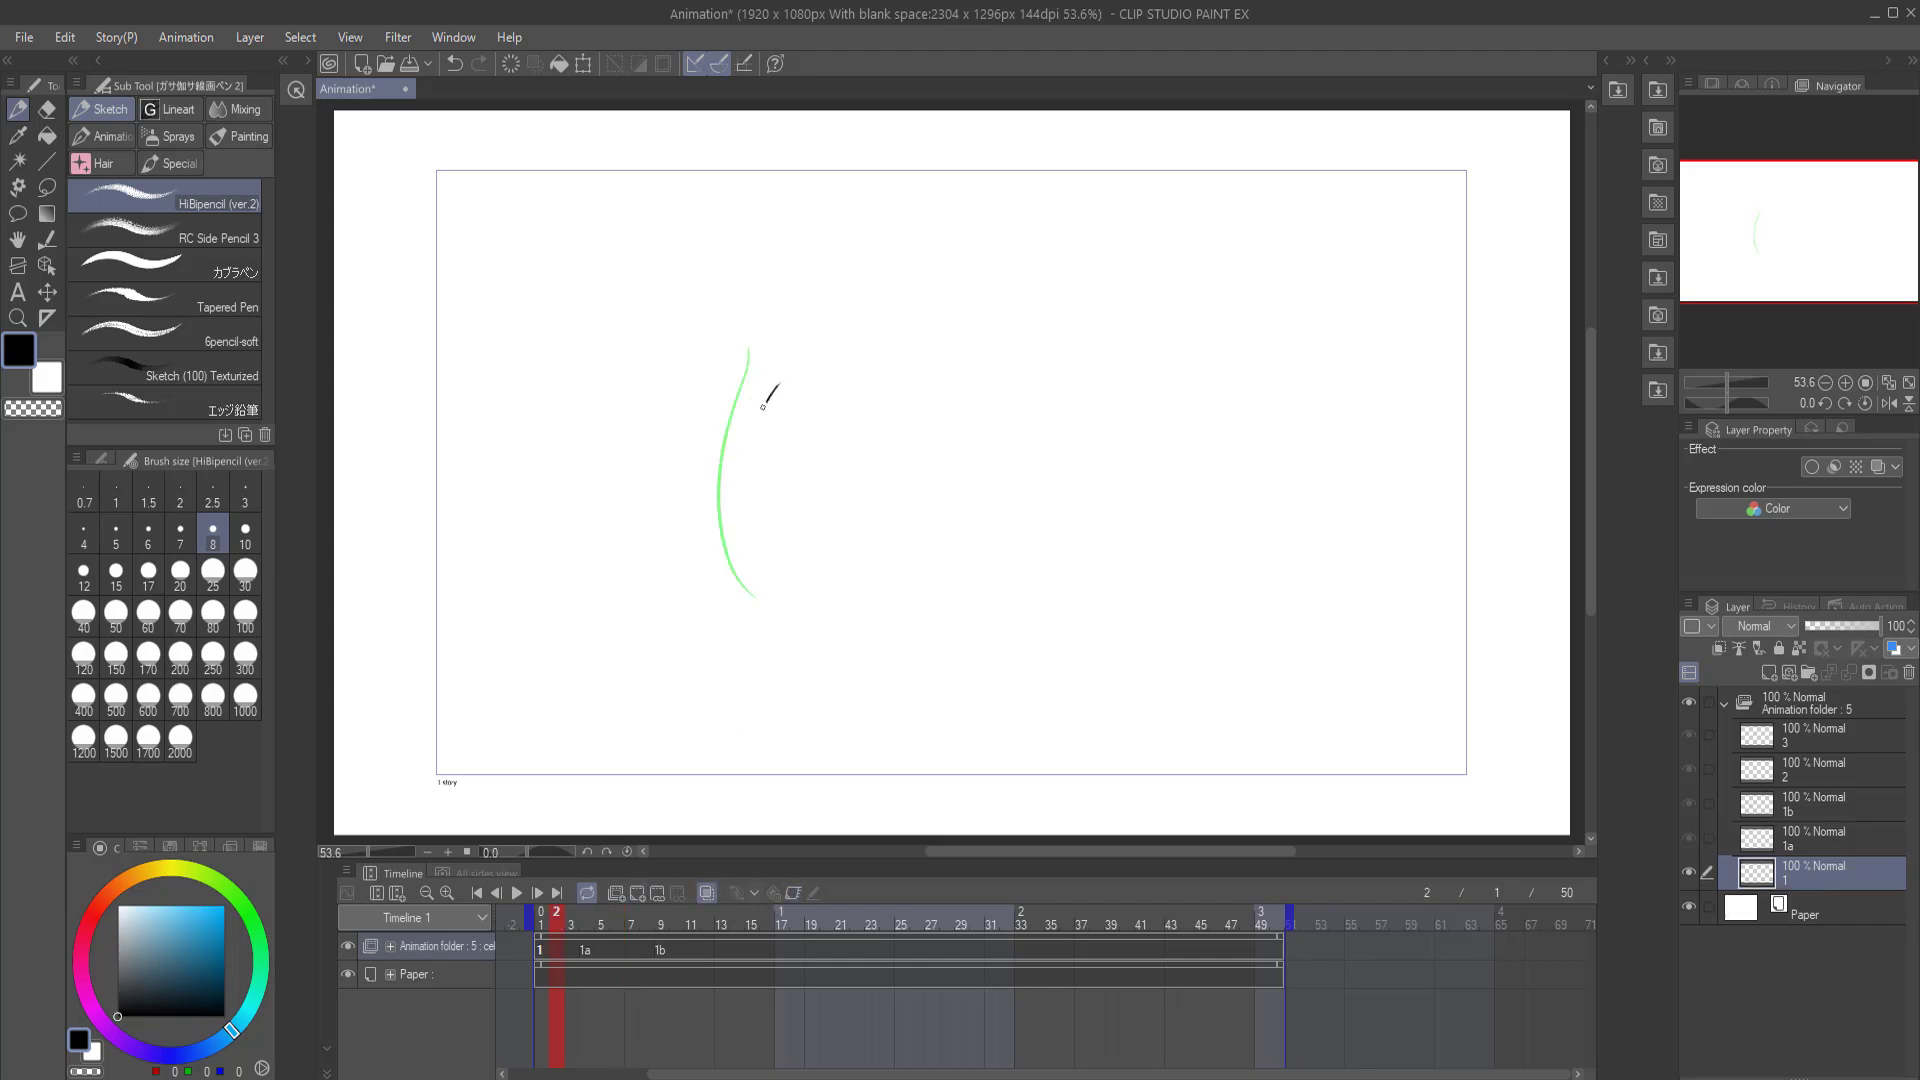
{"action": "left_click_drag", "start_coordinate": [763, 407], "coordinate": [795, 575]}
{"action": "mouse_move", "coordinate": [592, 912]}
{"action": "left_mouse_down"}
{"action": "mouse_move", "coordinate": [713, 920]}
{"action": "mouse_move", "coordinate": [510, 910]}
{"action": "left_mouse_up"}
- Delete the old Animation folder and create a new animation folder with a first cel
{"action": "left_click", "coordinate": [1875, 706]}
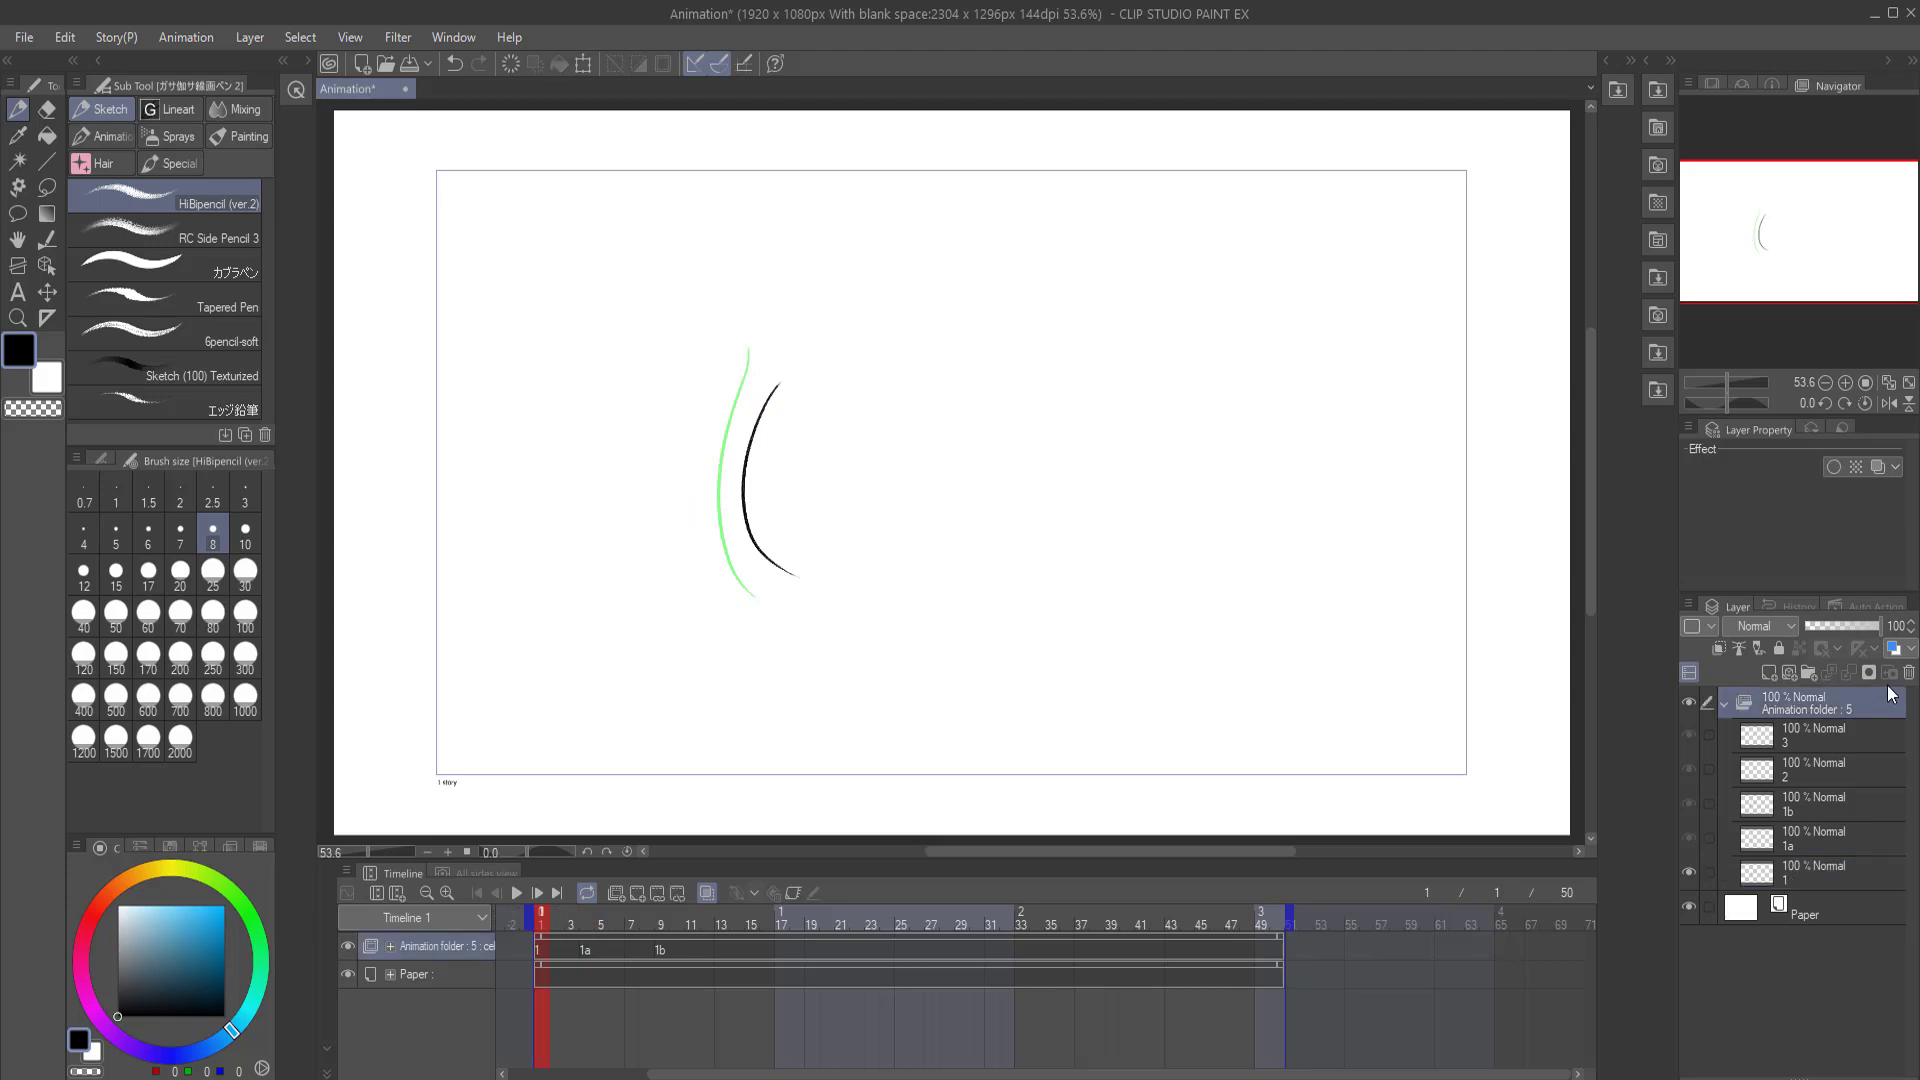
{"action": "left_click", "coordinate": [1908, 672]}
{"action": "left_click", "coordinate": [621, 890]}
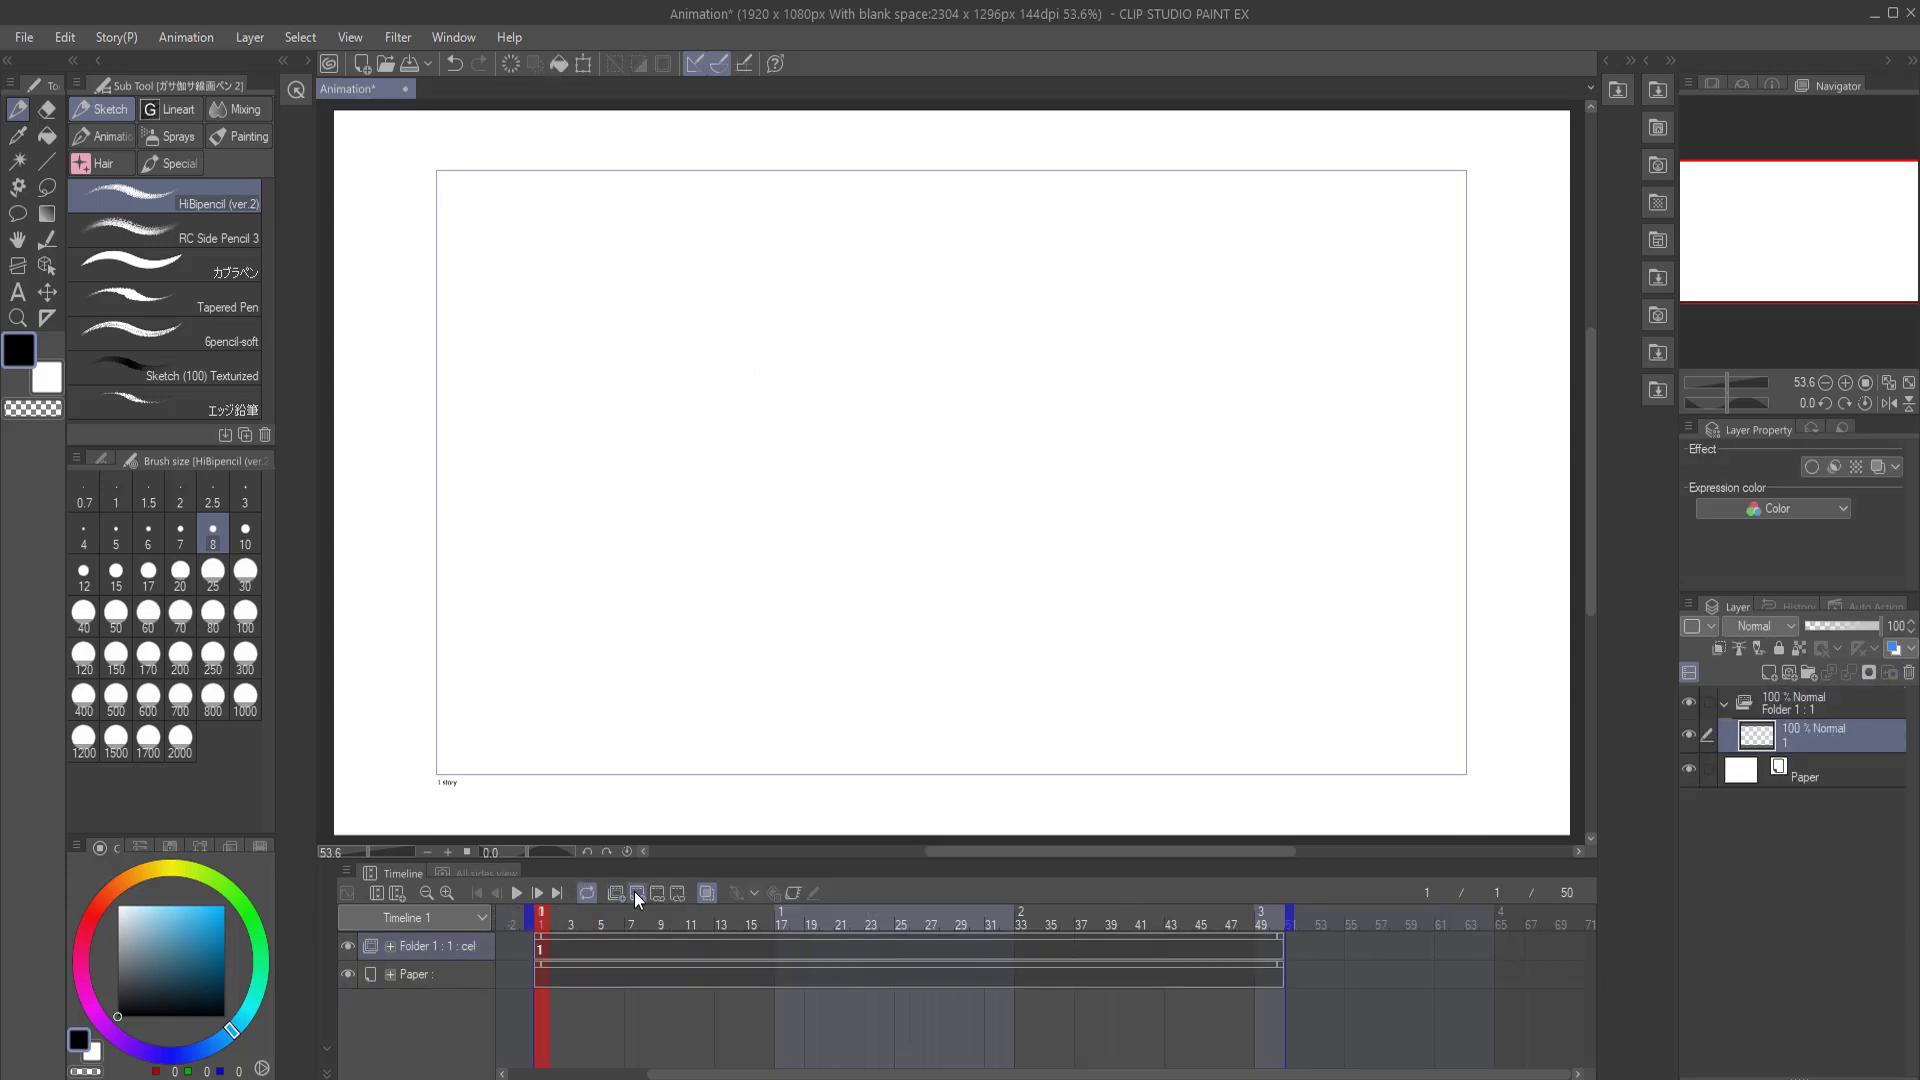
- Draw test zigzags with カブラペン at size 70, 6pencil-soft, Sketch Textured, エッジ鉛筆 and HiBipencil
{"action": "left_click", "coordinate": [196, 268]}
{"action": "left_click", "coordinate": [181, 616]}
{"action": "left_click_drag", "start_coordinate": [695, 283], "coordinate": [689, 633]}
{"action": "left_click", "coordinate": [164, 330]}
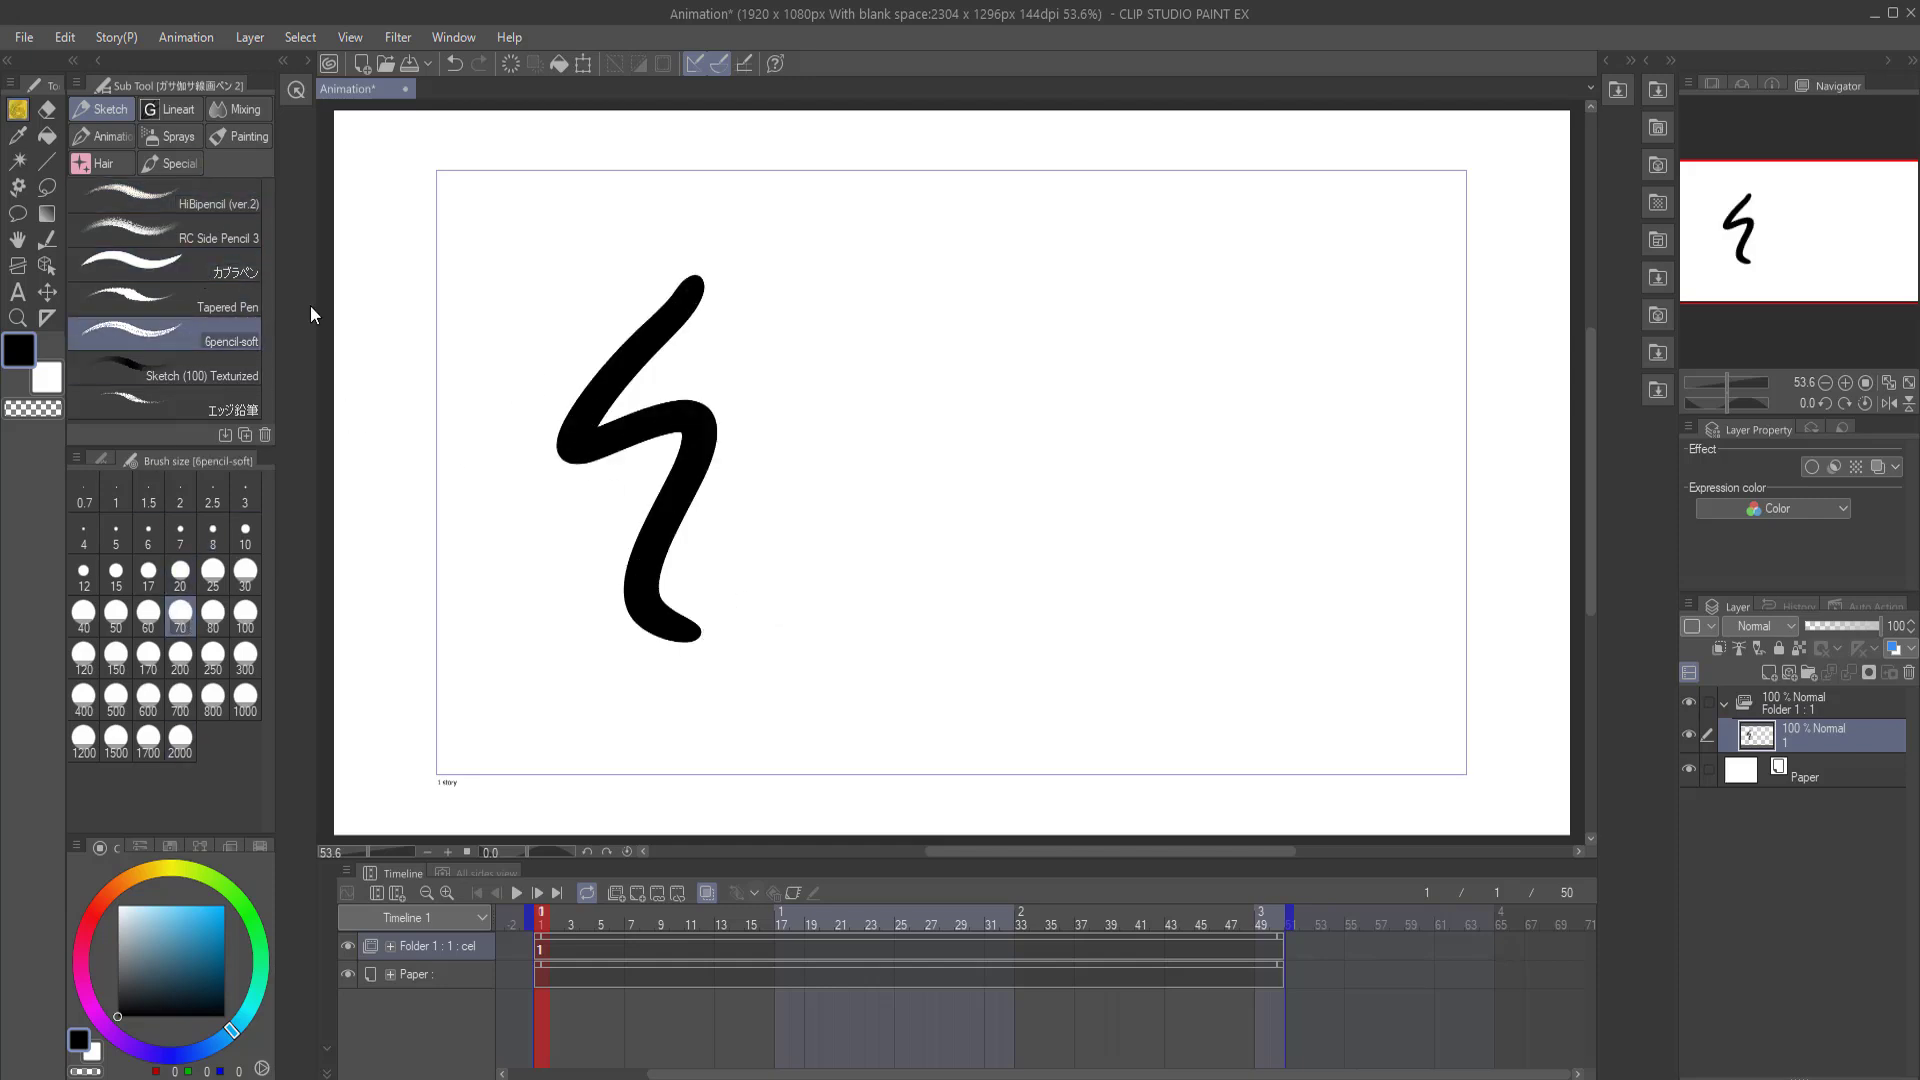
{"action": "left_click_drag", "start_coordinate": [808, 298], "coordinate": [832, 633]}
{"action": "left_click", "coordinate": [176, 363]}
{"action": "mouse_move", "coordinate": [944, 283]}
{"action": "left_mouse_down"}
{"action": "mouse_move", "coordinate": [910, 410]}
{"action": "mouse_move", "coordinate": [975, 628]}
{"action": "left_mouse_up"}
{"action": "left_click", "coordinate": [150, 400]}
{"action": "left_click_drag", "start_coordinate": [1083, 372], "coordinate": [1144, 704]}
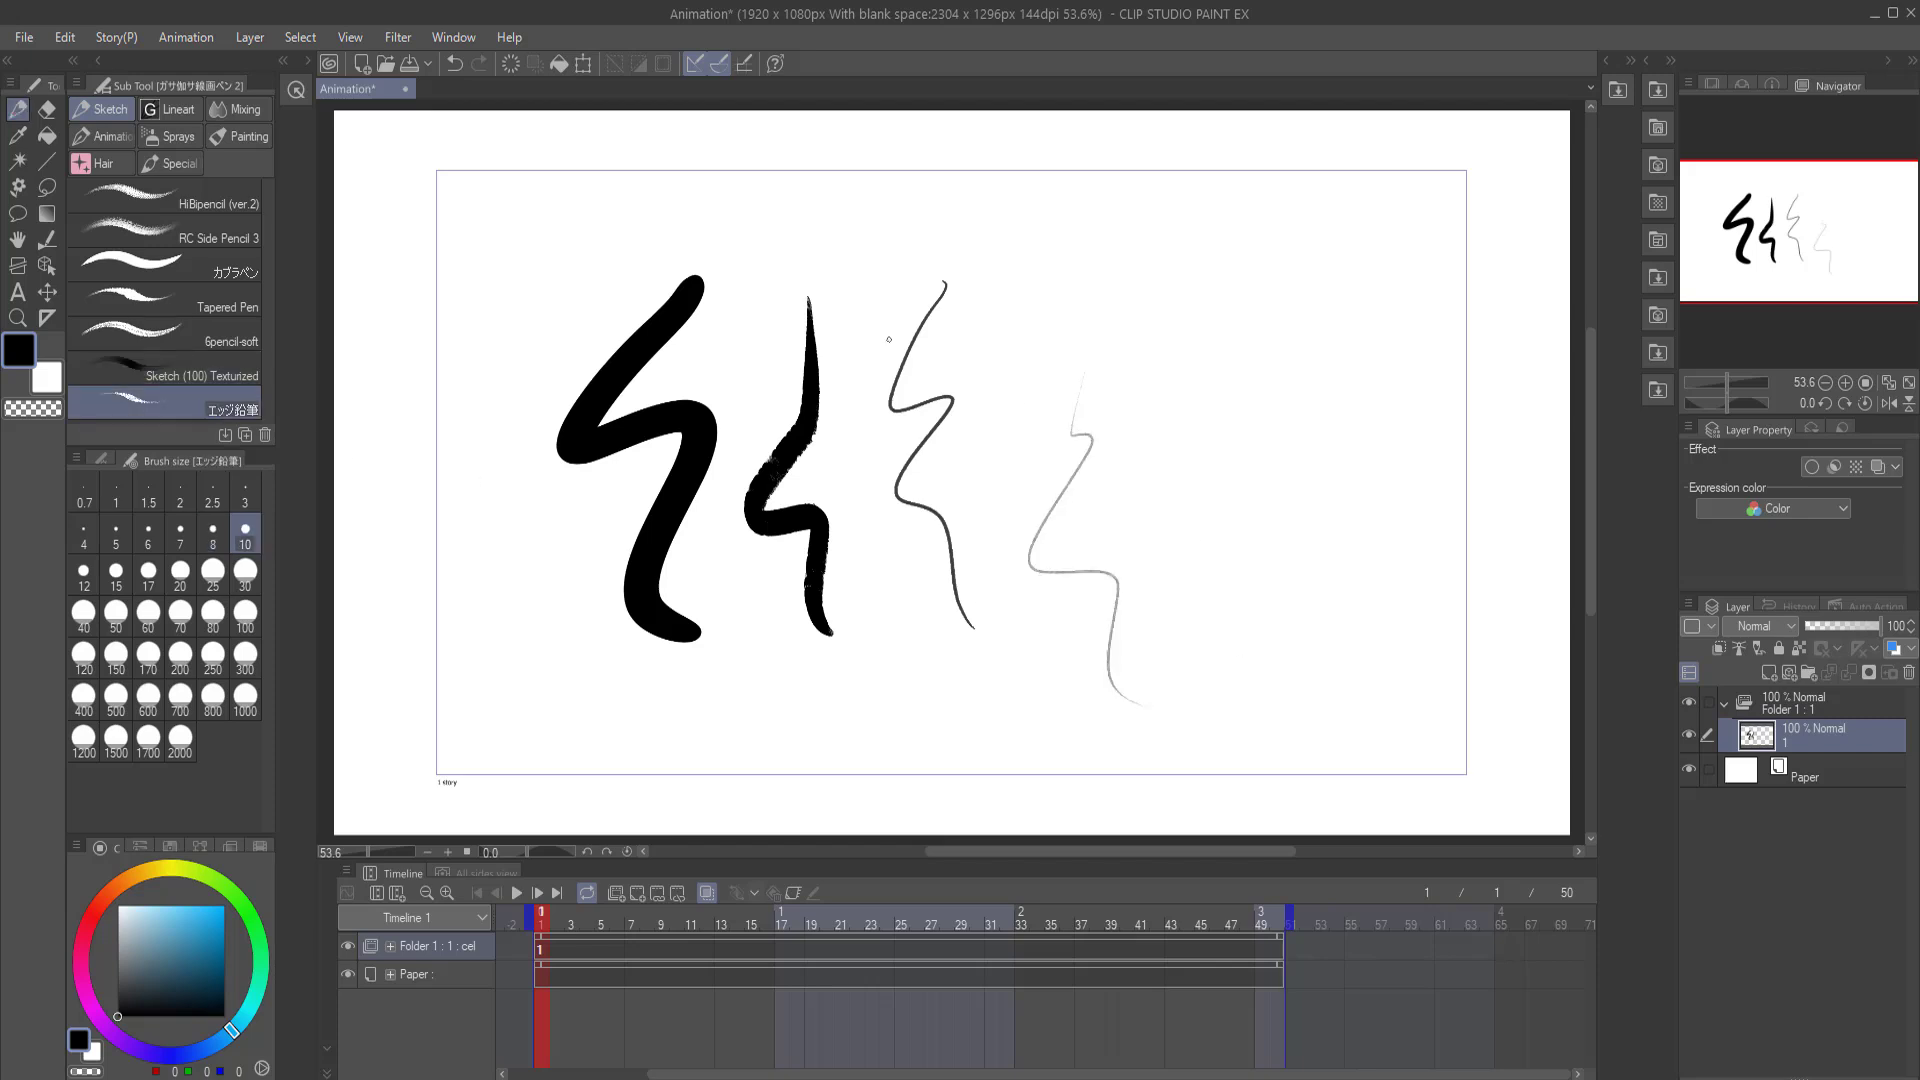
{"action": "left_click", "coordinate": [150, 197]}
{"action": "mouse_move", "coordinate": [632, 256]}
{"action": "left_mouse_down"}
{"action": "mouse_move", "coordinate": [508, 626]}
{"action": "mouse_move", "coordinate": [598, 704]}
{"action": "left_mouse_up"}
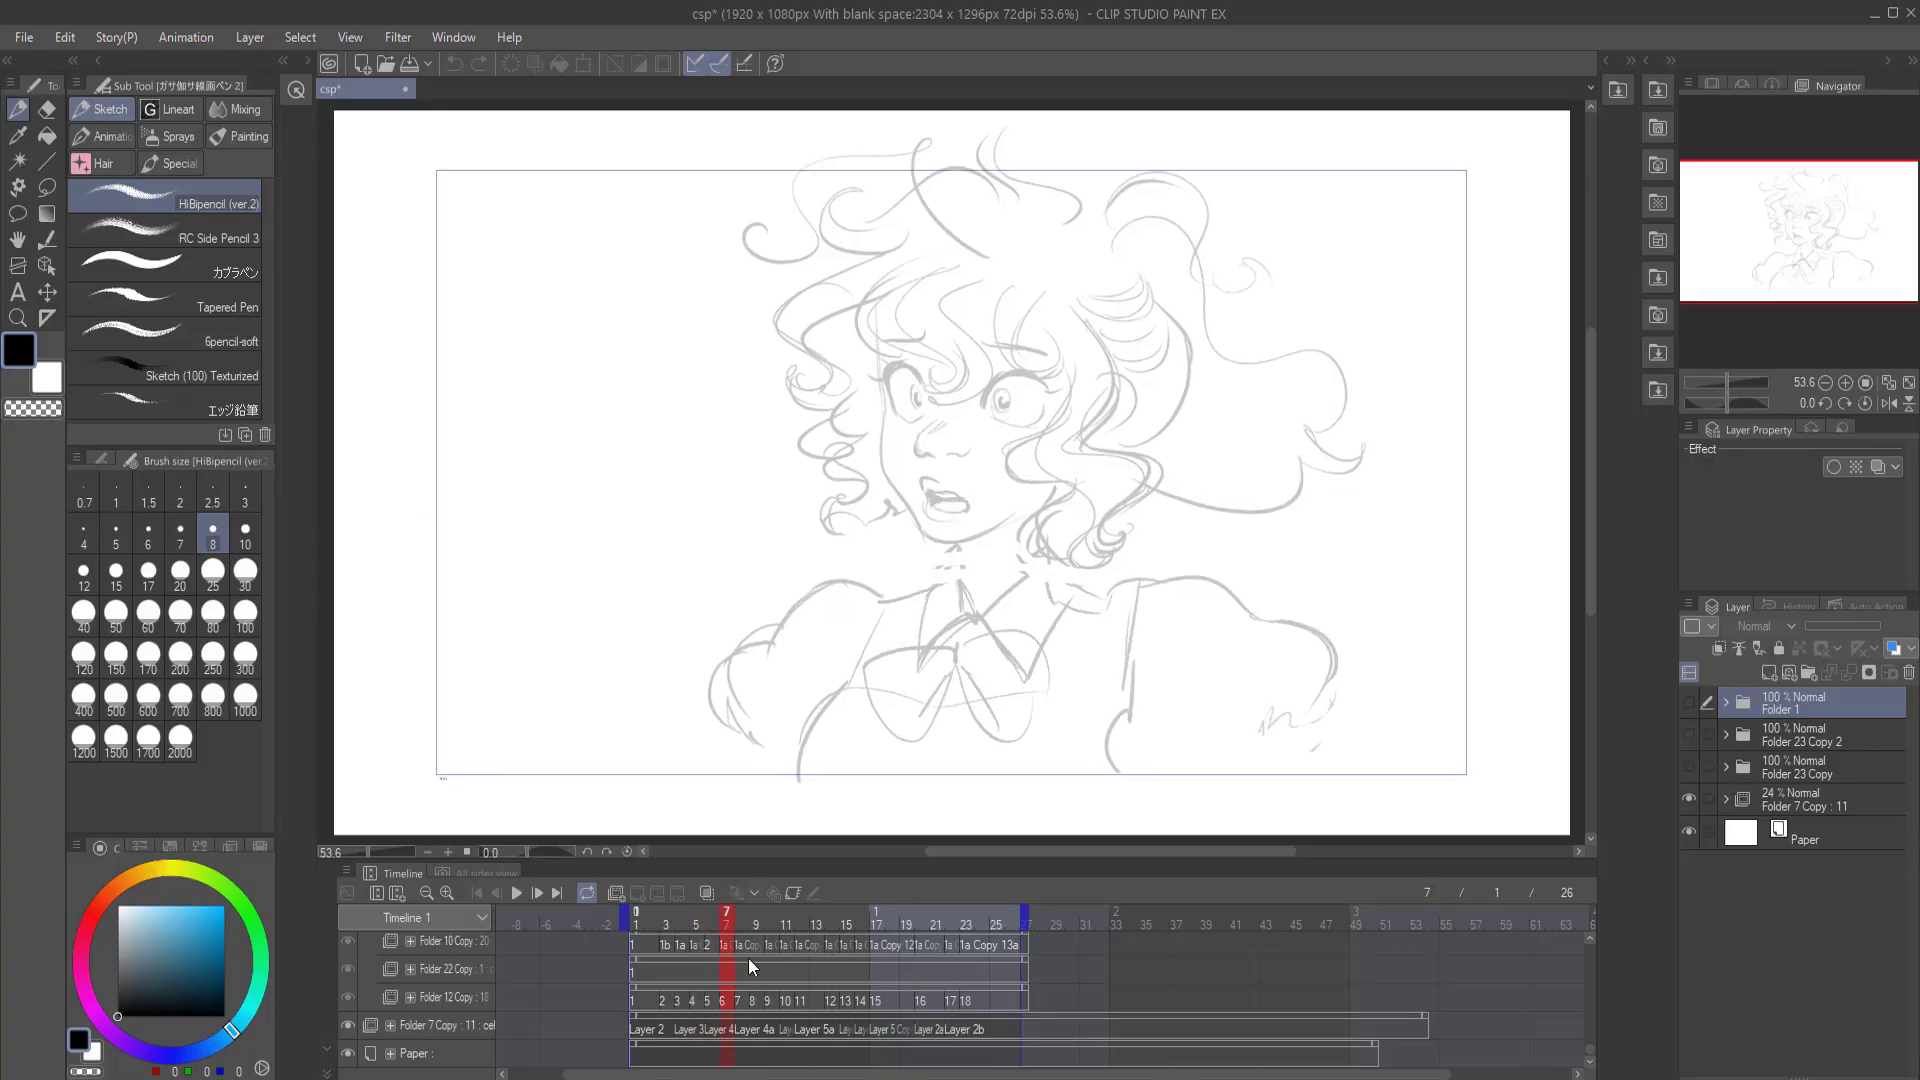
- Scrub the timeline through the sketched curly-haired girl animation frames
{"action": "mouse_move", "coordinate": [748, 958]}
{"action": "left_mouse_down"}
{"action": "mouse_move", "coordinate": [978, 970]}
{"action": "mouse_move", "coordinate": [734, 986]}
{"action": "mouse_move", "coordinate": [544, 948]}
{"action": "left_mouse_up"}
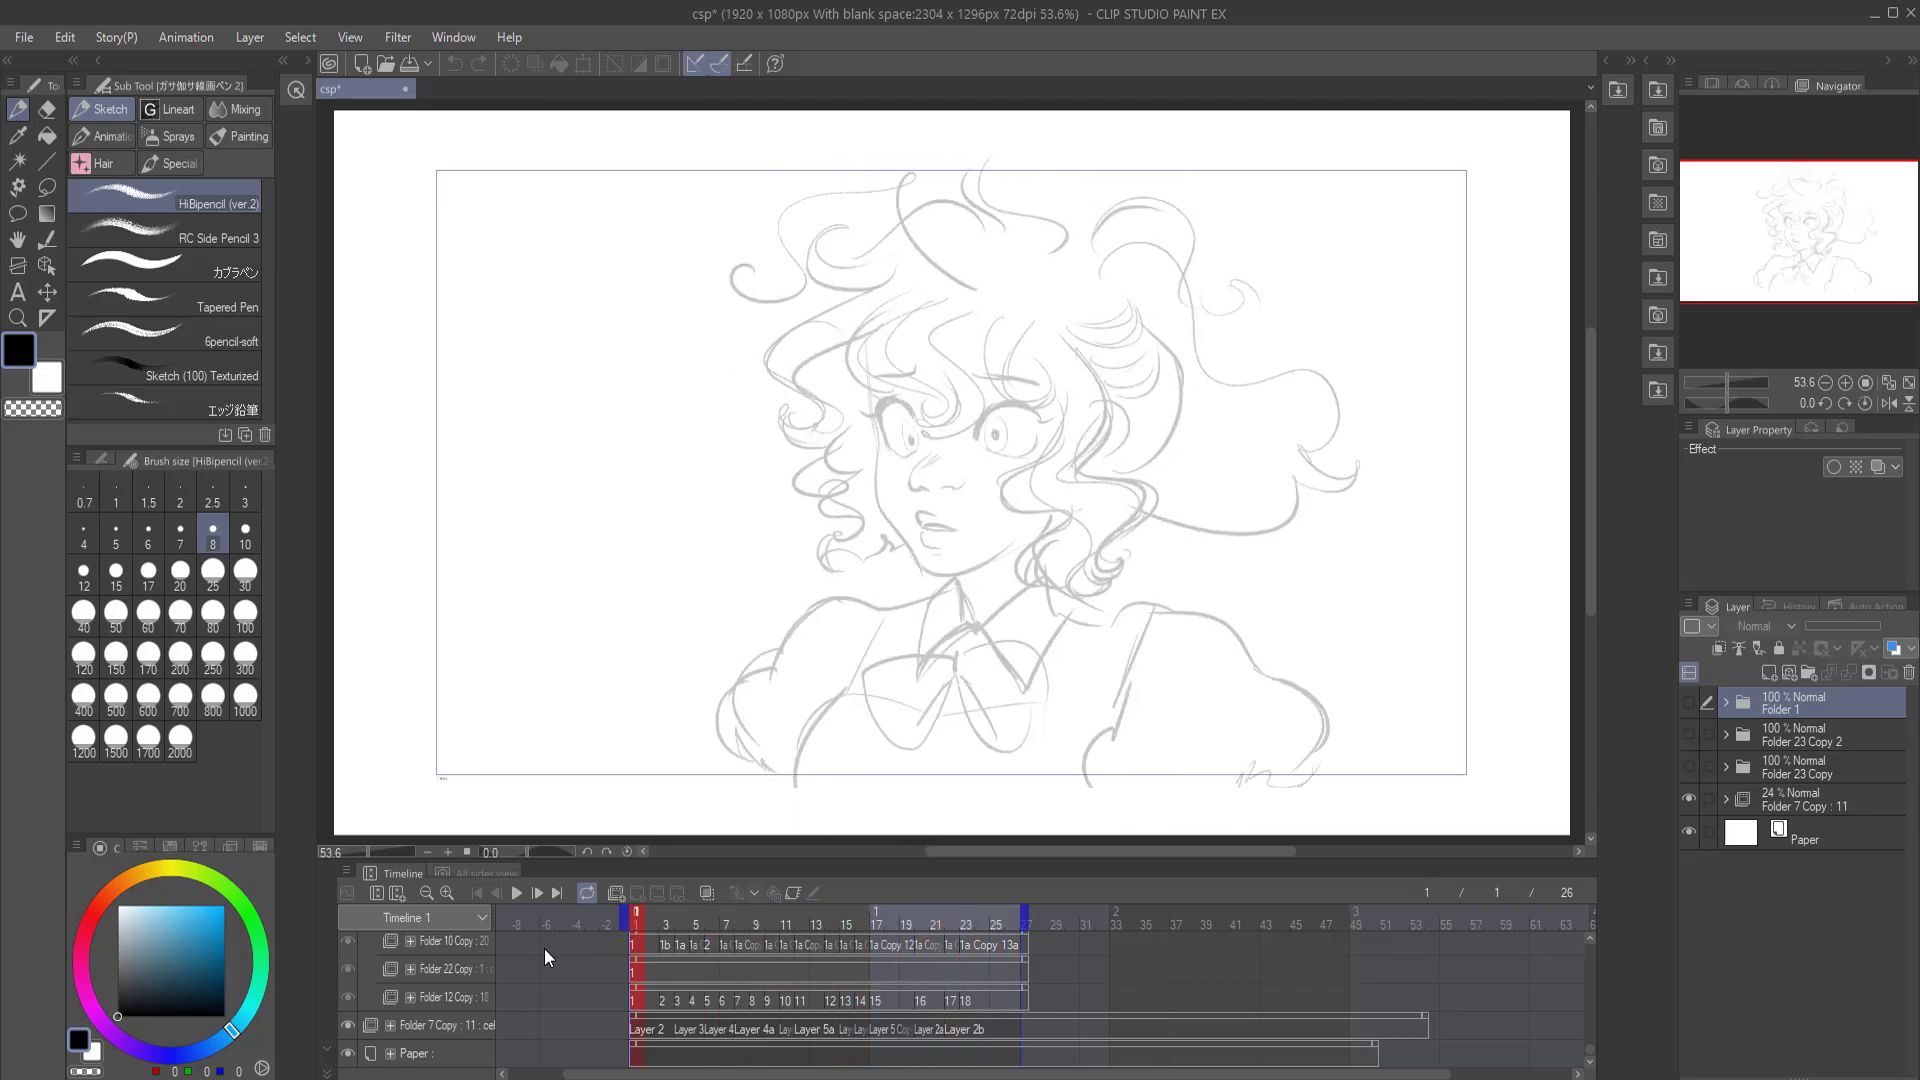
- Copy-paste Layer 2 in Folder 7 Copy and assign Layer 2 Copy 2 to frame 2
{"action": "left_click", "coordinate": [632, 1028]}
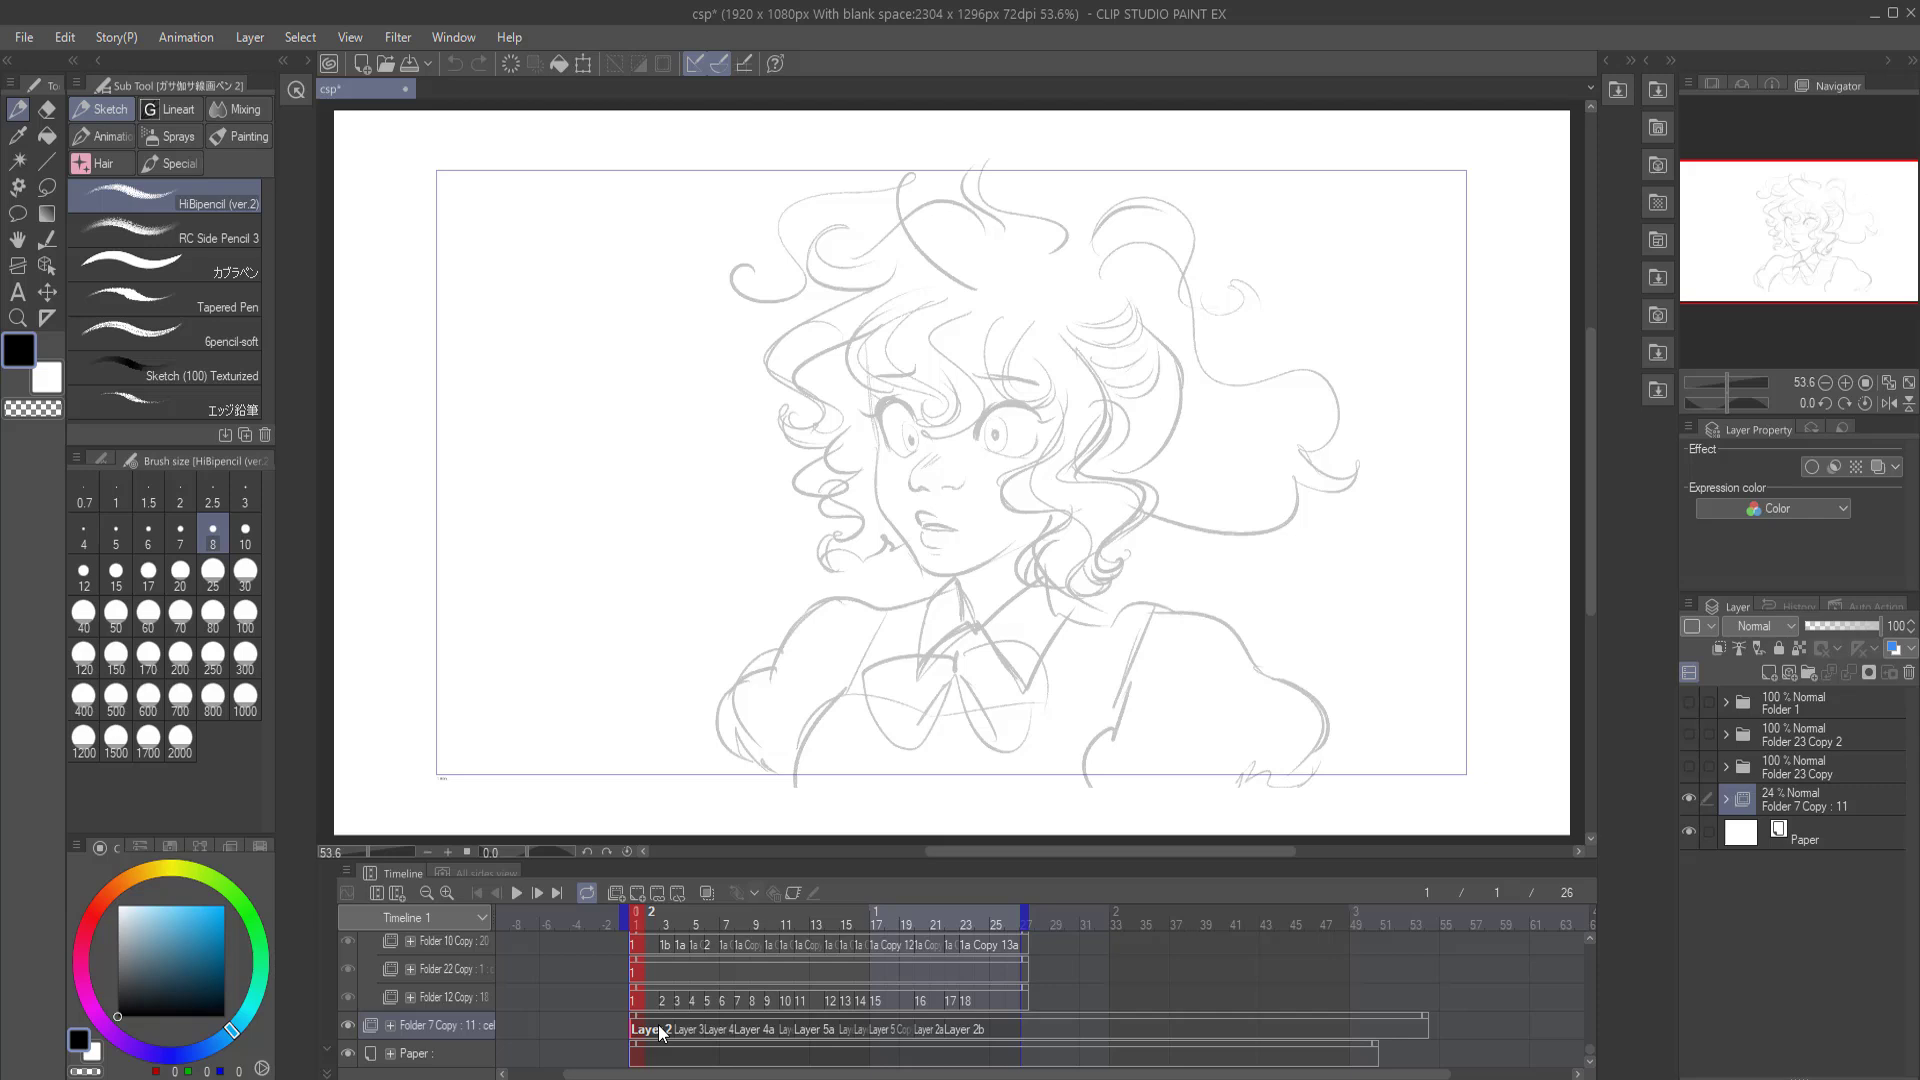
{"action": "key", "text": "m"}
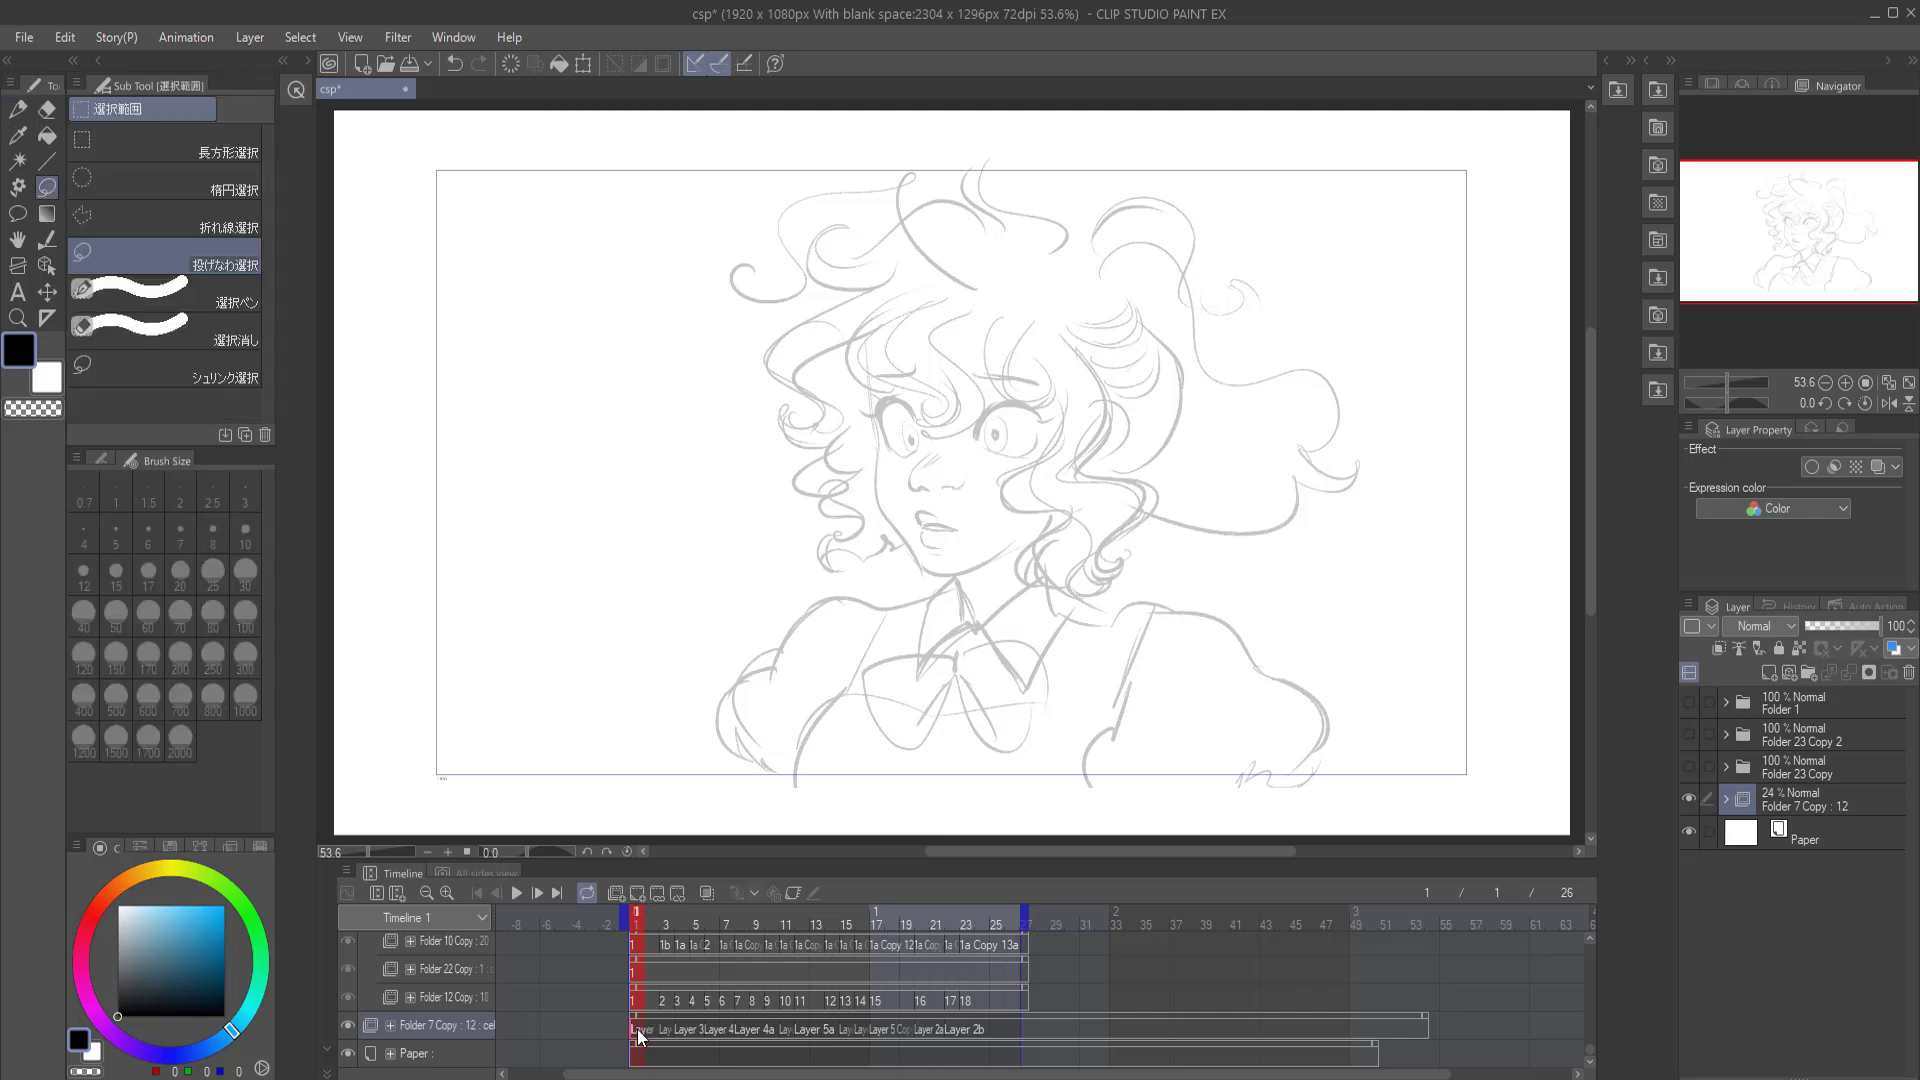
{"action": "left_click", "coordinate": [637, 1020]}
{"action": "left_click", "coordinate": [1726, 799]}
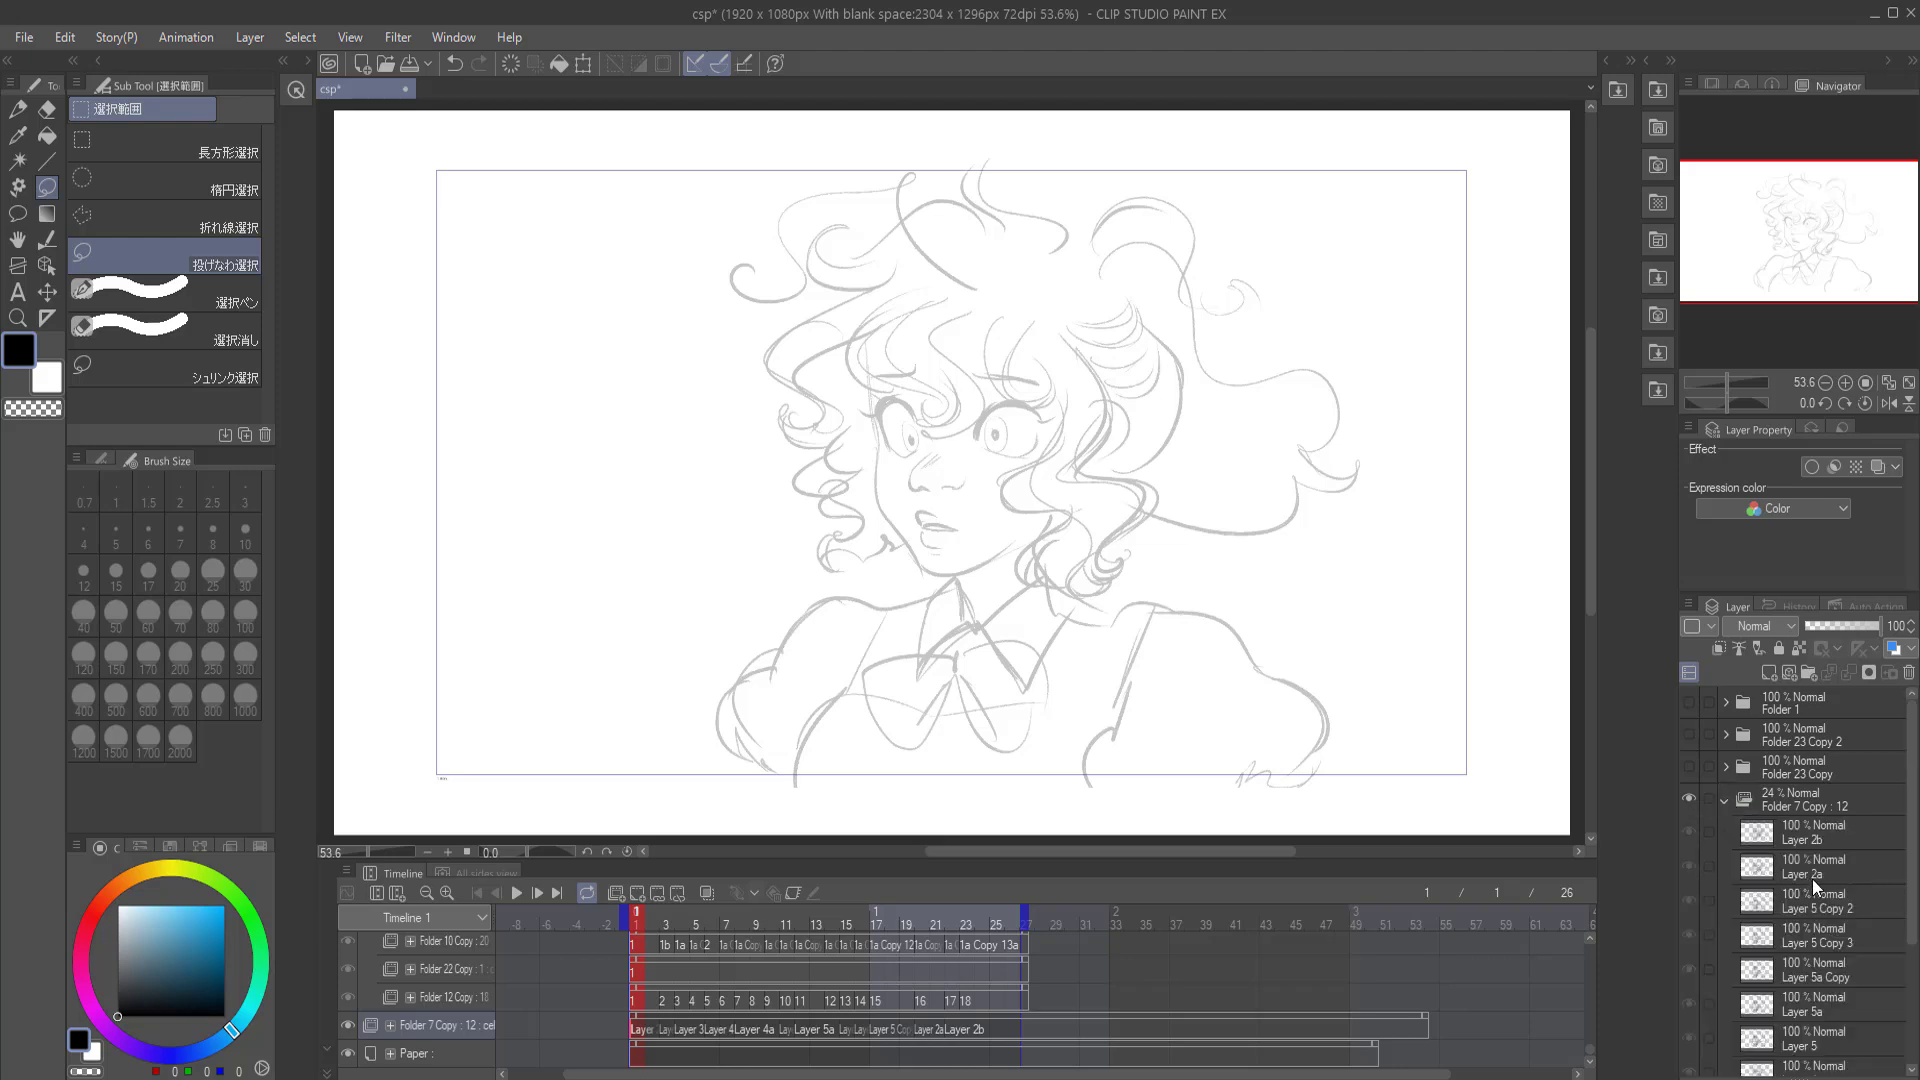
{"action": "scroll", "coordinate": [1812, 879], "scroll_direction": "down", "scroll_amount": 3}
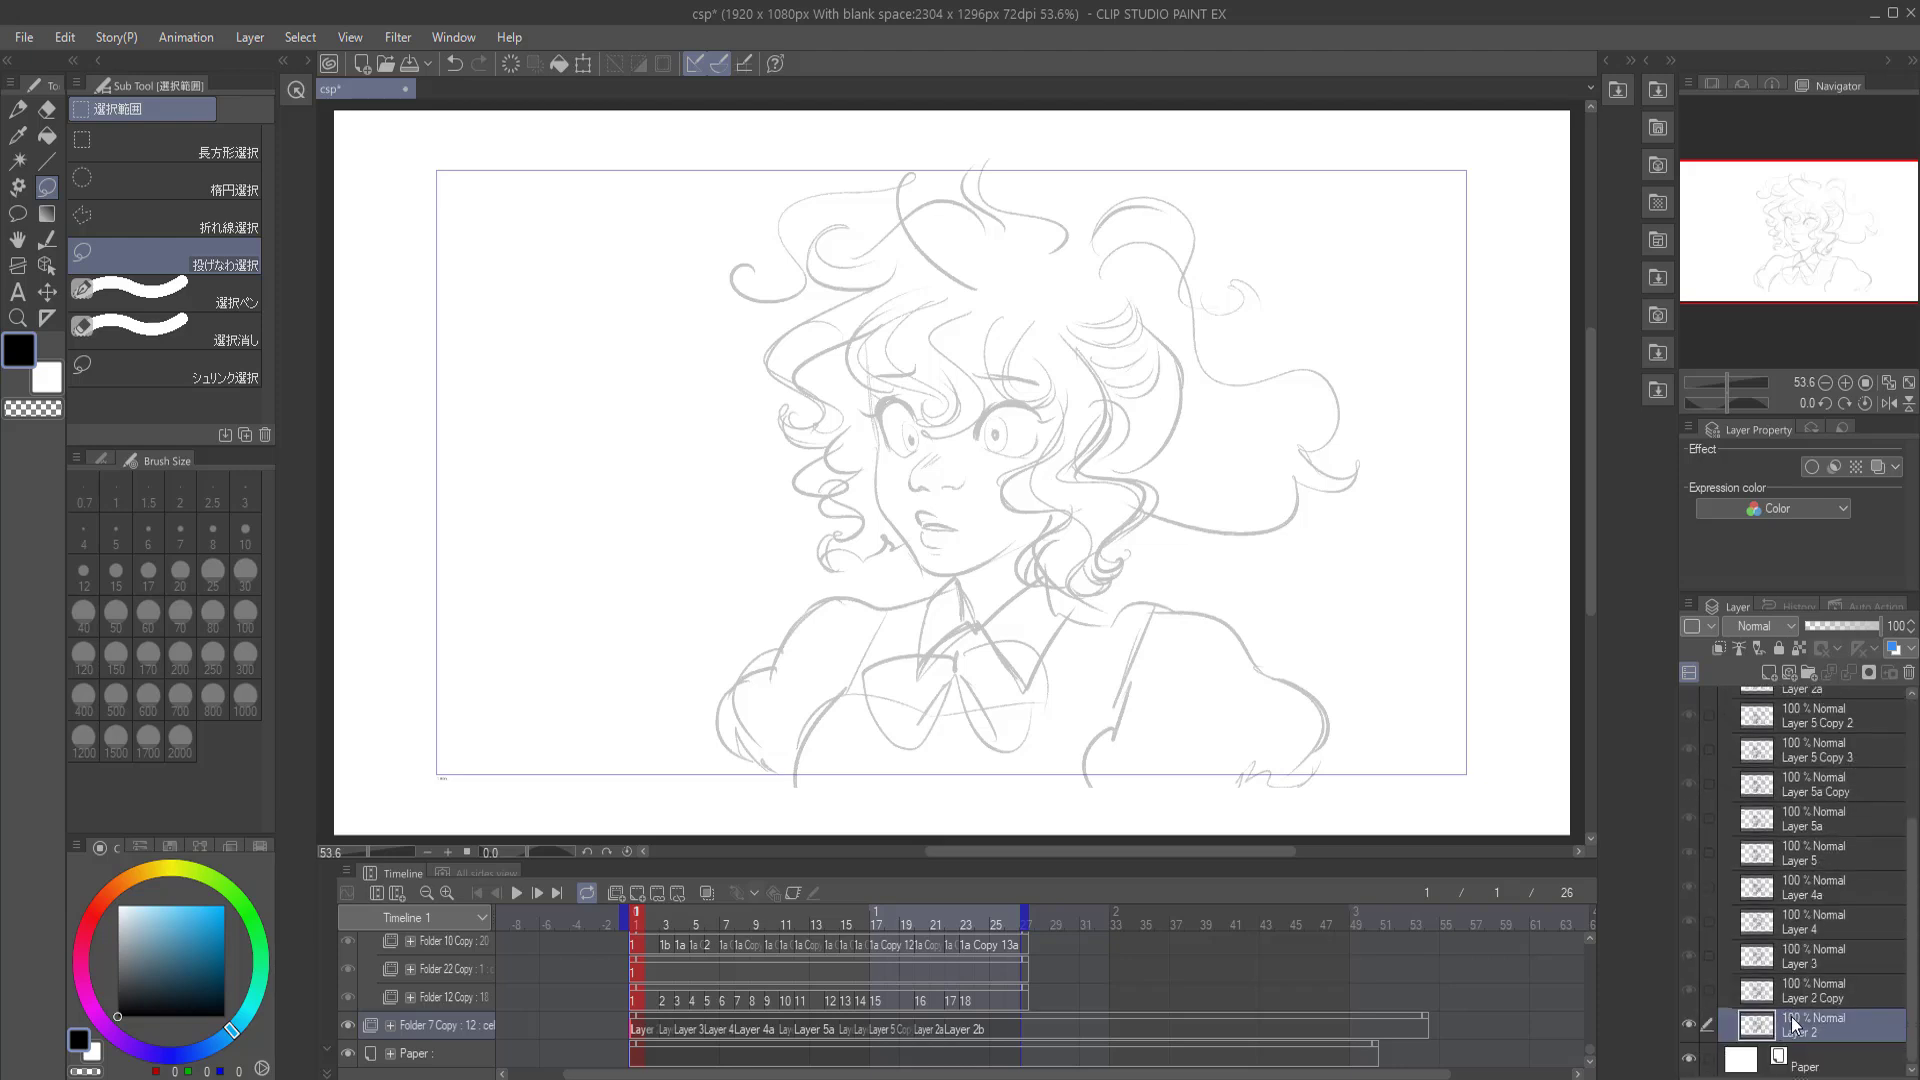
{"action": "key", "text": "ctrl+c"}
{"action": "key", "text": "ctrl+v"}
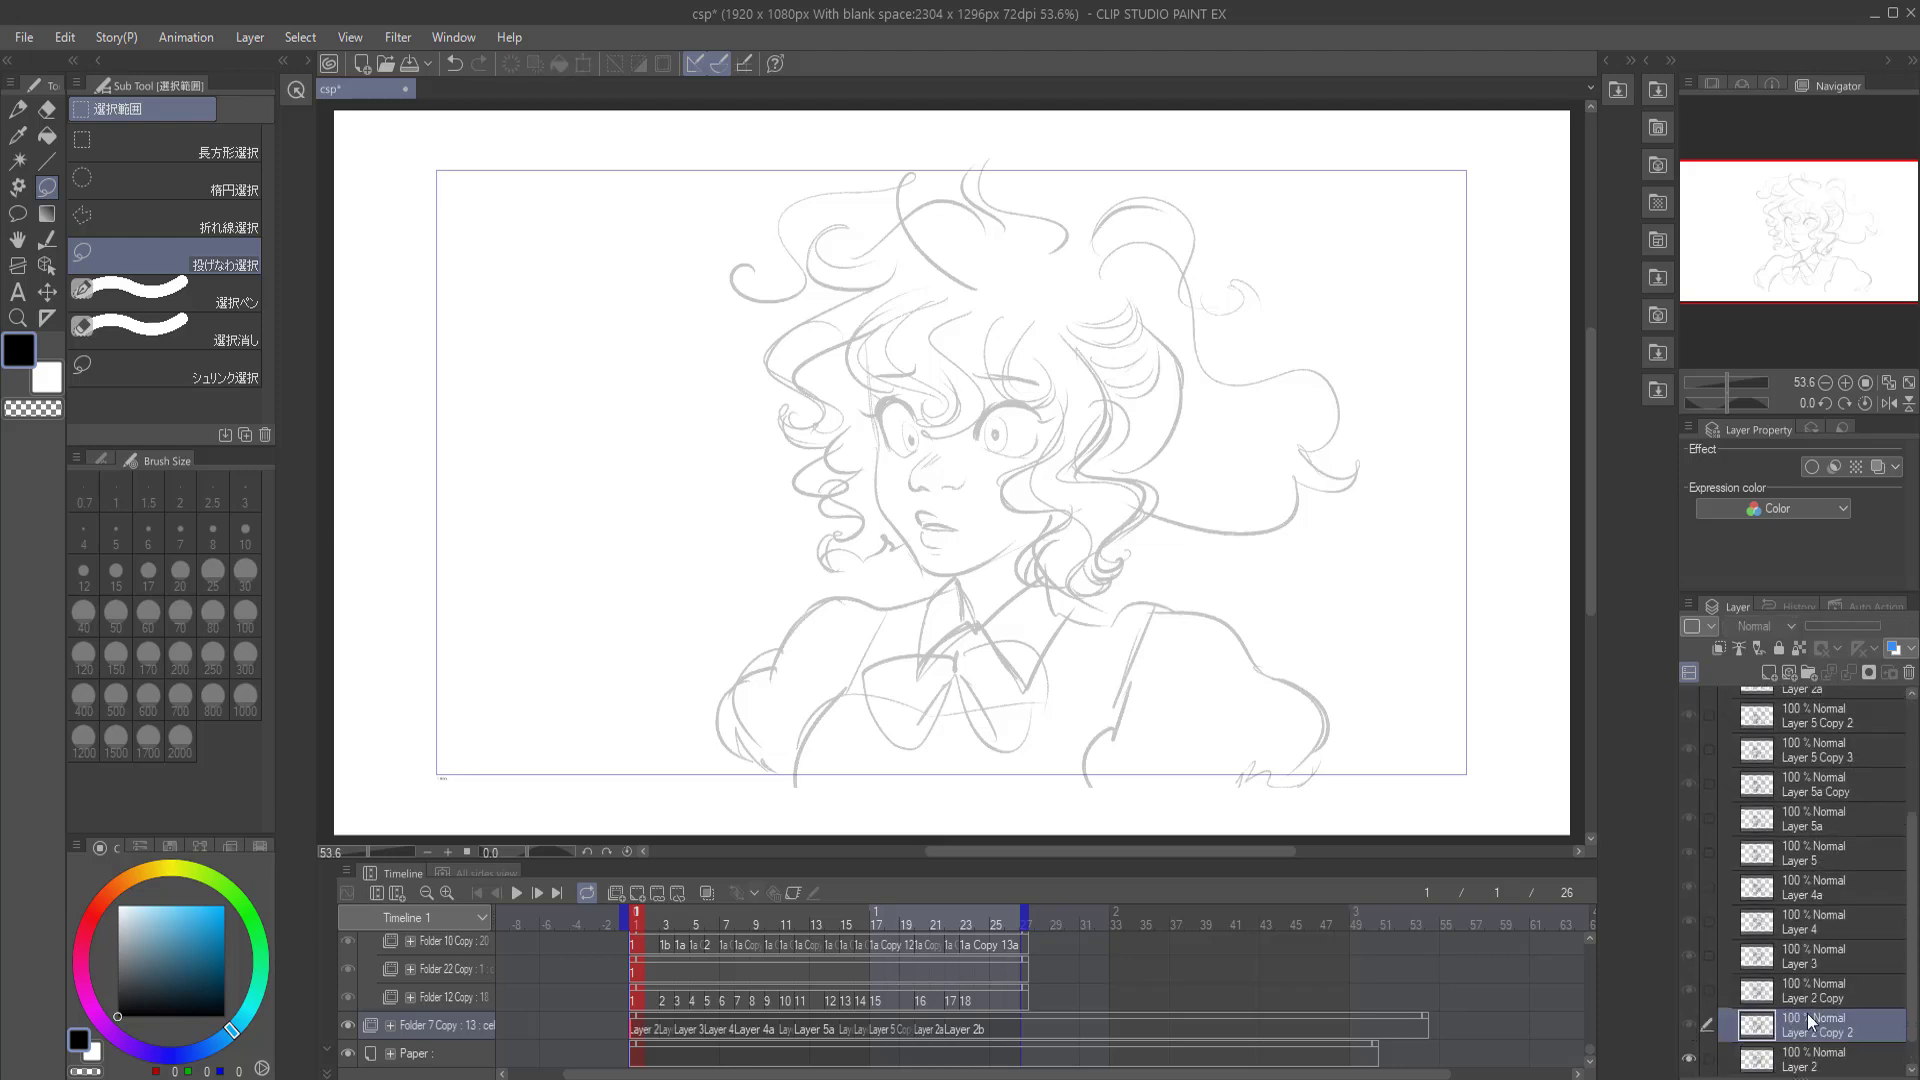
{"action": "right_click", "coordinate": [652, 1024]}
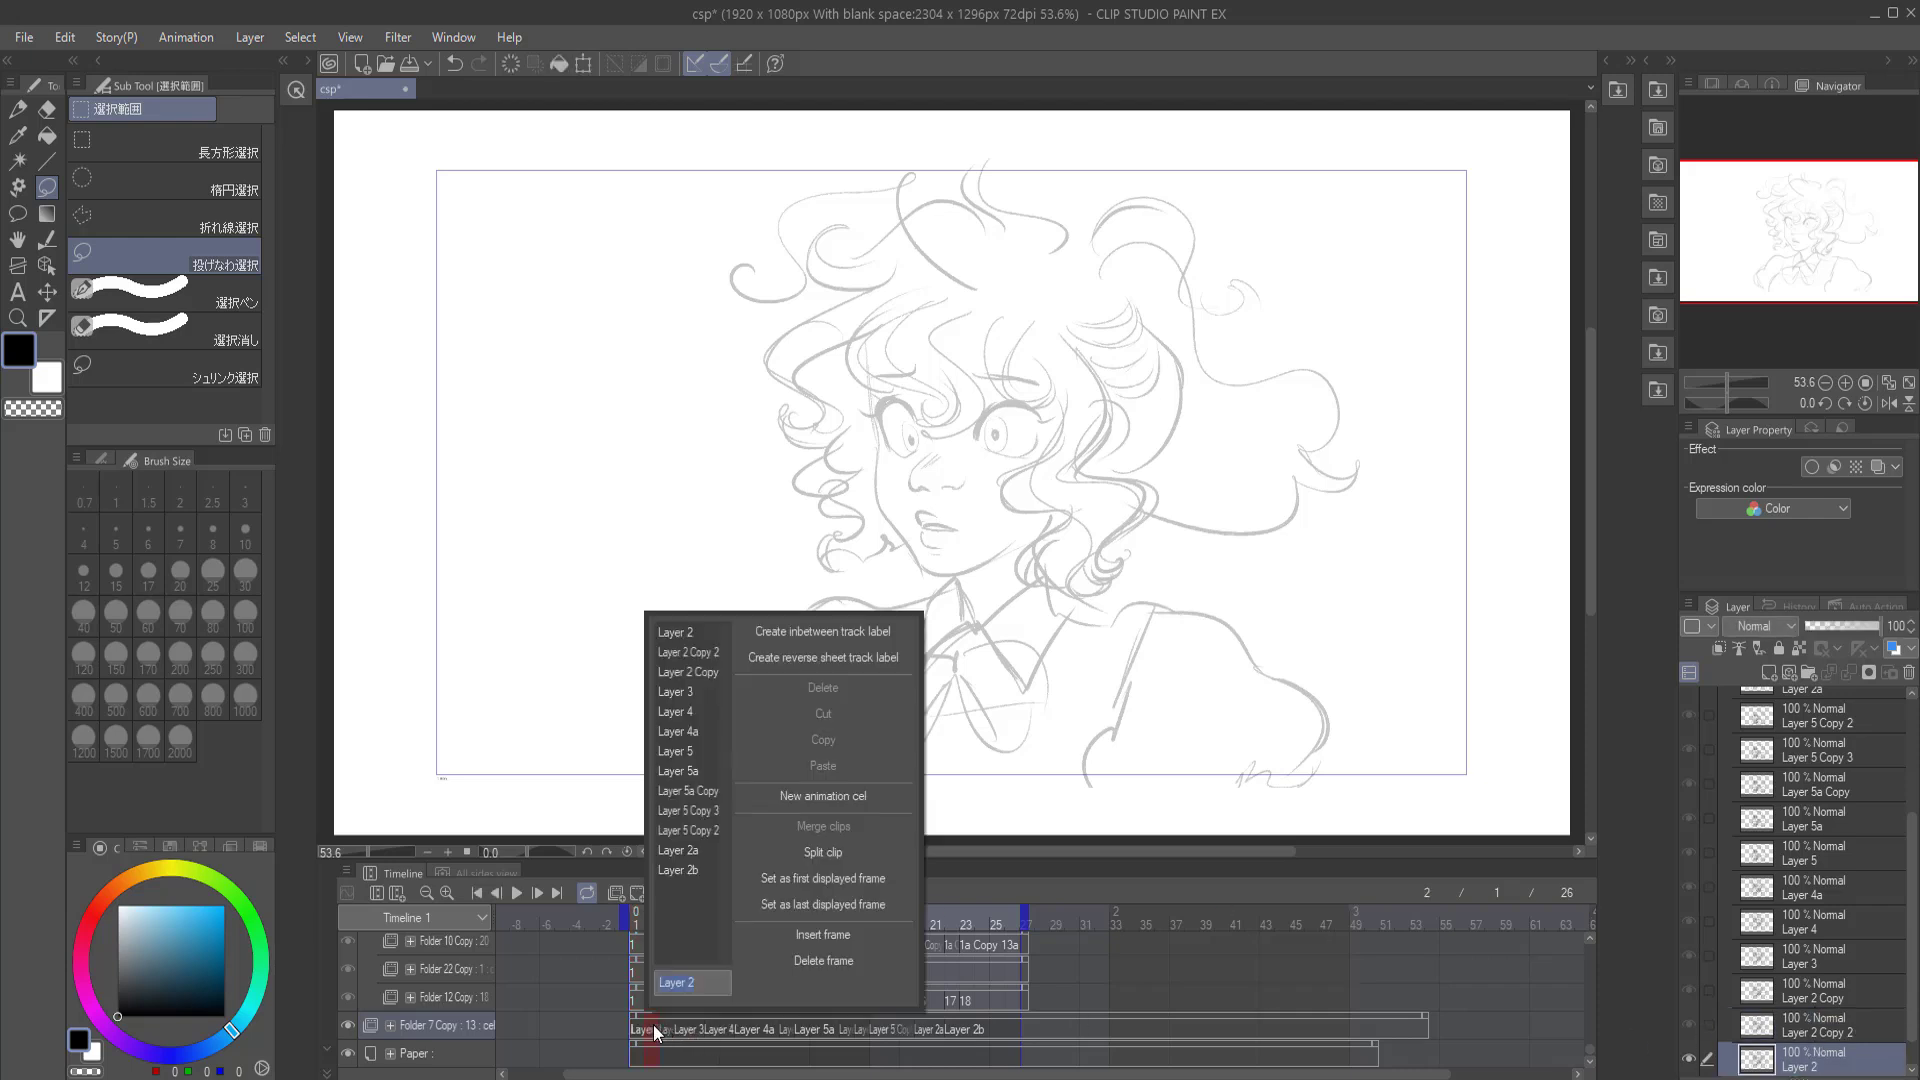
{"action": "left_click", "coordinate": [706, 653]}
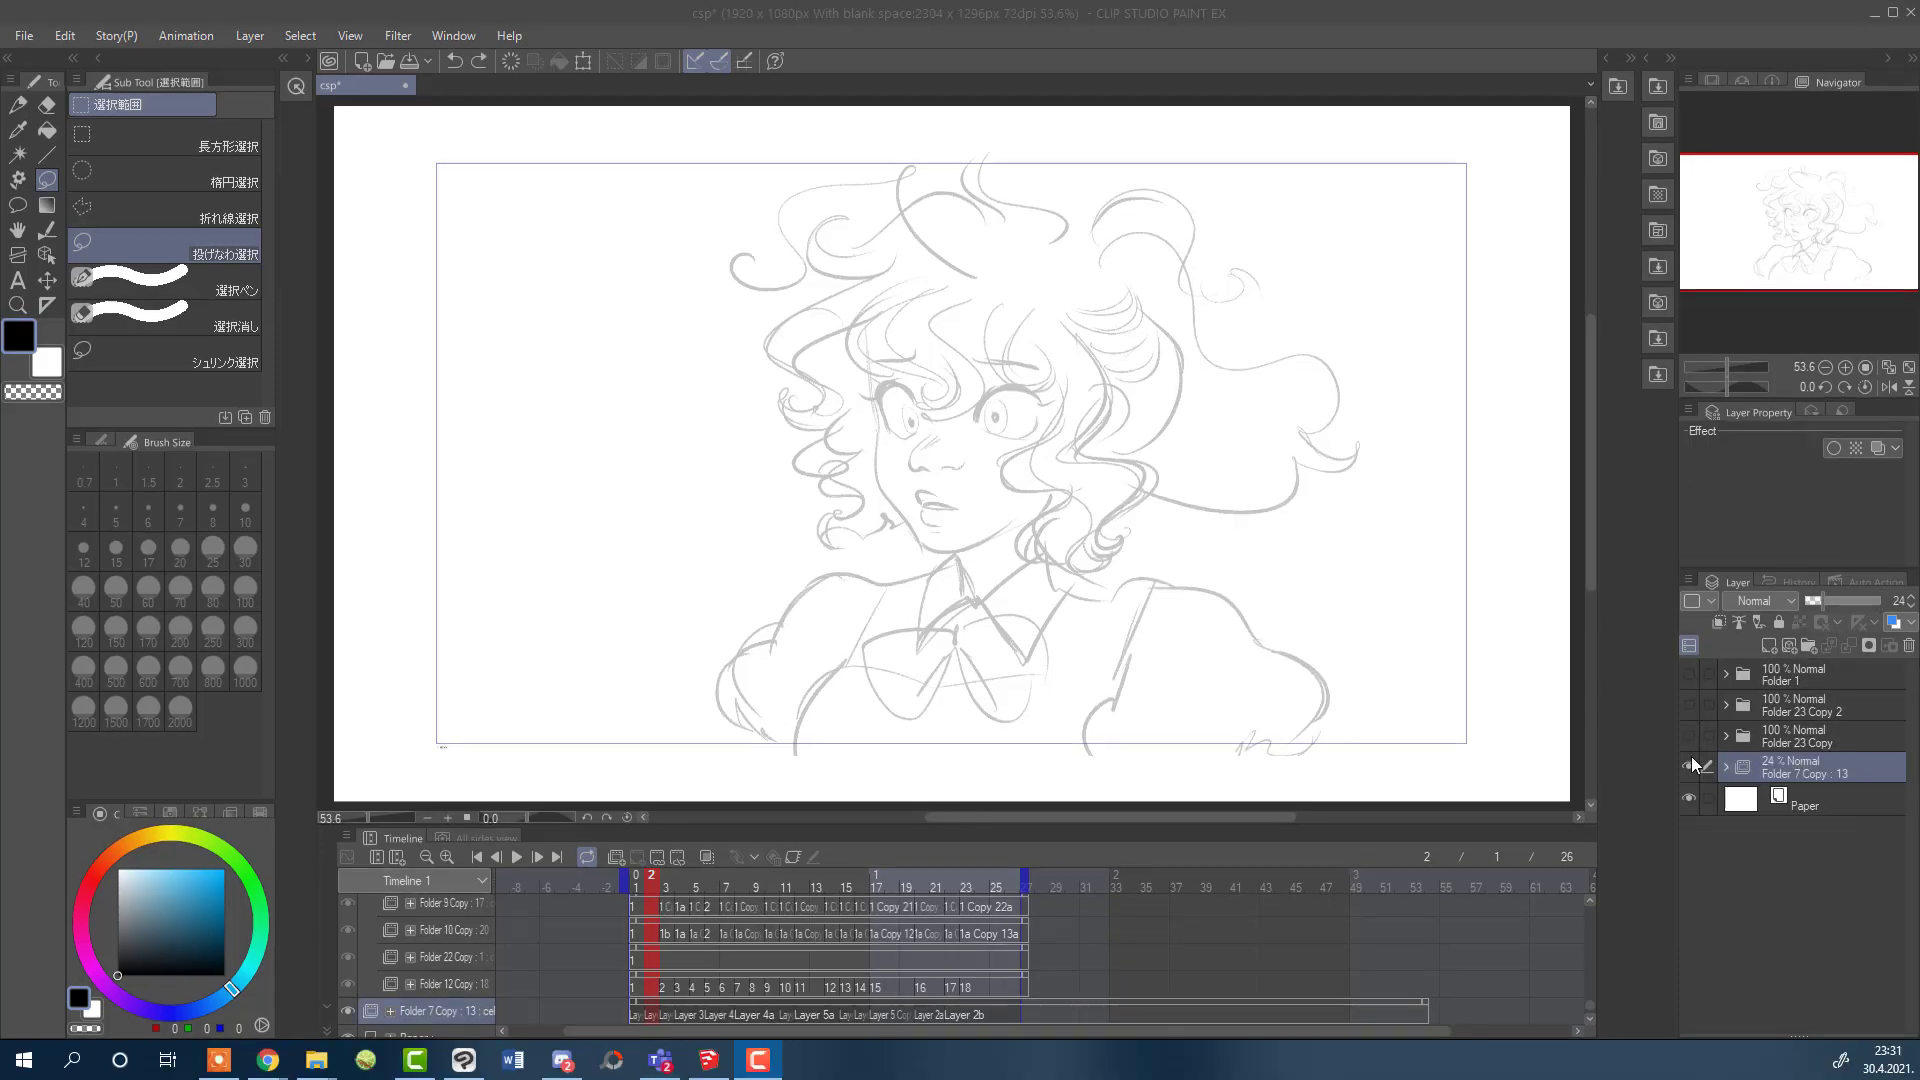
- Hide Folder 7 Copy, show Folder 23 Copy's line art, preview the frames and expand the folder
{"action": "left_click", "coordinate": [1690, 759]}
{"action": "left_click", "coordinate": [1690, 736]}
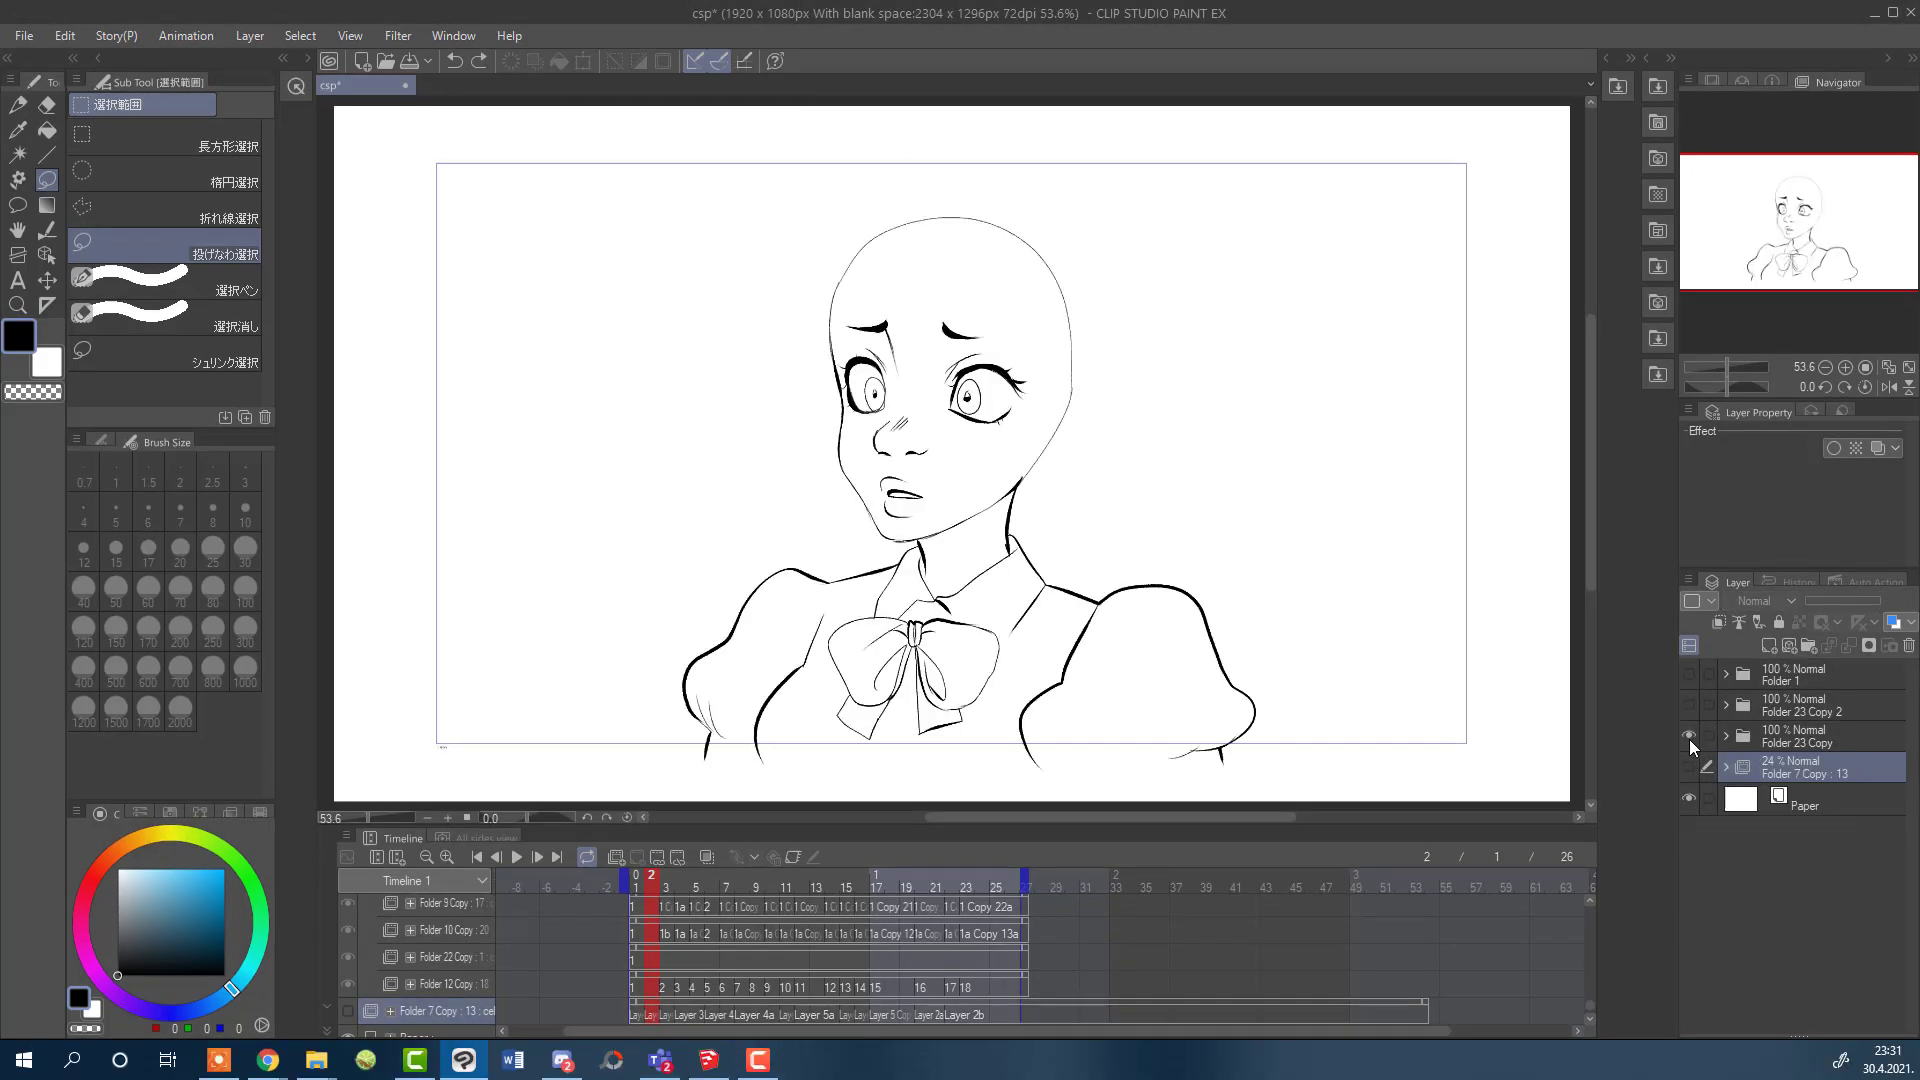
{"action": "mouse_move", "coordinate": [678, 886]}
{"action": "left_mouse_down"}
{"action": "mouse_move", "coordinate": [1000, 882]}
{"action": "mouse_move", "coordinate": [585, 890]}
{"action": "left_mouse_up"}
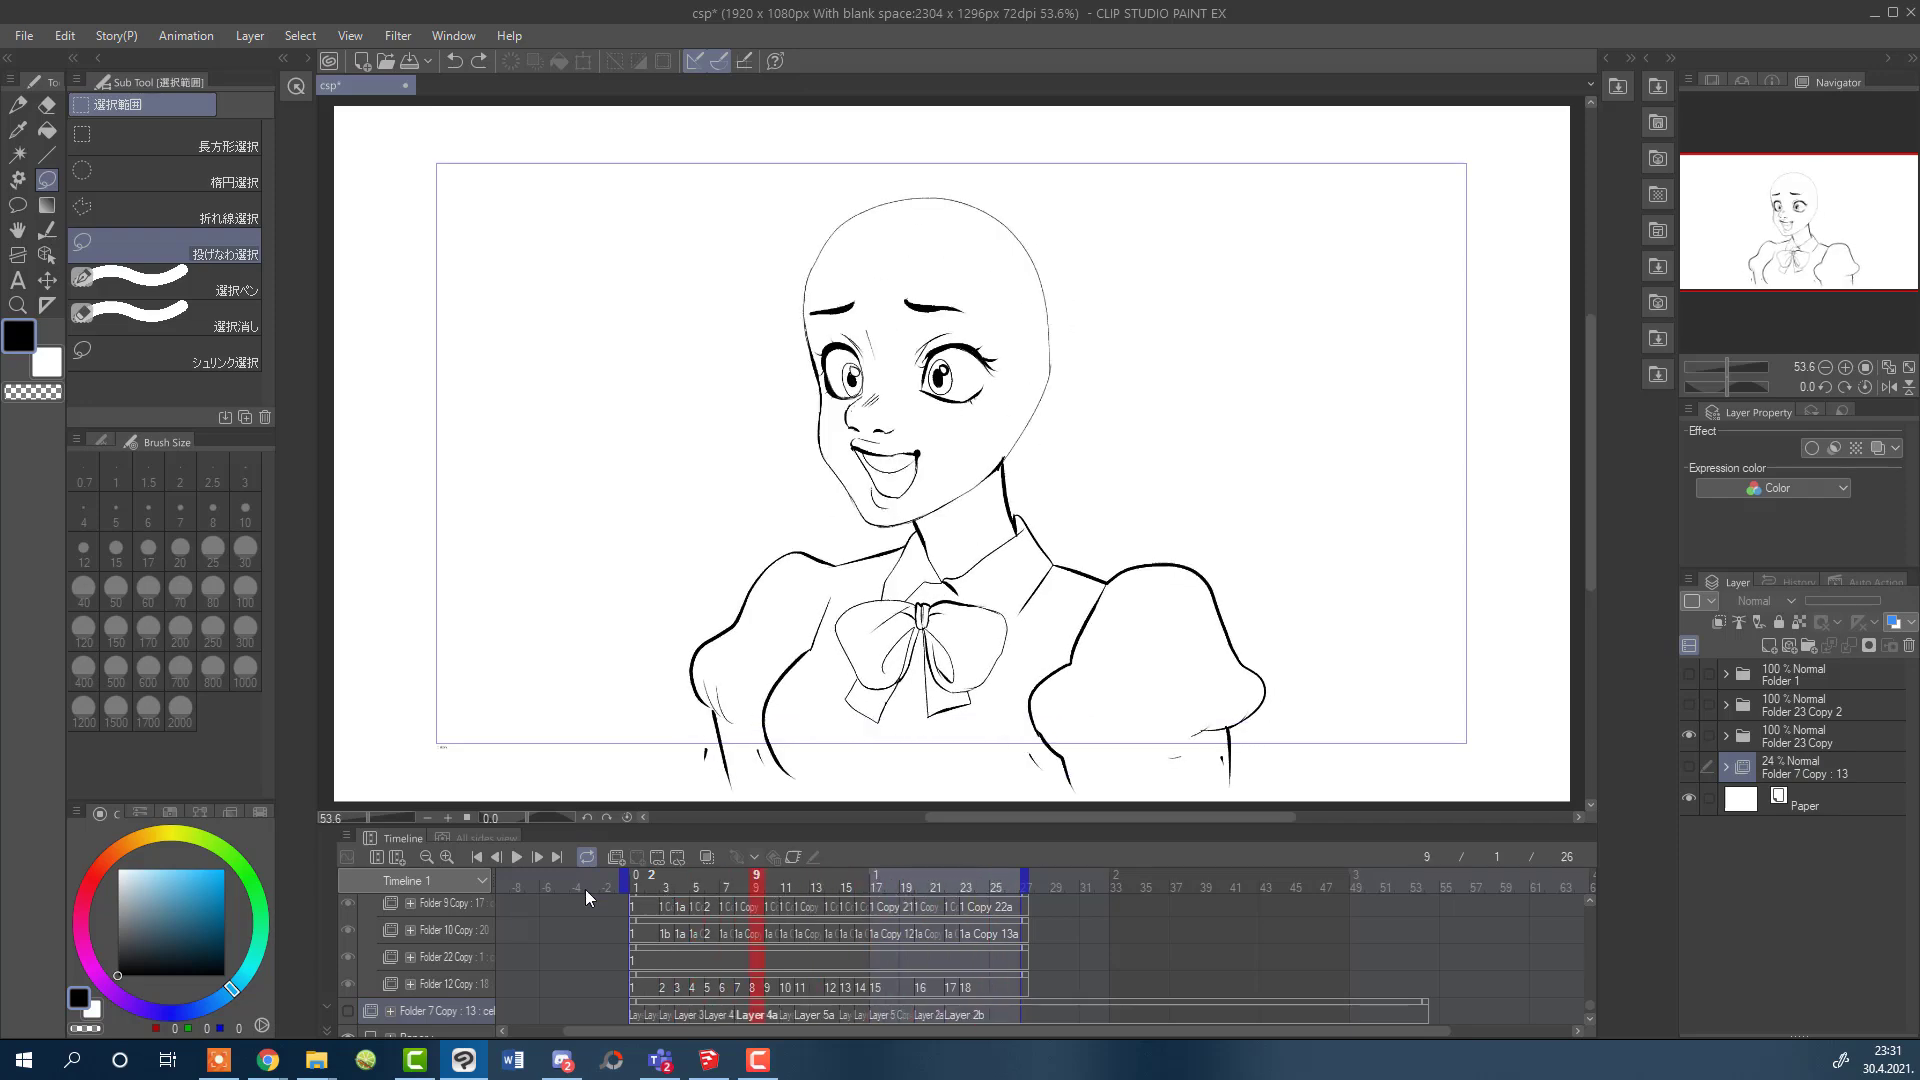
{"action": "left_click", "coordinate": [1724, 740]}
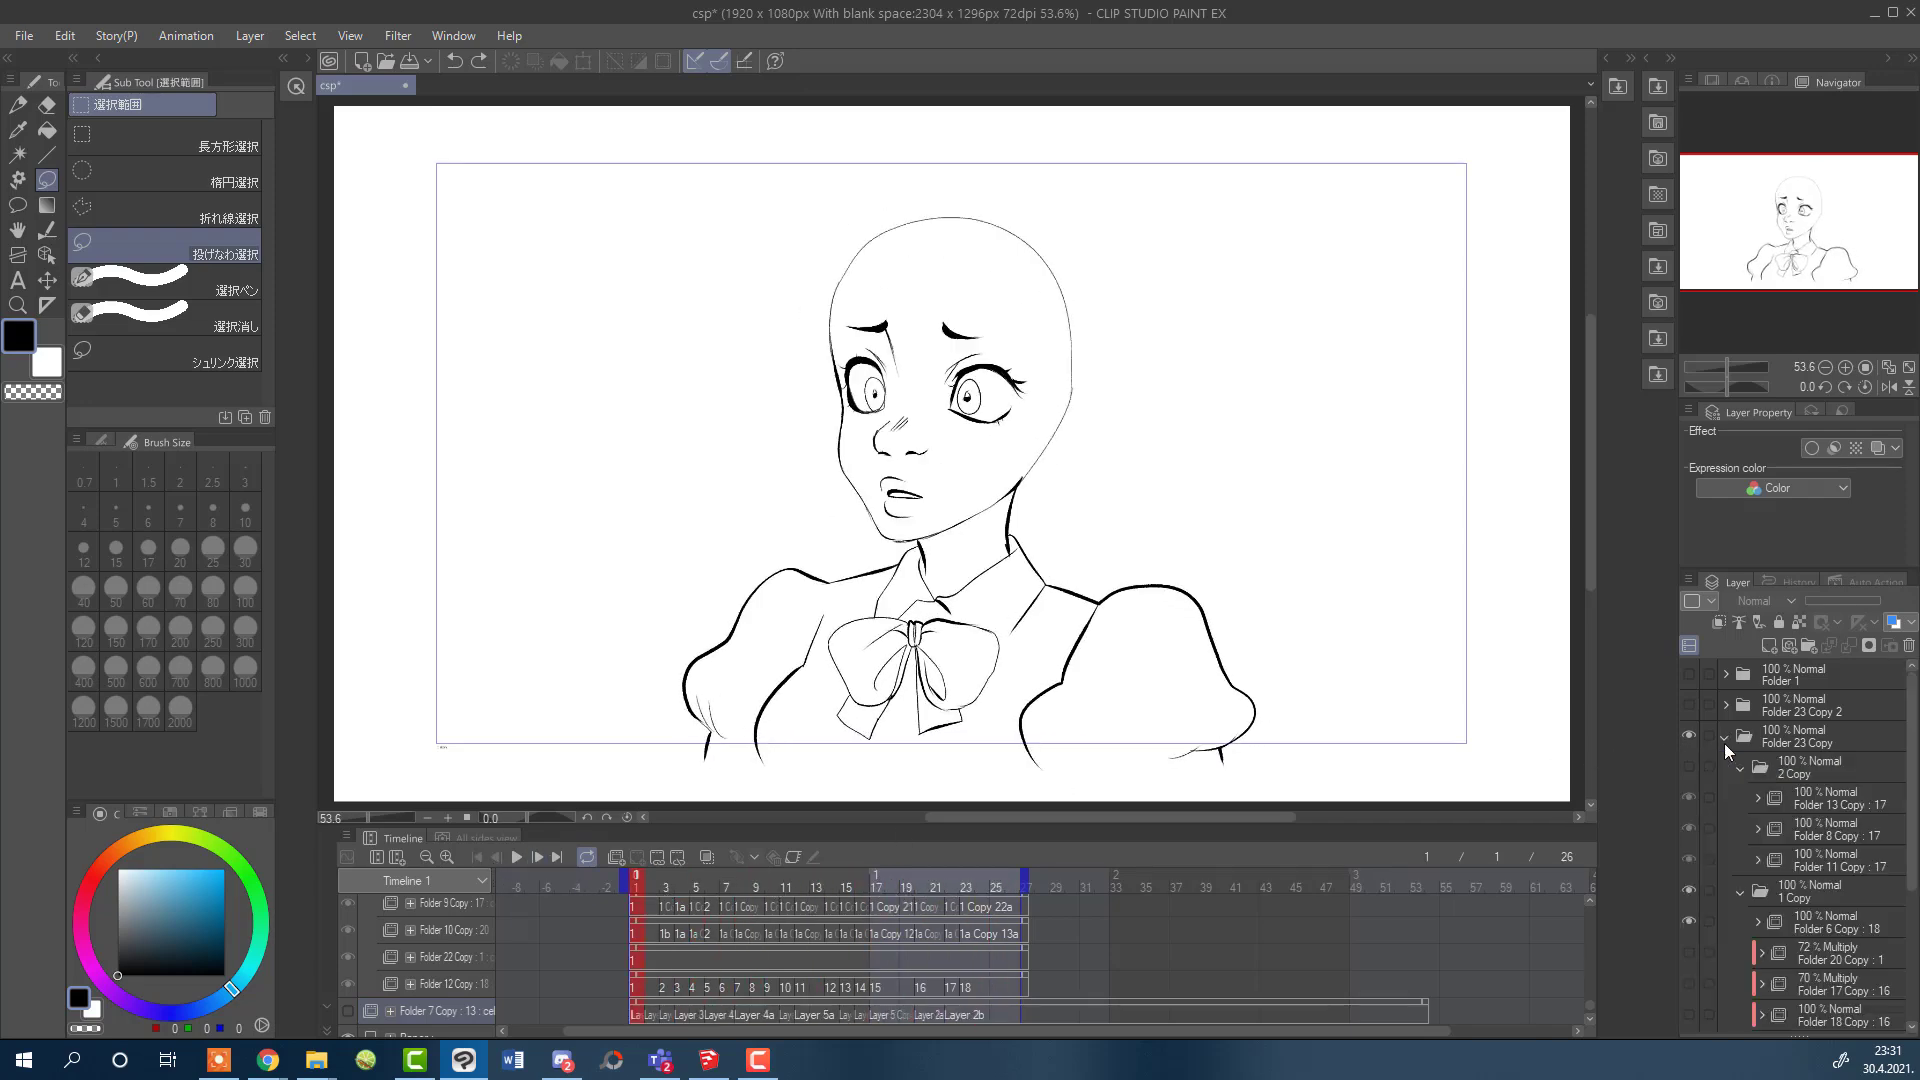
{"action": "scroll", "coordinate": [681, 970], "scroll_direction": "down", "scroll_amount": 1}
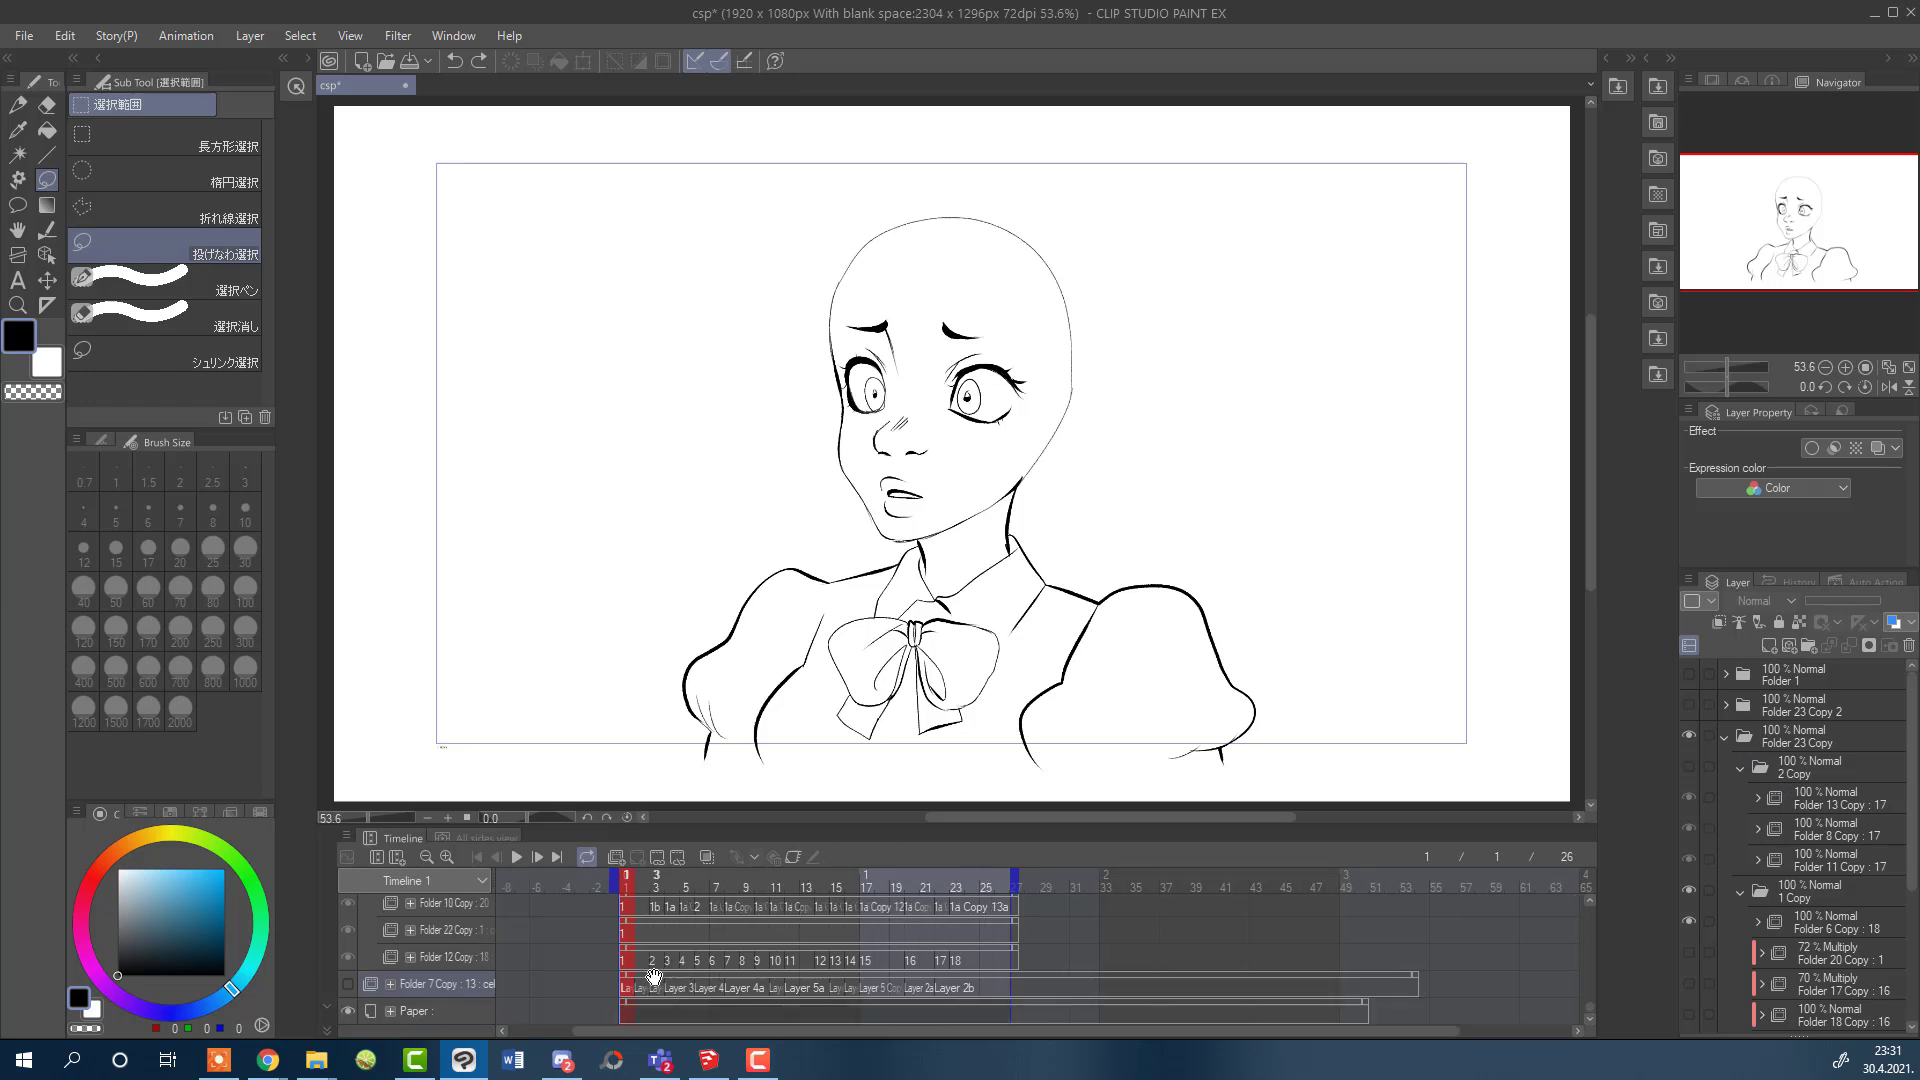
- Add a cel to Folder 1, delete it, then recreate cel 1 and assign it to frame 1
{"action": "scroll", "coordinate": [655, 959], "scroll_direction": "up", "scroll_amount": 5}
{"action": "scroll", "coordinate": [652, 959], "scroll_direction": "up", "scroll_amount": 4}
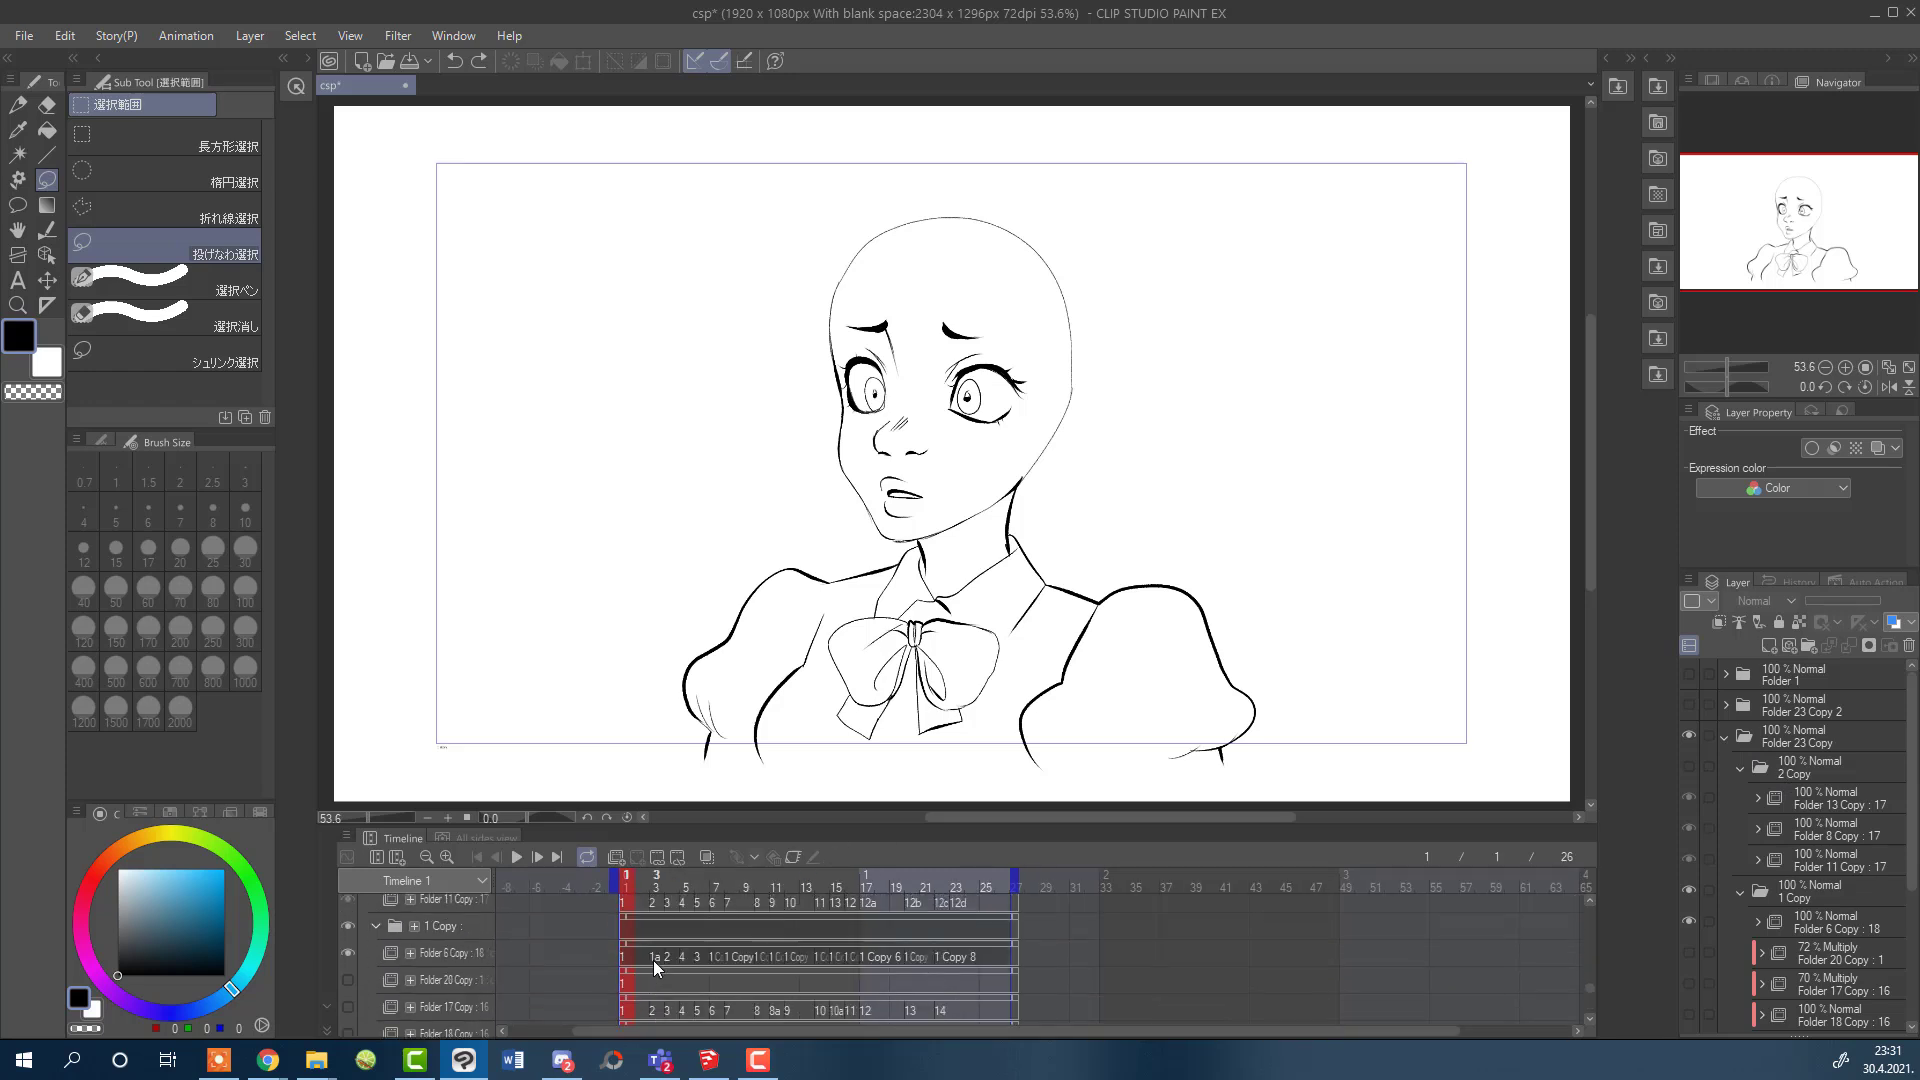
{"action": "left_click", "coordinate": [630, 985]}
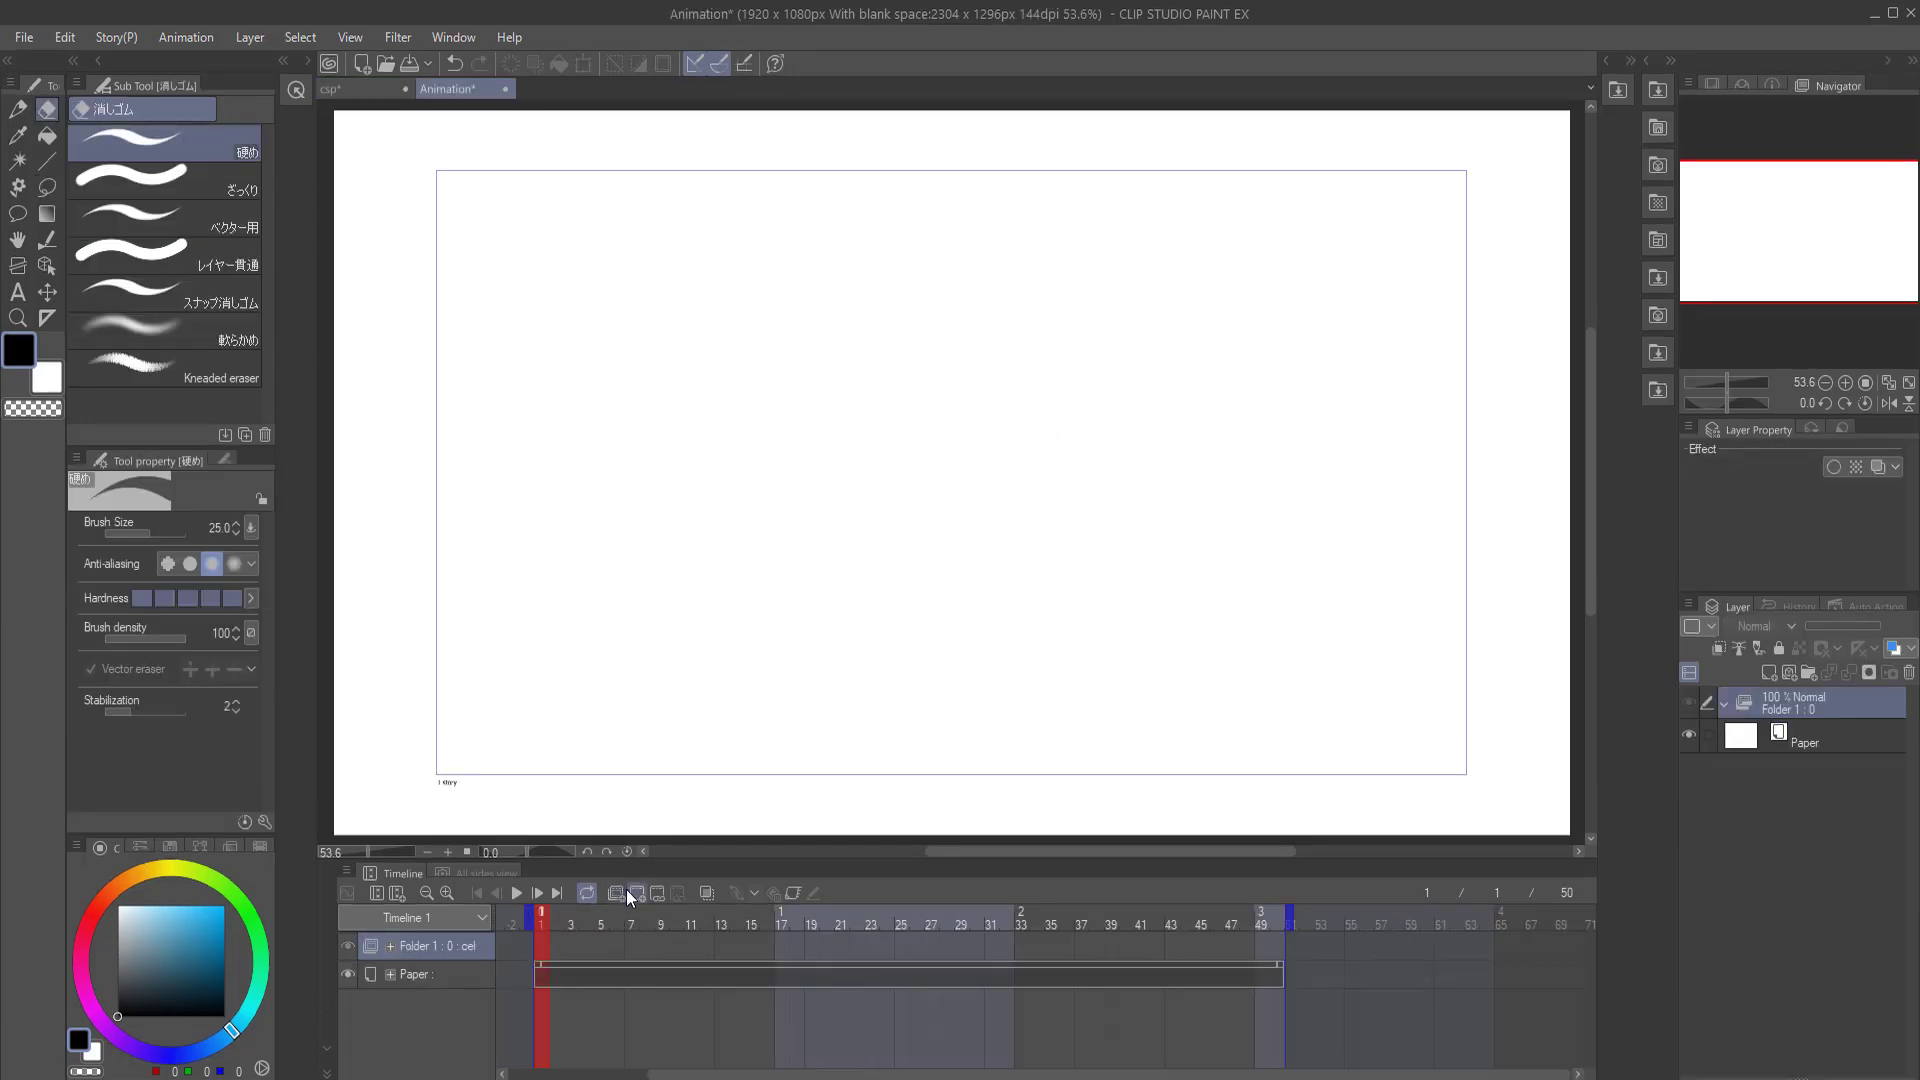
{"action": "left_click", "coordinate": [632, 890]}
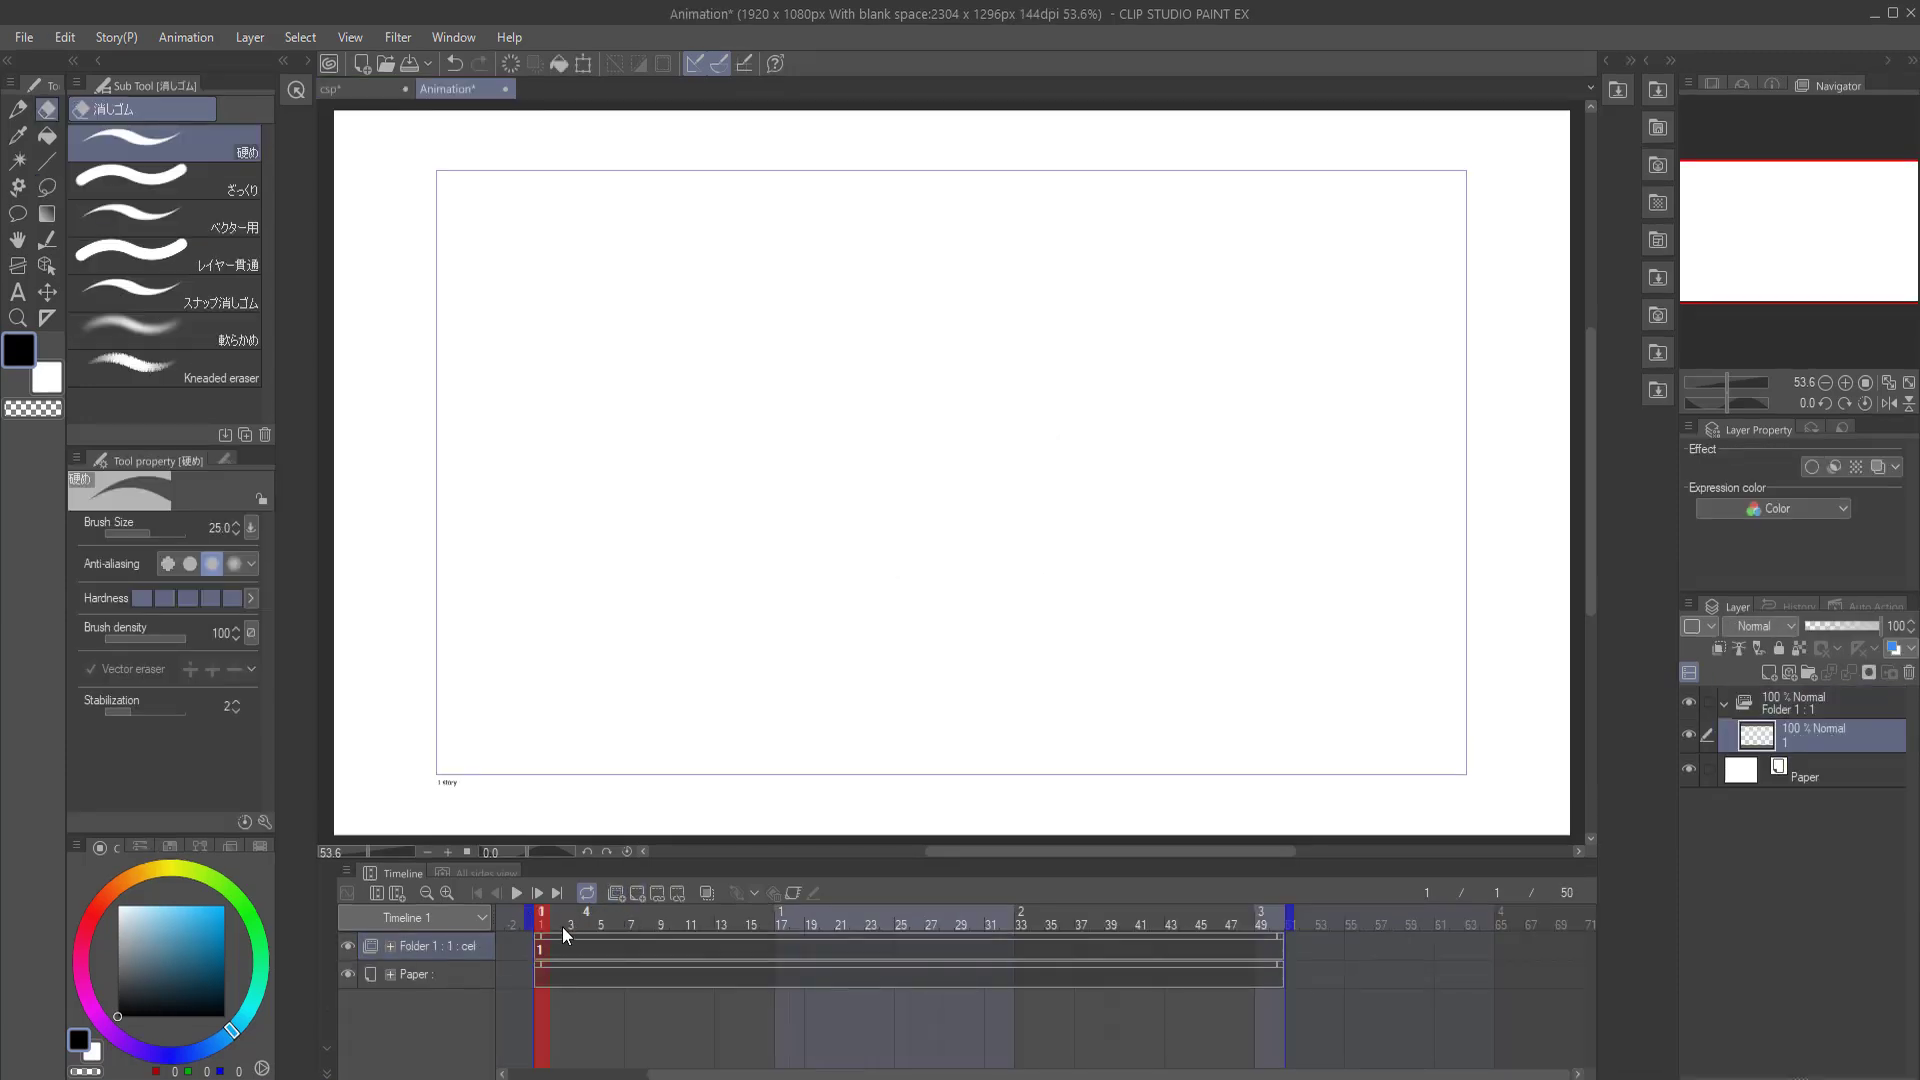
{"action": "left_click", "coordinate": [680, 890]}
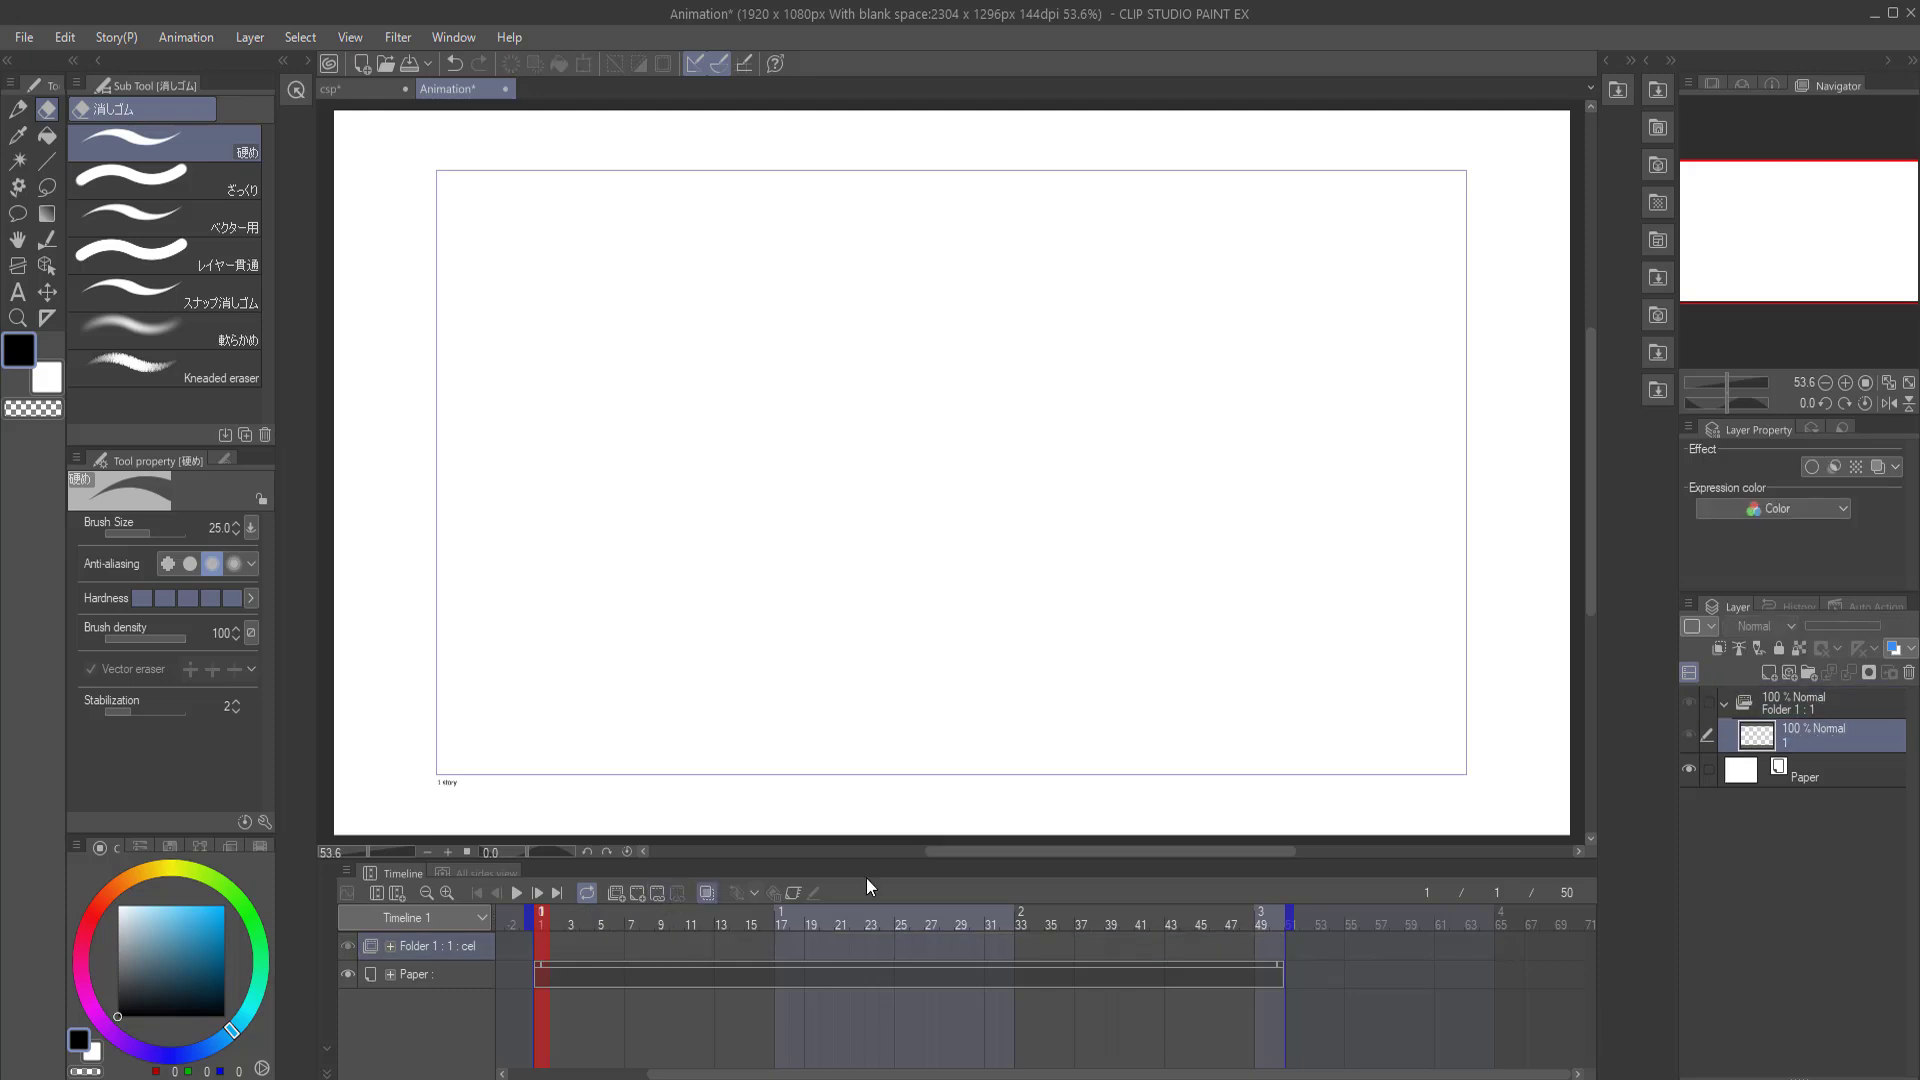
{"action": "left_click", "coordinate": [1909, 673]}
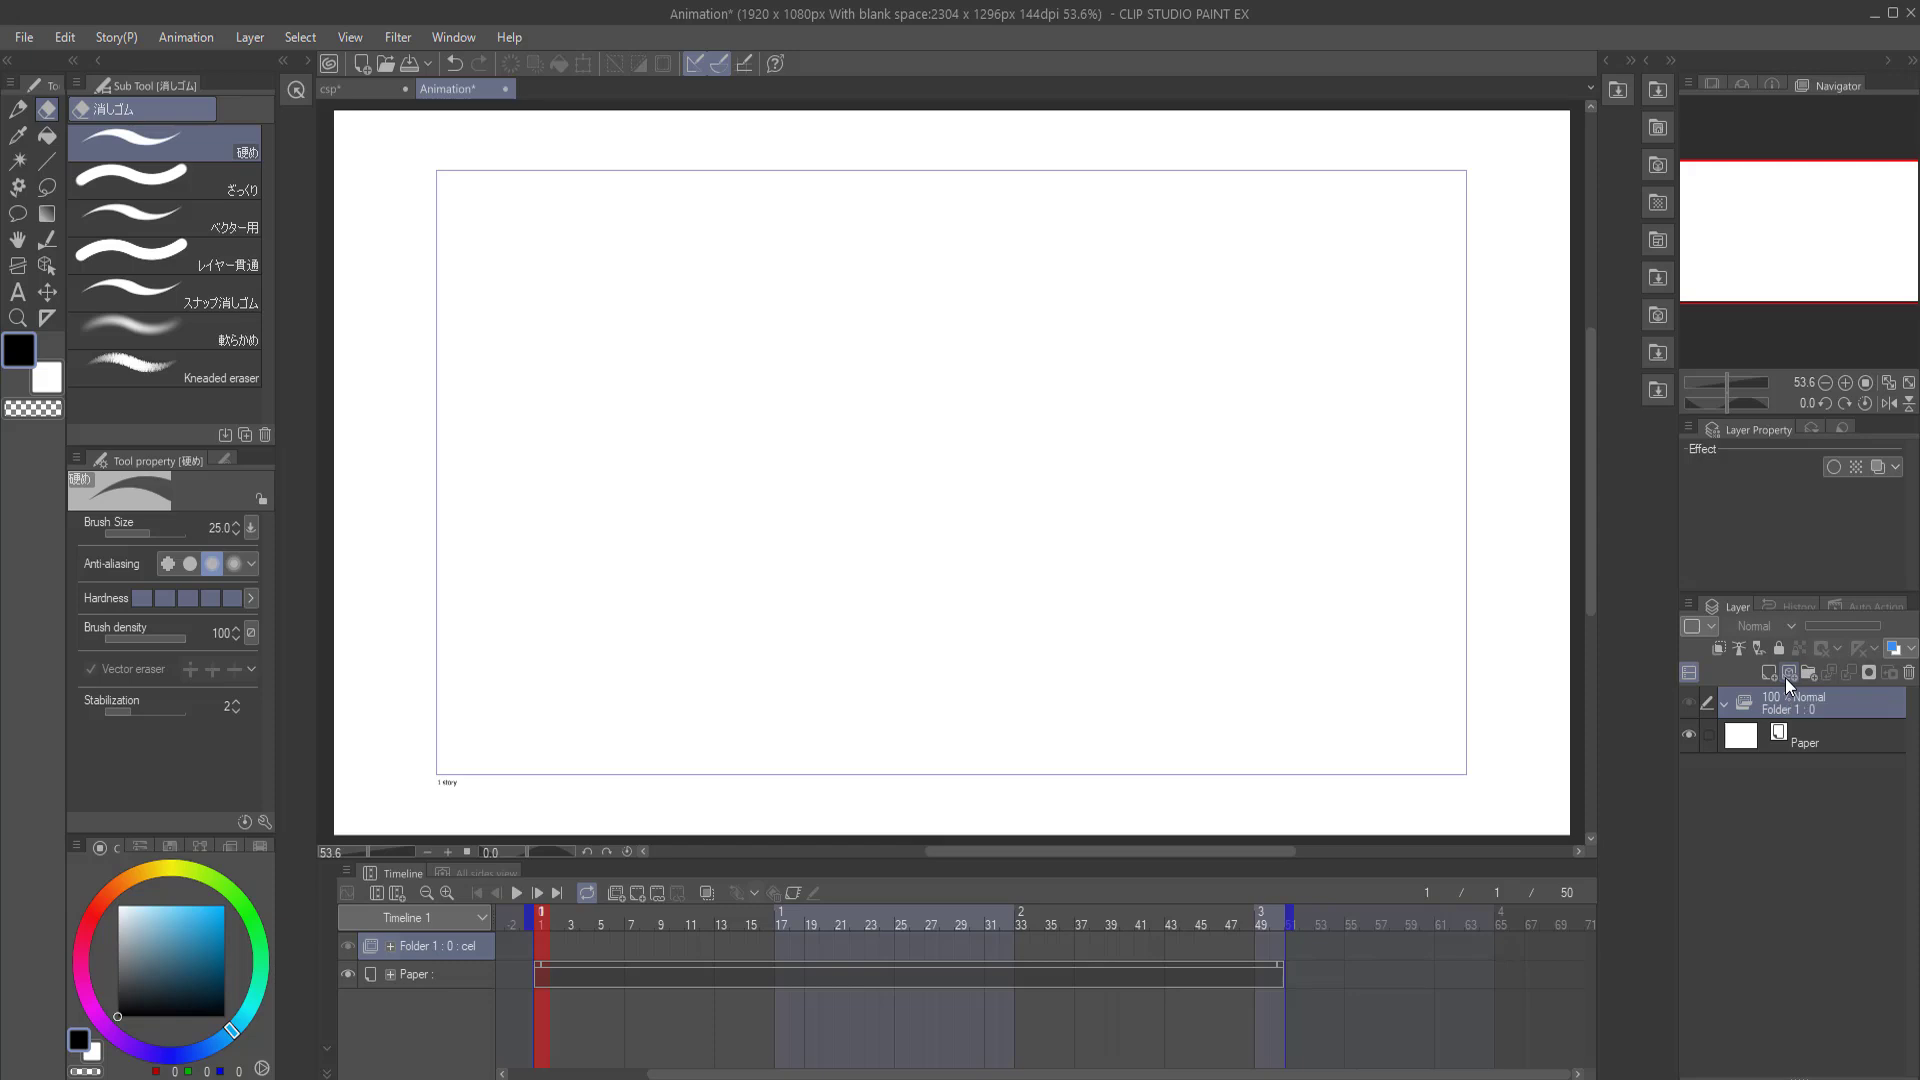
{"action": "left_click", "coordinate": [1785, 676]}
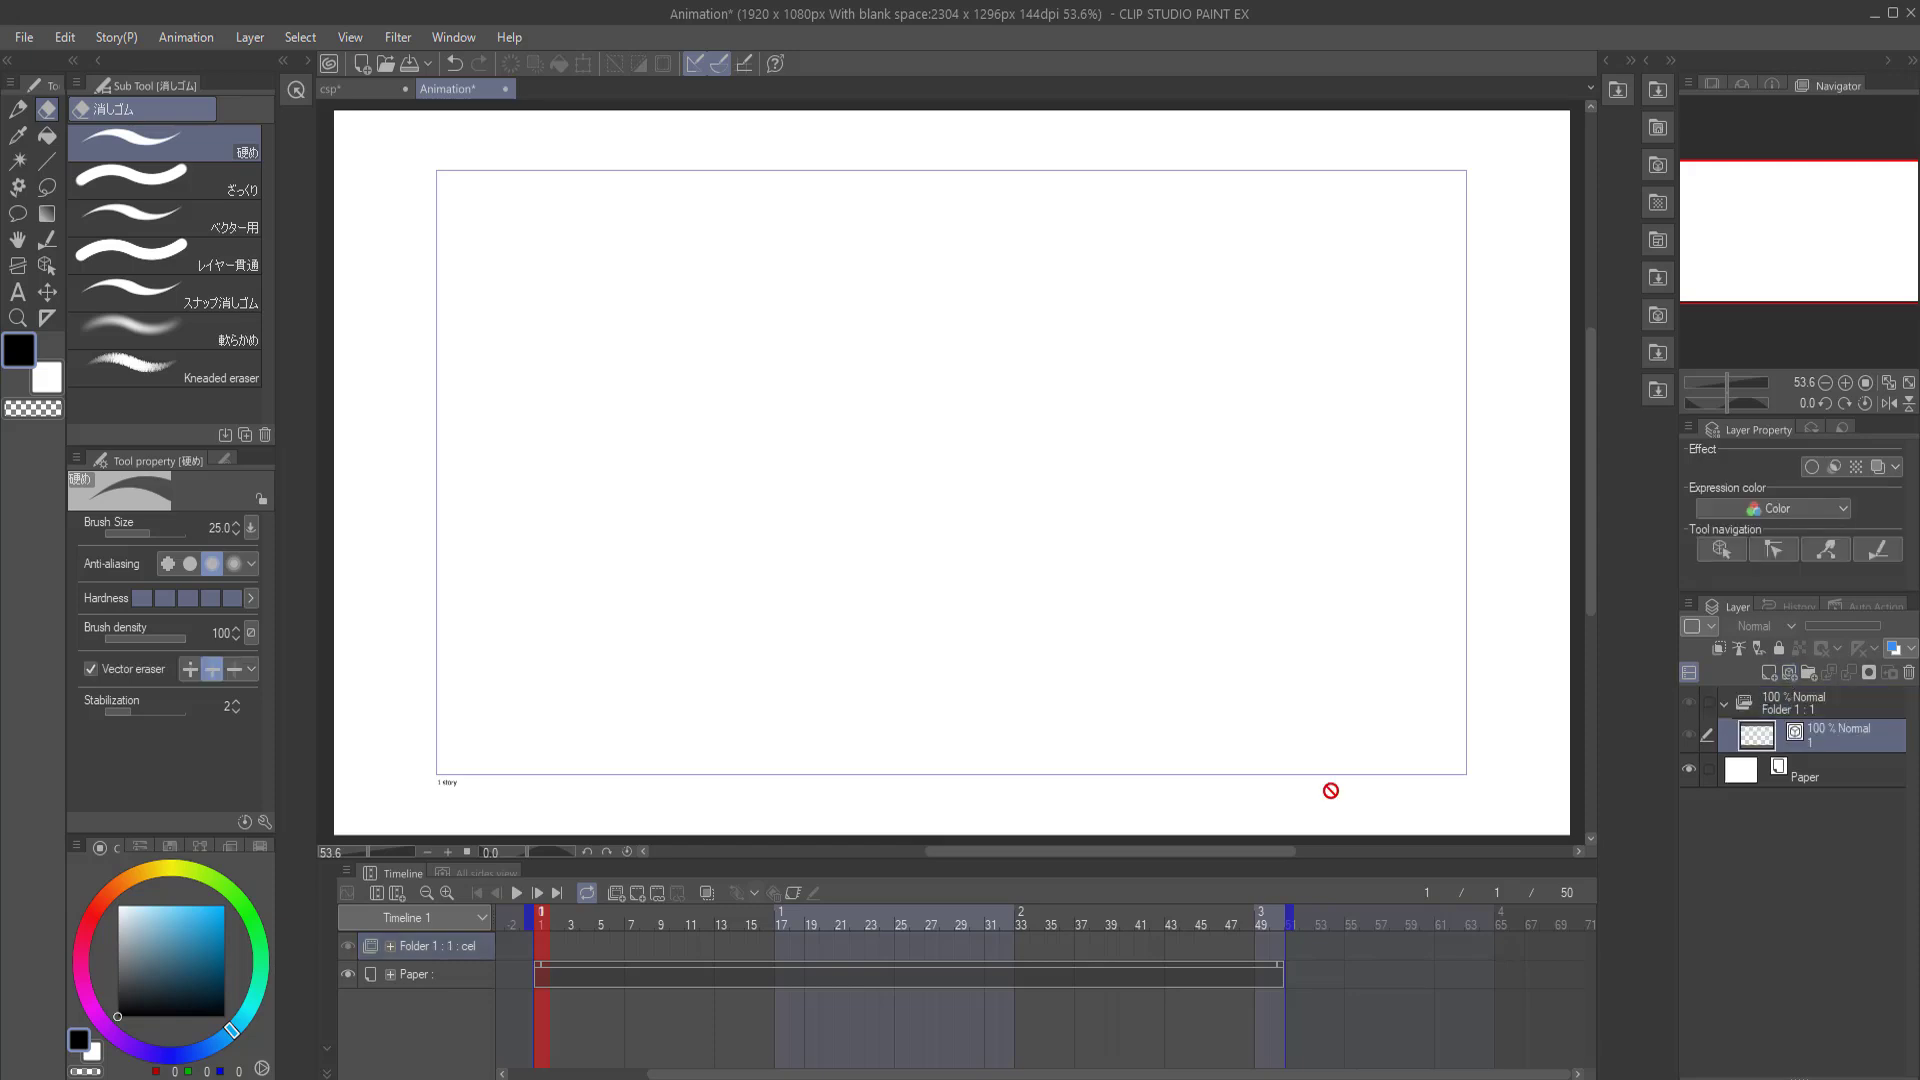
{"action": "right_click", "coordinate": [540, 947]}
{"action": "left_click", "coordinate": [575, 552]}
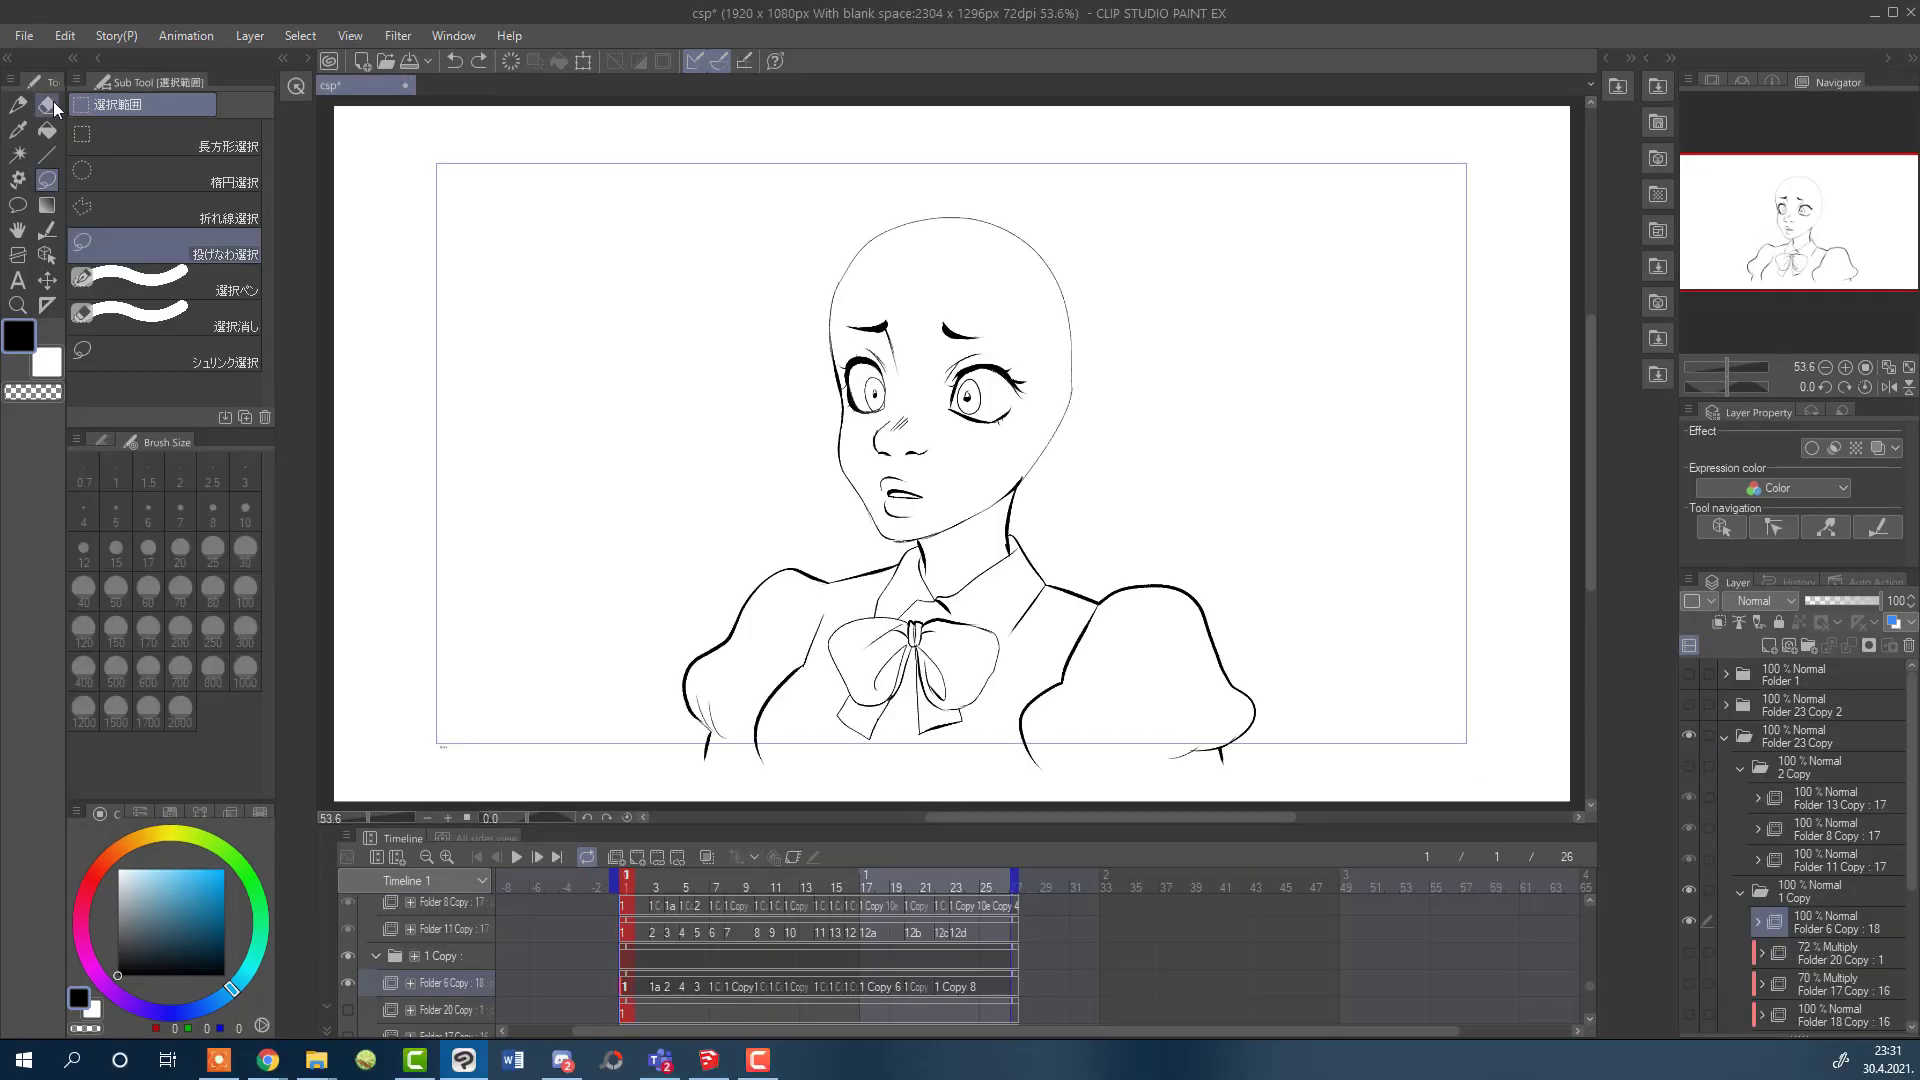
- Test the hard eraser on the head outline and mouth lines, undoing each erasure
{"action": "left_click", "coordinate": [47, 104]}
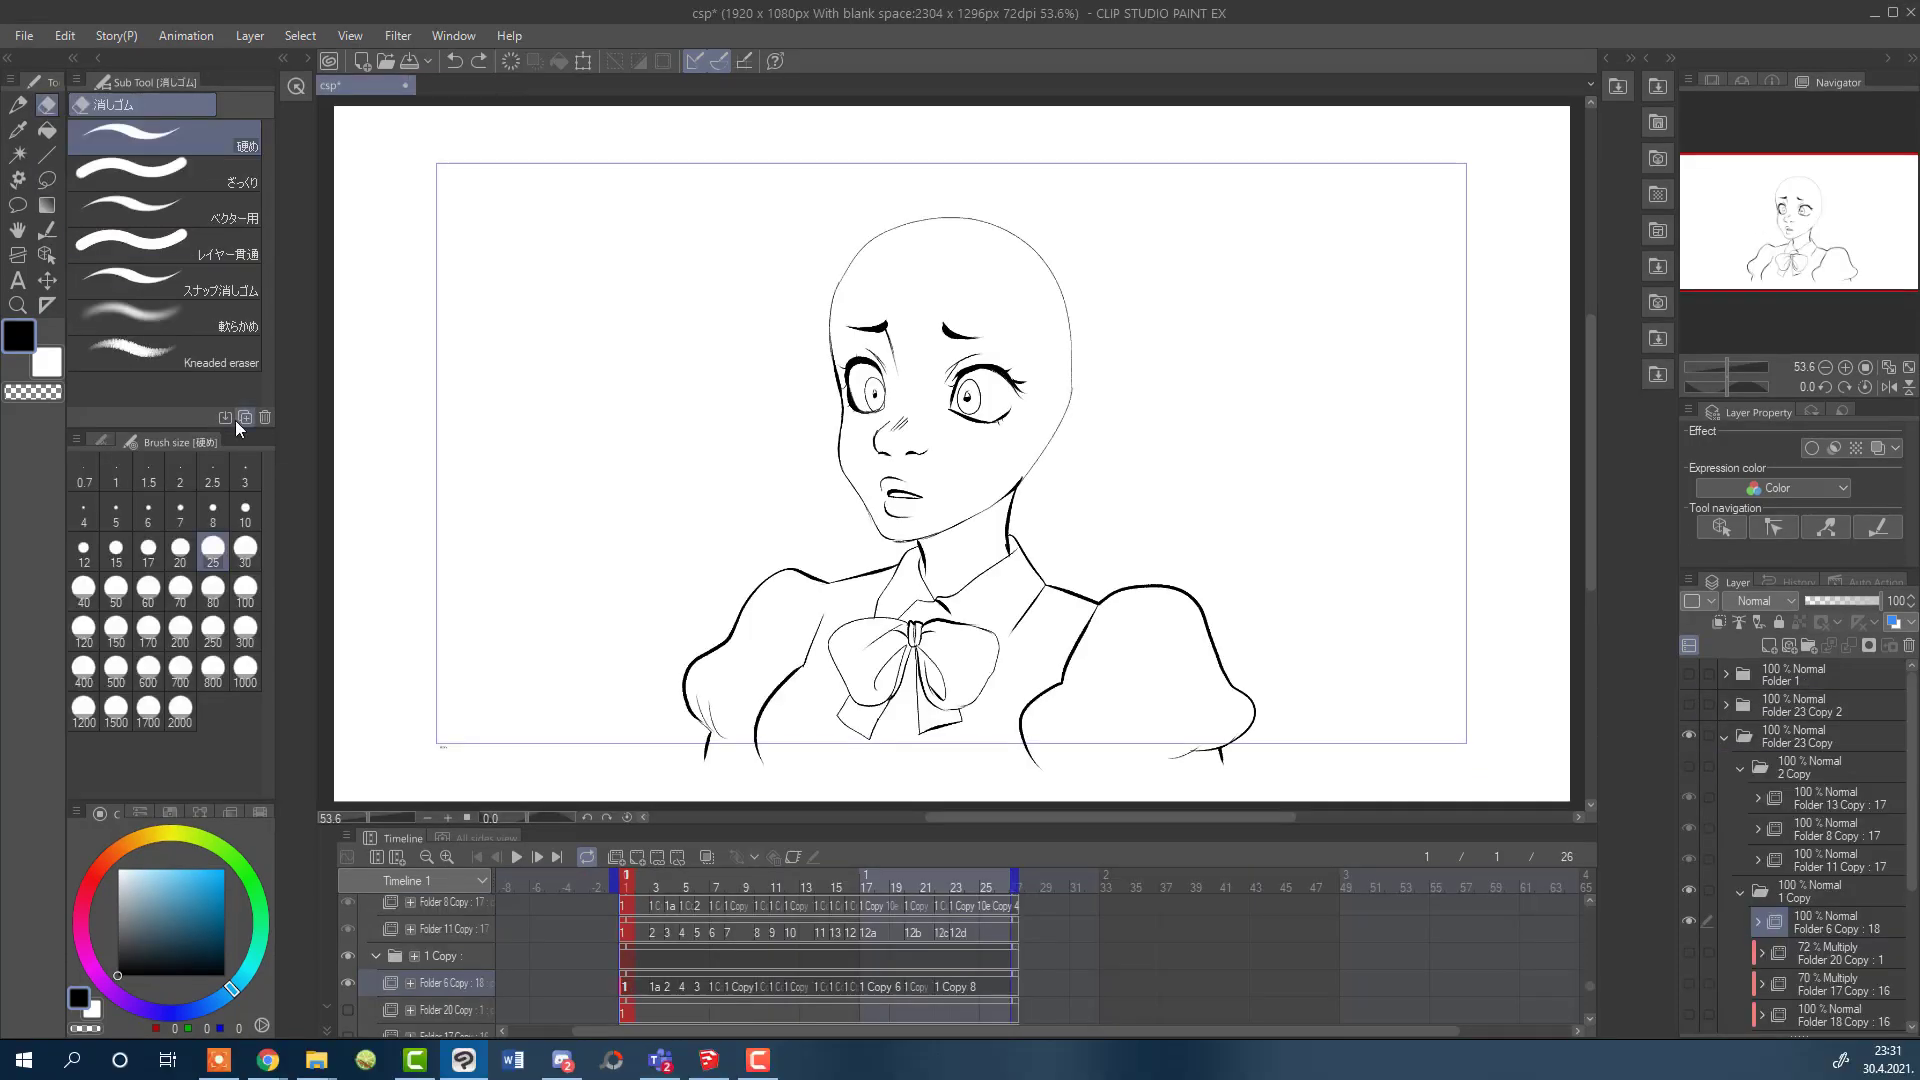
{"action": "left_click", "coordinate": [1026, 223]}
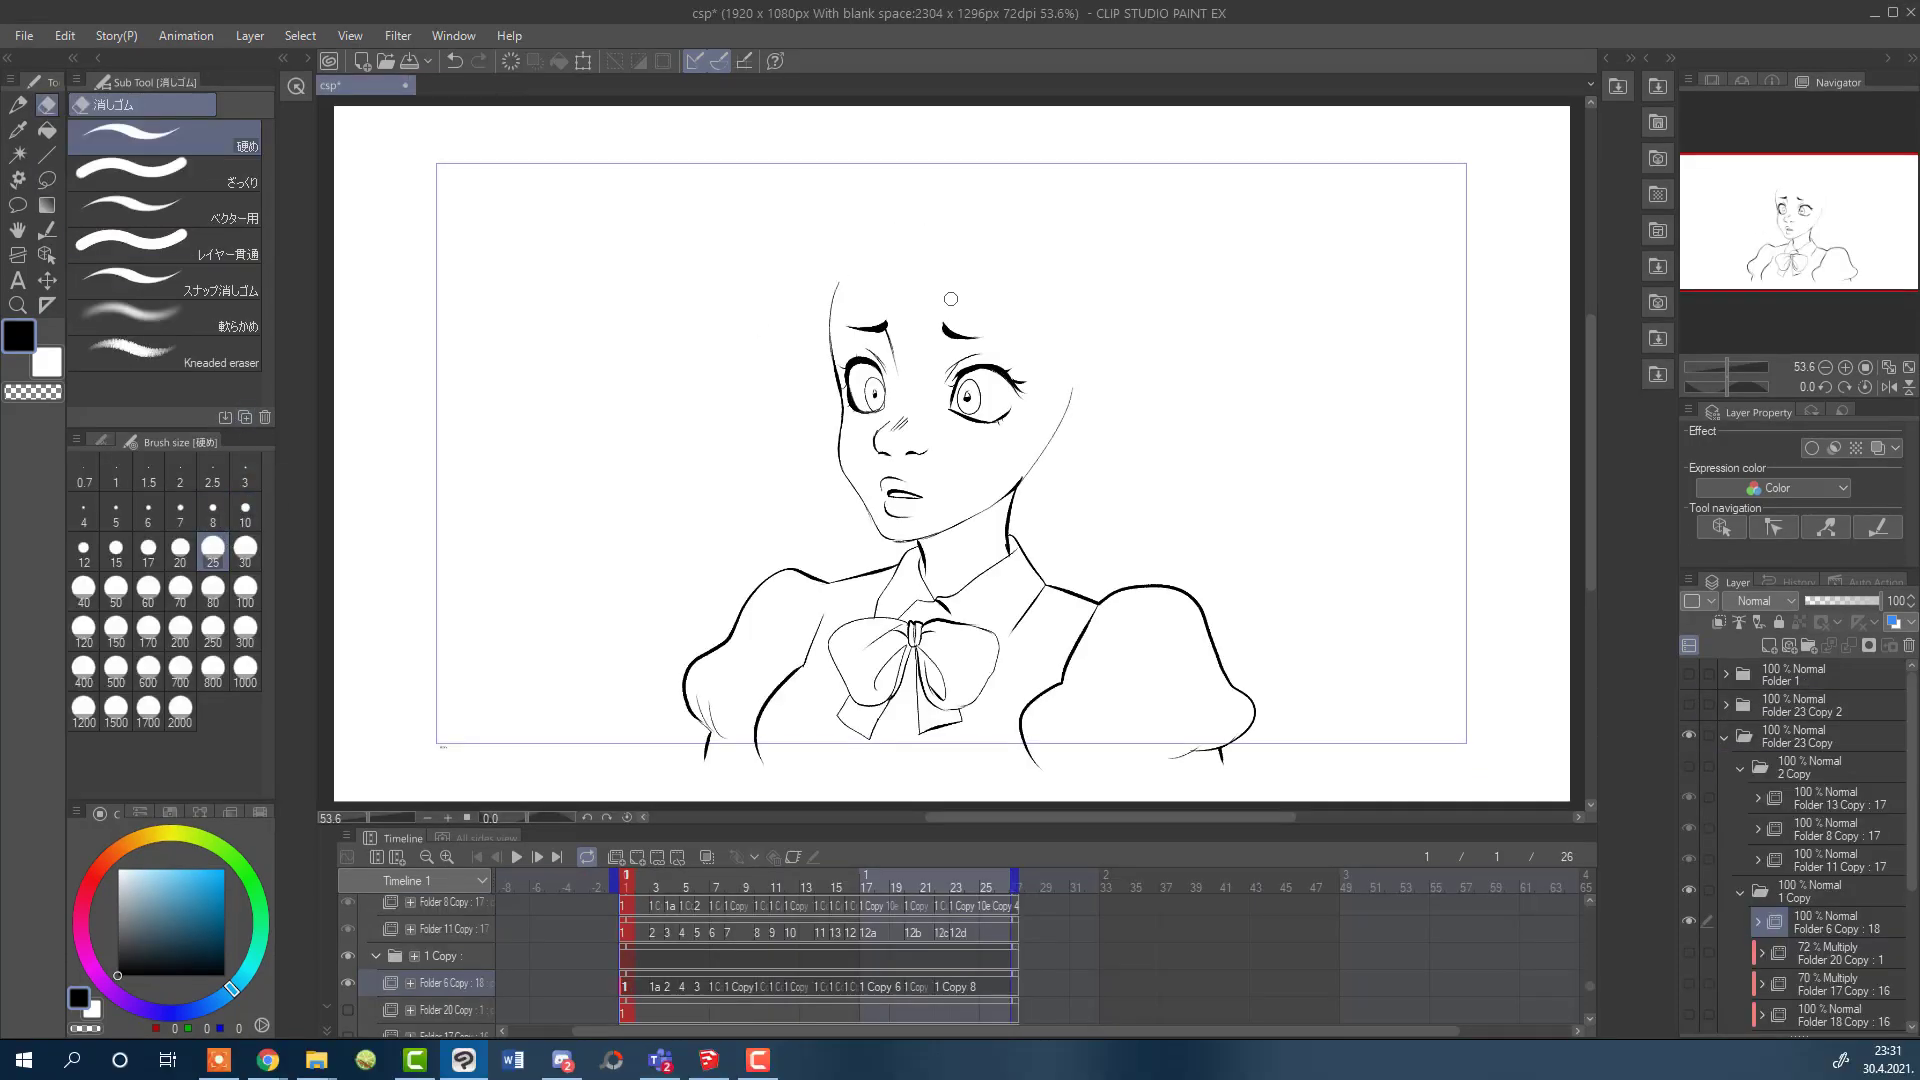
{"action": "left_click", "coordinate": [453, 61]}
{"action": "left_click_drag", "start_coordinate": [881, 466], "coordinate": [910, 495]}
{"action": "left_click", "coordinate": [454, 61]}
- Enable Vector eraser and Refer all layers in the eraser settings, then test-erase the head outline
{"action": "left_click", "coordinate": [101, 441]}
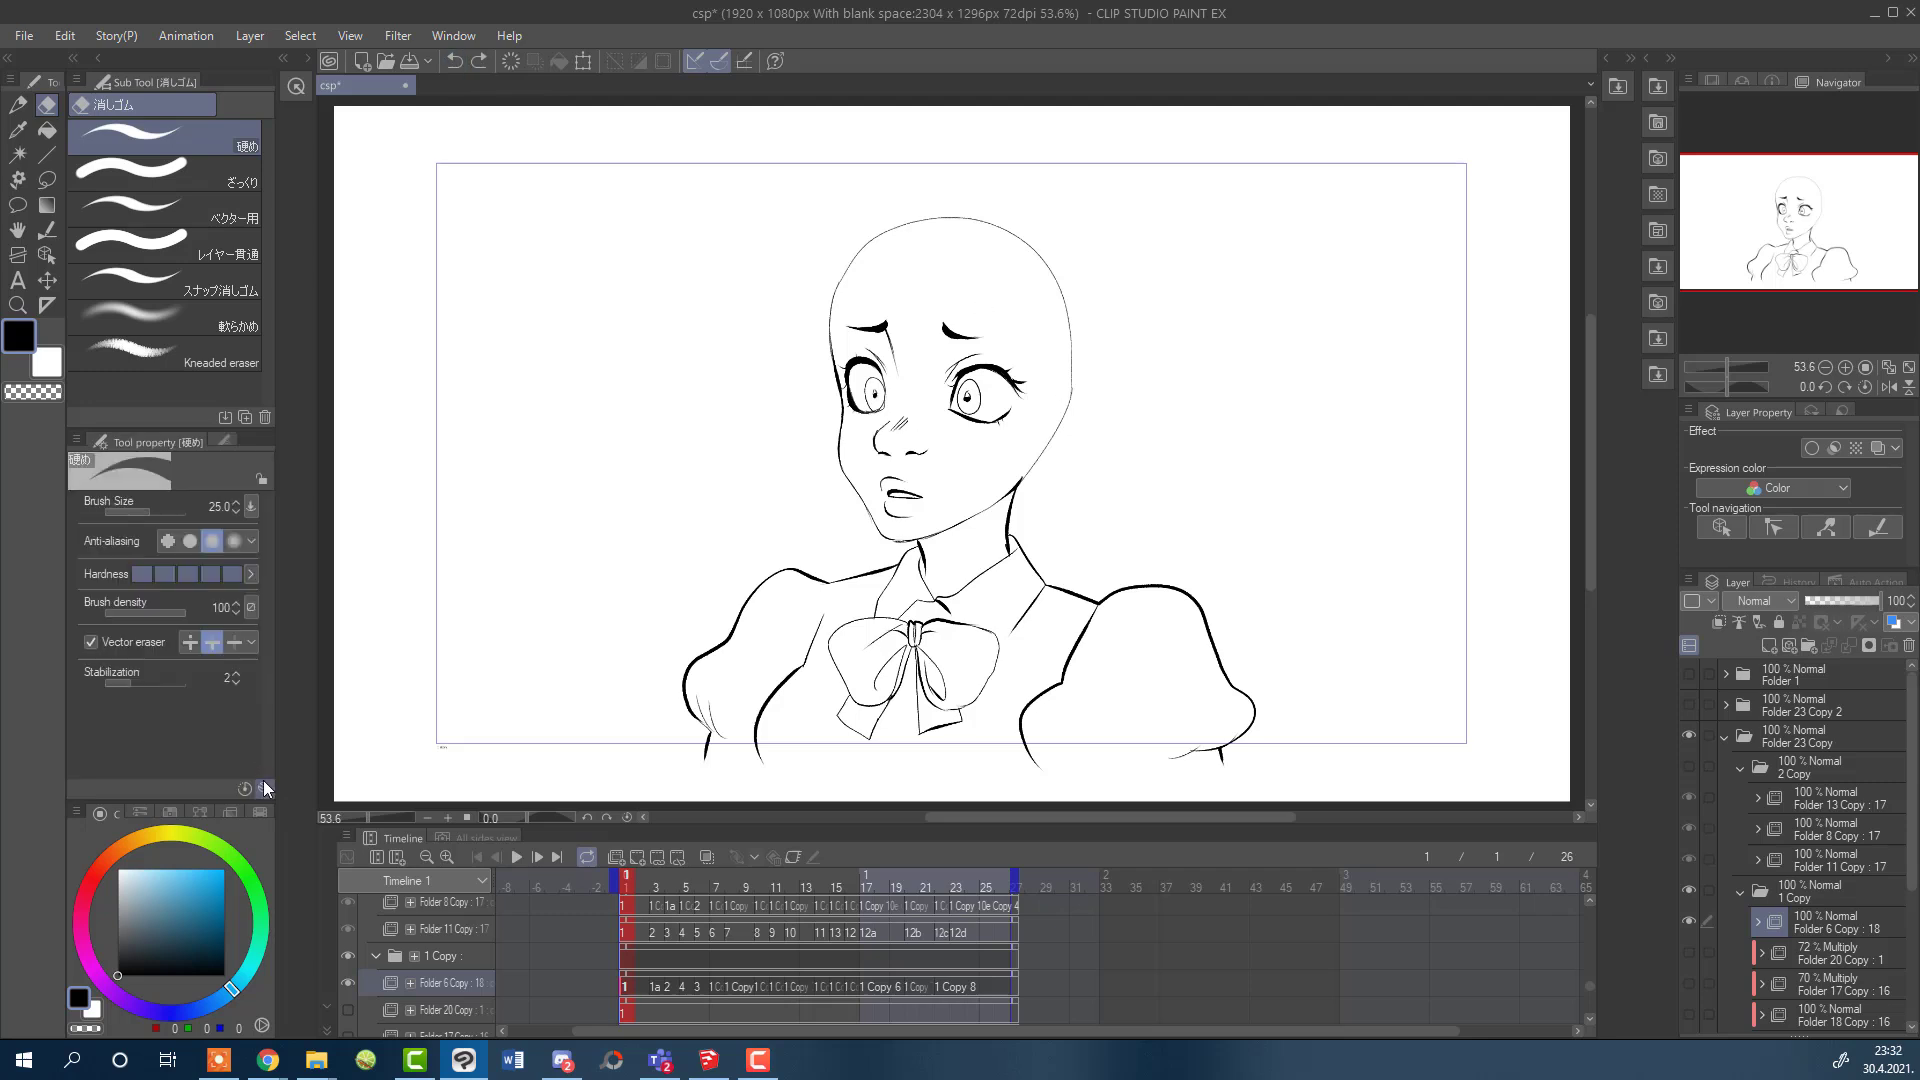
{"action": "left_click", "coordinate": [264, 785]}
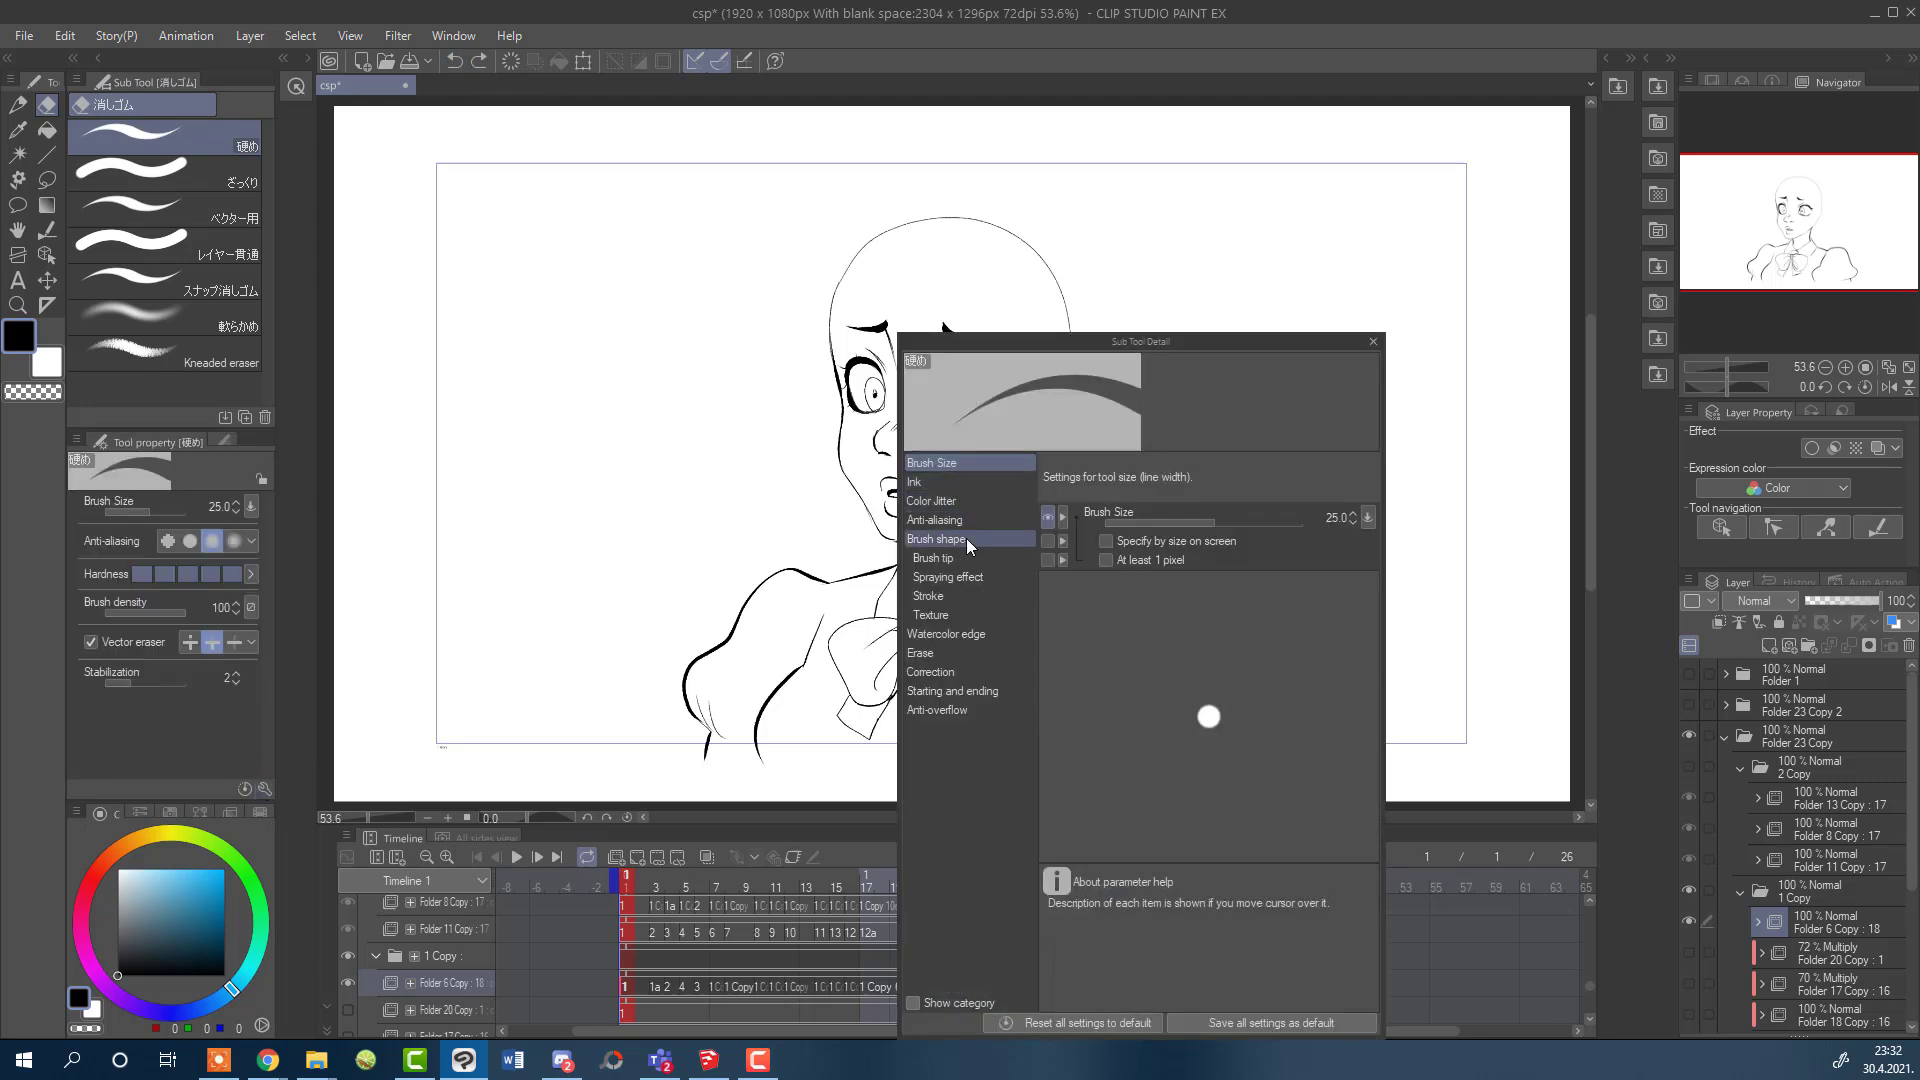
{"action": "left_click", "coordinate": [938, 674]}
{"action": "left_click", "coordinate": [940, 689]}
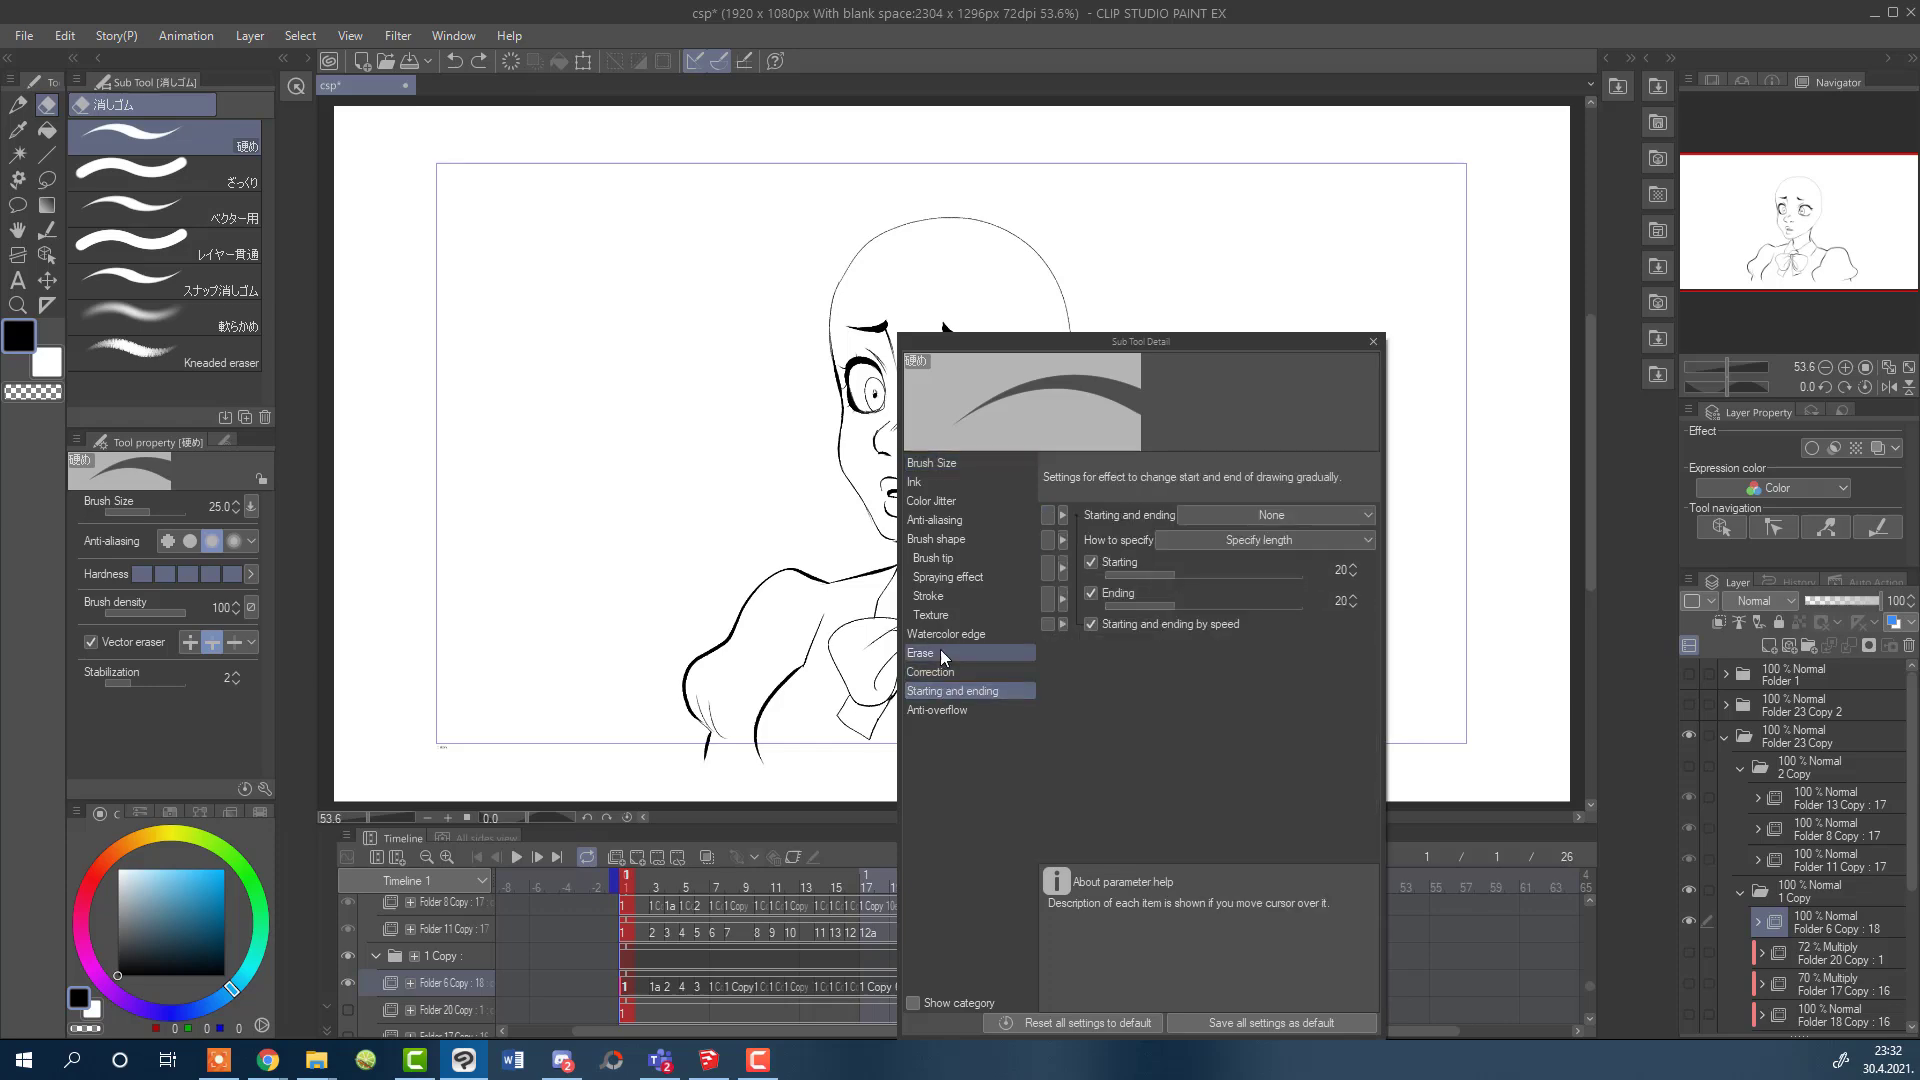
{"action": "left_click", "coordinate": [940, 653]}
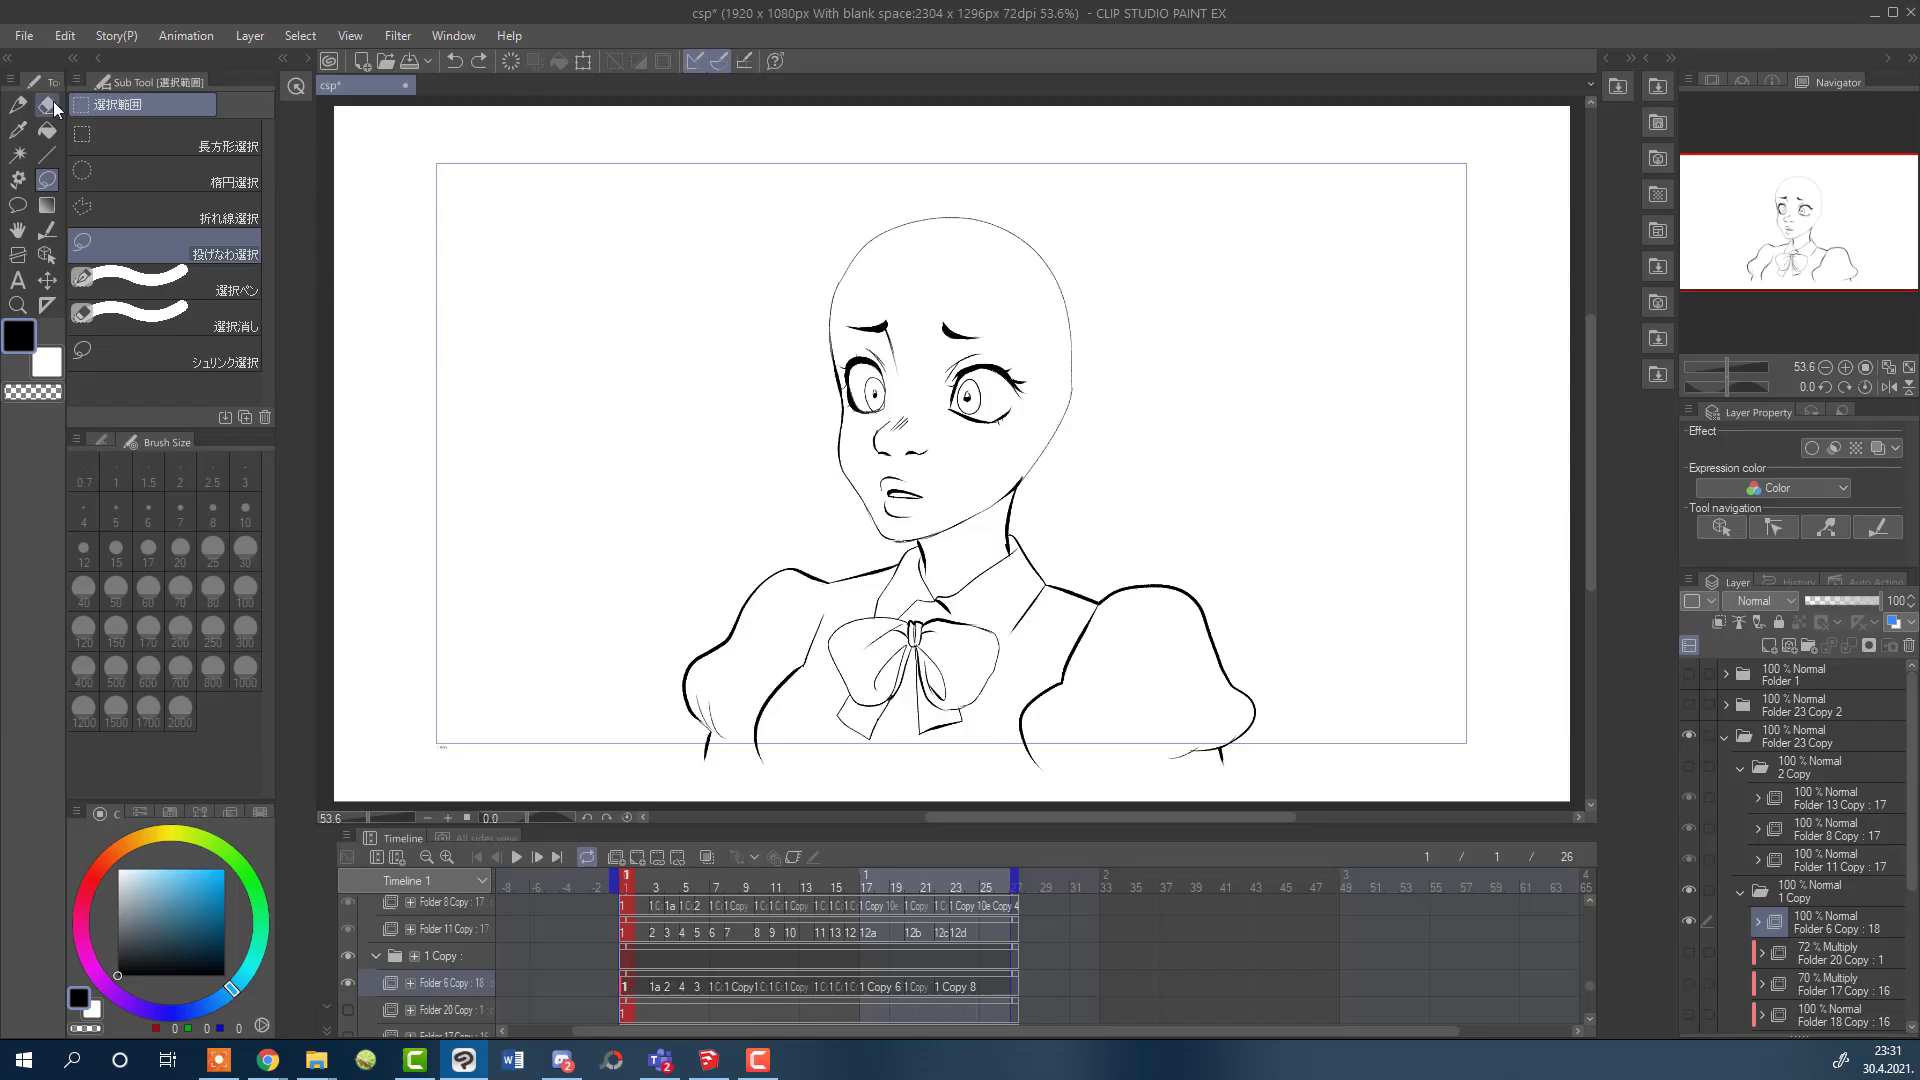
{"action": "left_click", "coordinate": [50, 103]}
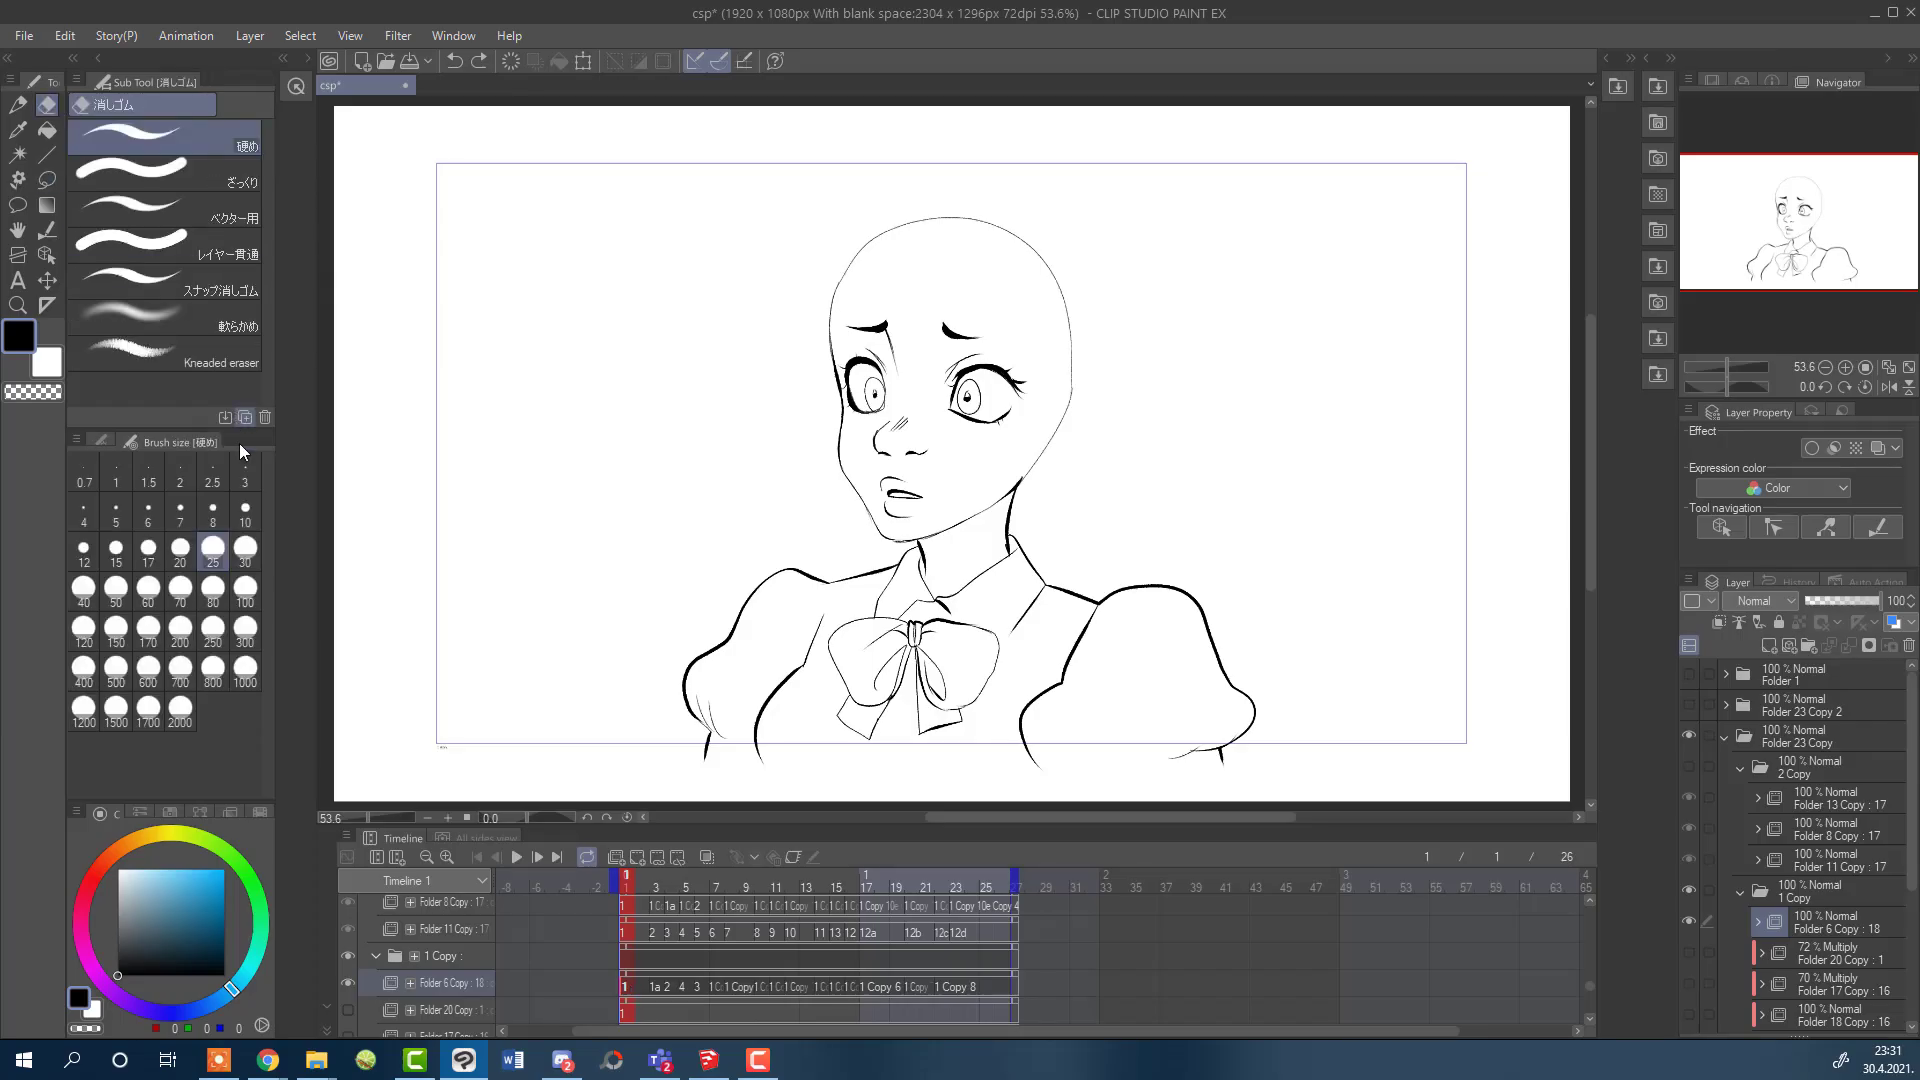
{"action": "left_click_drag", "start_coordinate": [983, 267], "coordinate": [950, 298]}
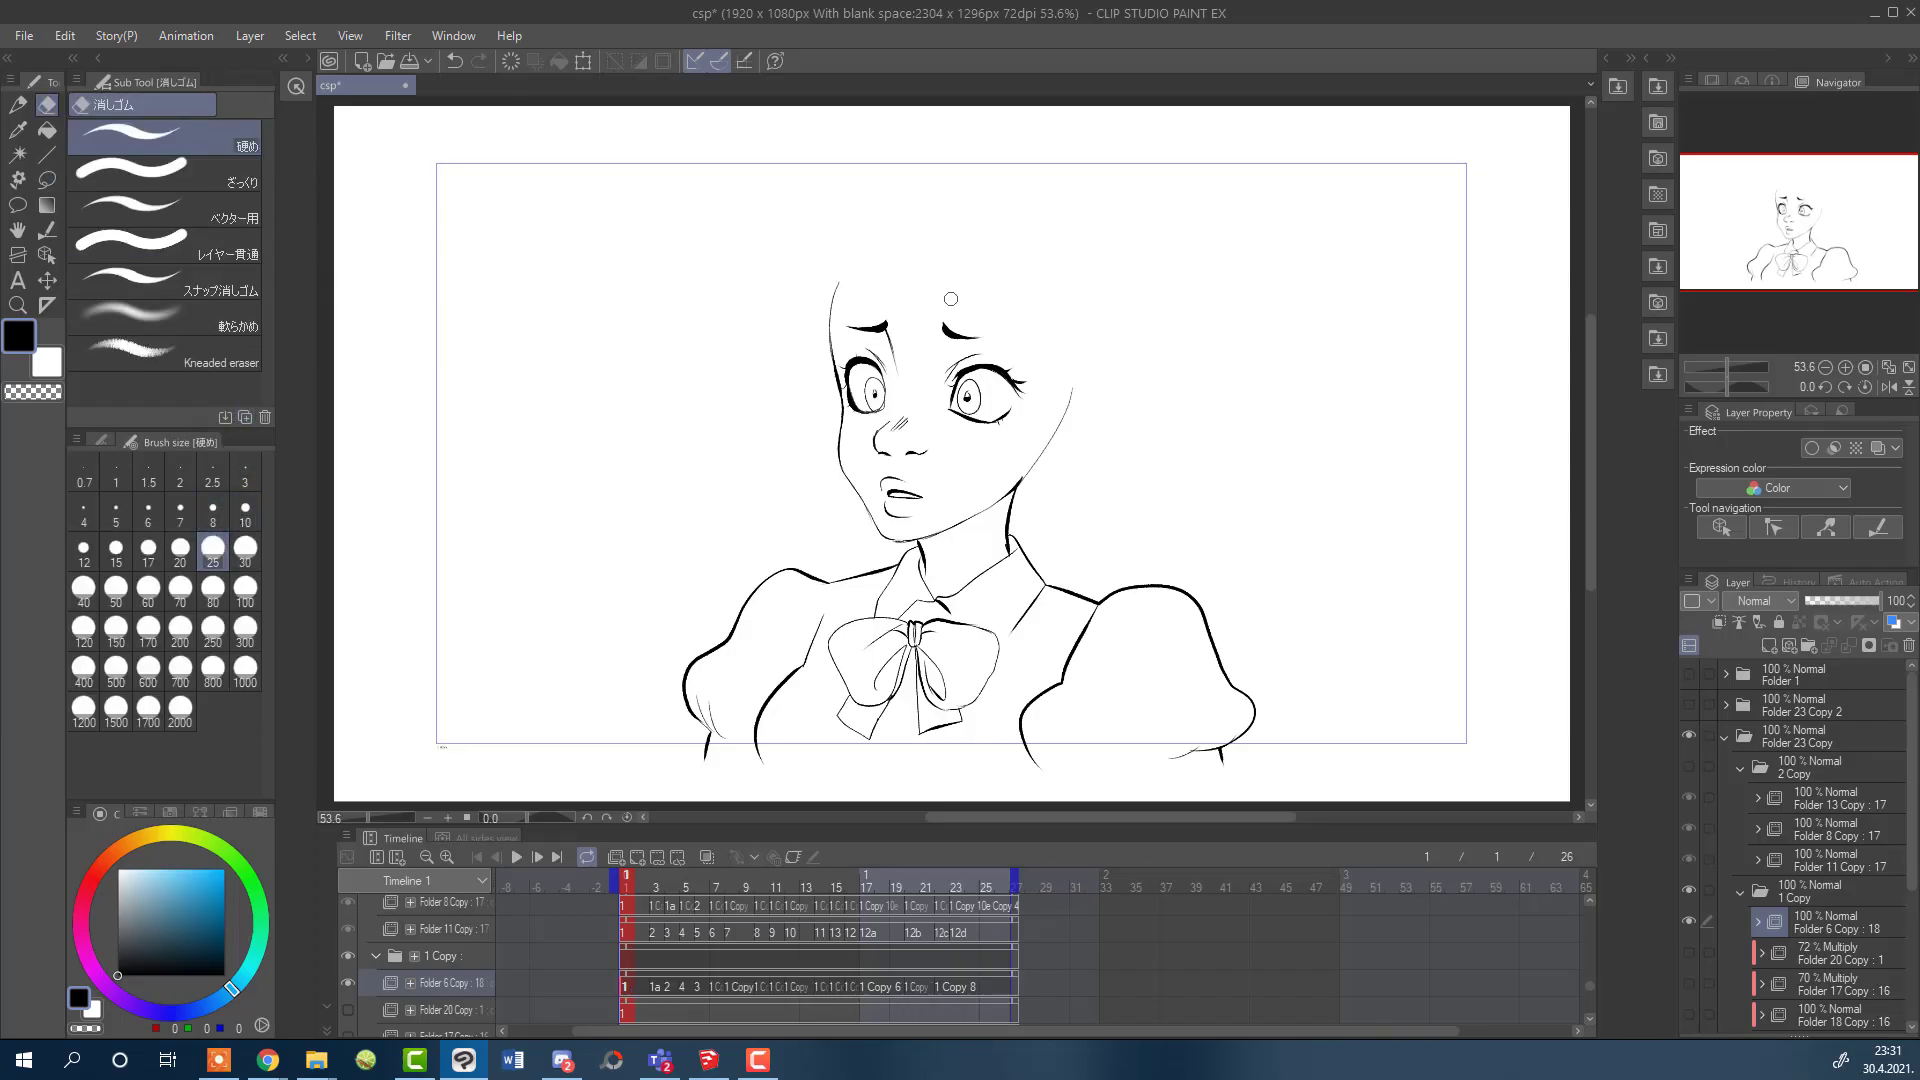
- Undo the test erasure, hide Folder 23 Copy, and show Folder 23 Copy 2 and Folder 1's coloring
{"action": "left_click", "coordinate": [454, 63]}
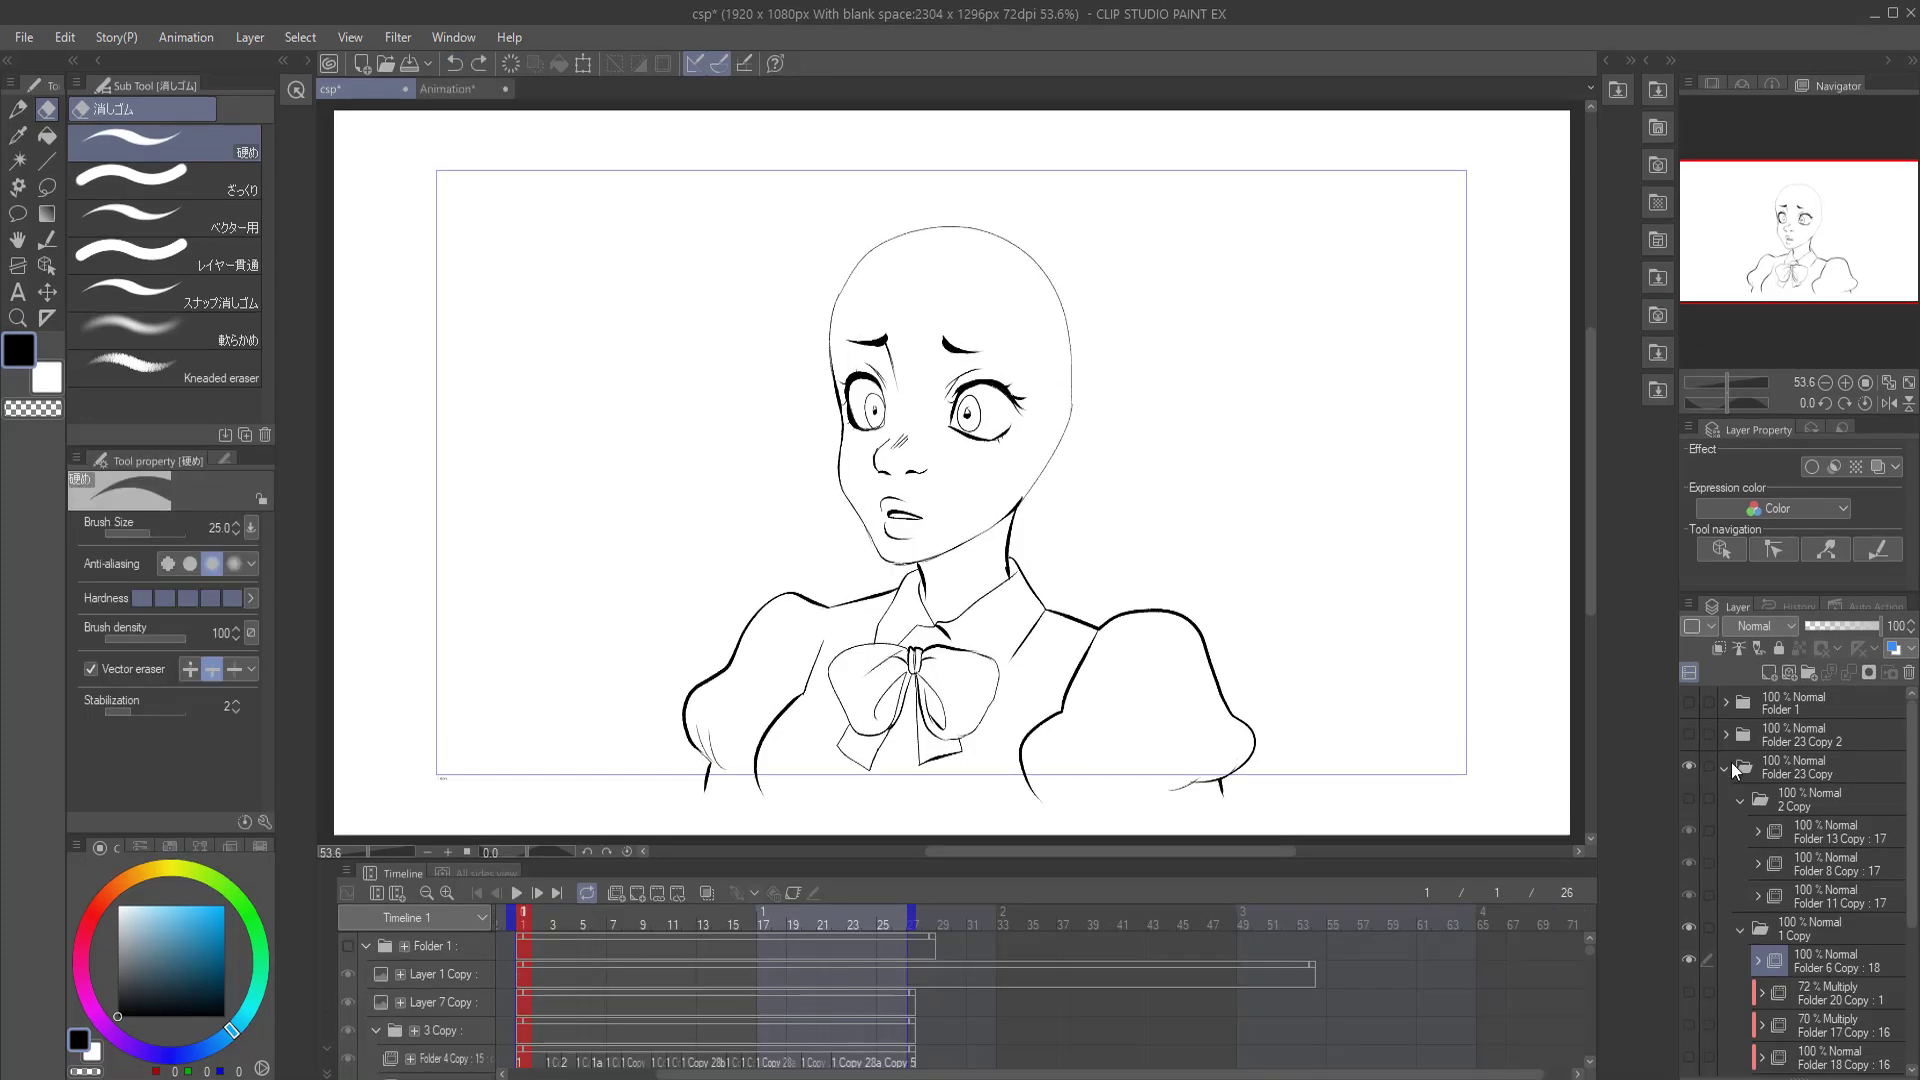
{"action": "left_click", "coordinate": [1730, 762]}
{"action": "left_click", "coordinate": [1725, 766]}
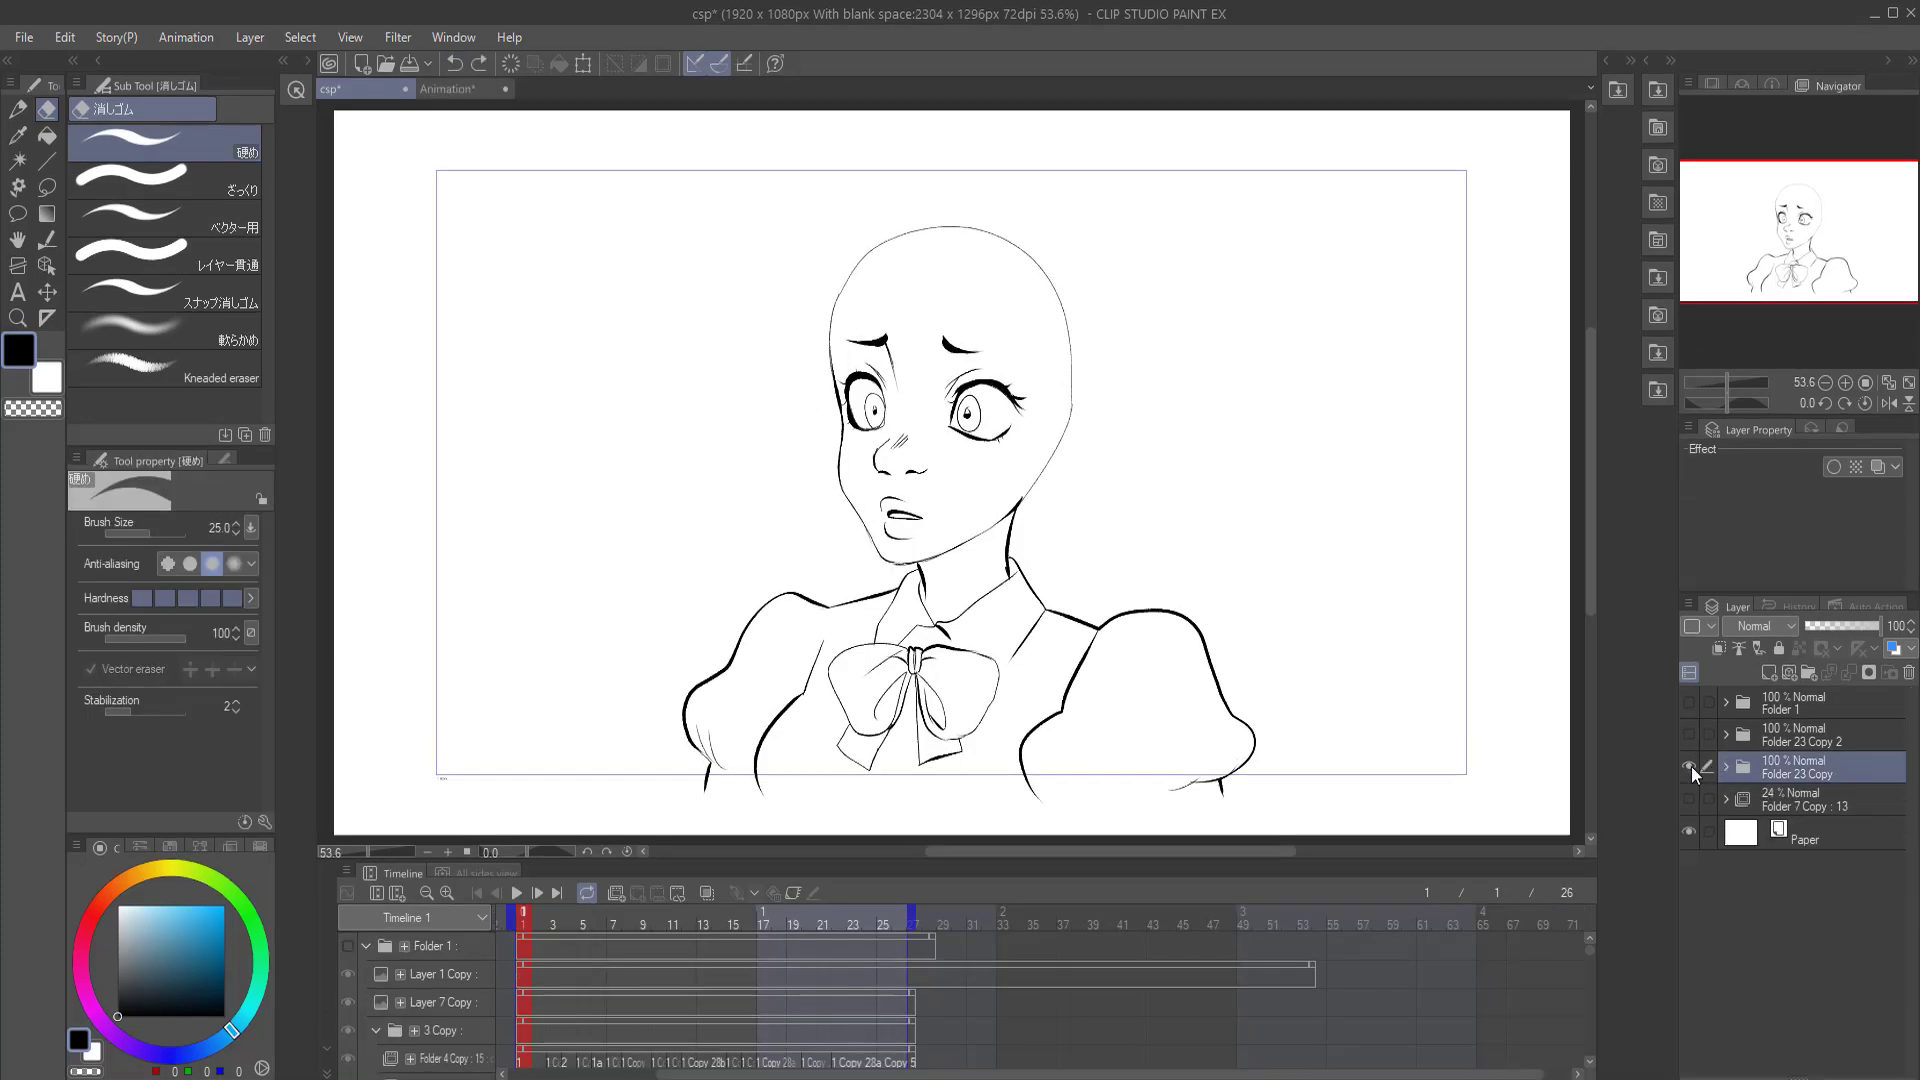
{"action": "left_click", "coordinate": [1690, 766]}
{"action": "left_click", "coordinate": [1689, 735]}
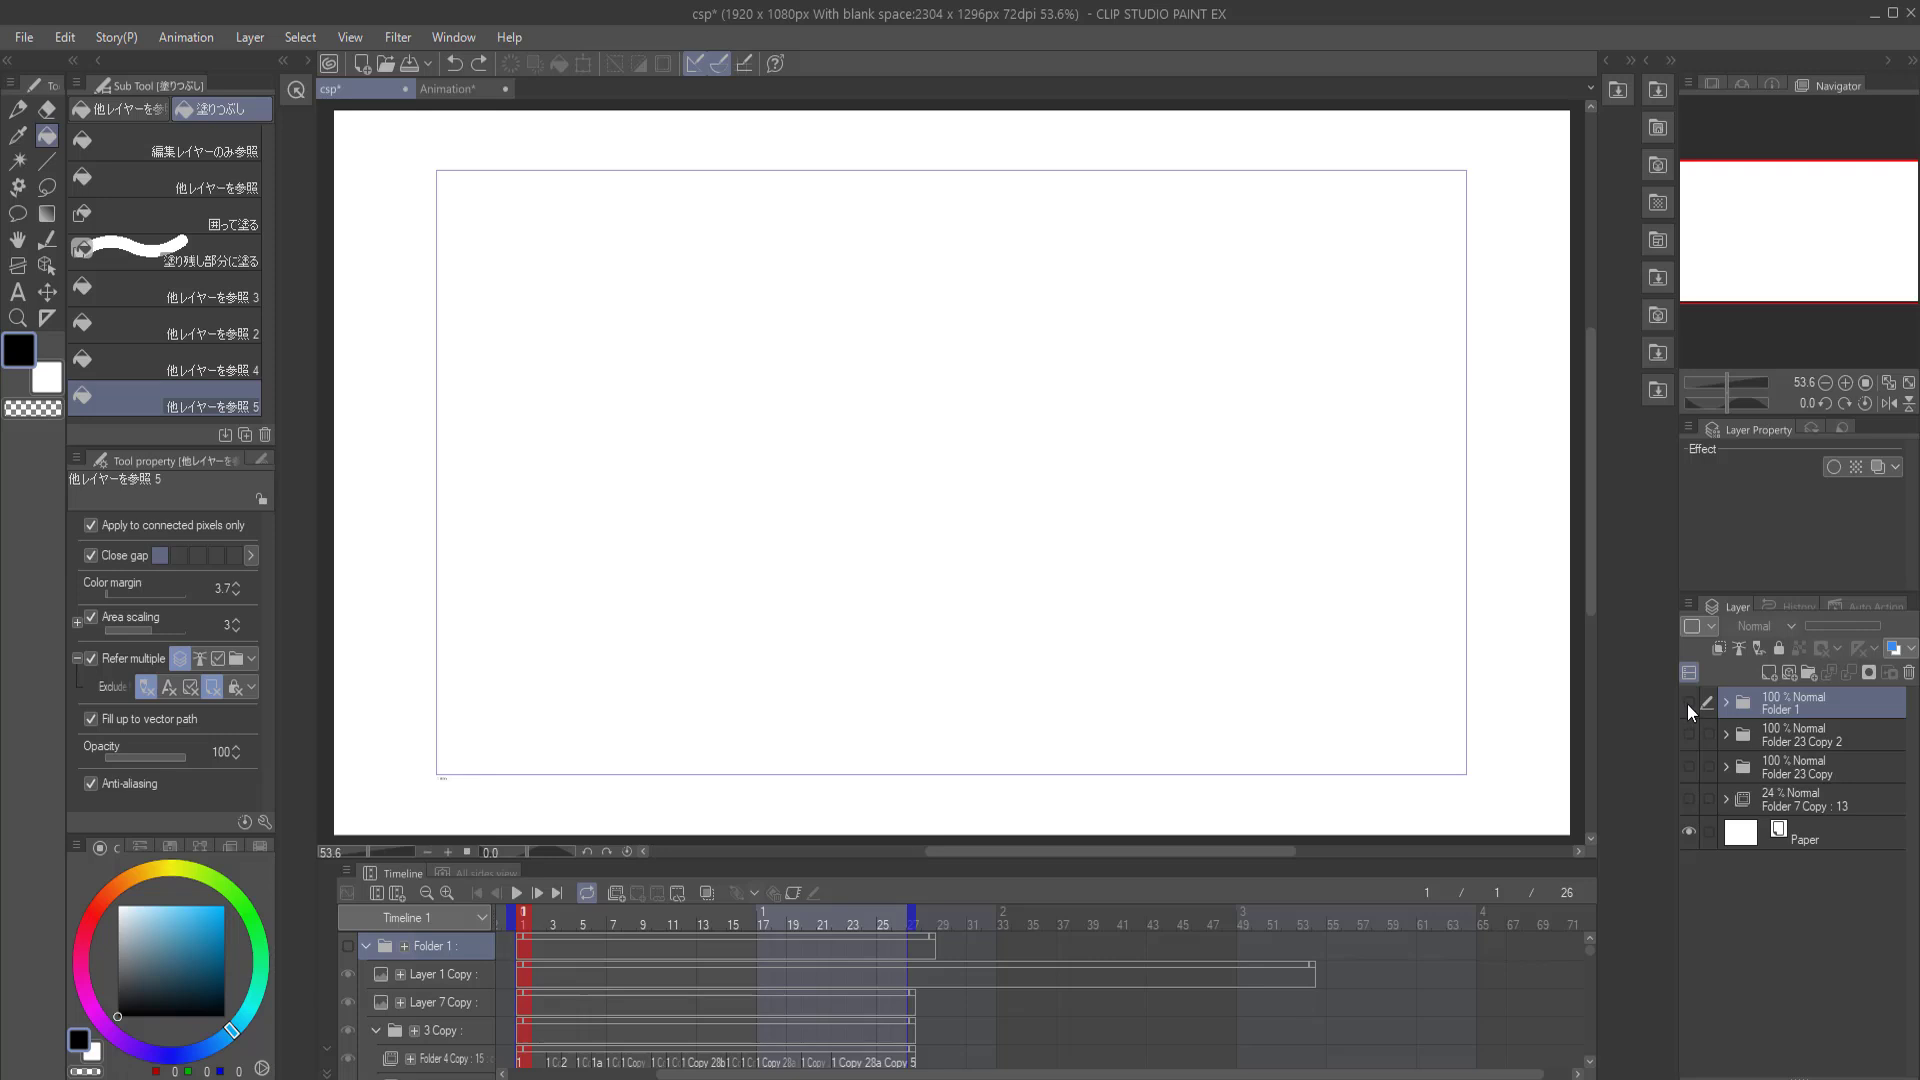
{"action": "left_click", "coordinate": [1688, 702]}
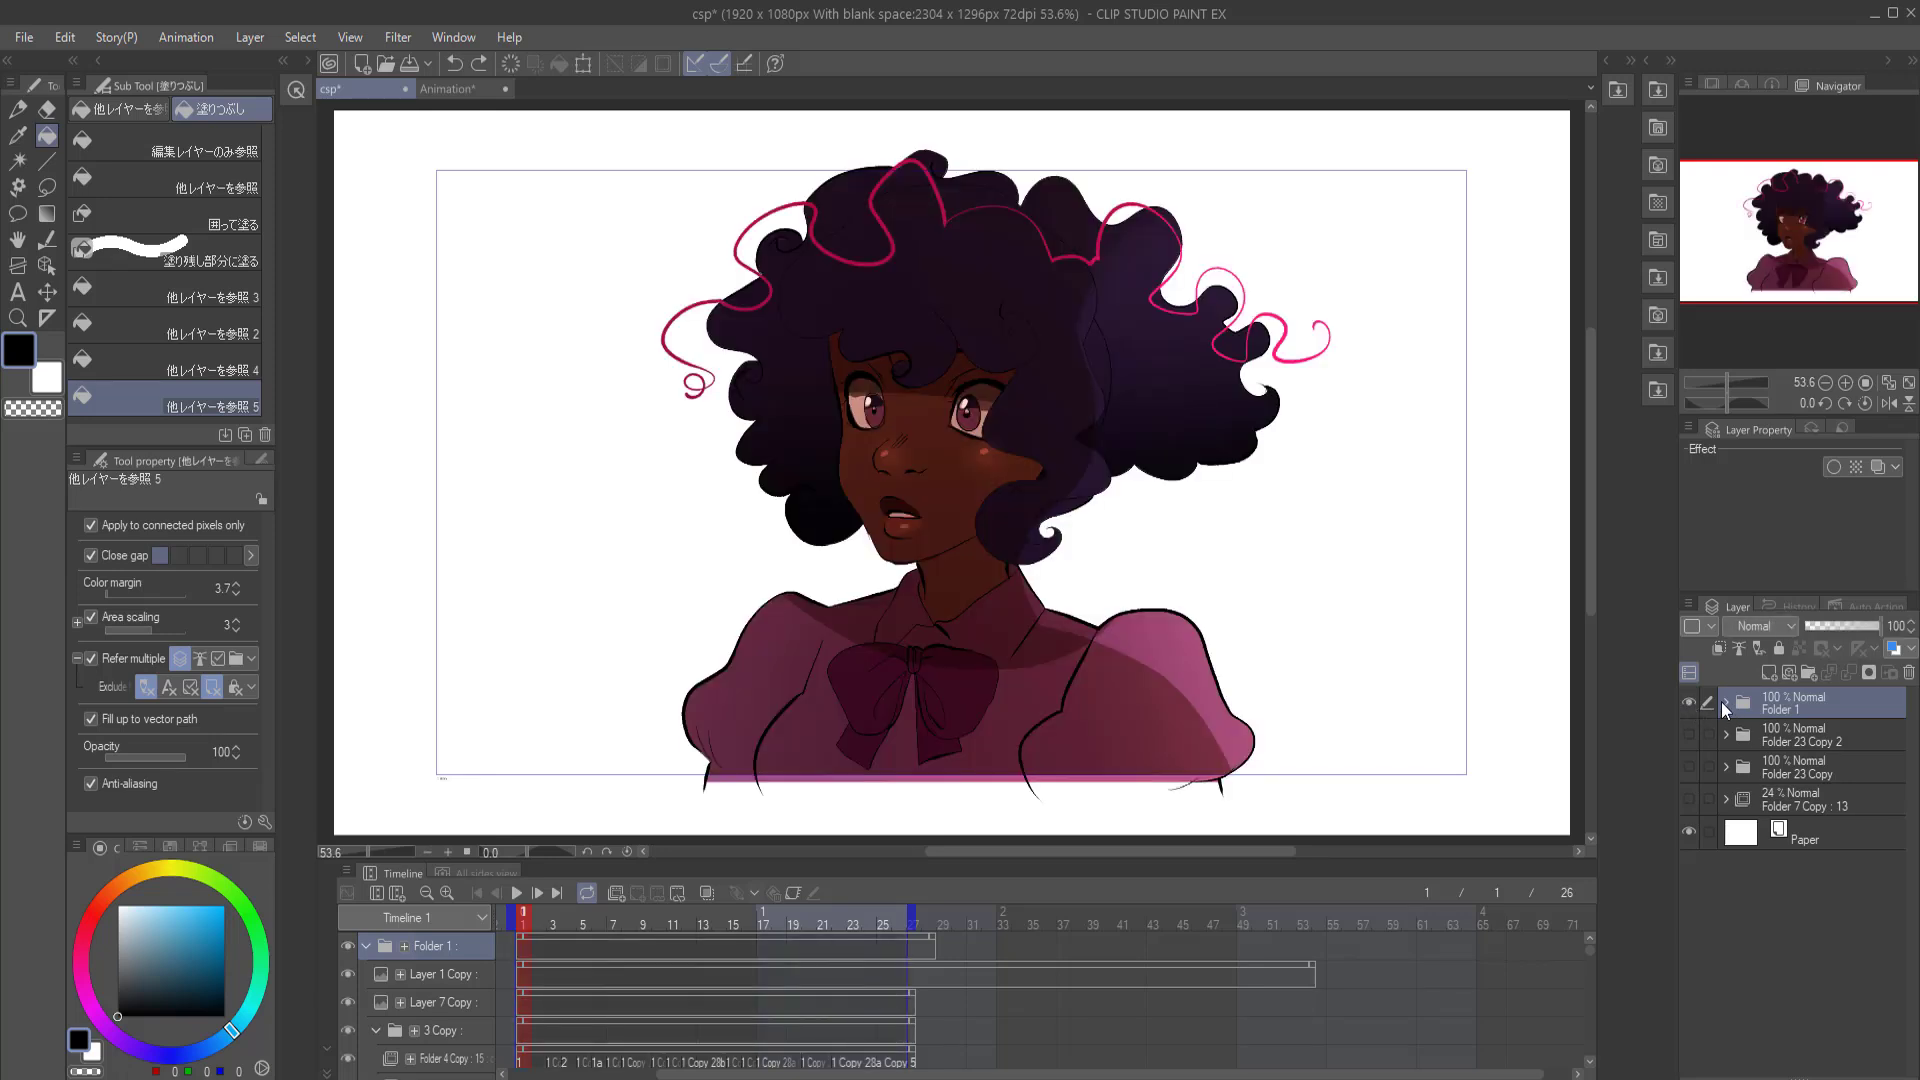
- Expand Folder 1 and select its Glow dodge and Multiply layers, Layer 1 Copy and Layer 7 Copy
{"action": "left_click", "coordinate": [1721, 702]}
{"action": "left_click", "coordinate": [1785, 735]}
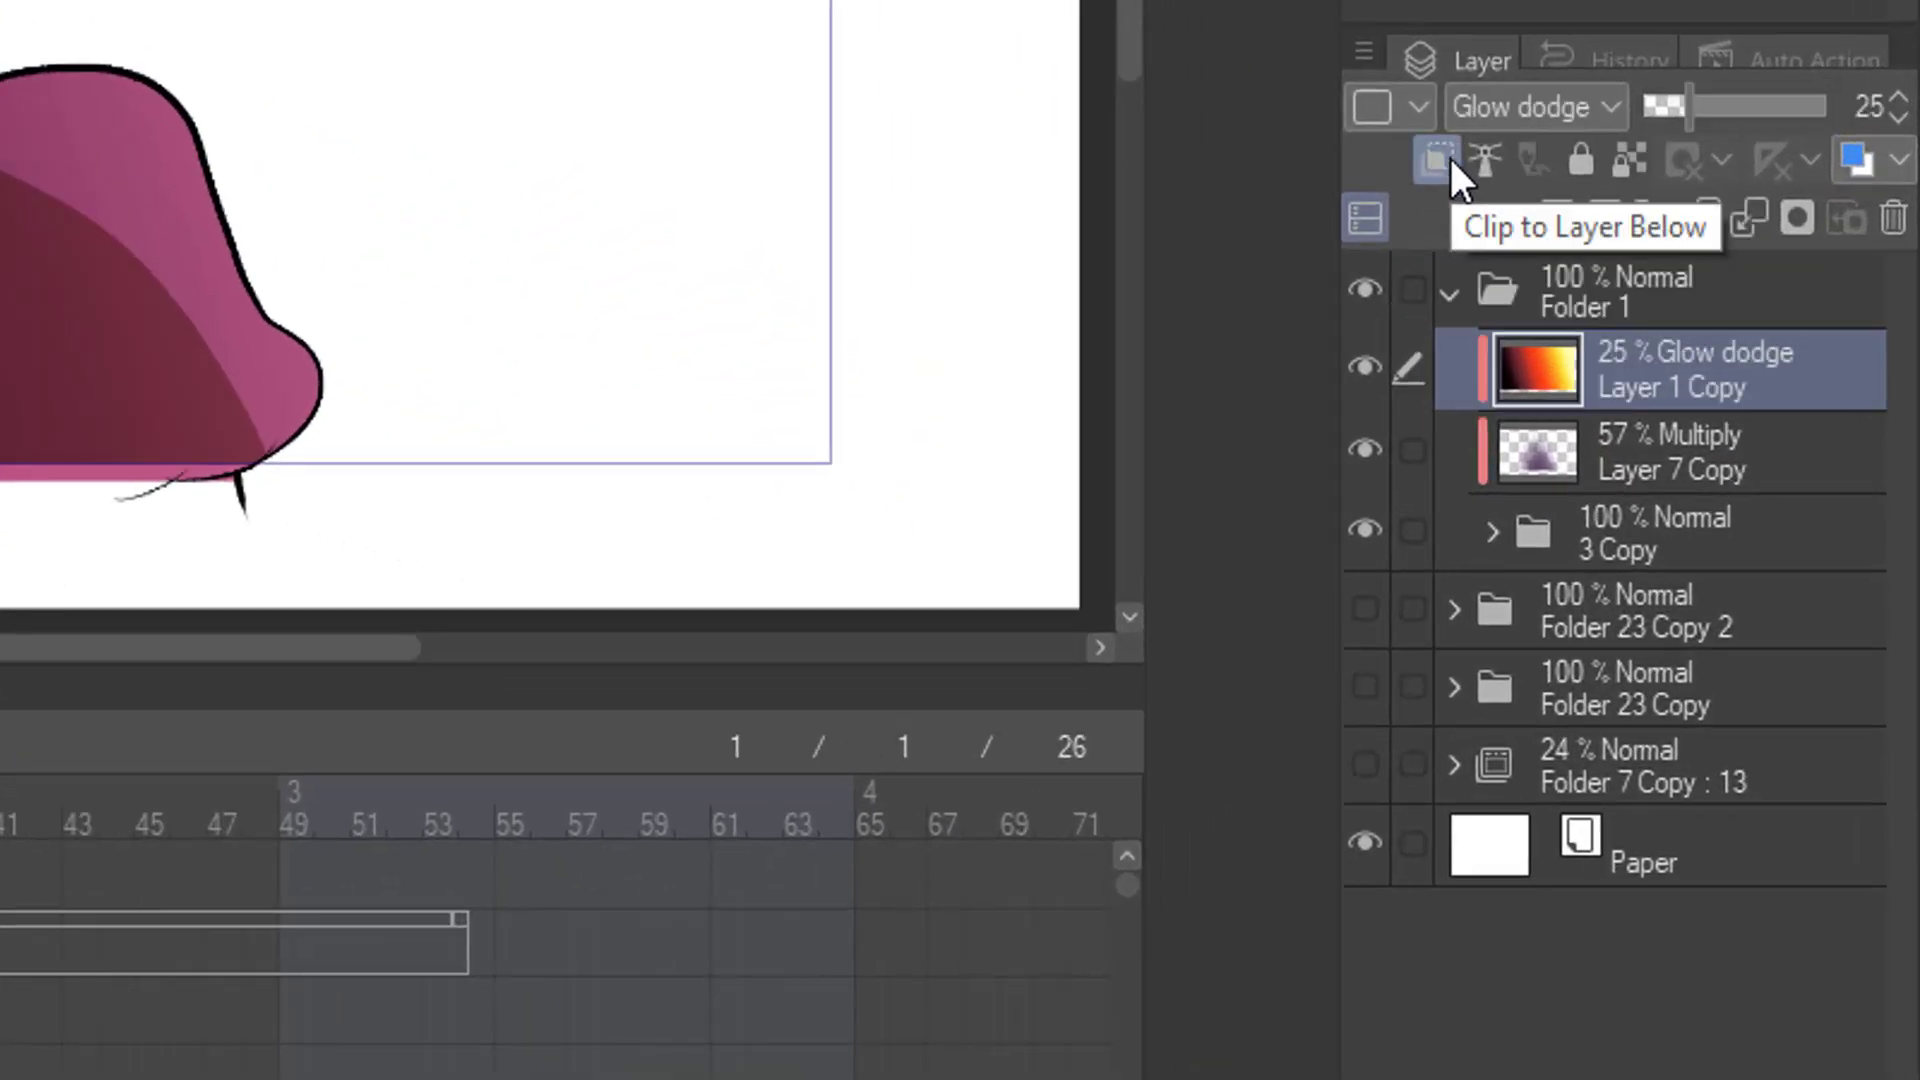
{"action": "left_click", "coordinate": [1546, 418]}
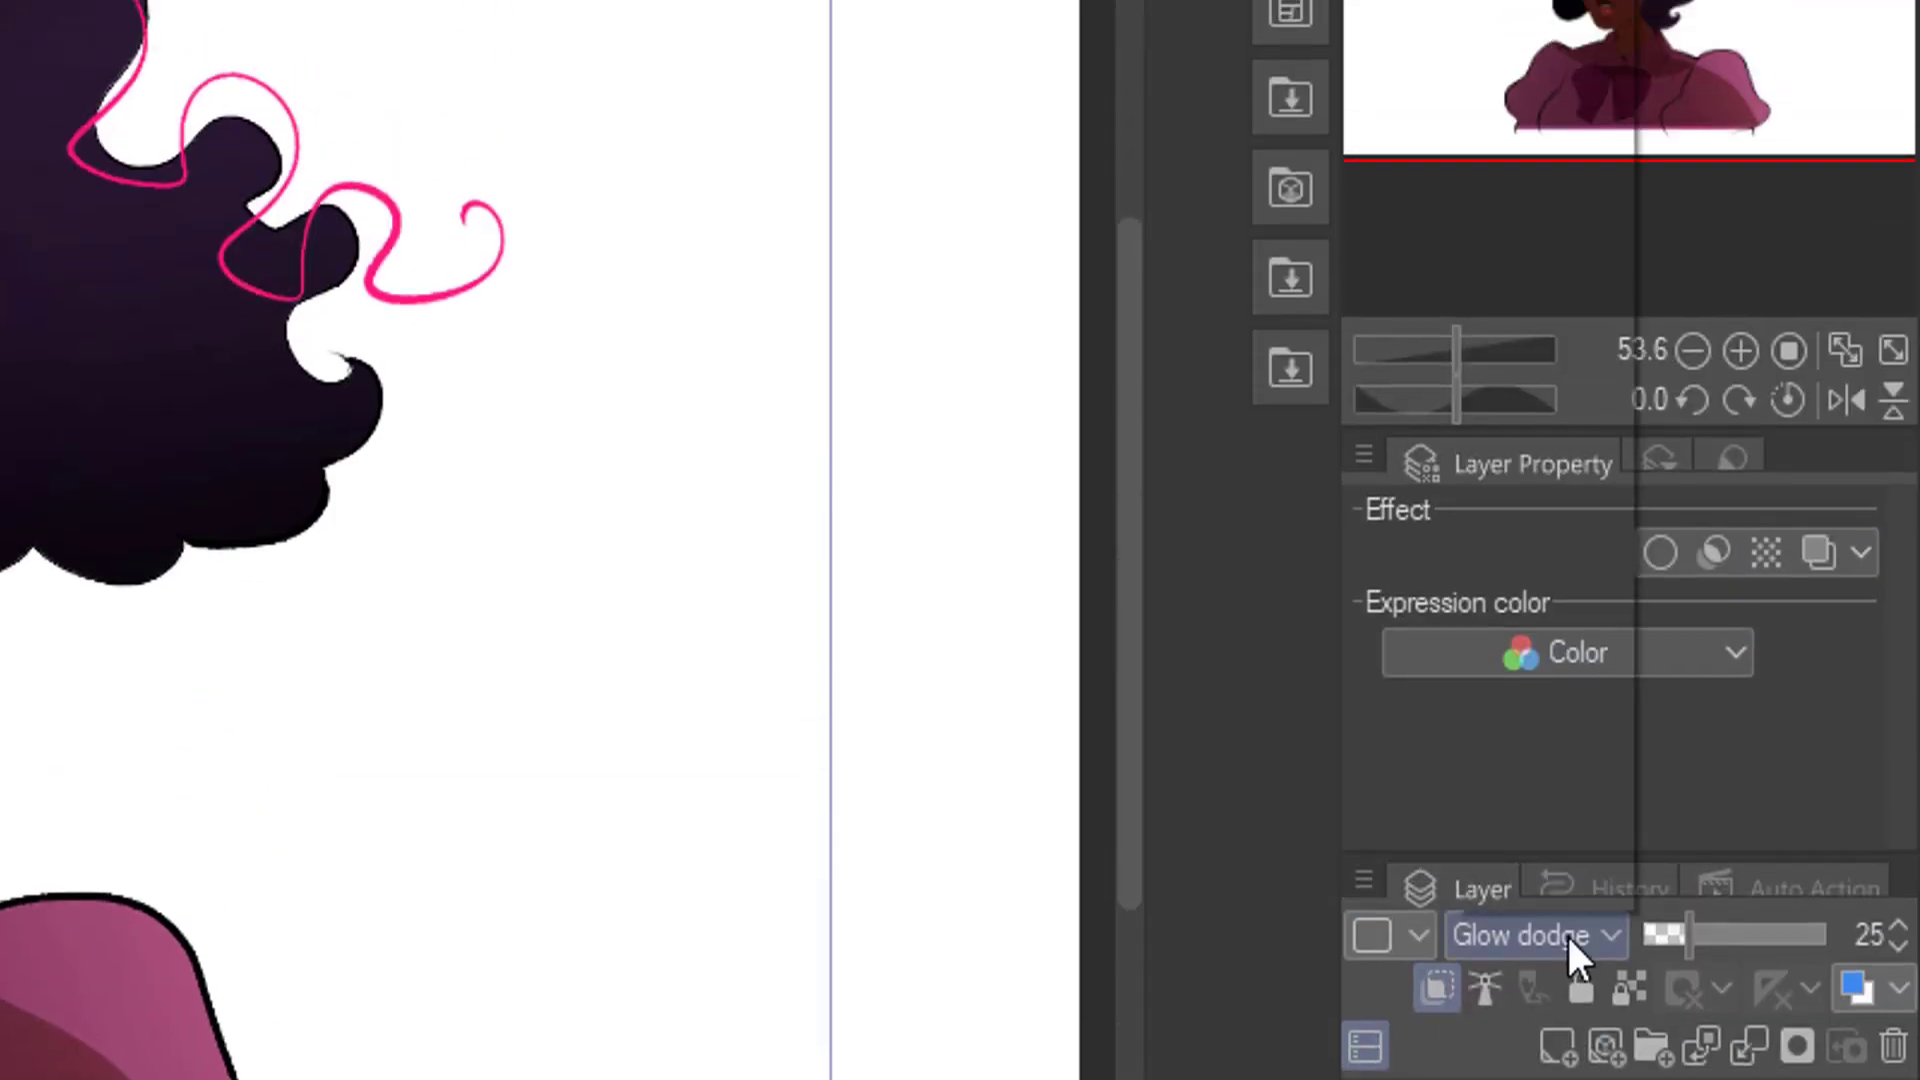
- Try Color dodge, Color and Brightness on the glow layer, then undo back to Glow dodge
{"action": "left_click", "coordinate": [1578, 954]}
{"action": "left_click", "coordinate": [1550, 129]}
{"action": "left_click", "coordinate": [1529, 935]}
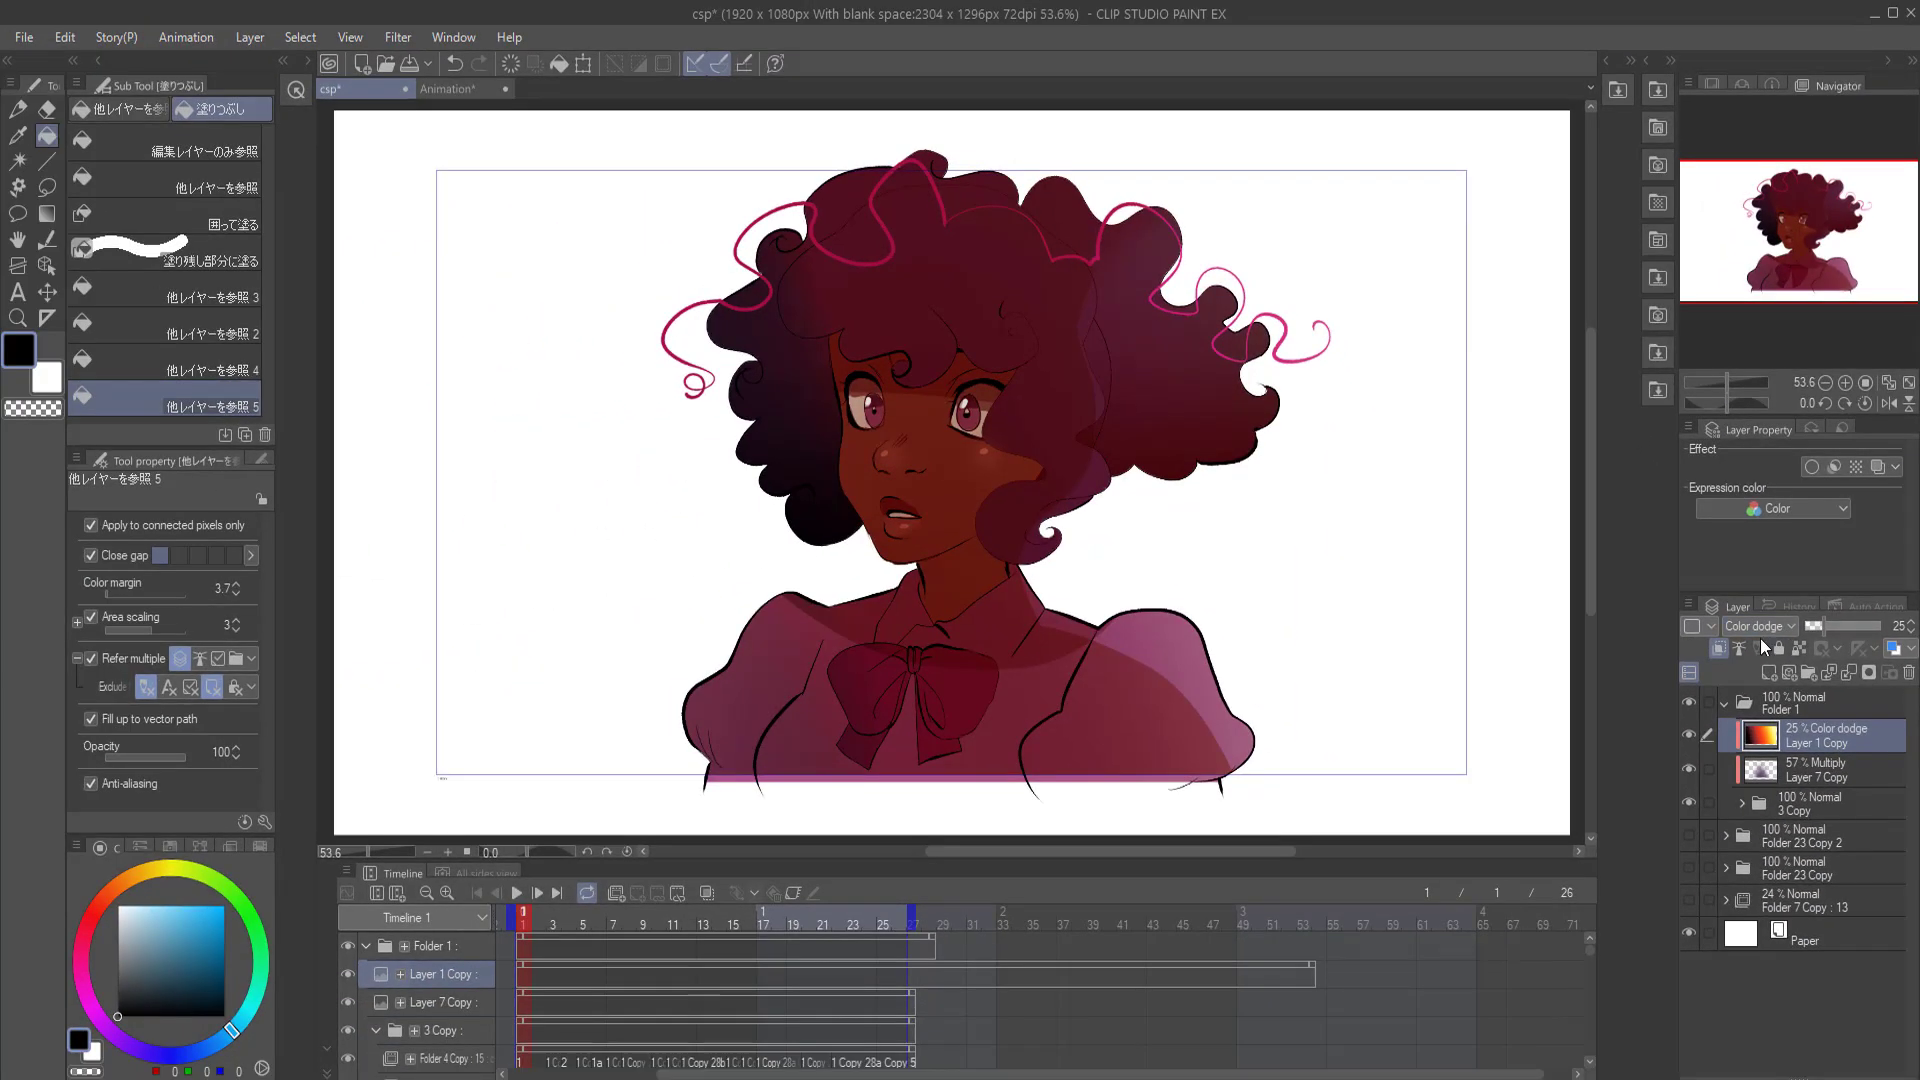
{"action": "left_click", "coordinate": [1747, 504]}
{"action": "left_click", "coordinate": [1758, 626]}
{"action": "left_click", "coordinate": [1759, 585]}
{"action": "left_click", "coordinate": [1774, 627]}
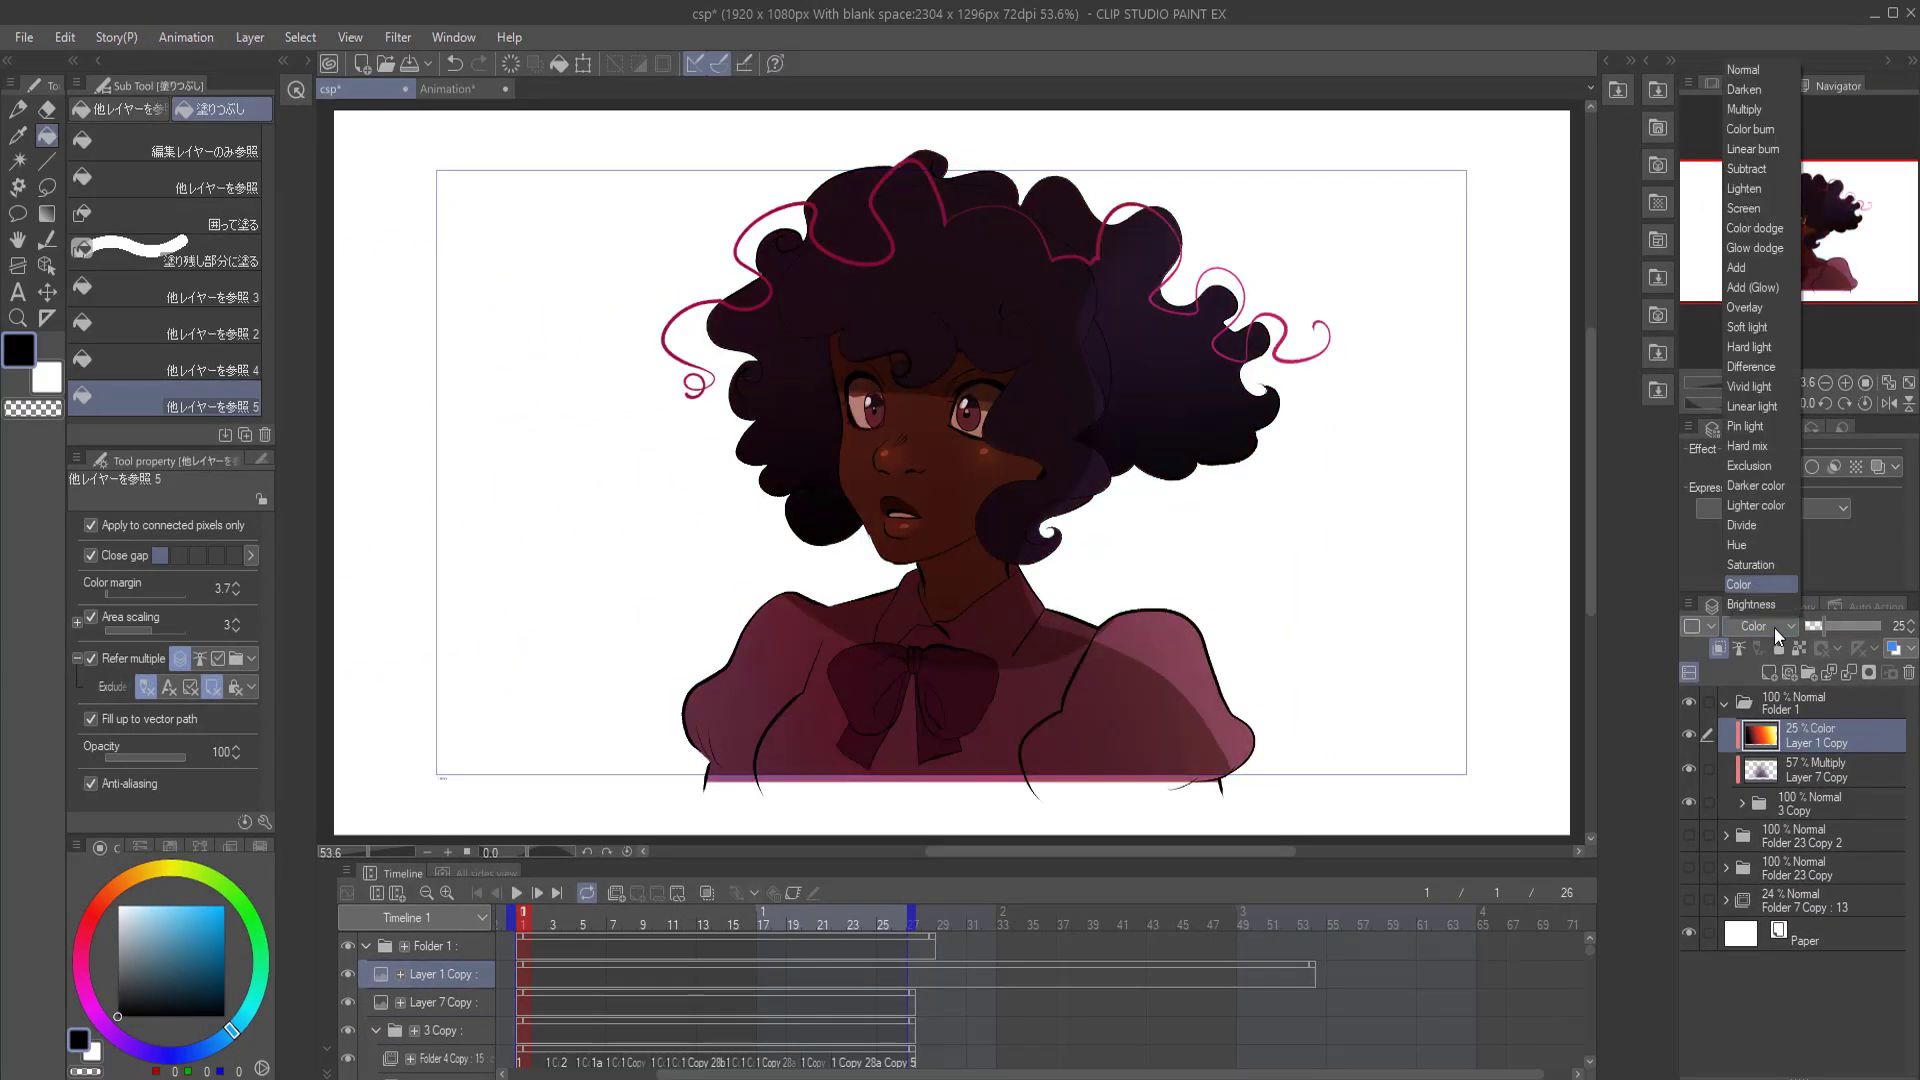
{"action": "left_click", "coordinate": [1770, 604]}
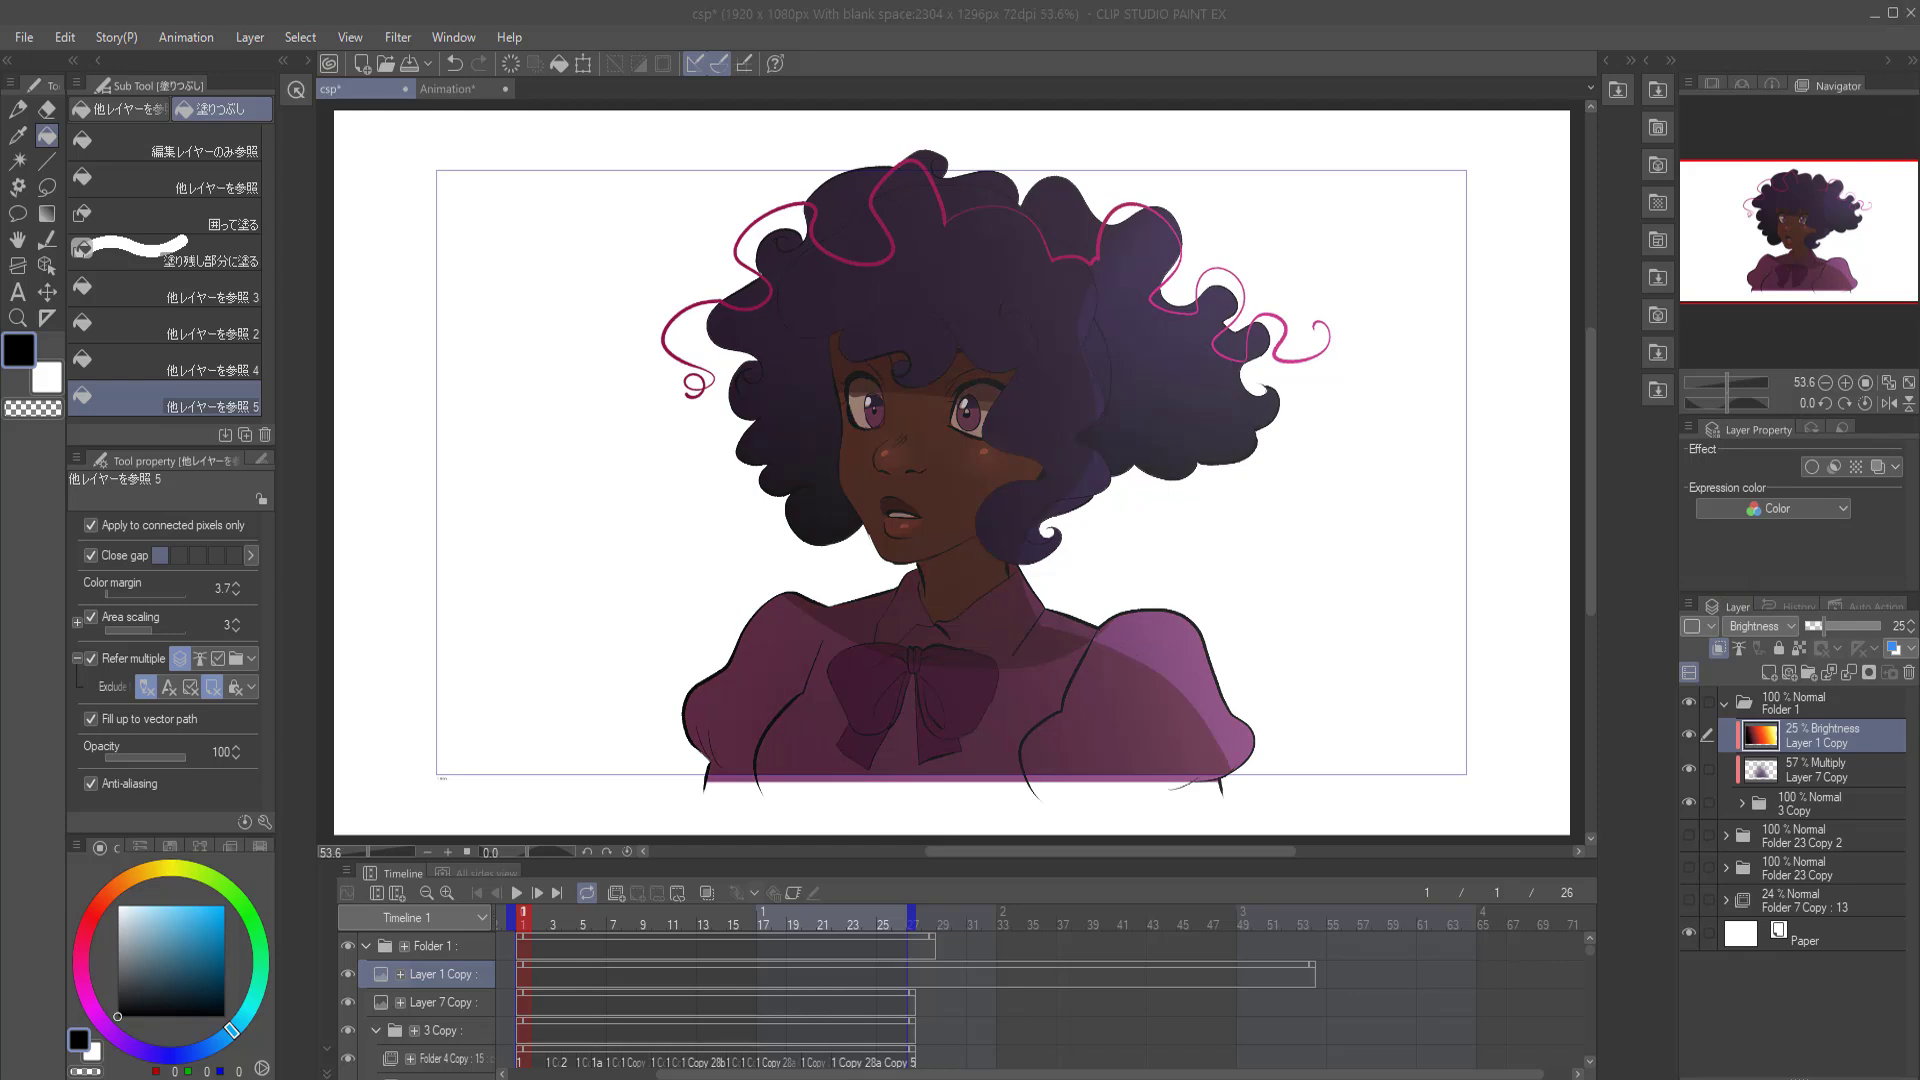
{"action": "key", "text": "ctrl+z"}
{"action": "left_click", "coordinate": [1808, 703]}
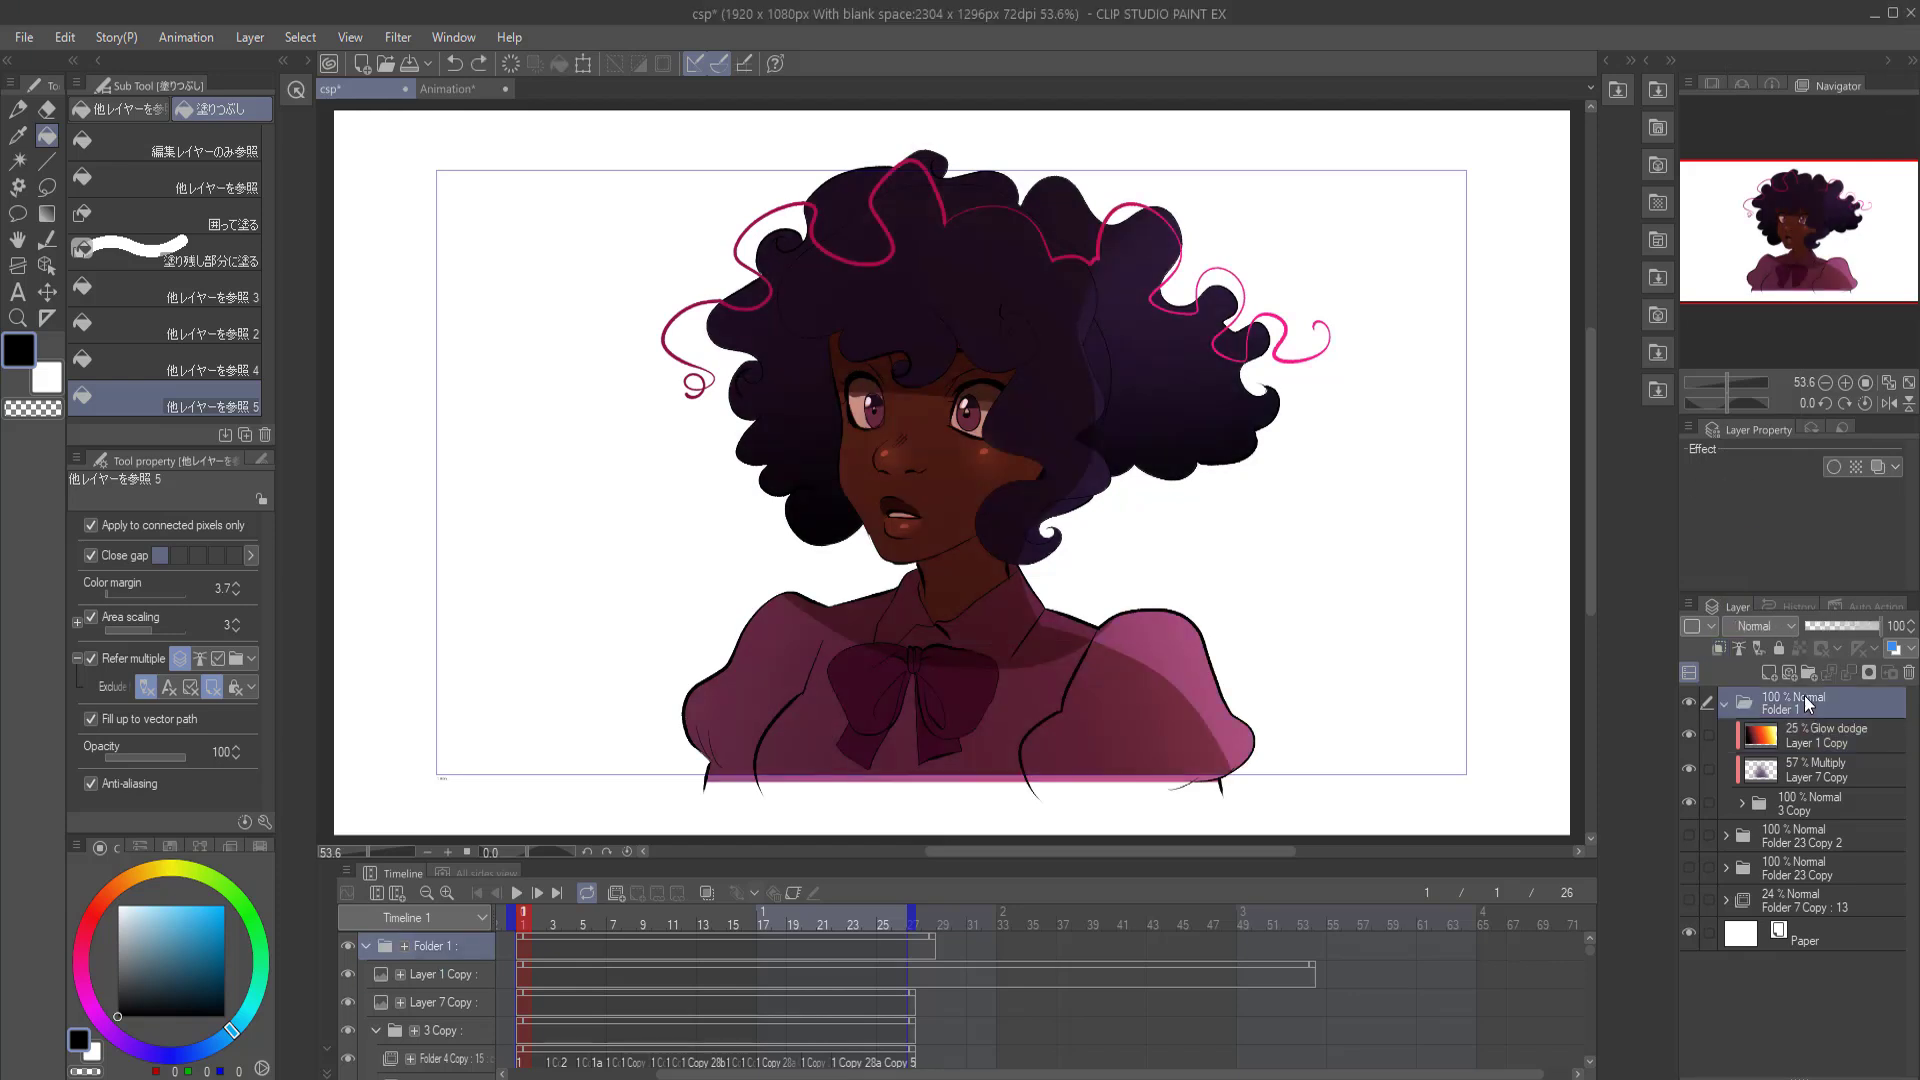
- Collapse Folder 1, add keyframes at frames 1 and 8, and shift the portrait left at frame 8
{"action": "left_click", "coordinate": [1723, 703]}
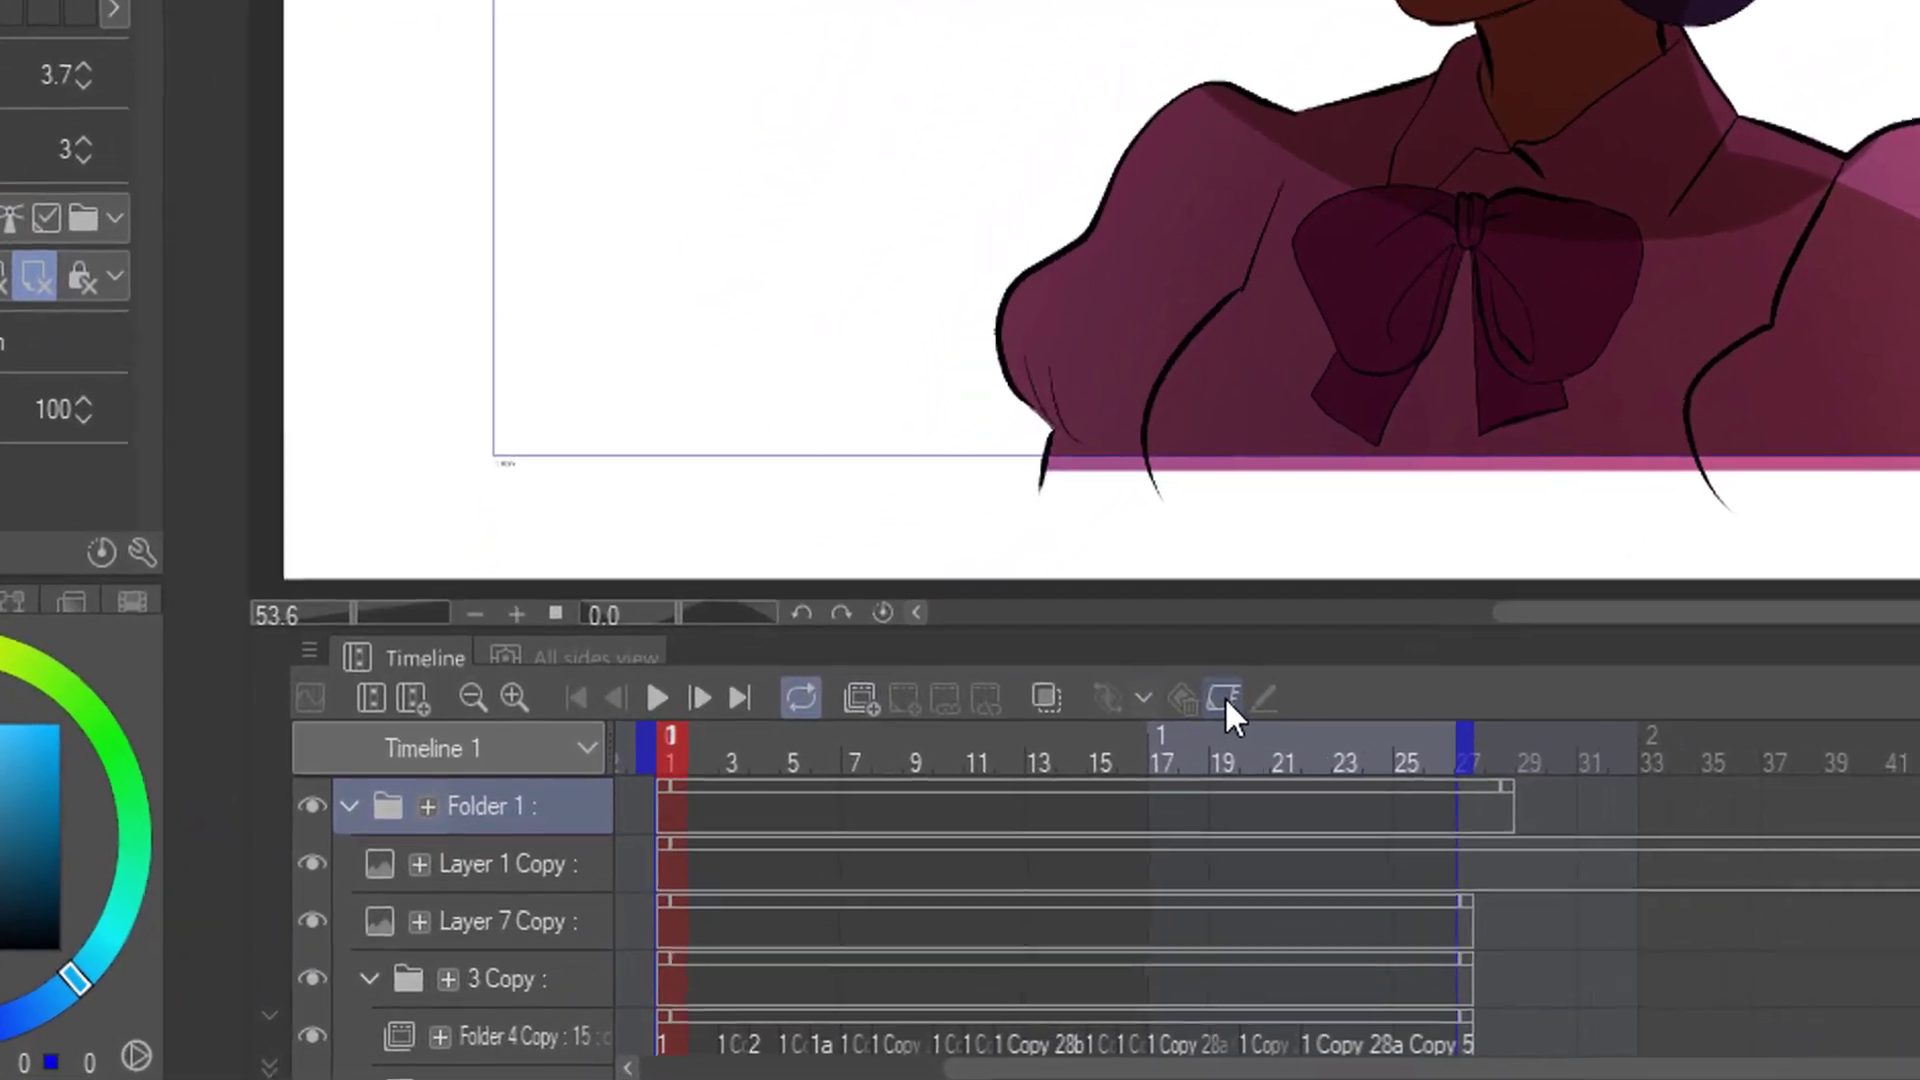
{"action": "left_click", "coordinate": [1225, 697]}
{"action": "scroll", "coordinate": [990, 860], "scroll_direction": "down", "scroll_amount": 5}
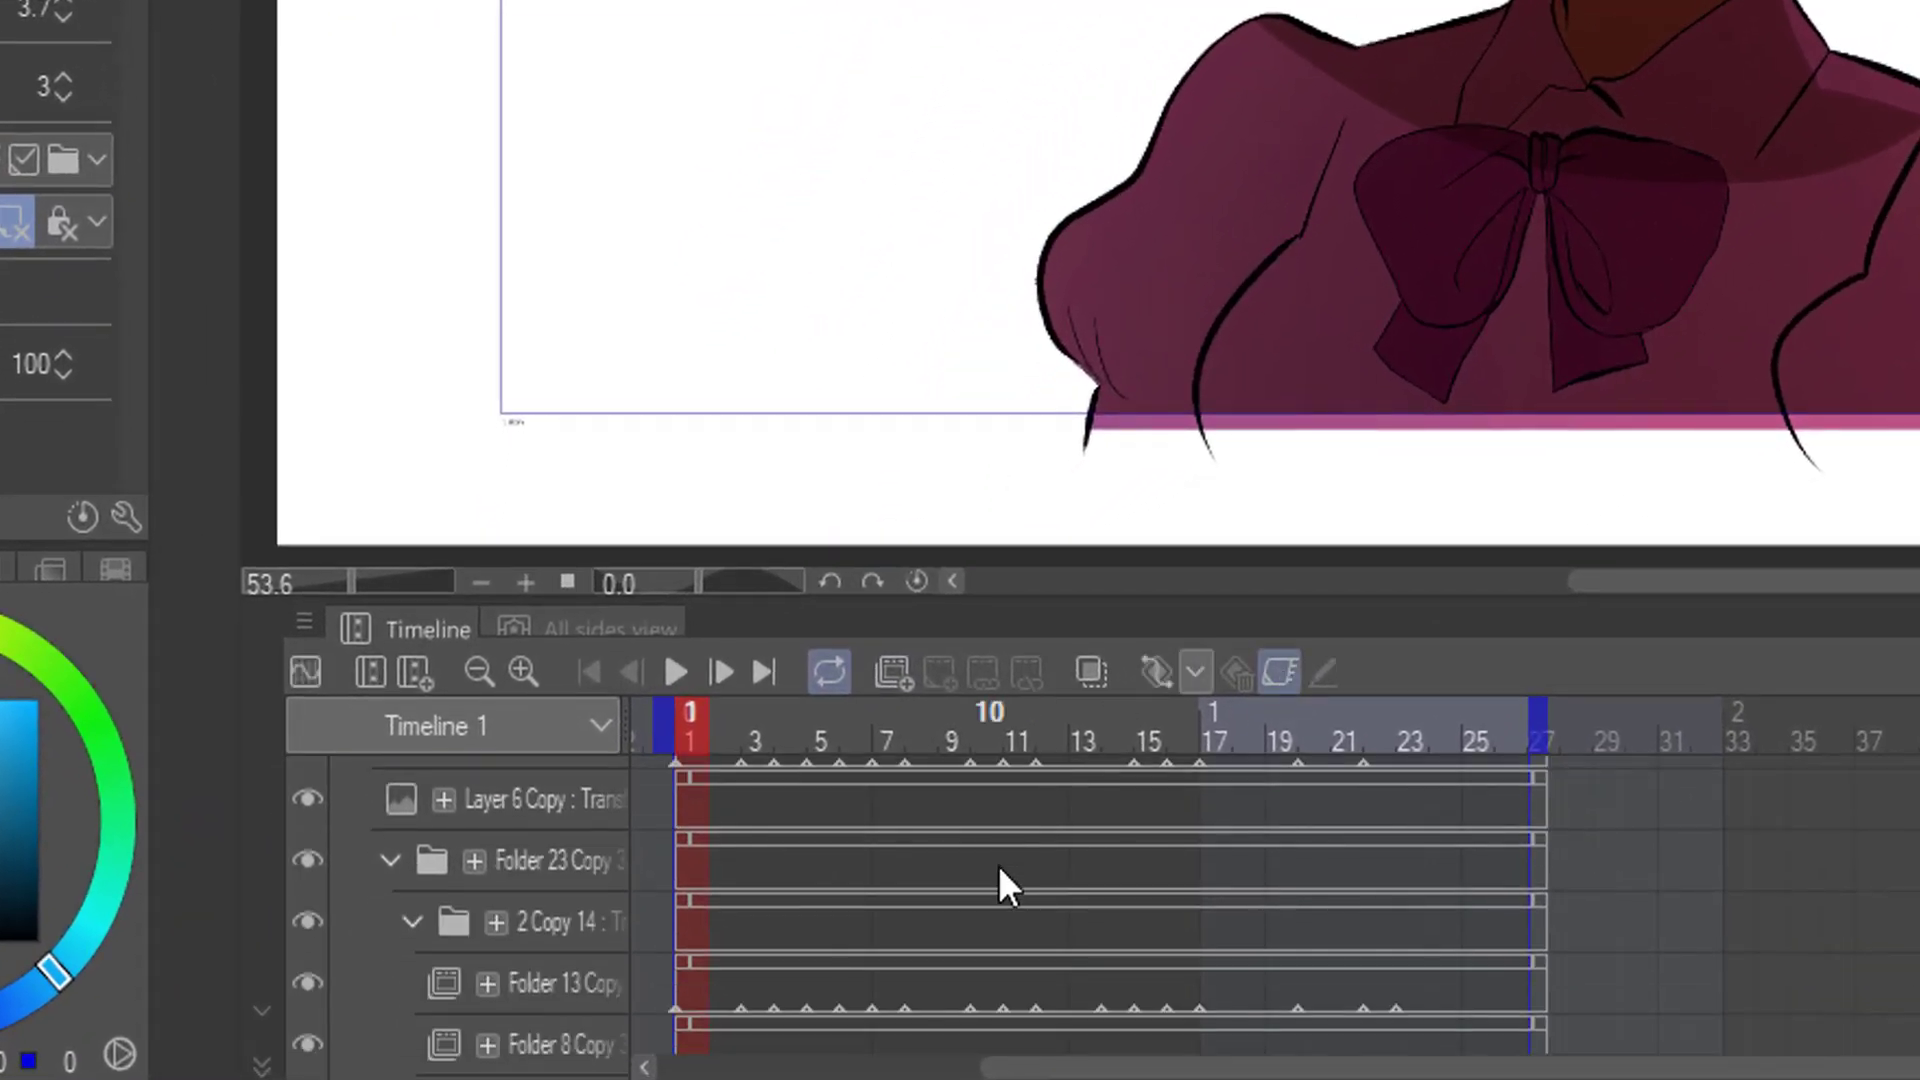
{"action": "scroll", "coordinate": [998, 865], "scroll_direction": "up", "scroll_amount": 5}
{"action": "left_click", "coordinate": [1156, 672]}
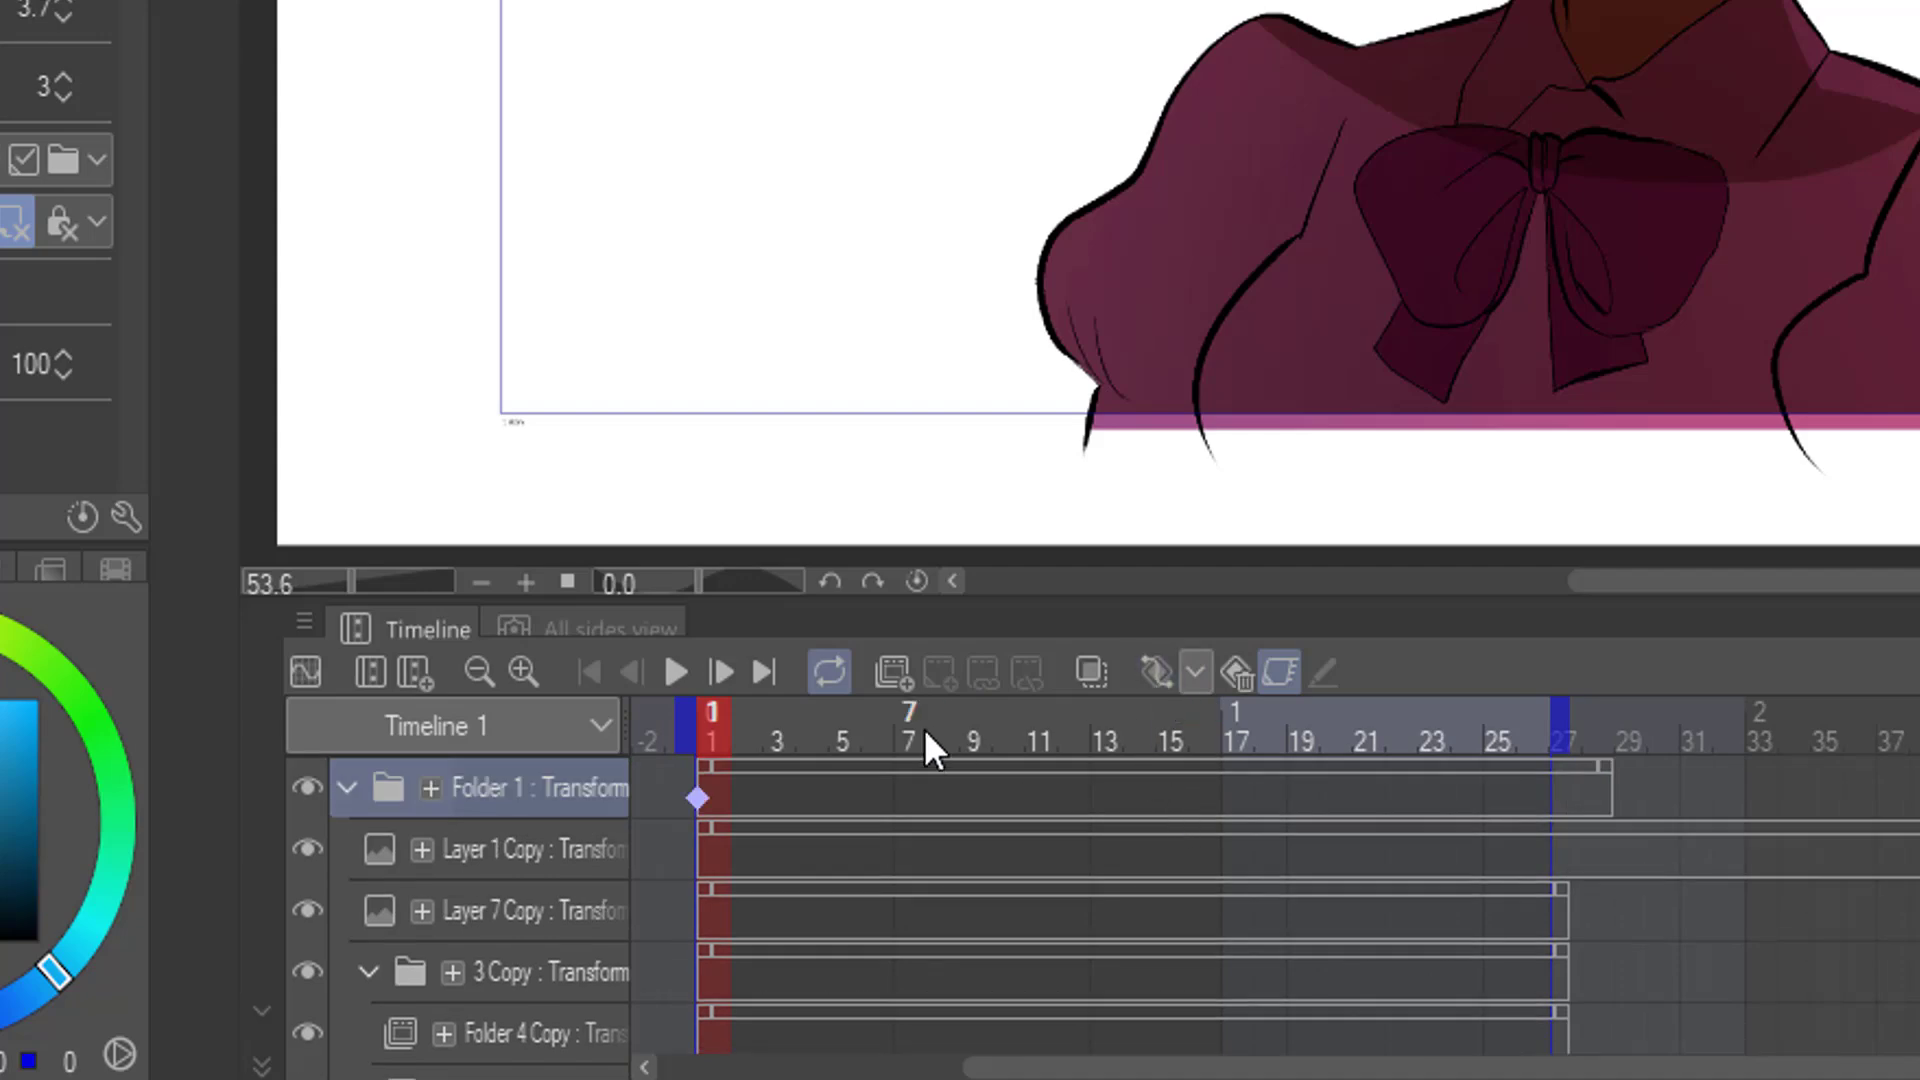
{"action": "left_click", "coordinate": [1160, 672]}
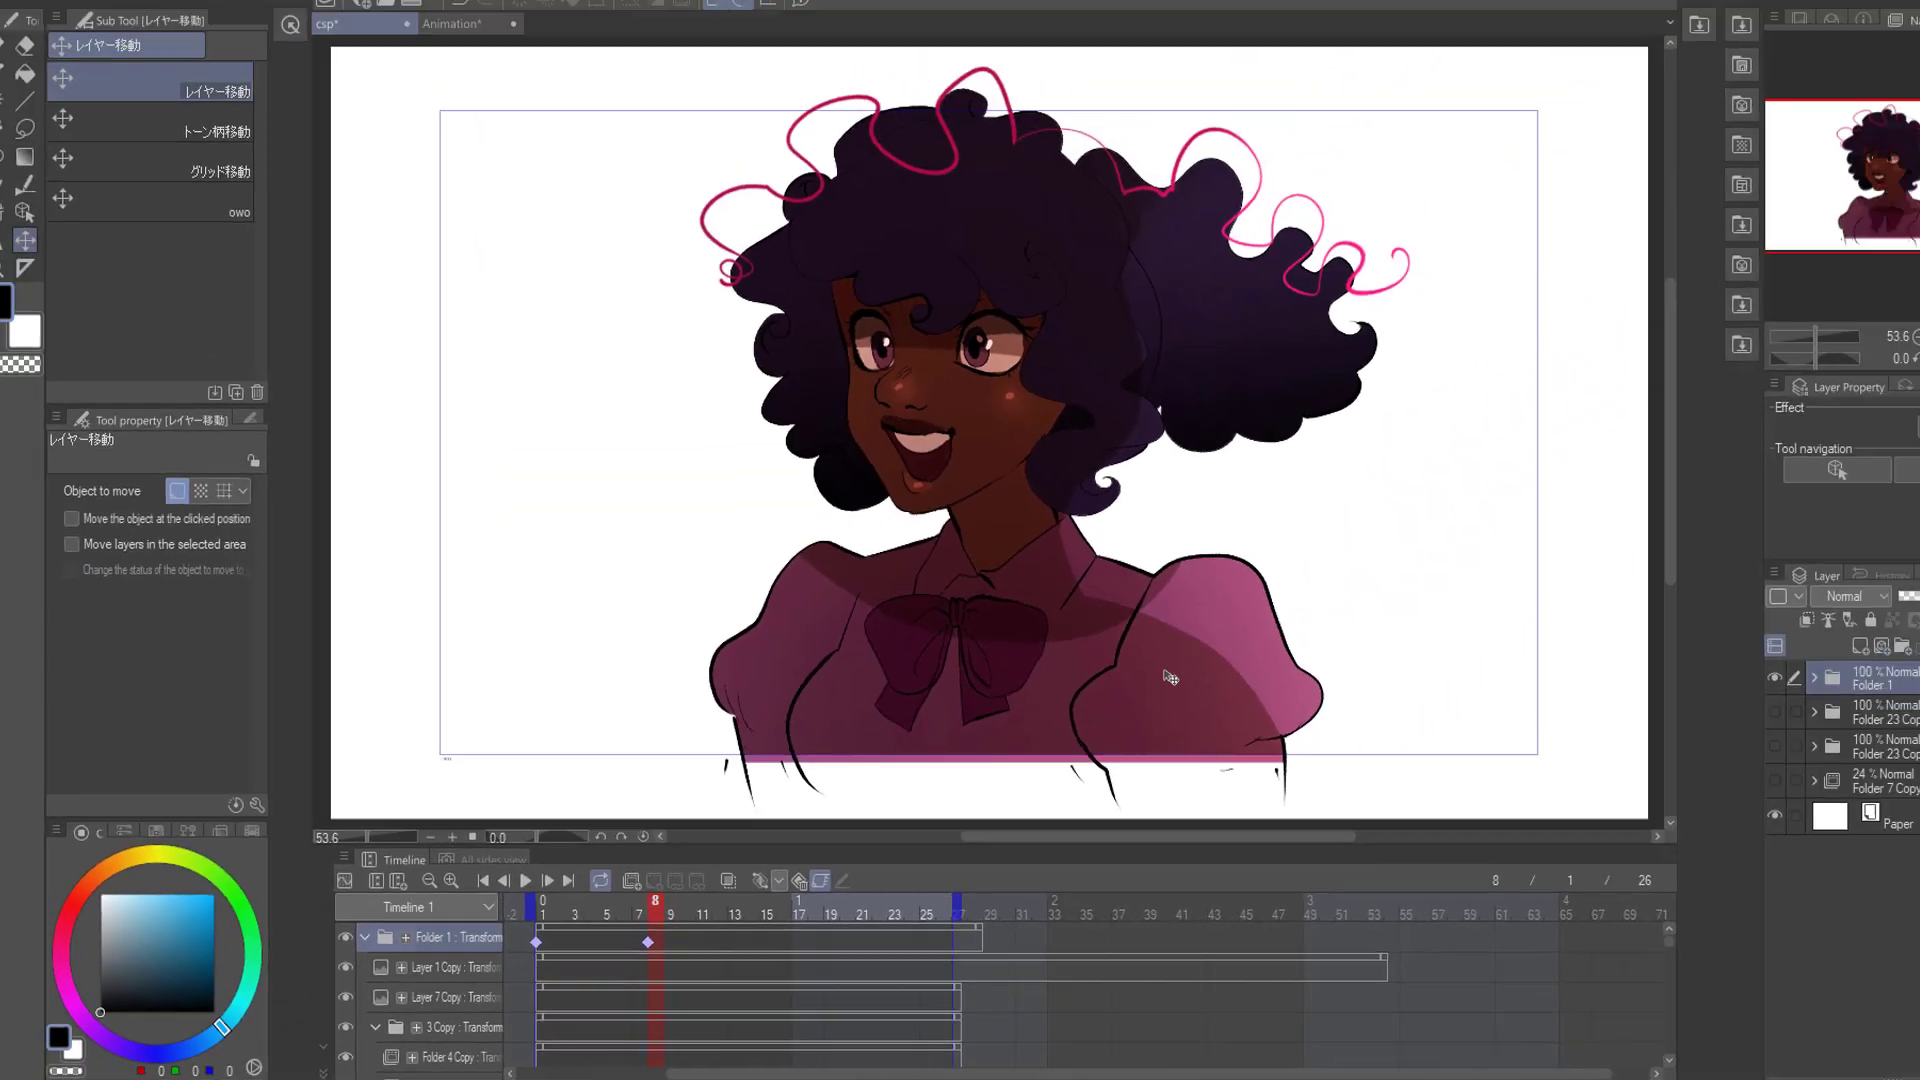
{"action": "left_click_drag", "start_coordinate": [1169, 677], "coordinate": [1108, 678]}
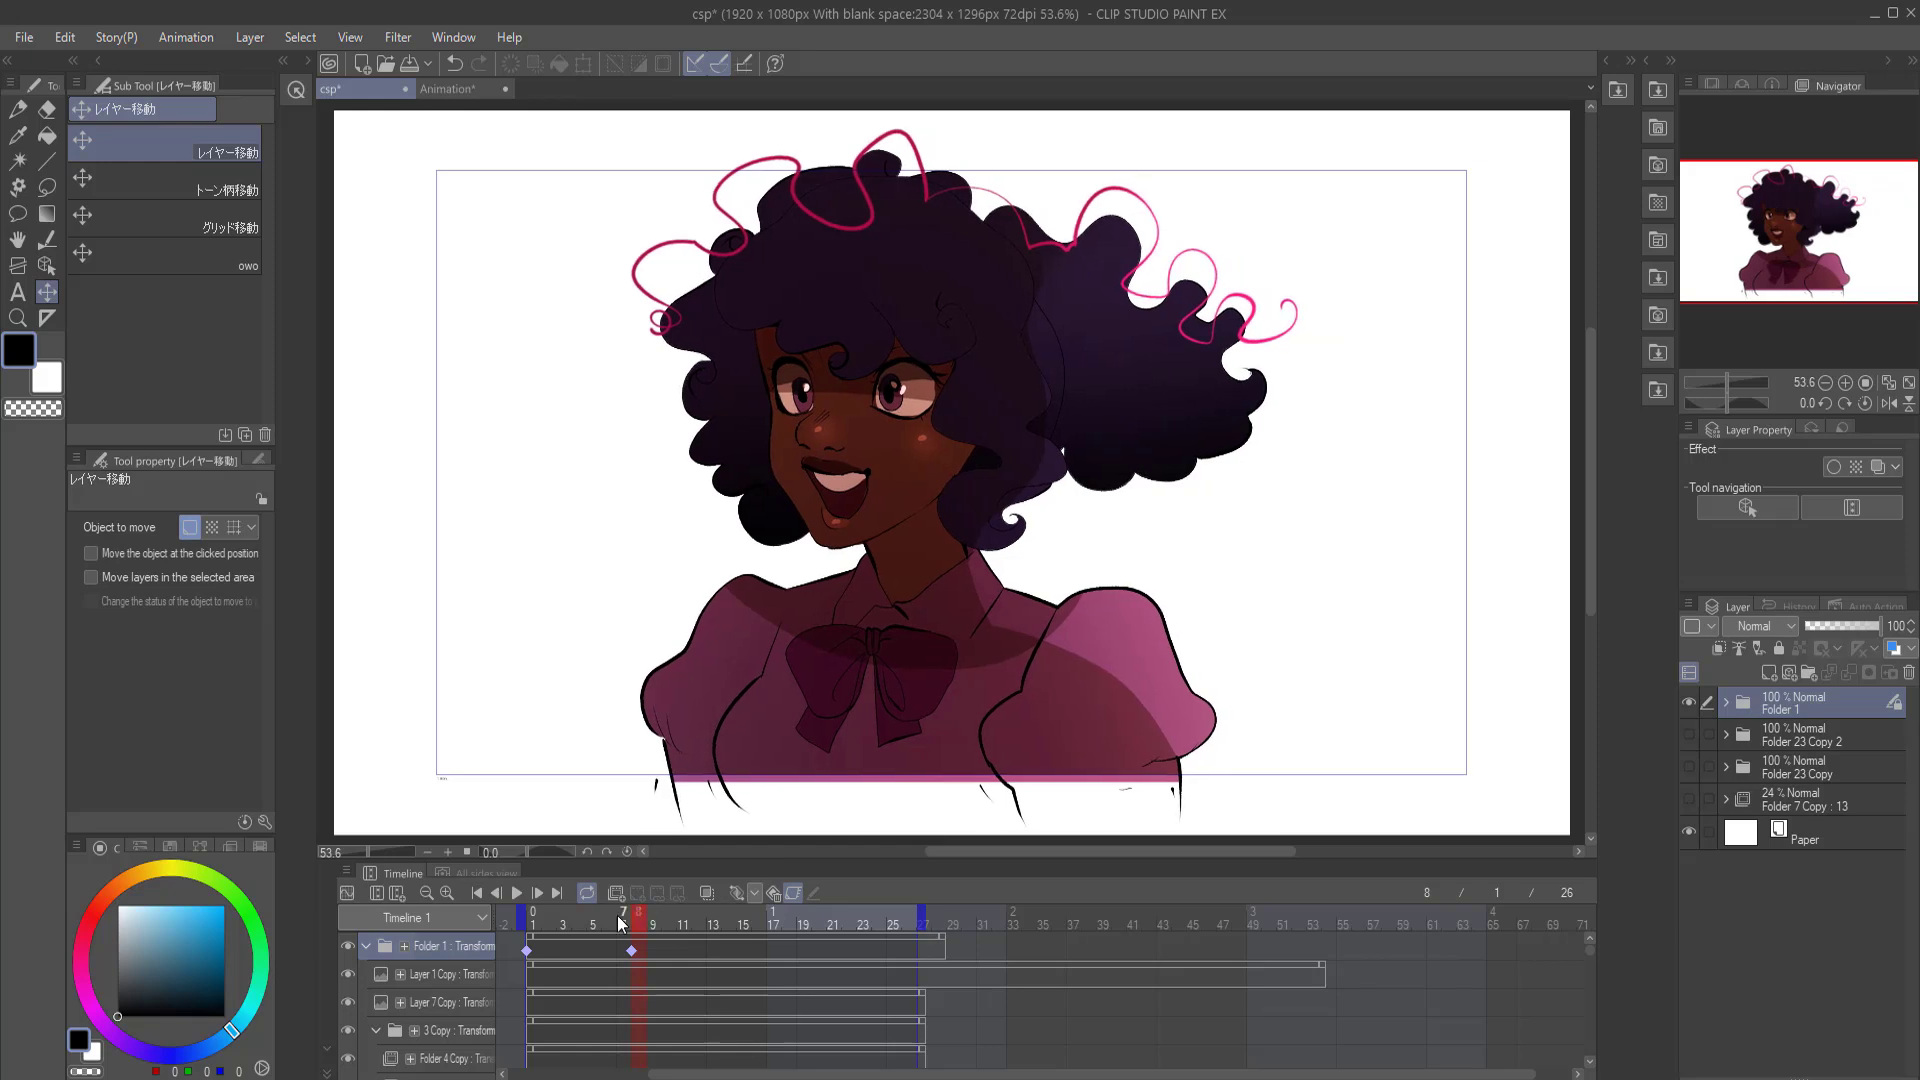
- Scrub frames 1 through 10 to preview the leftward camera motion
{"action": "left_click", "coordinate": [622, 921]}
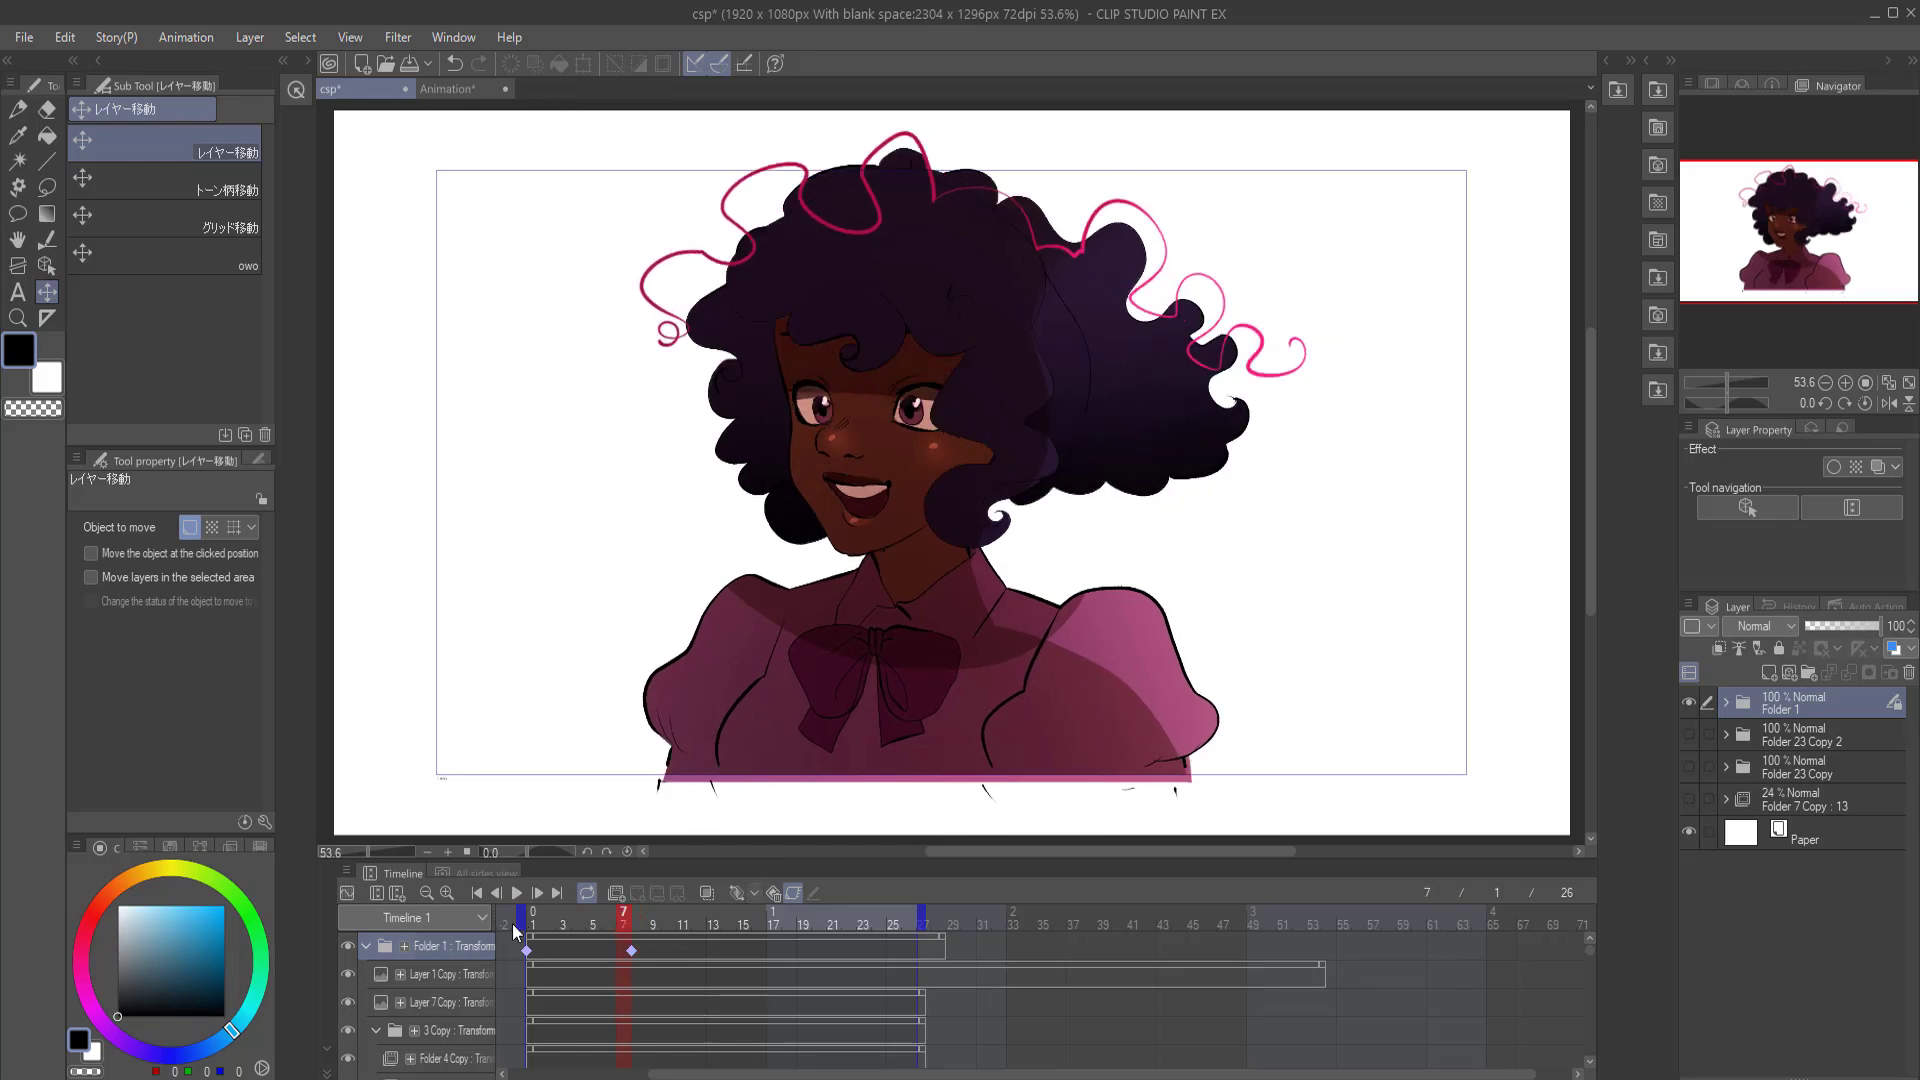
{"action": "left_click", "coordinate": [512, 922]}
{"action": "left_click", "coordinate": [580, 938]}
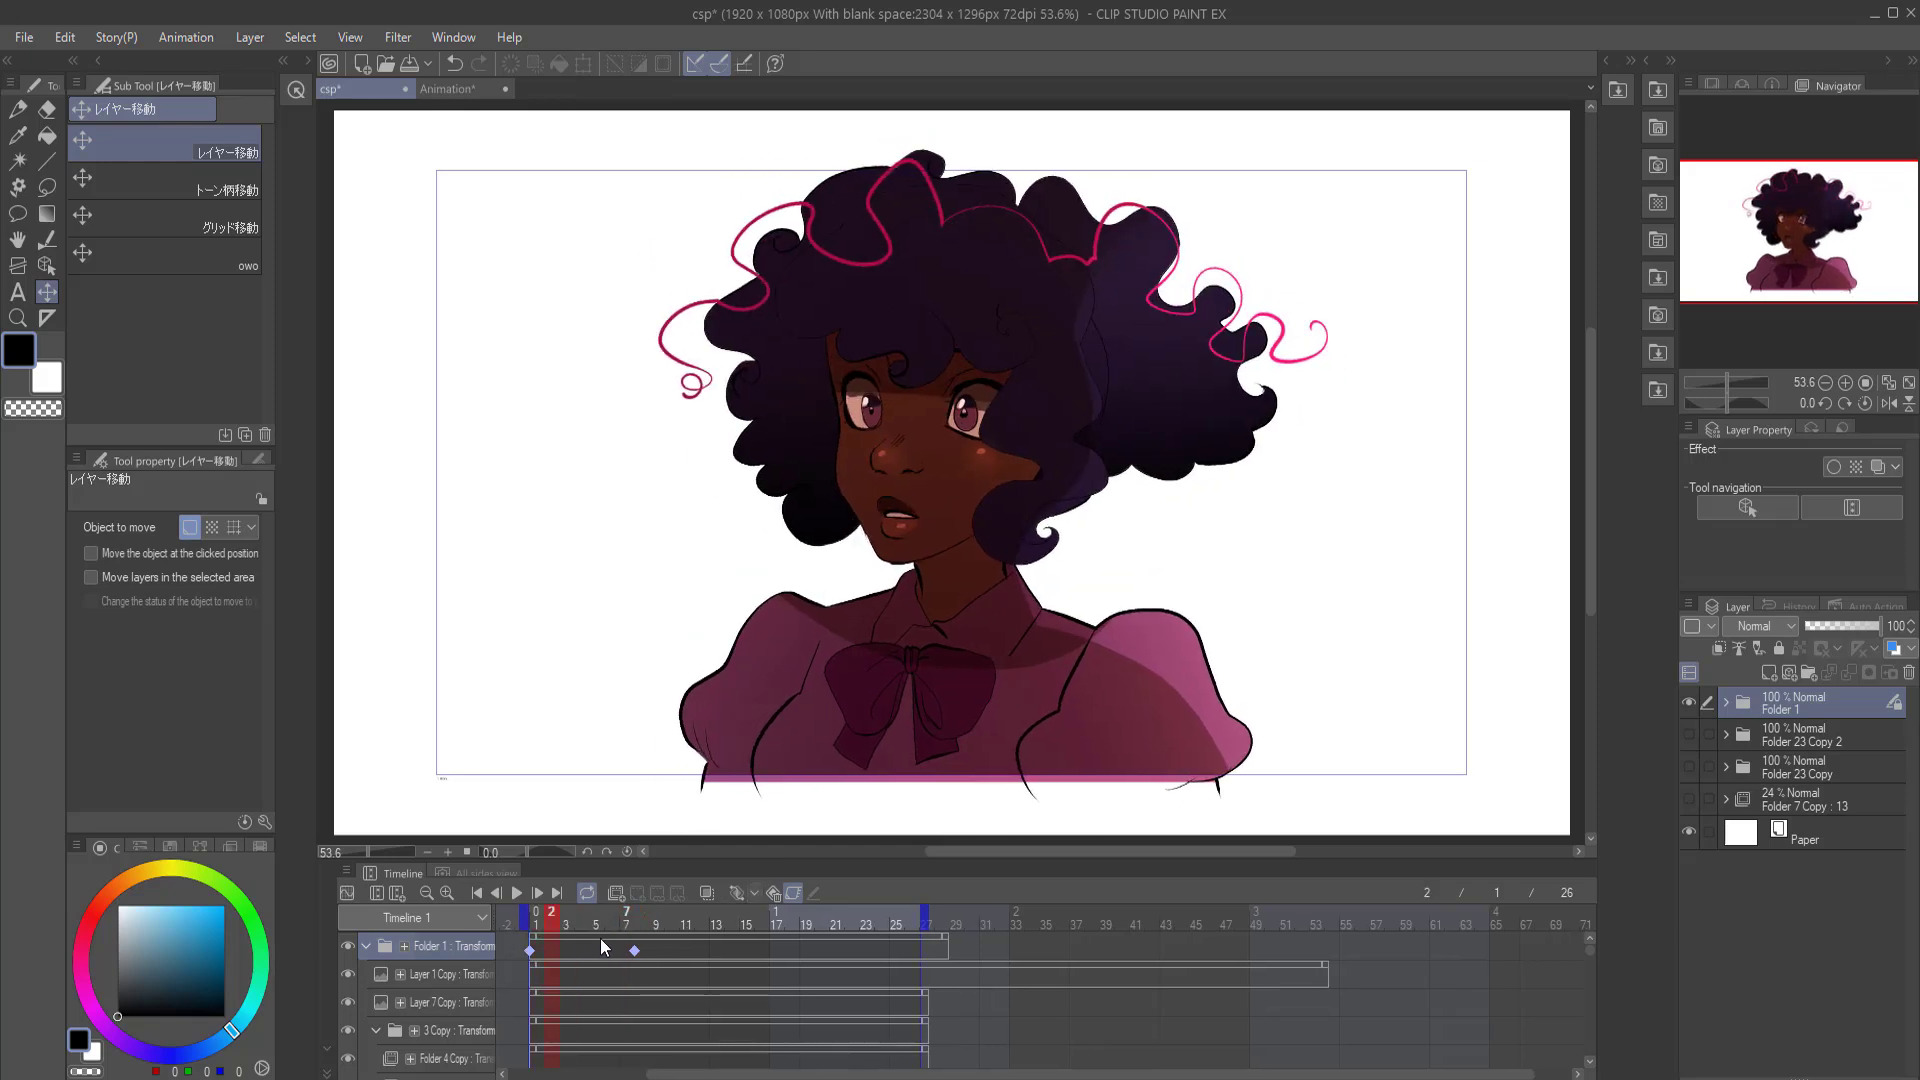
{"action": "left_click_drag", "start_coordinate": [630, 937], "coordinate": [986, 908]}
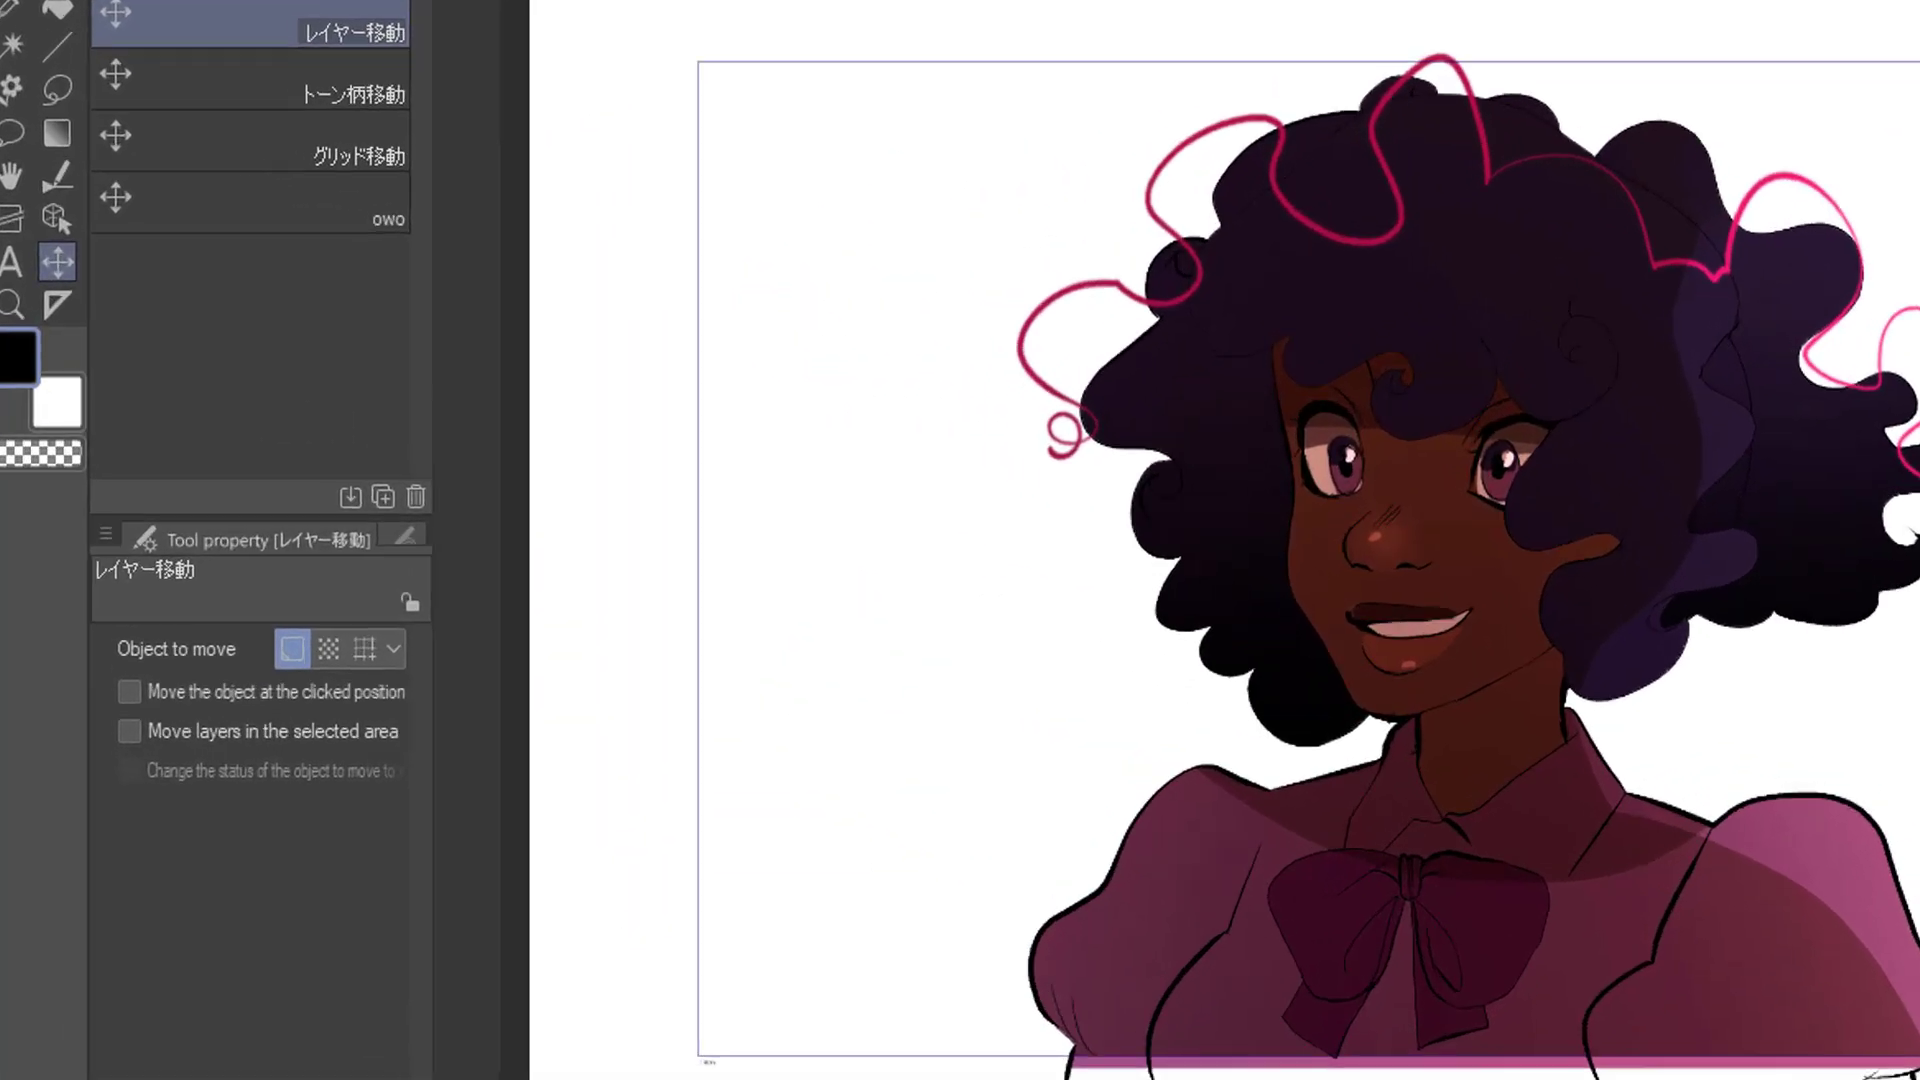
- Export the animation as an MP4 movie, naming the file 'Portrait'
{"action": "left_click", "coordinate": [42, 38]}
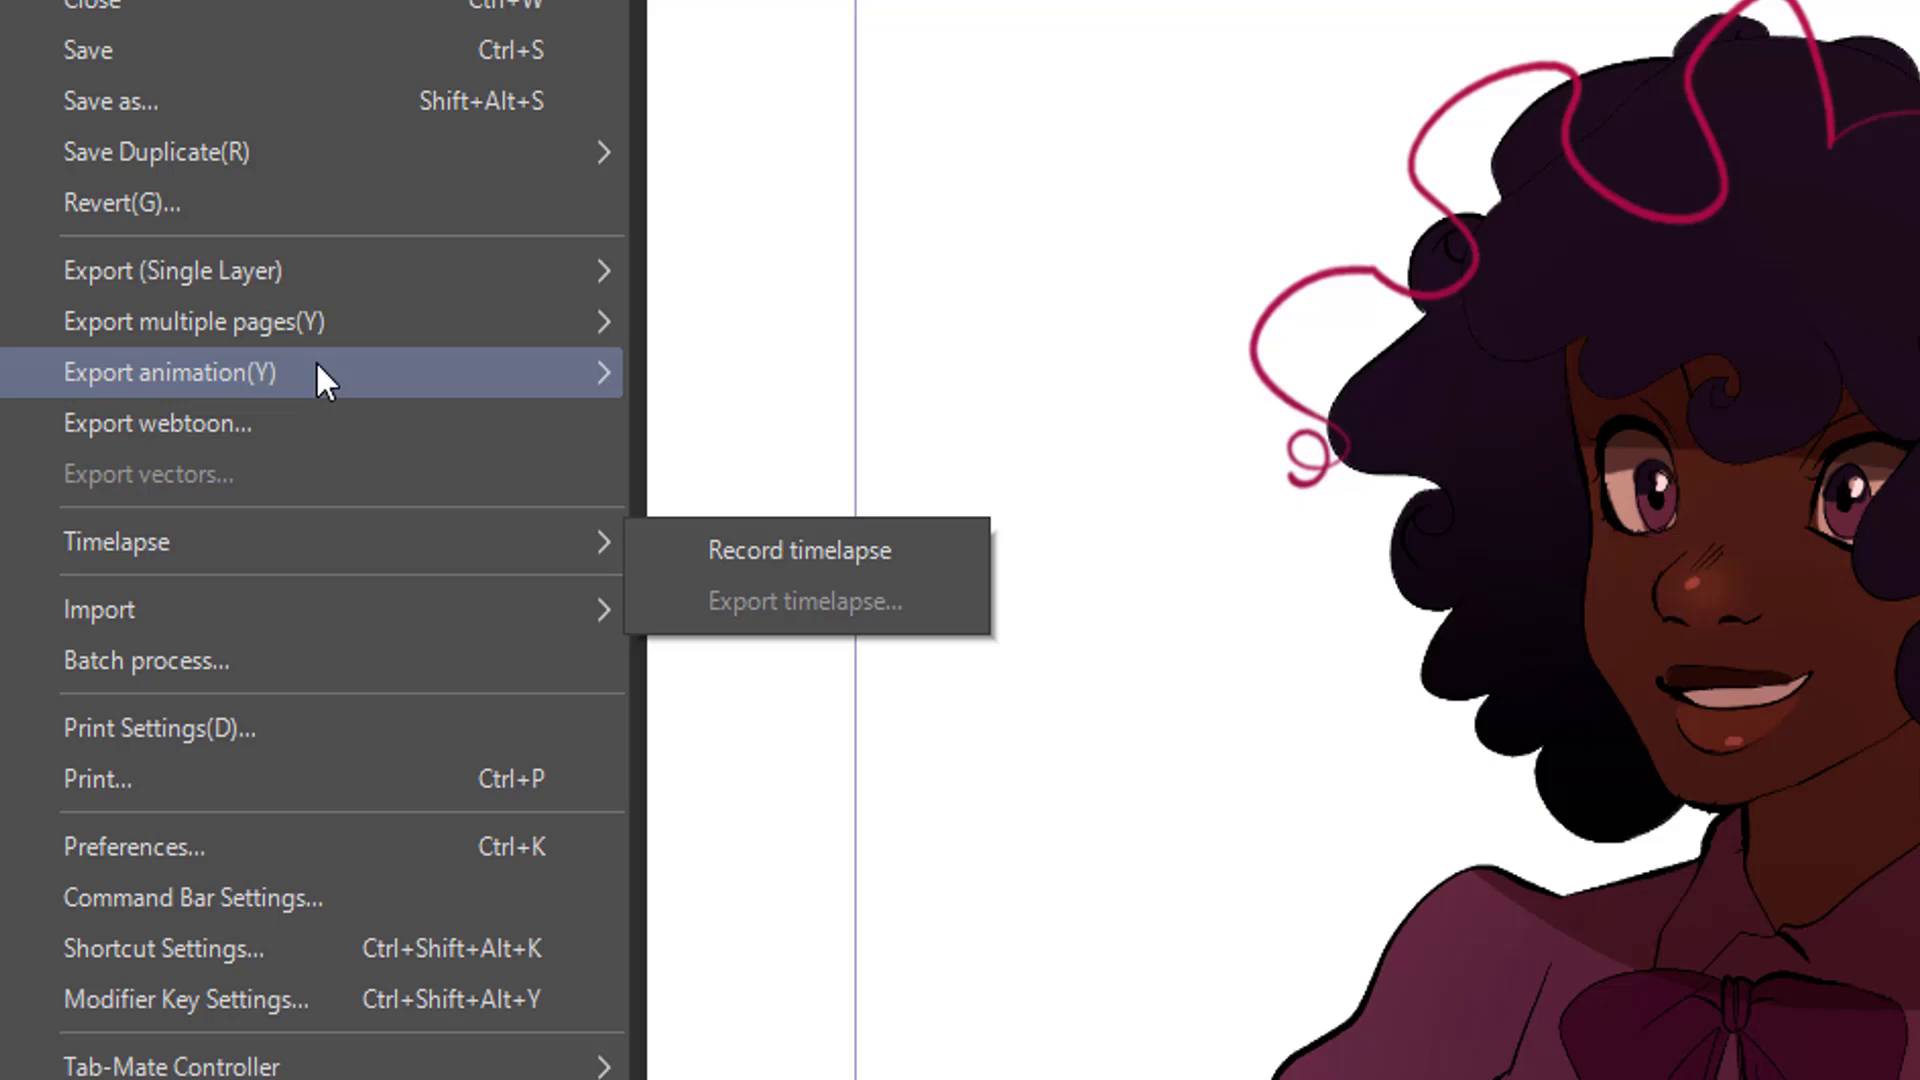
{"action": "mouse_move", "coordinate": [315, 369]}
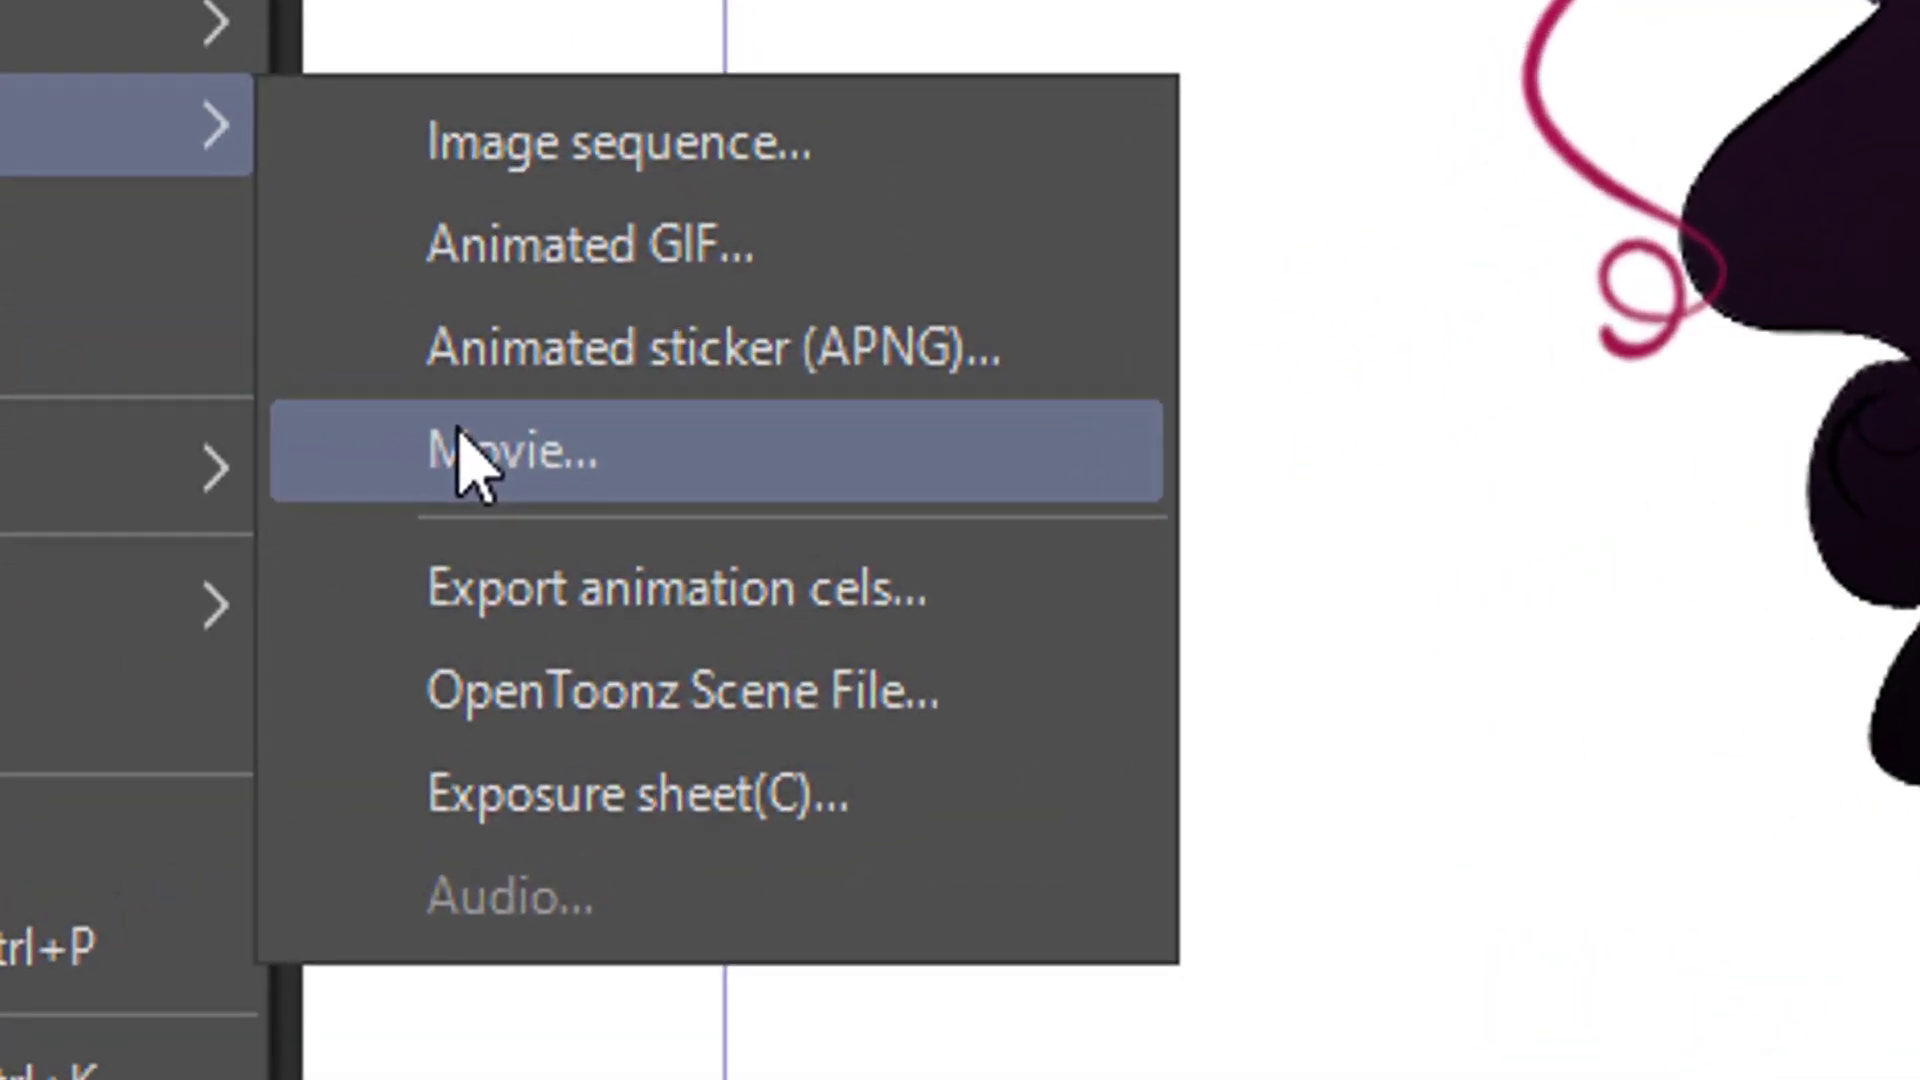
{"action": "left_click", "coordinate": [725, 531]}
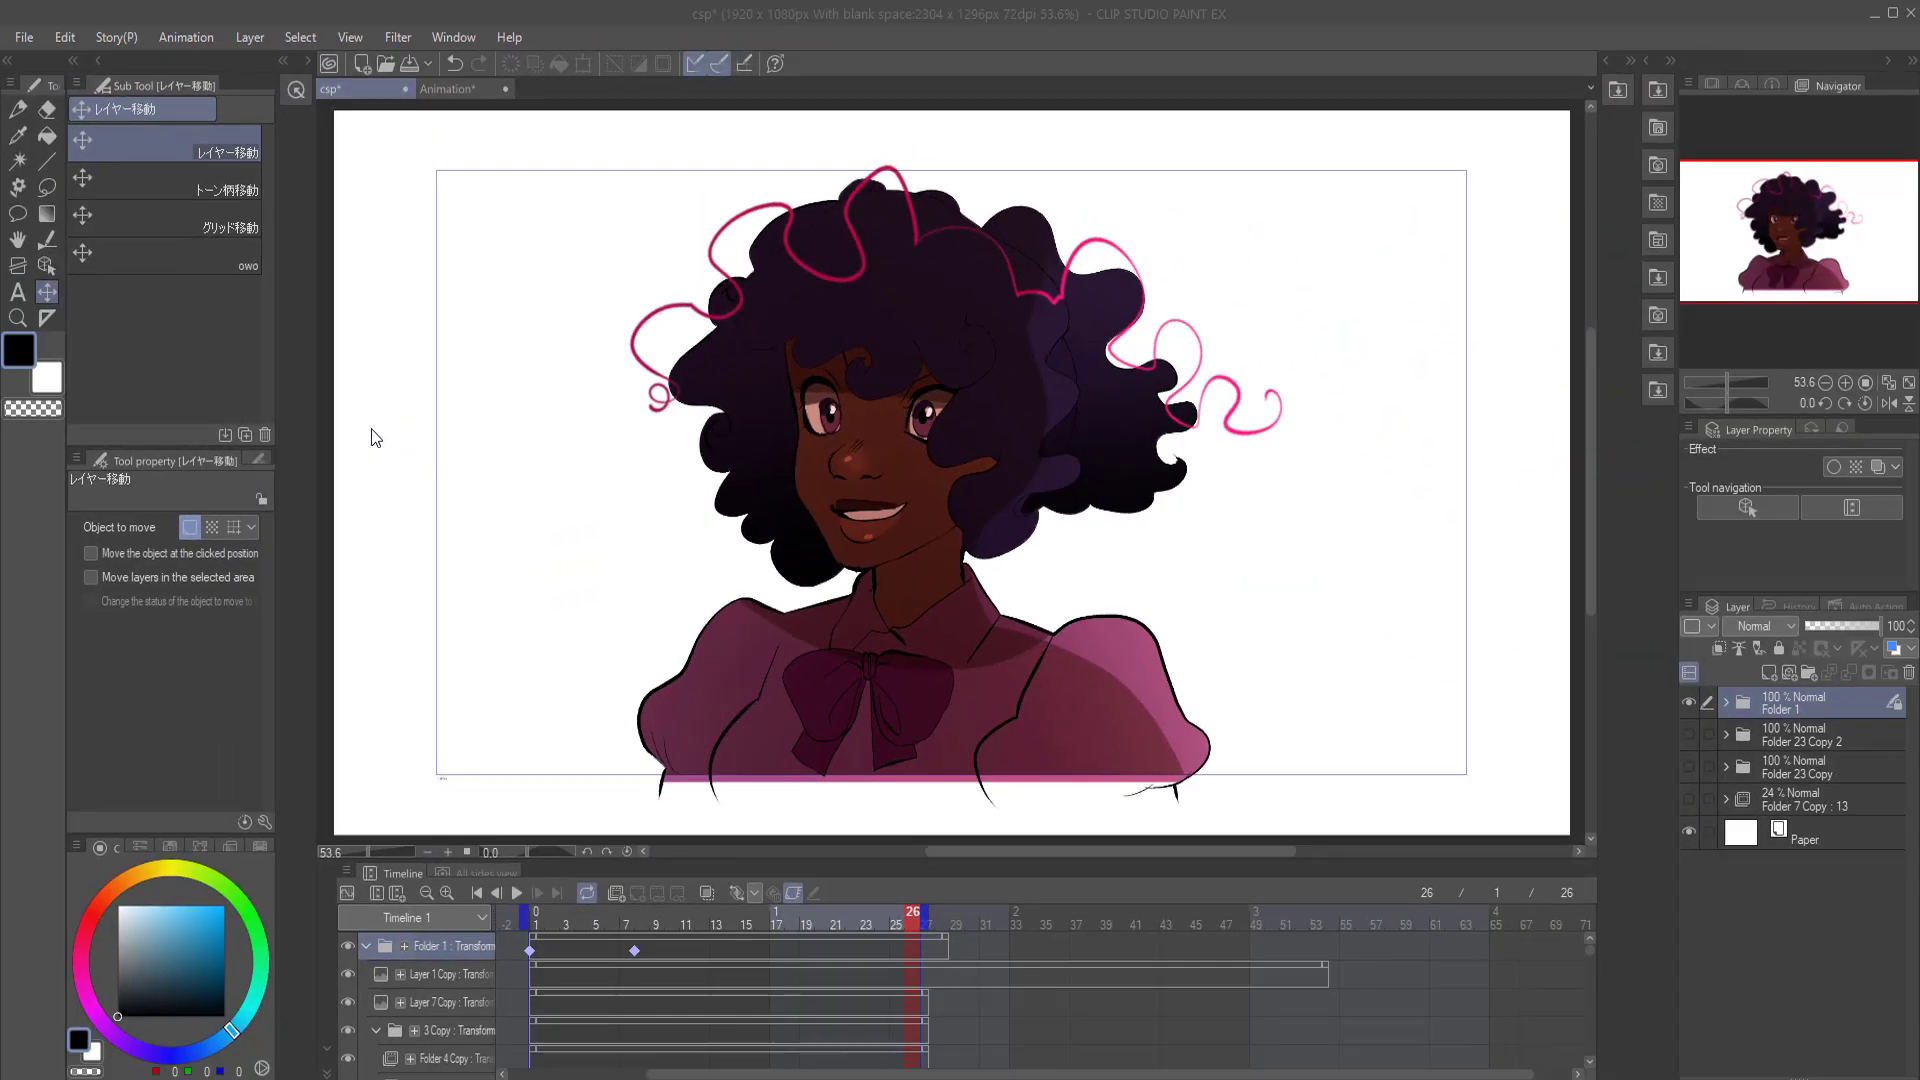
{"action": "type", "text": "Portrait"}
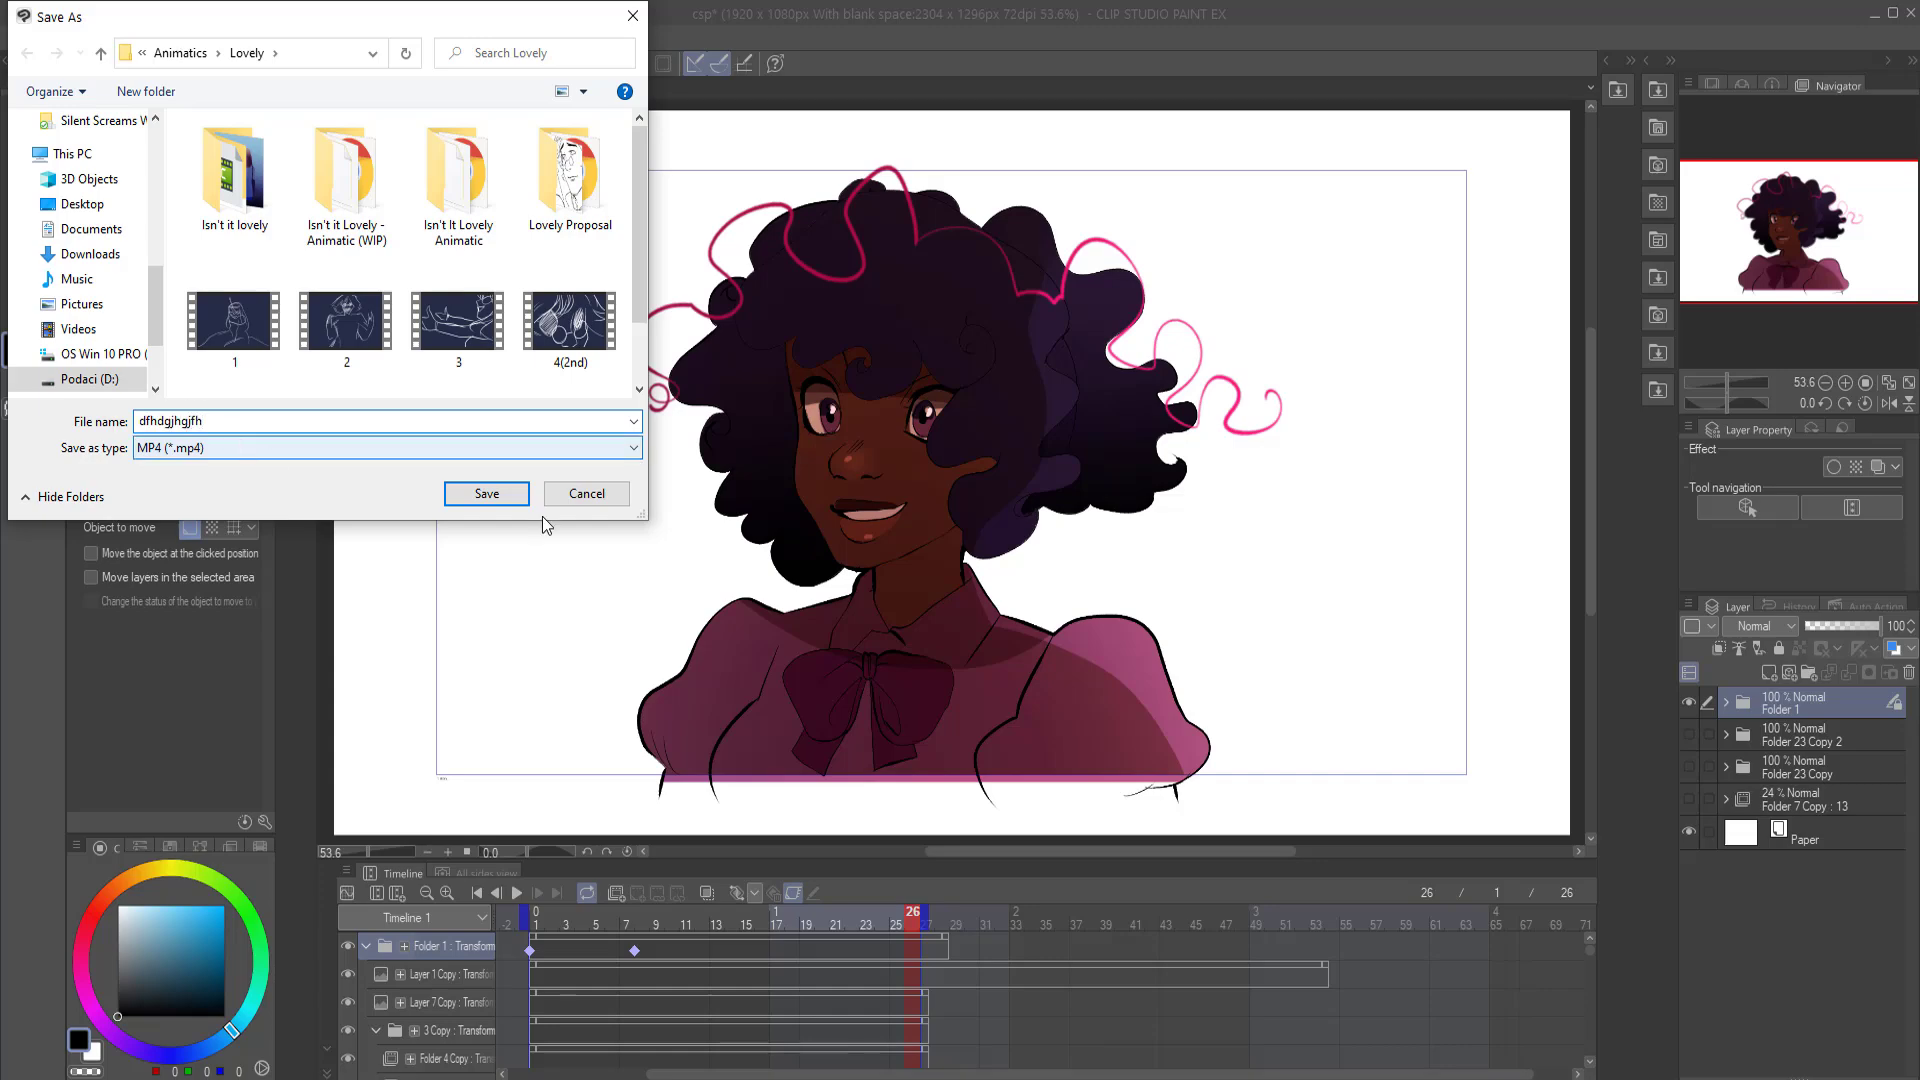